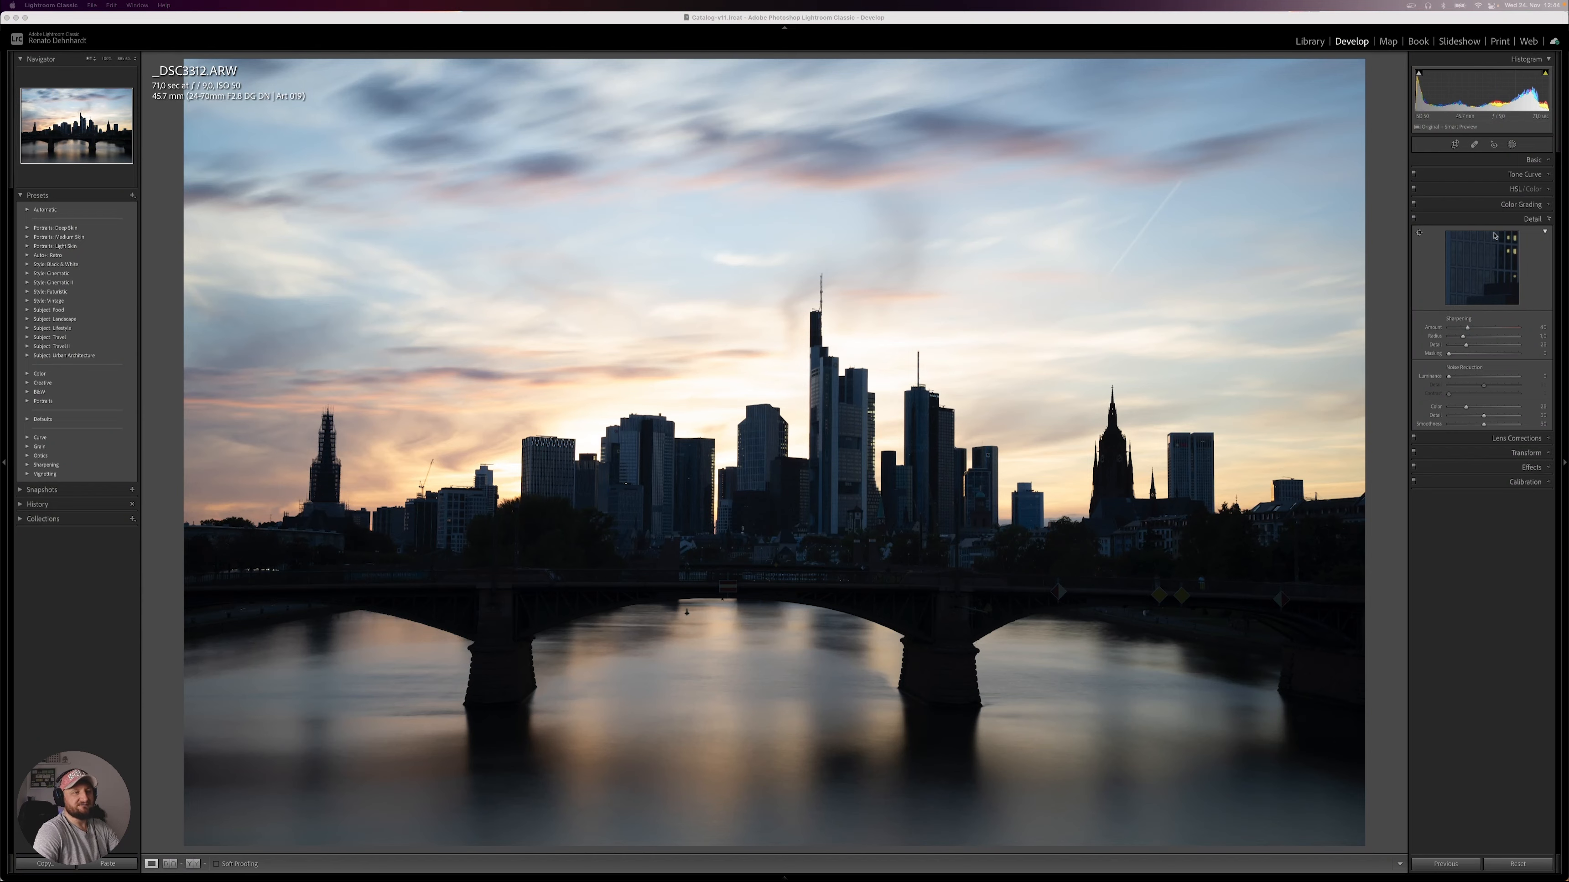
Collapse the Detail adjustments and open the profile browser with the Camera Matching profiles from the Basic adjustments.
left_click(1537, 219)
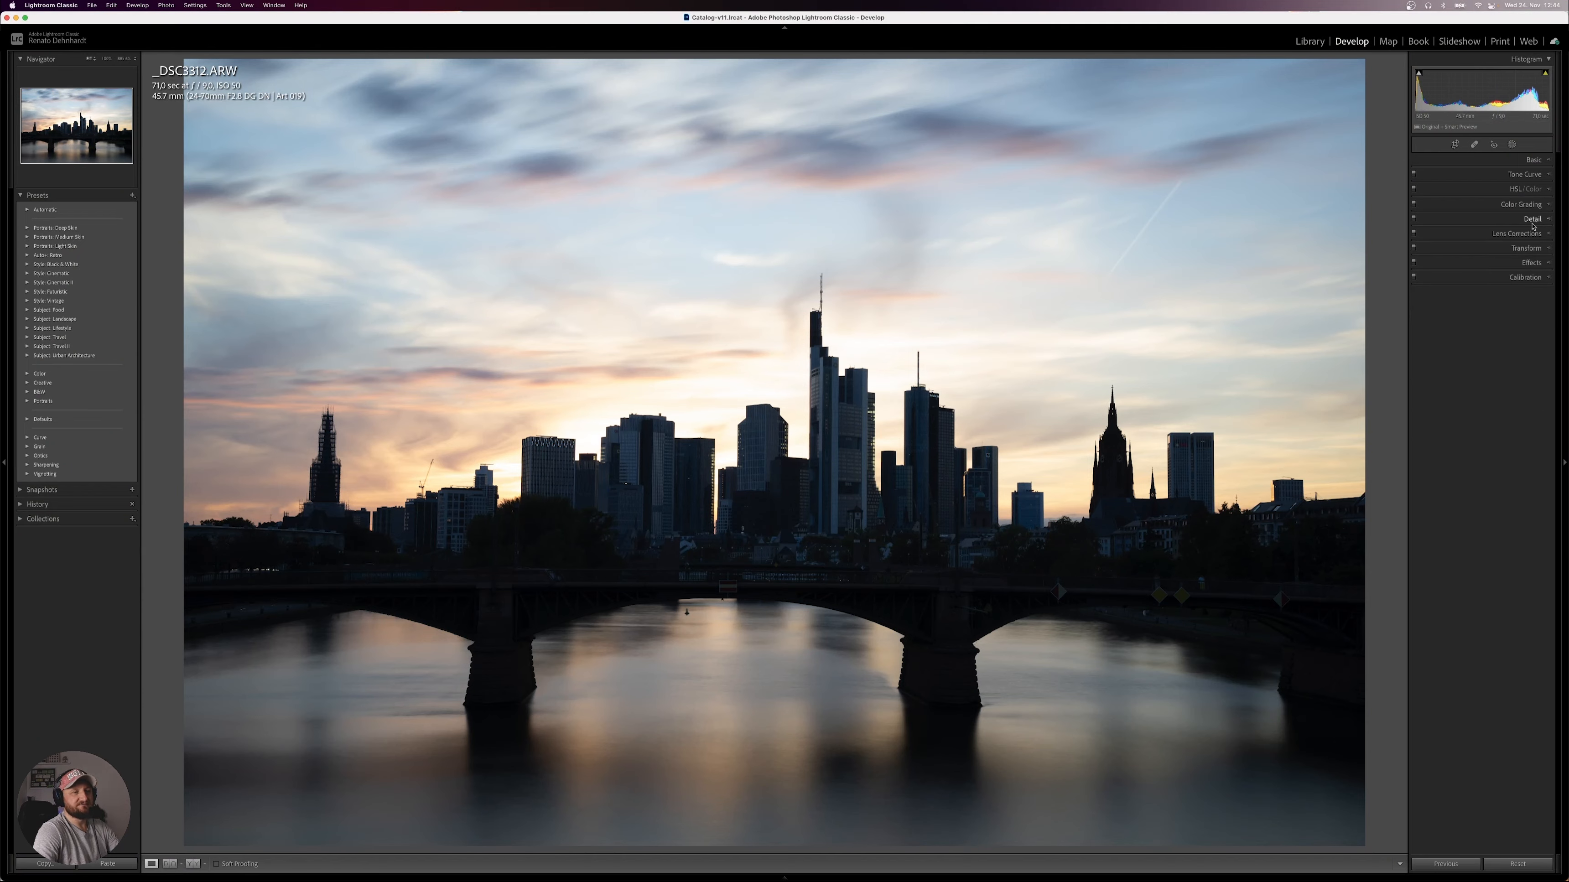
left_click(1495, 162)
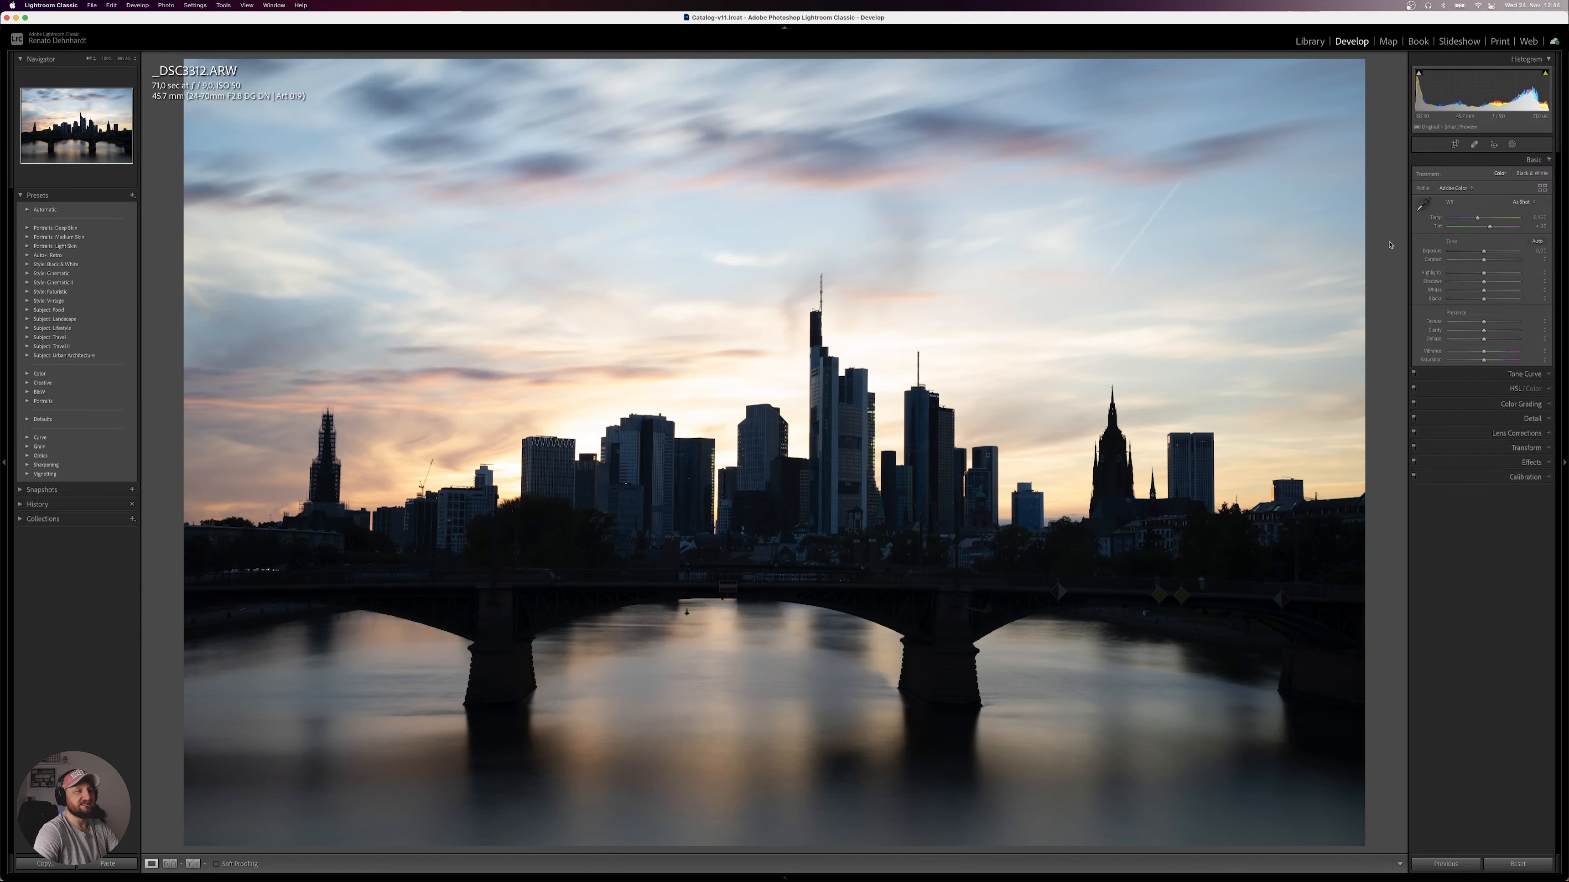
left_click(1542, 187)
left_click(1448, 291)
left_click(1444, 346)
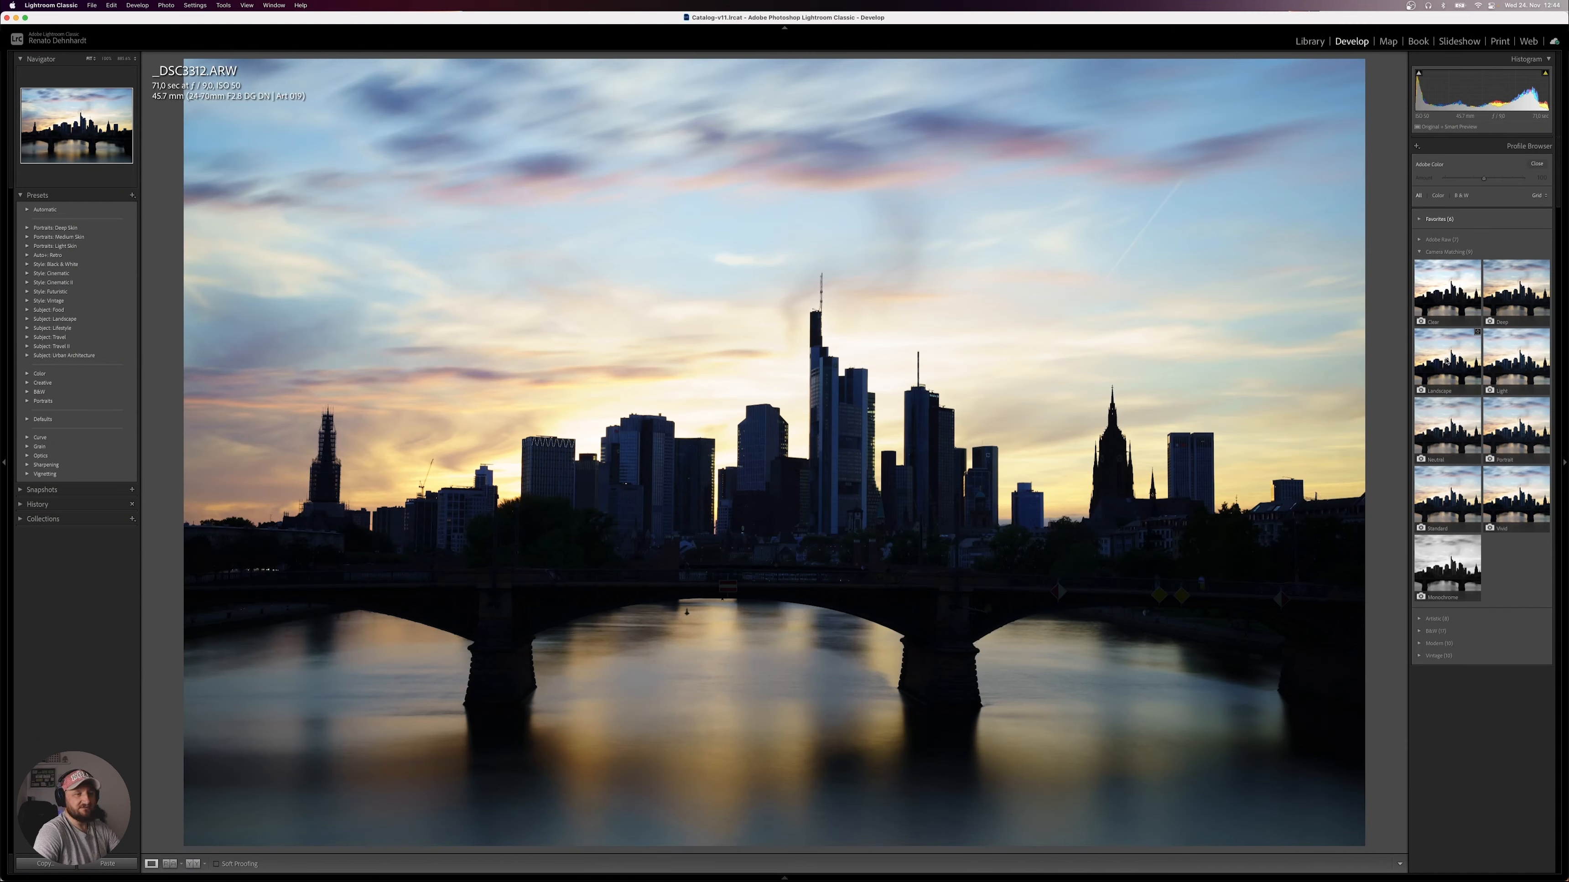
Compare the Camera Matching profiles on the photo, including Deep, Landscape, Neutral and Standard.
left_click(1456, 275)
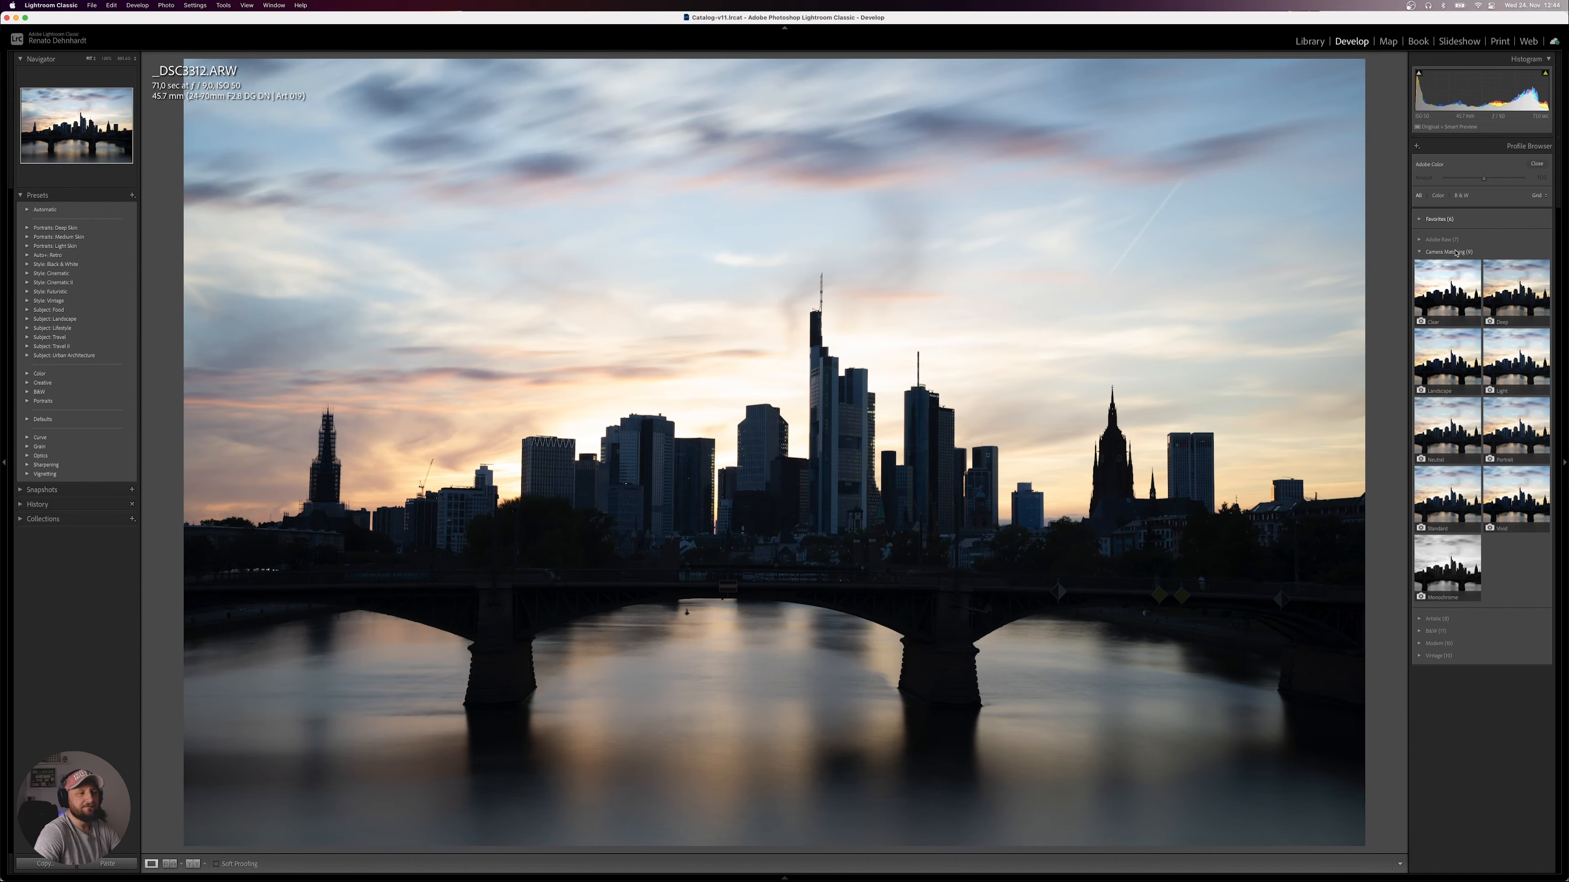
left_click(1521, 298)
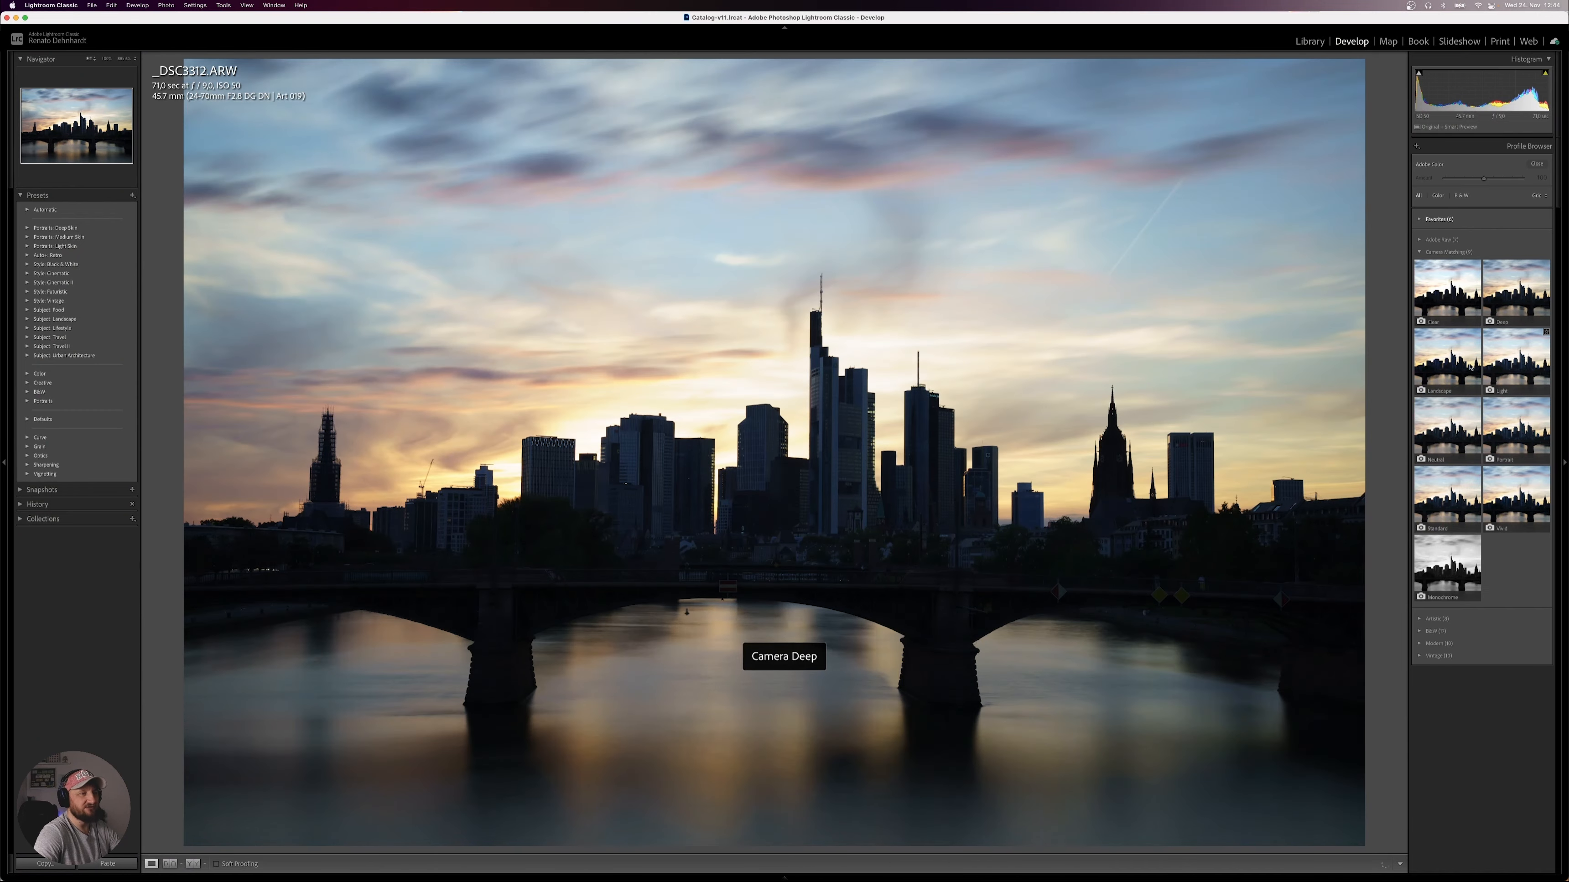
left_click(1448, 359)
left_click(1517, 359)
left_click(1441, 428)
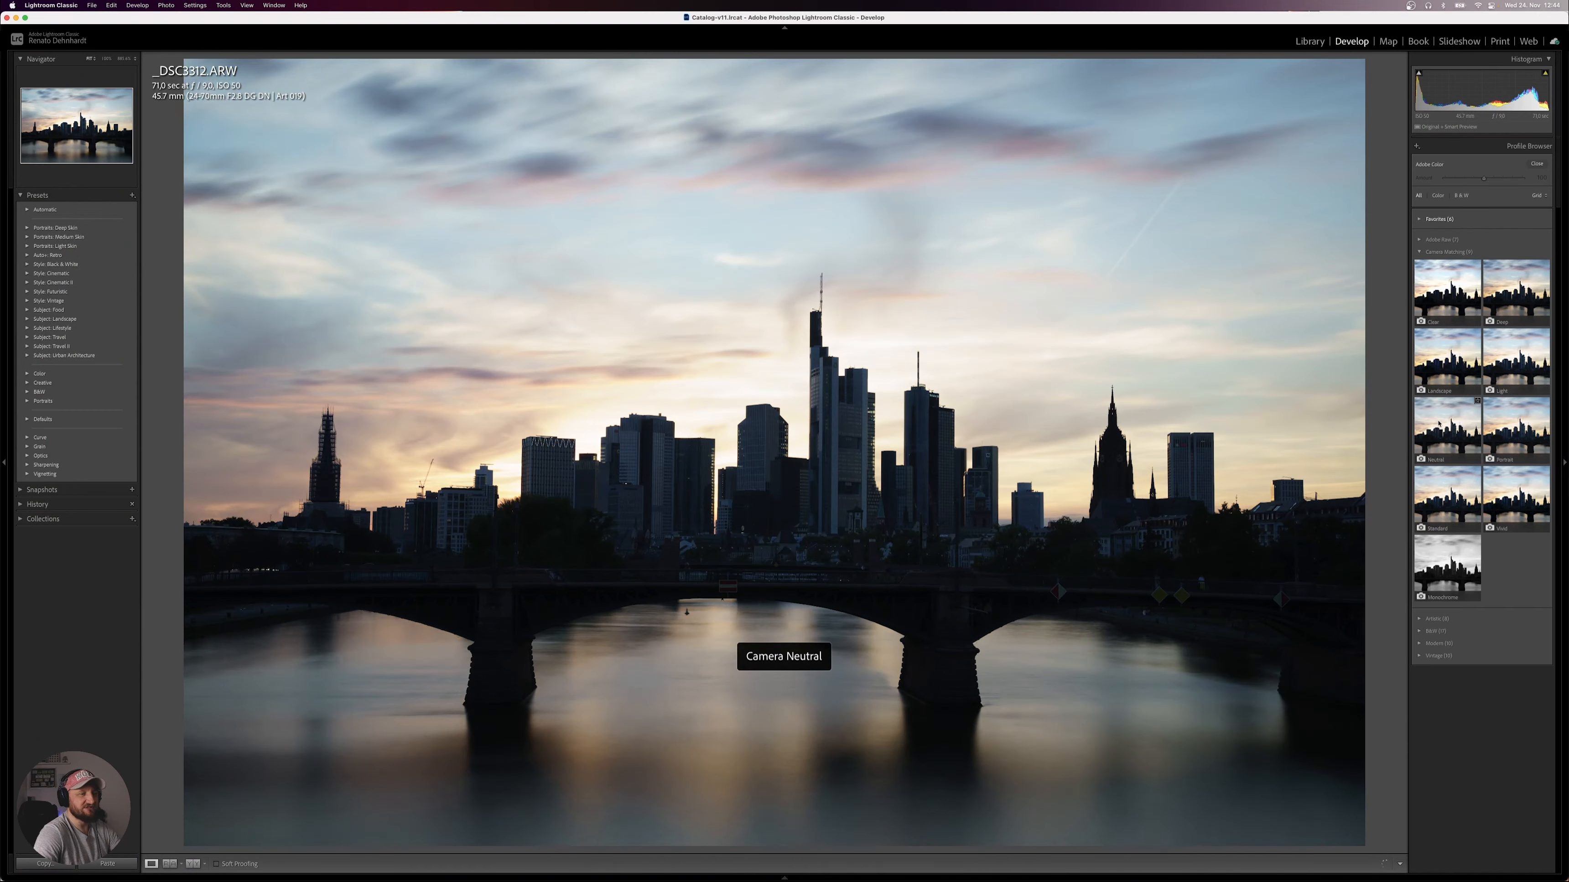
left_click(1443, 366)
left_click(1439, 516)
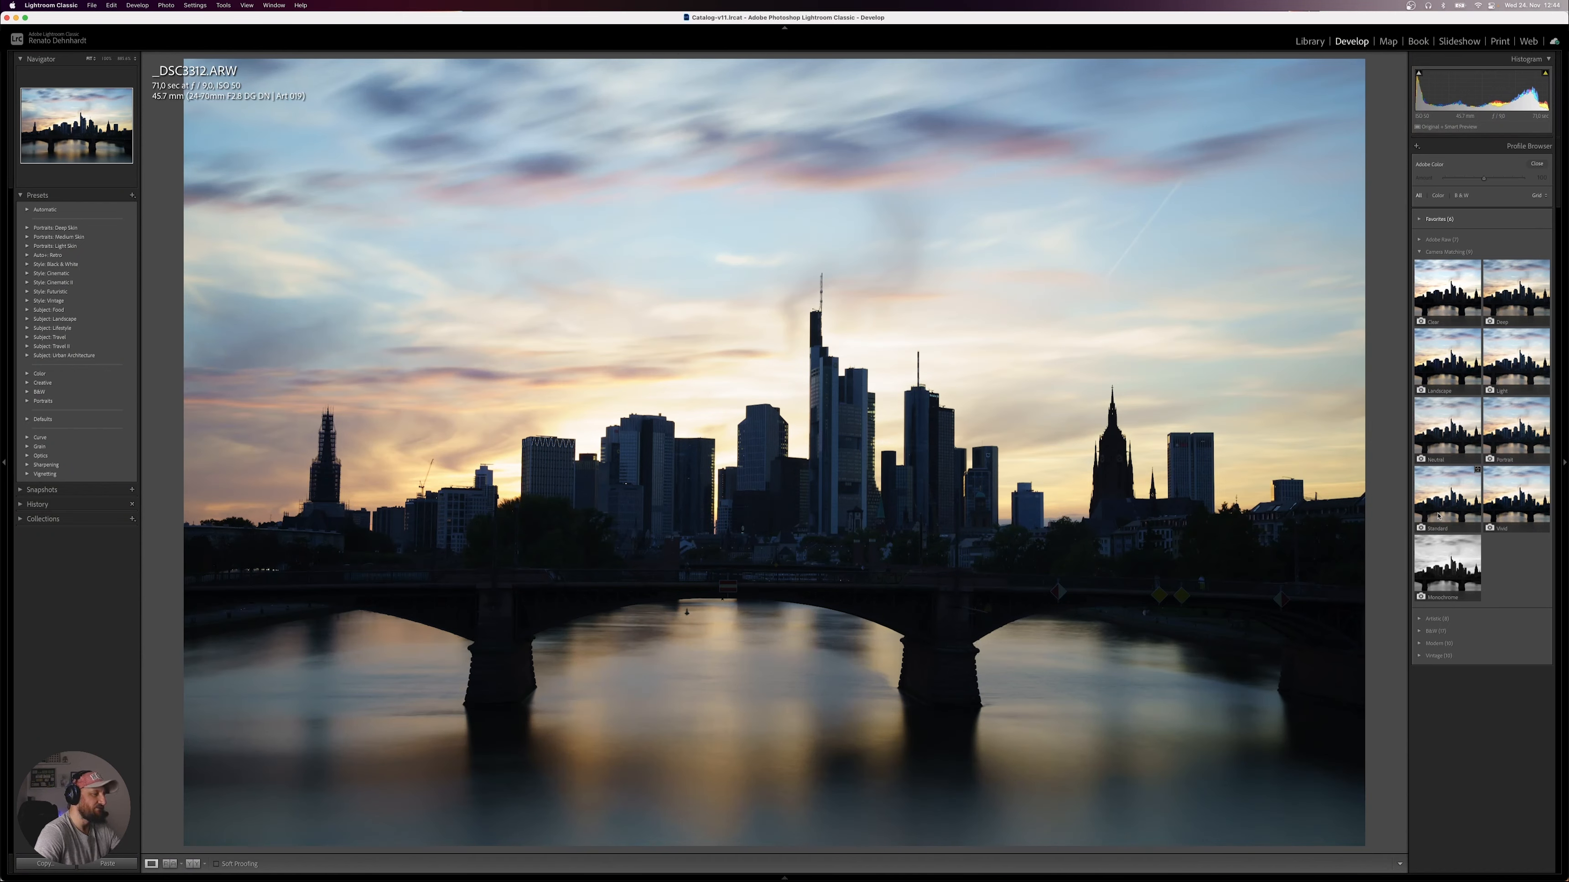
left_click(1444, 456)
left_click(1444, 386)
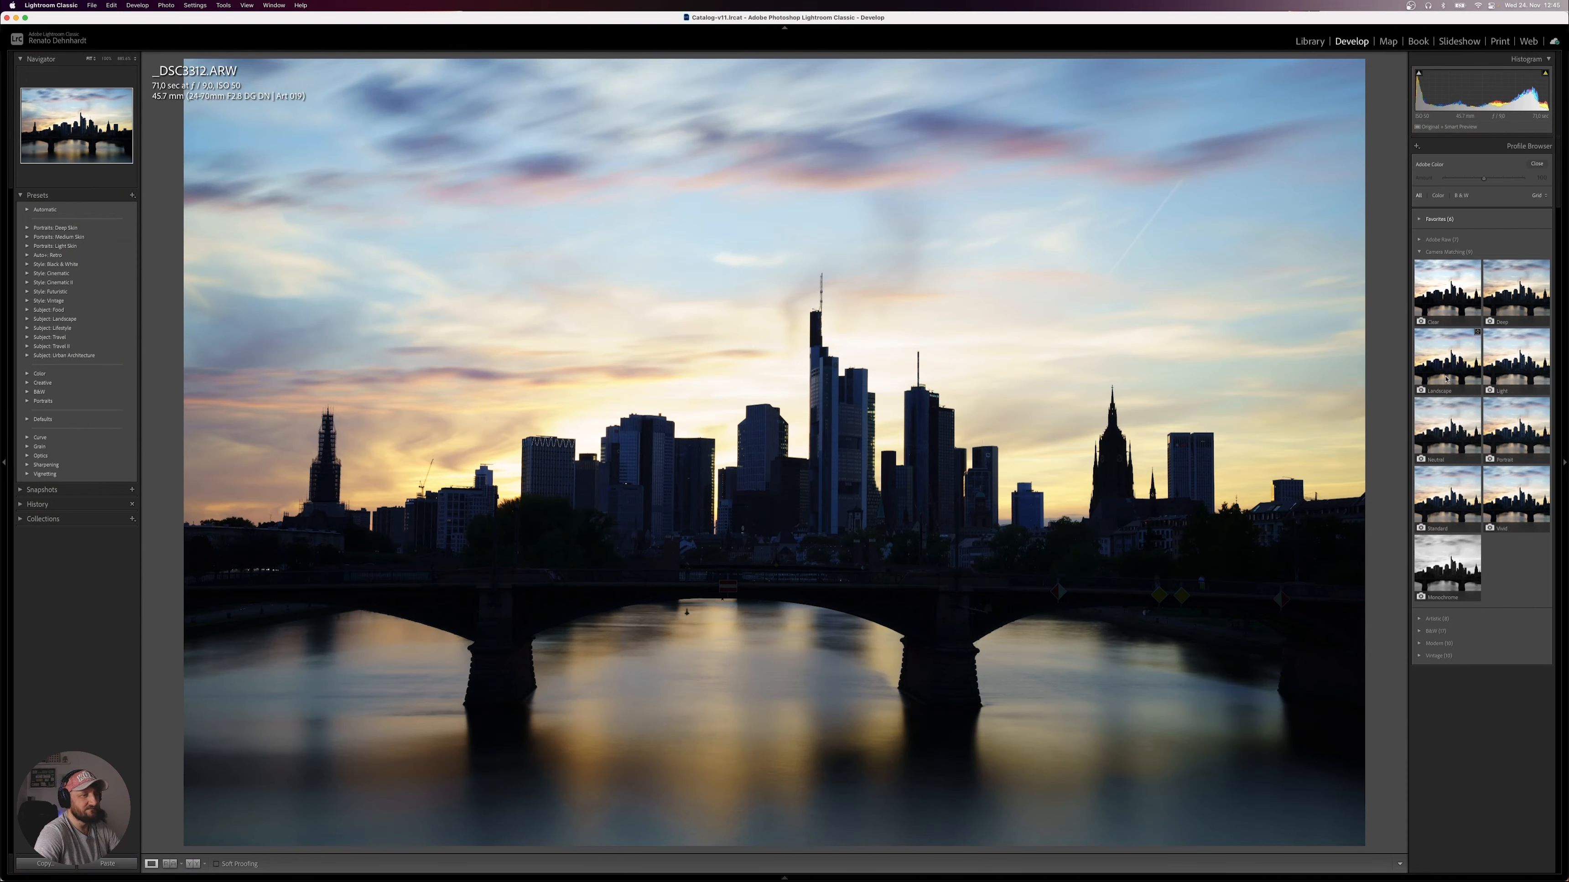
Apply the Camera Standard profile to the photo and close the profile browser.
left_click(1449, 515)
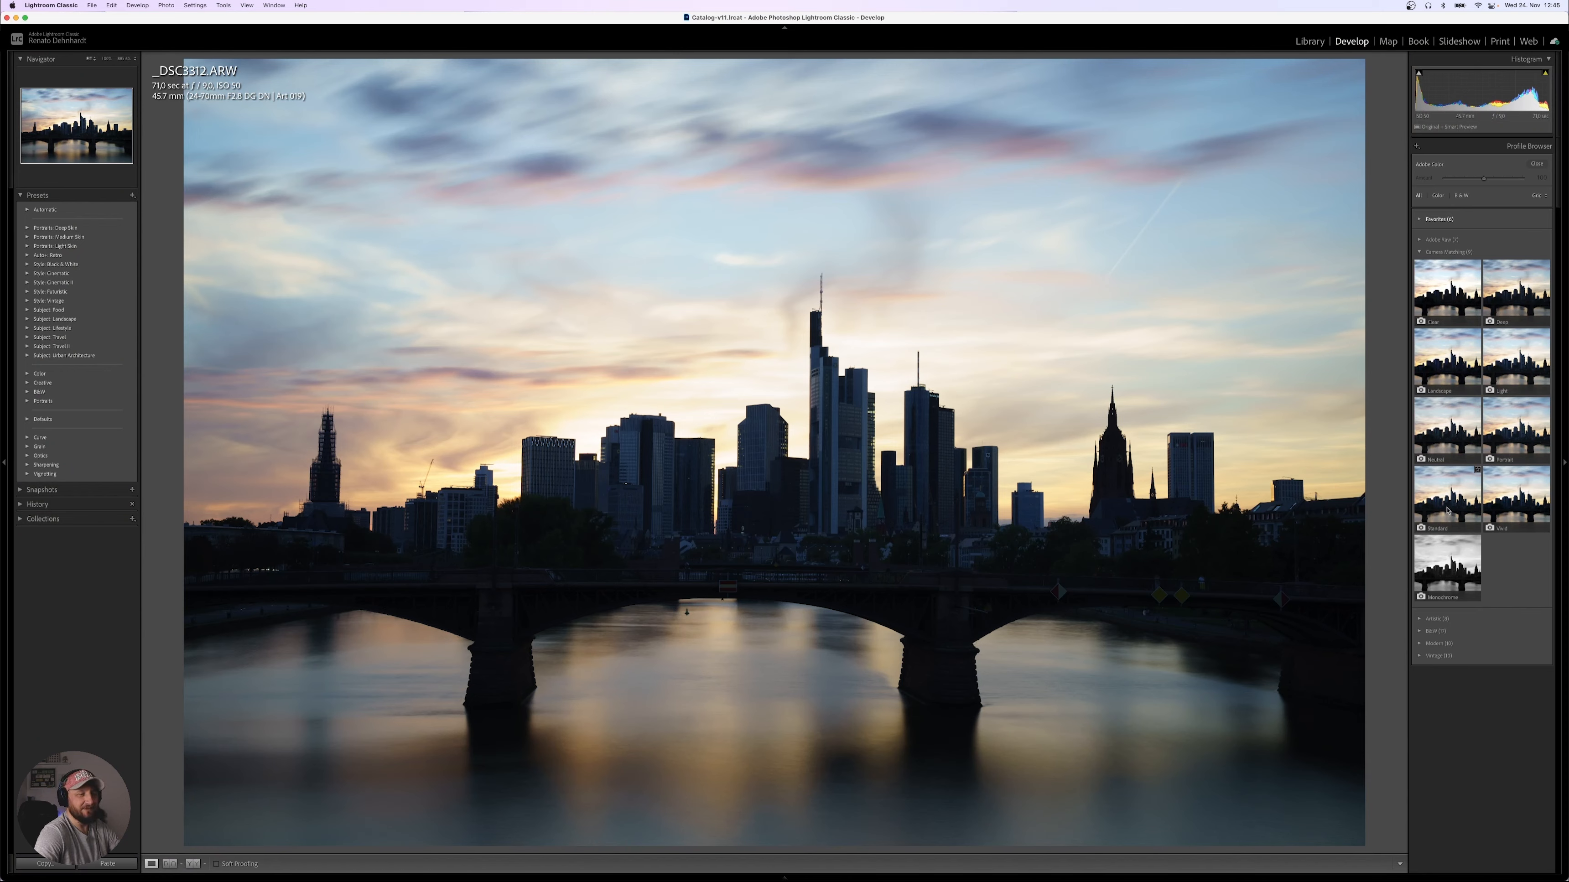
left_click(1447, 511)
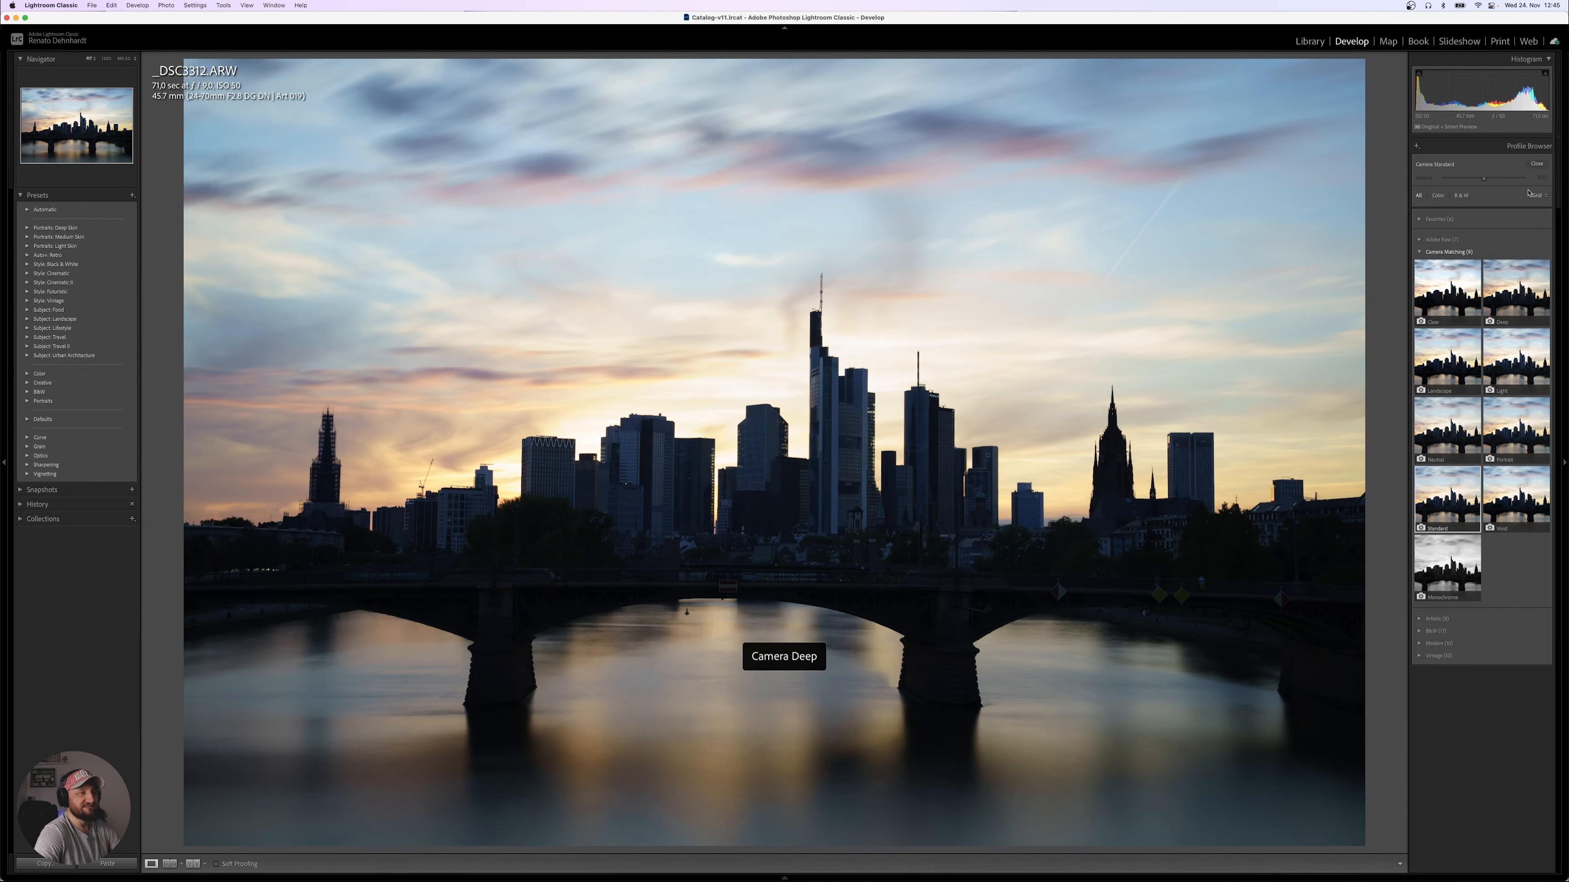
left_click(1536, 165)
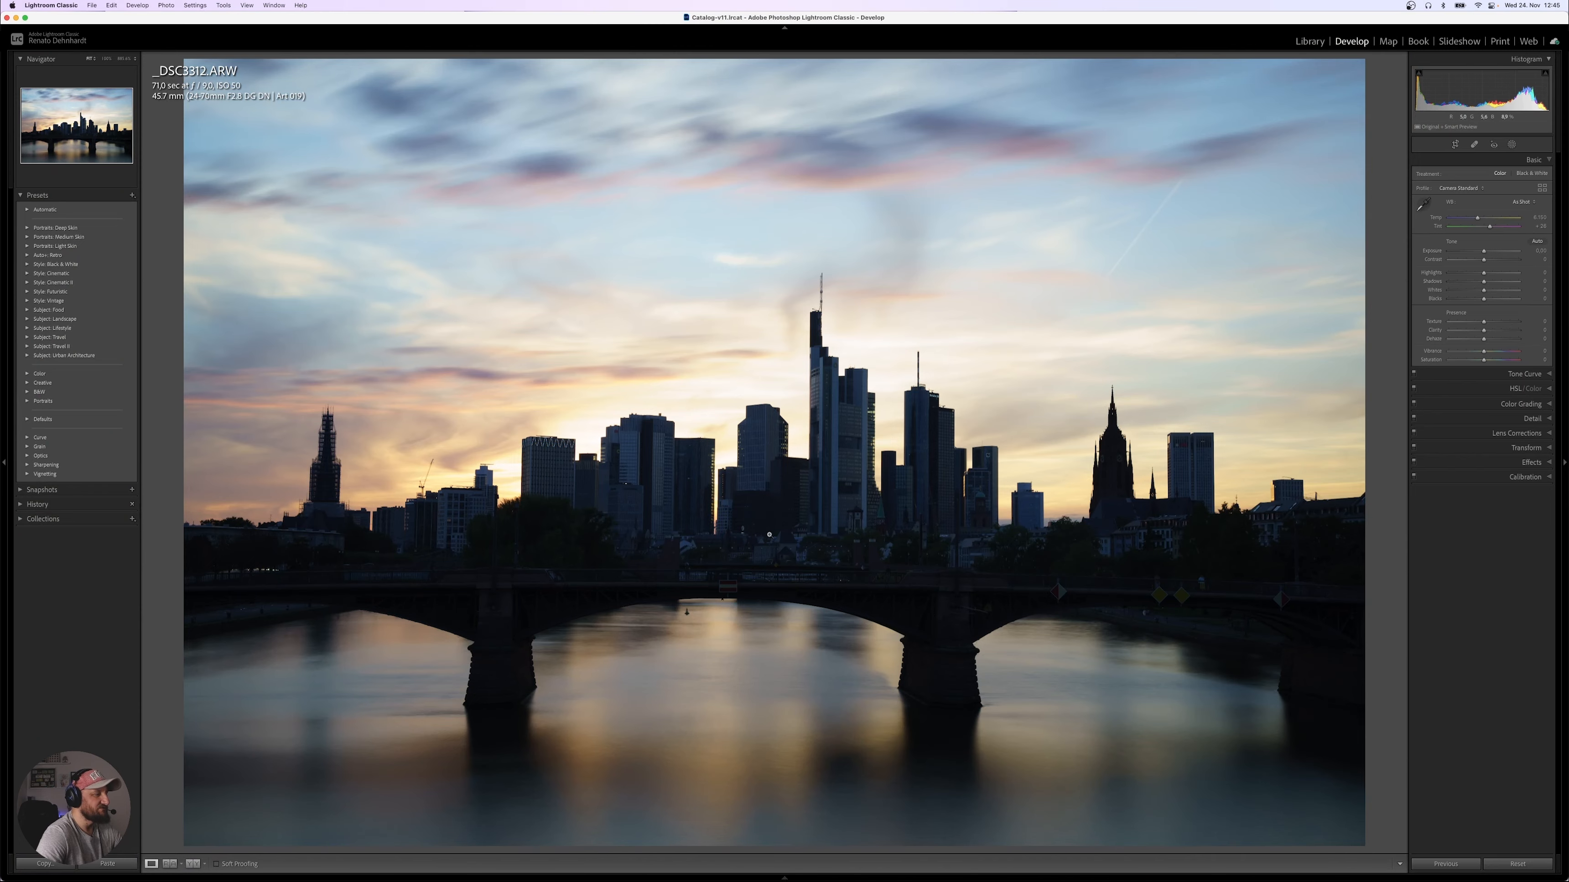
Try the Auto white balance on the skyline photo and restore it to As Shot.
left_click(694, 539)
left_click_drag(772, 346, 895, 450)
left_click(895, 449)
left_click(1521, 204)
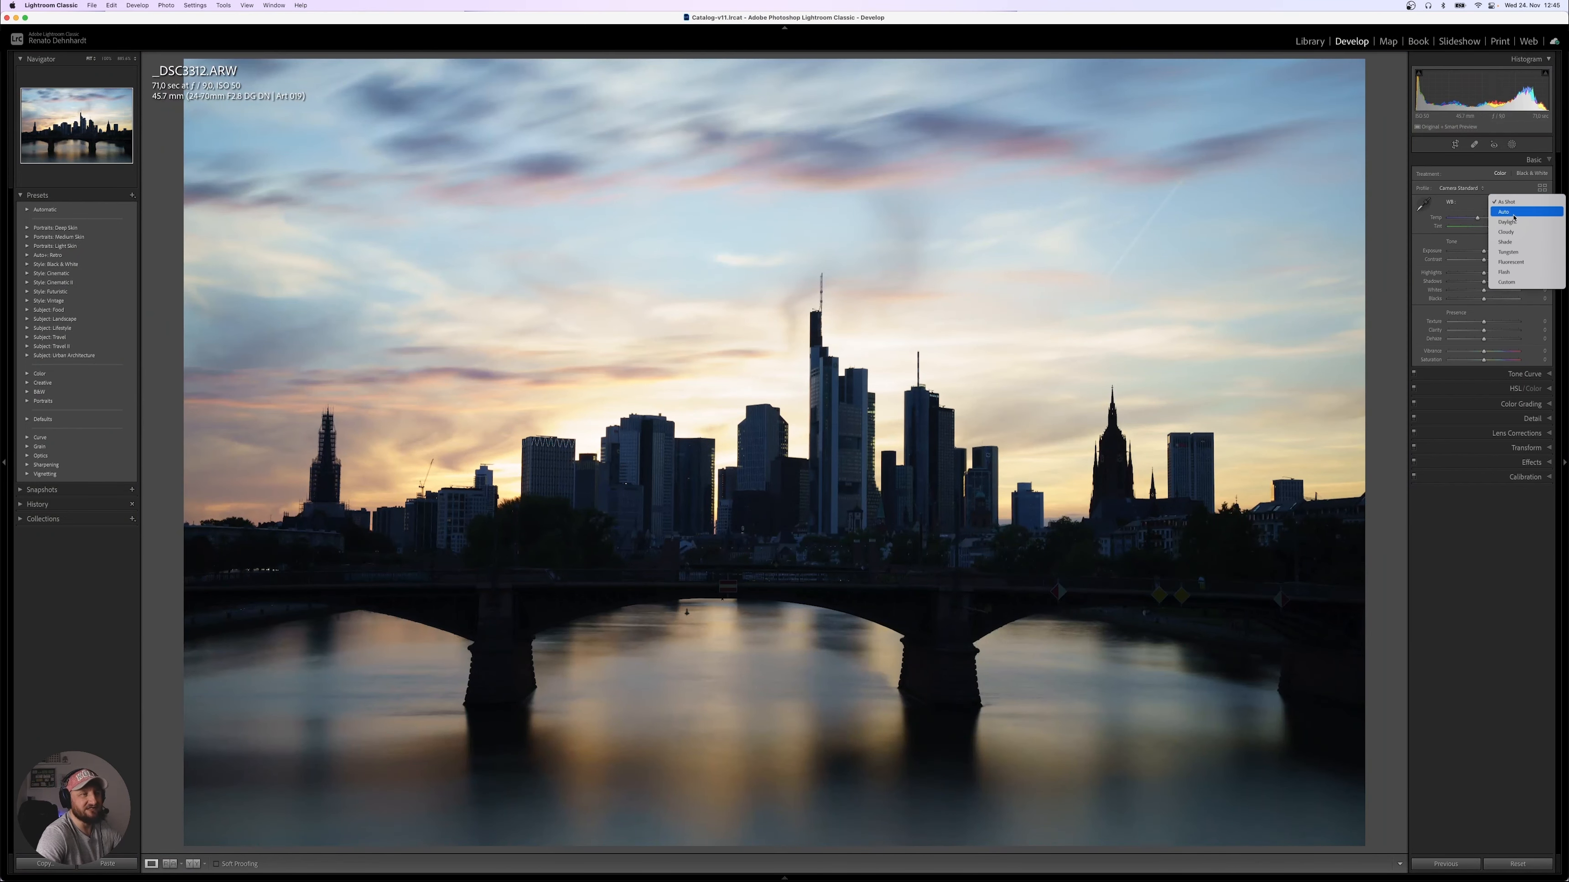
left_click(1514, 214)
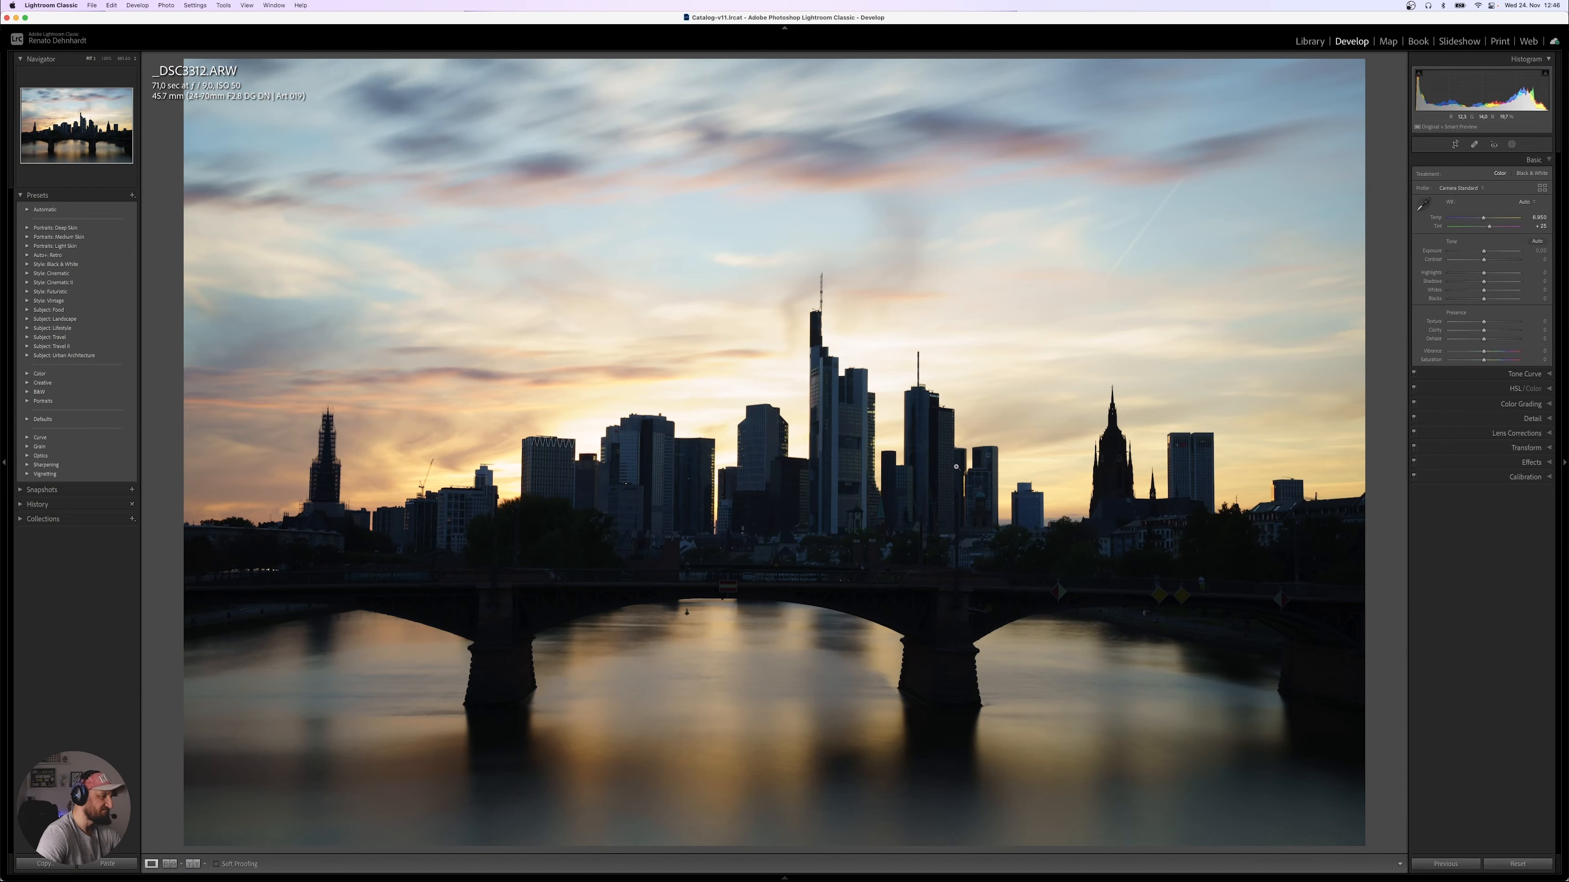
left_click(1526, 206)
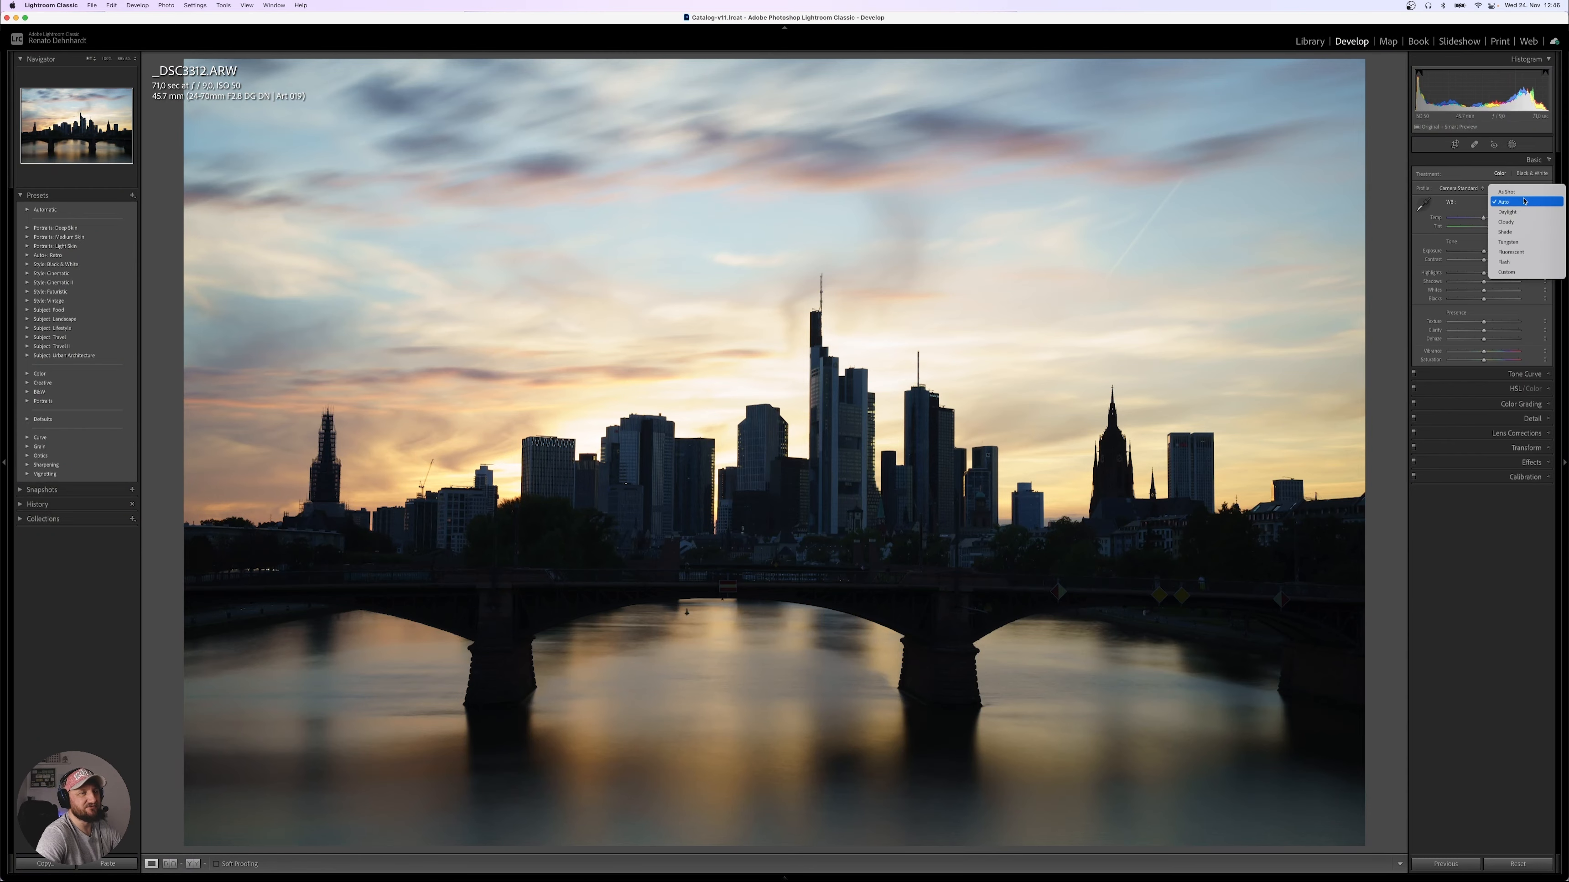
left_click(1521, 193)
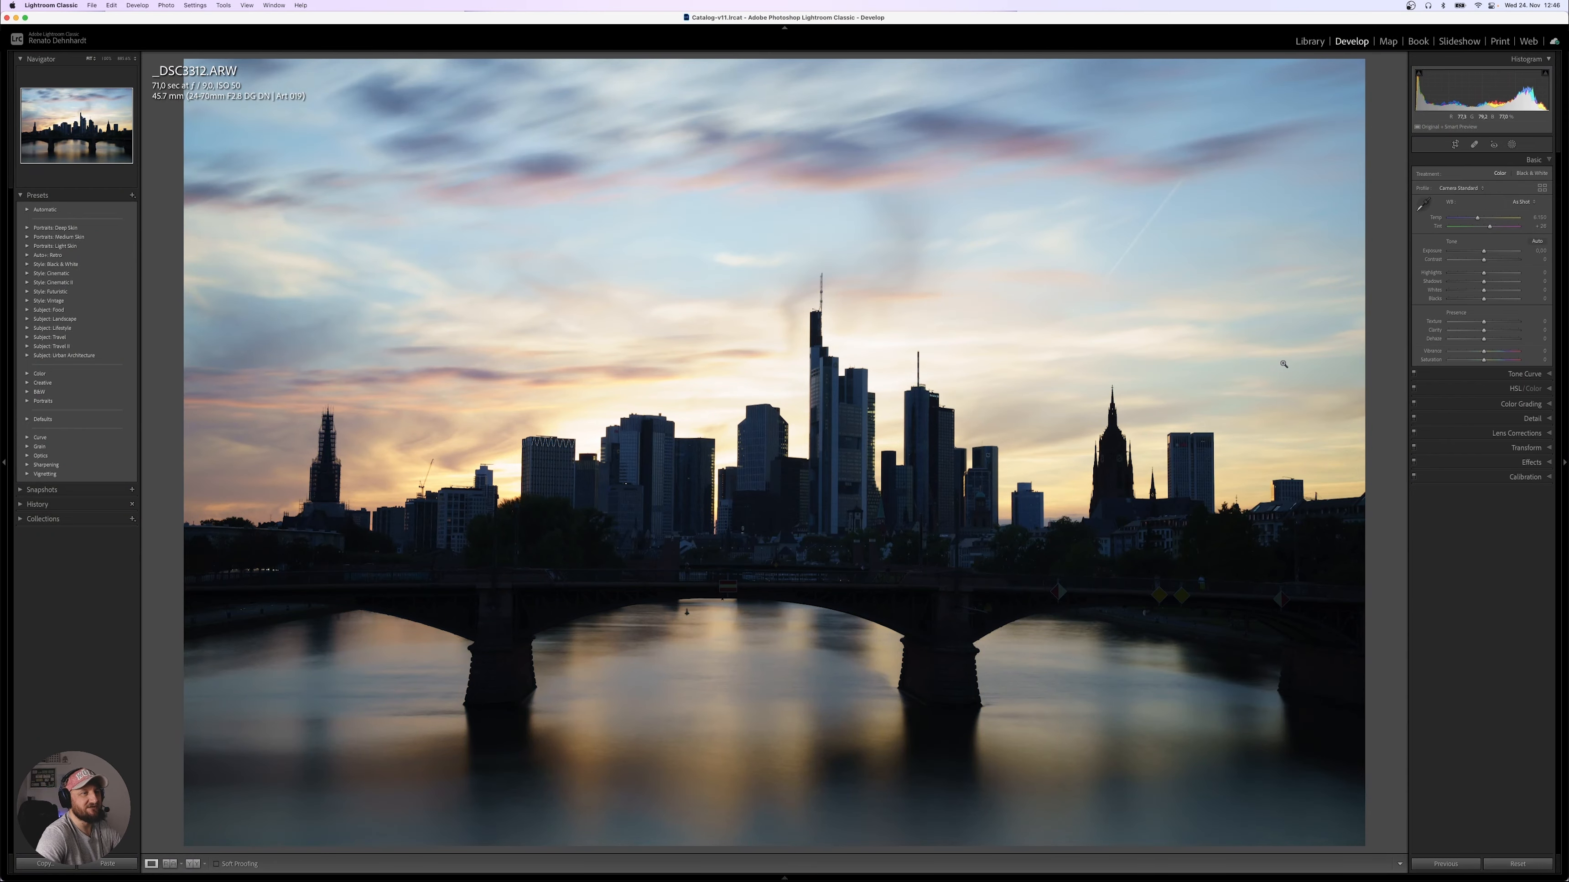
Set a custom white balance by sampling the pale roof between the towers and the bridge as the neutral target.
left_click(724, 518)
left_click_drag(648, 611, 785, 488)
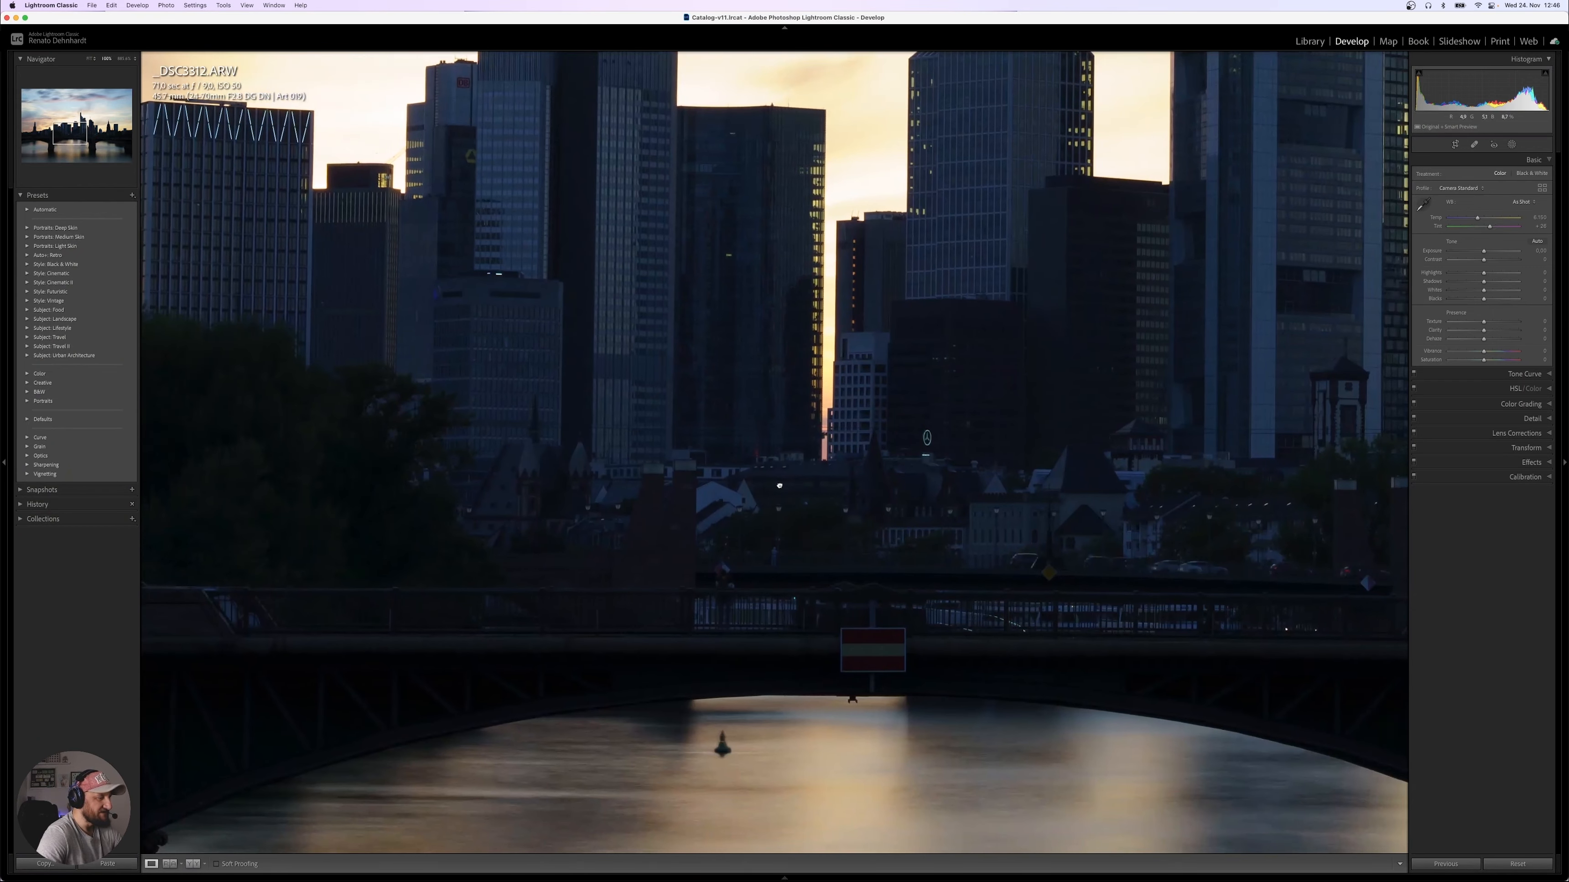
left_click_drag(961, 511, 720, 511)
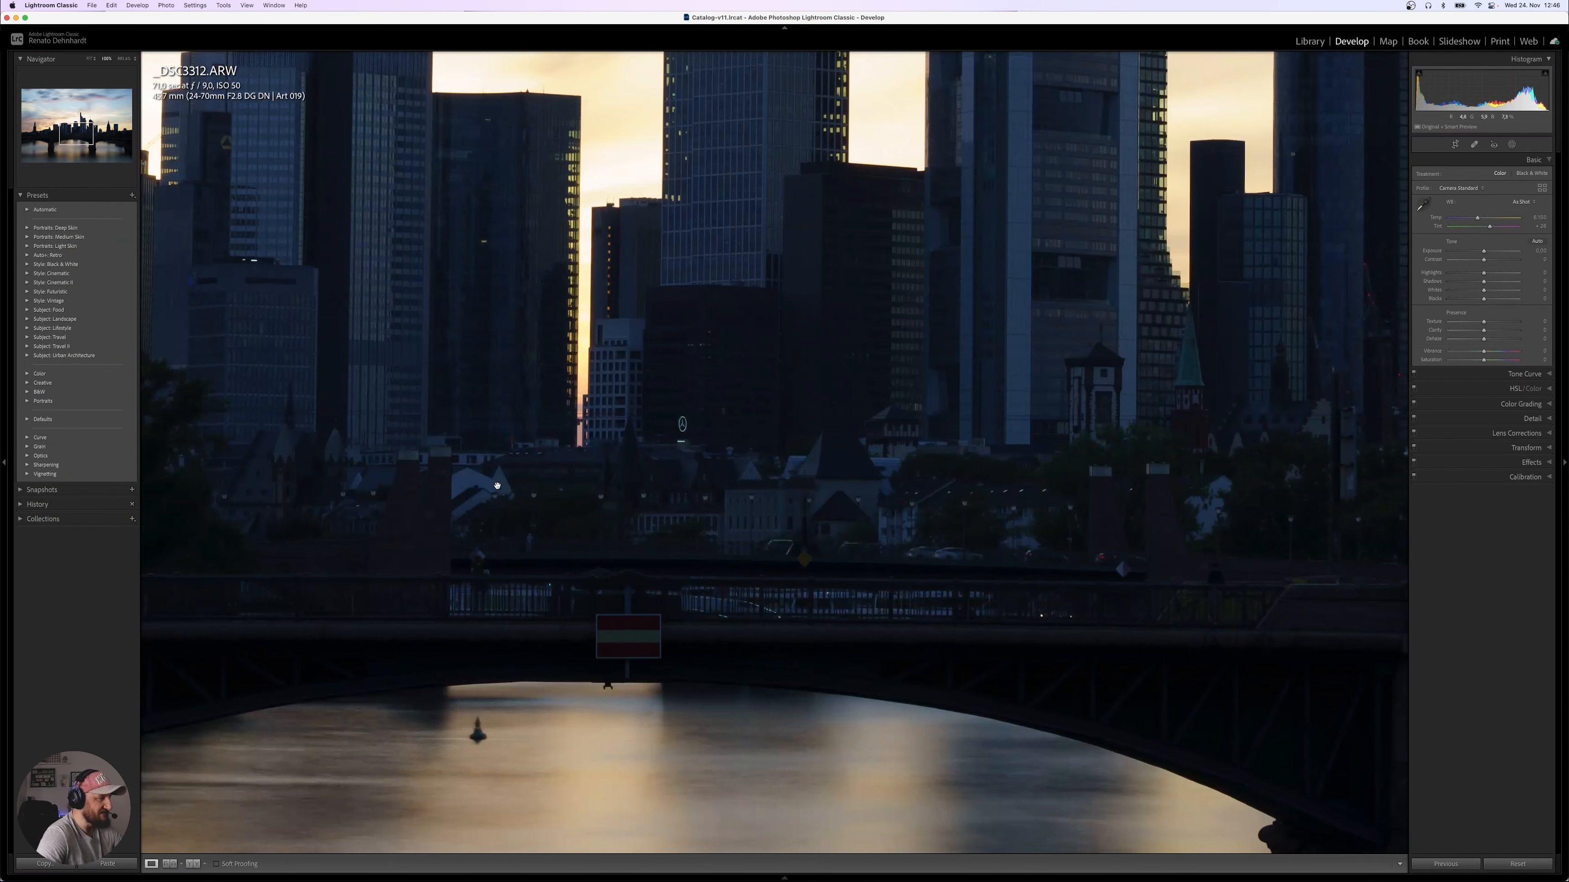
left_click_drag(989, 526, 795, 597)
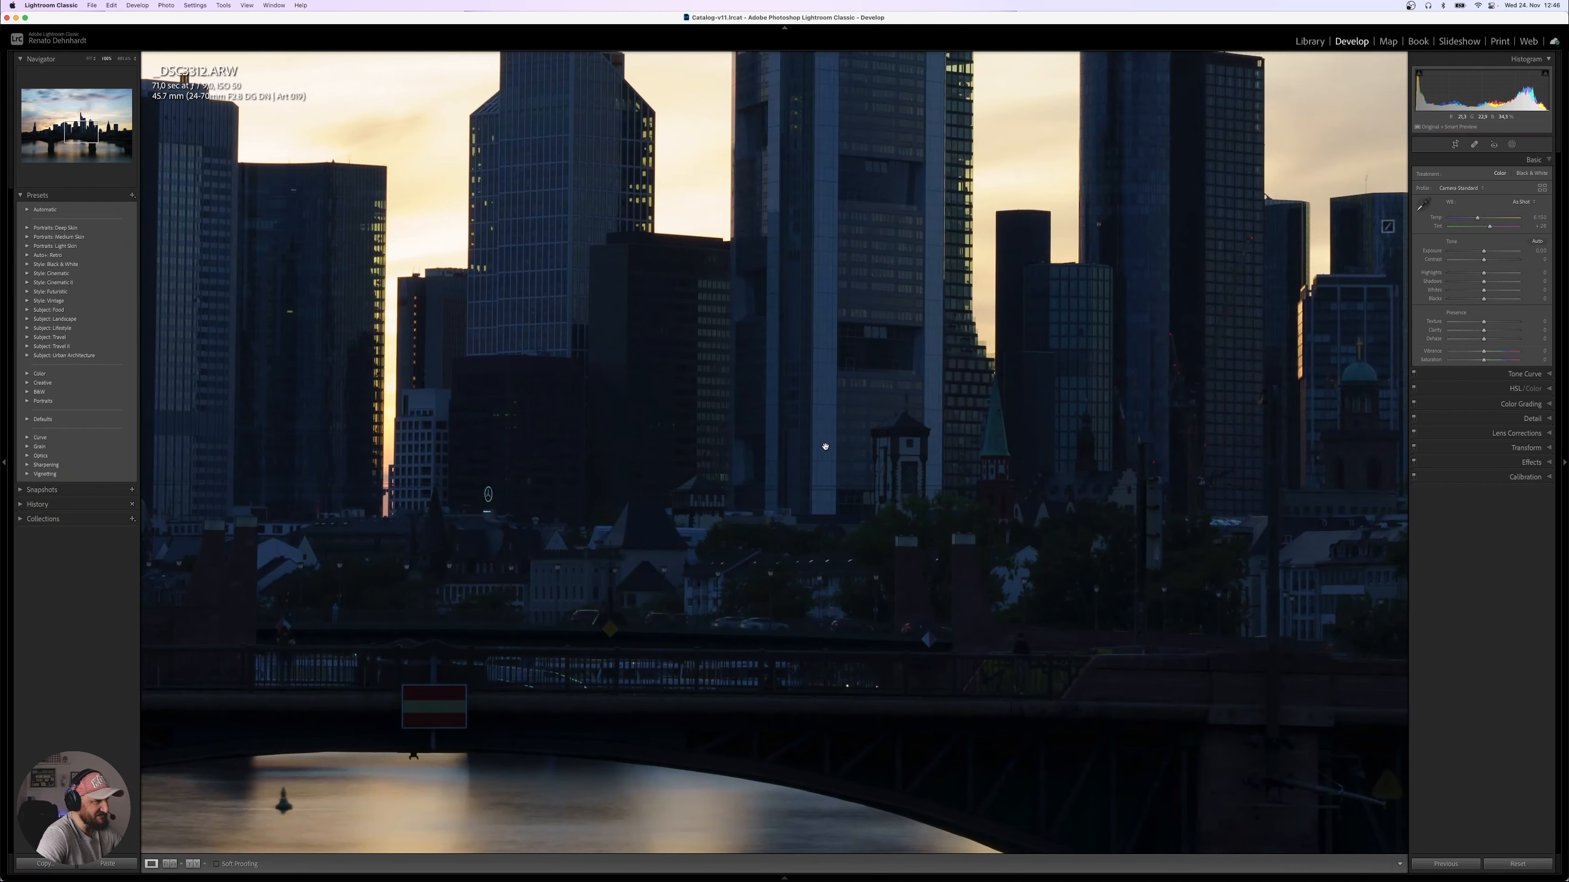
left_click_drag(459, 433, 534, 467)
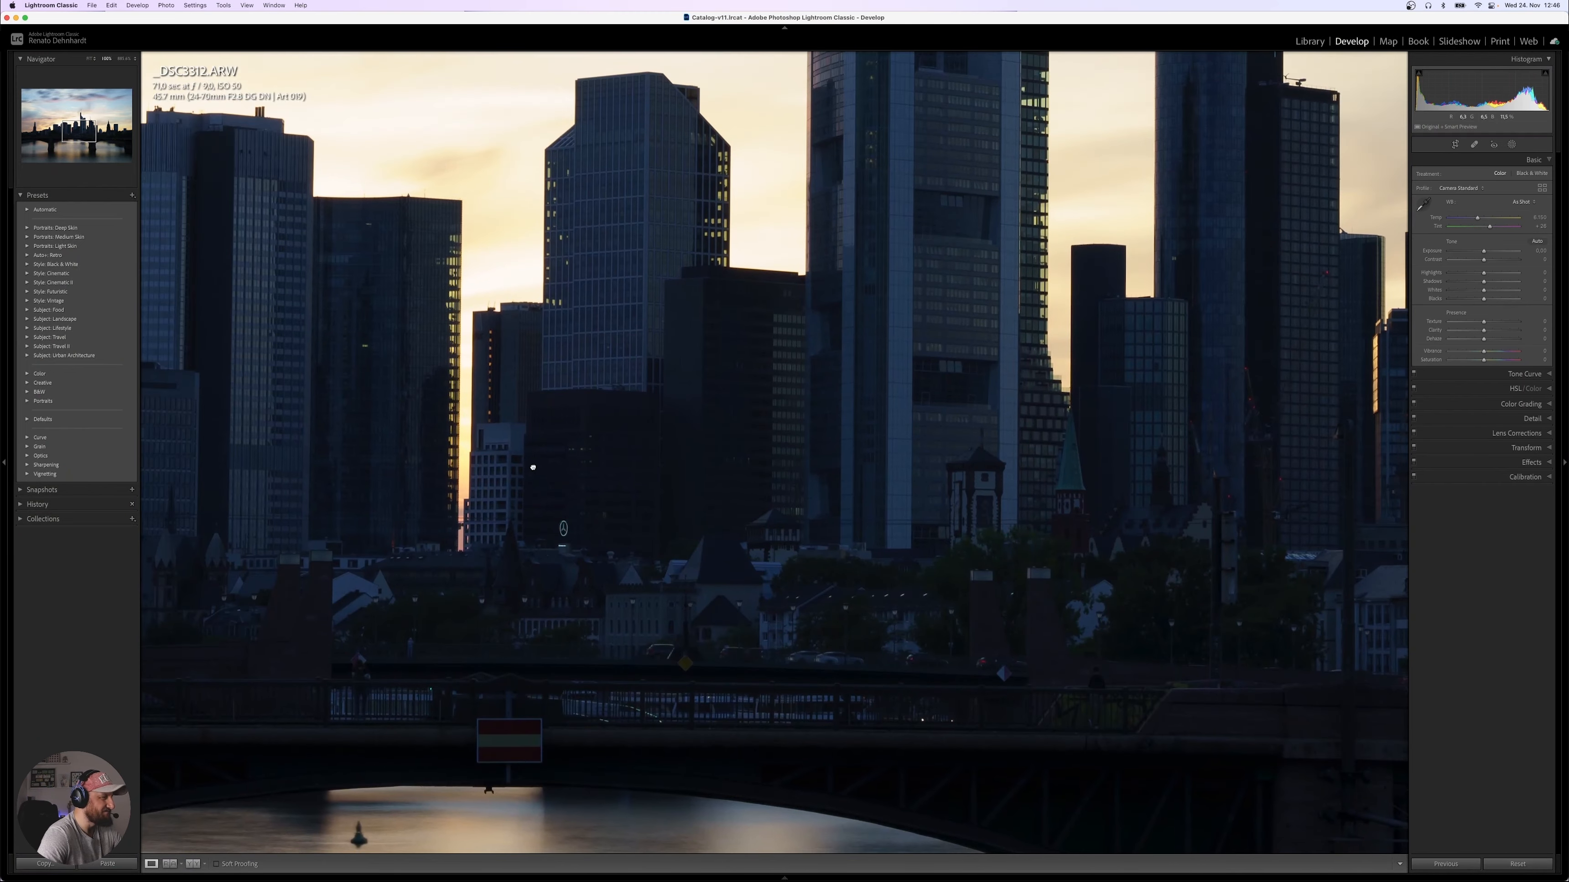
scroll(620, 562, "down", 5)
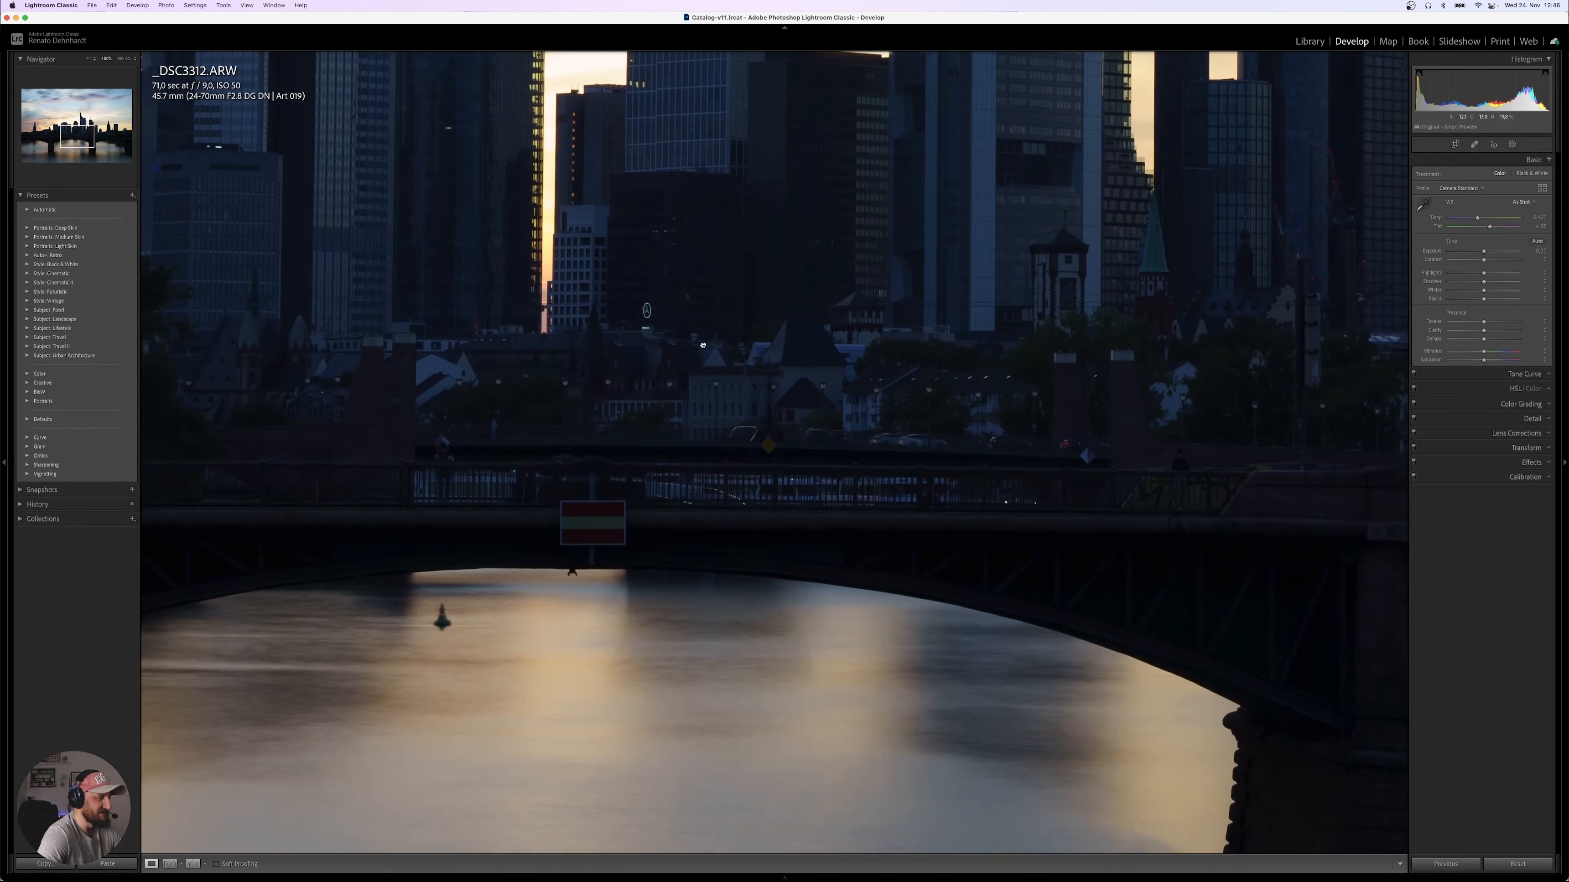
scroll(655, 547, "right", 10)
scroll(693, 532, "left", 15)
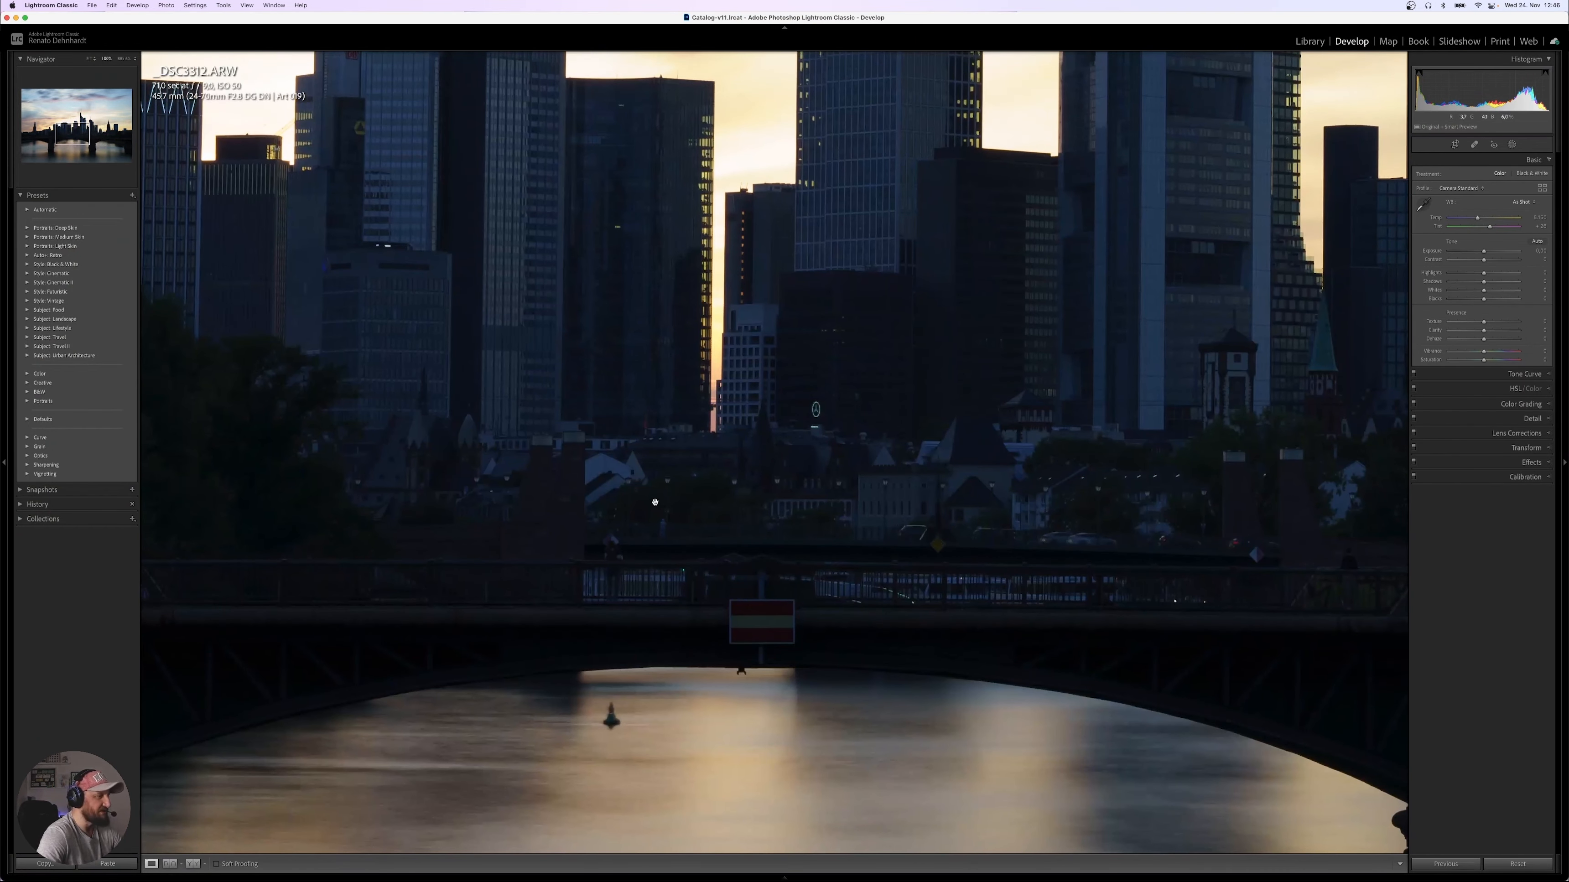
scroll(655, 502, "left", 2)
scroll(655, 502, "up", 2)
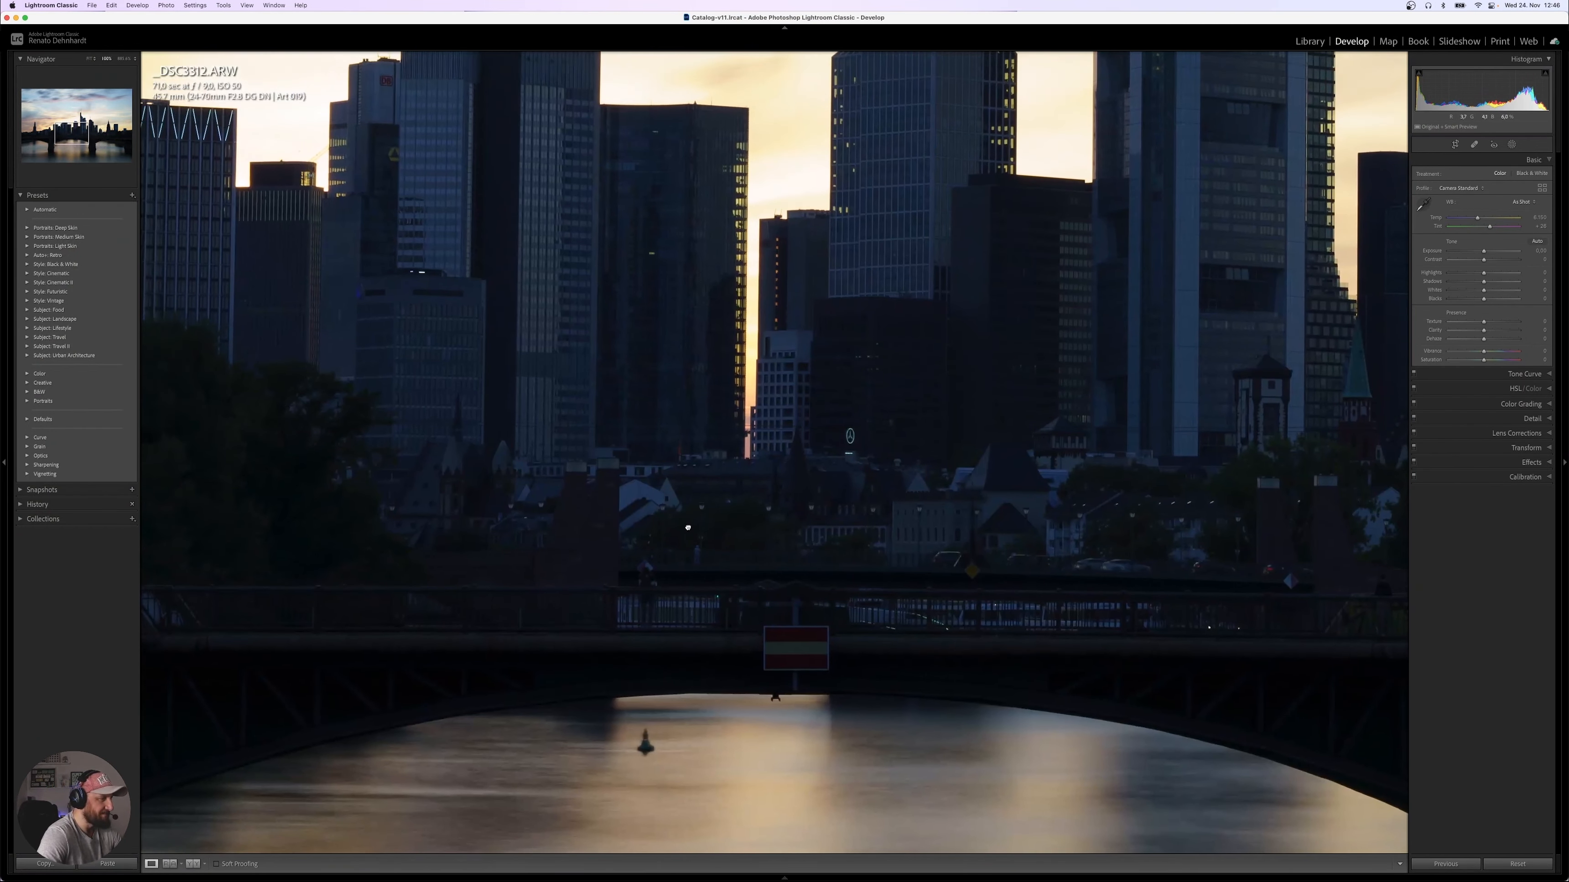
left_click(1425, 205)
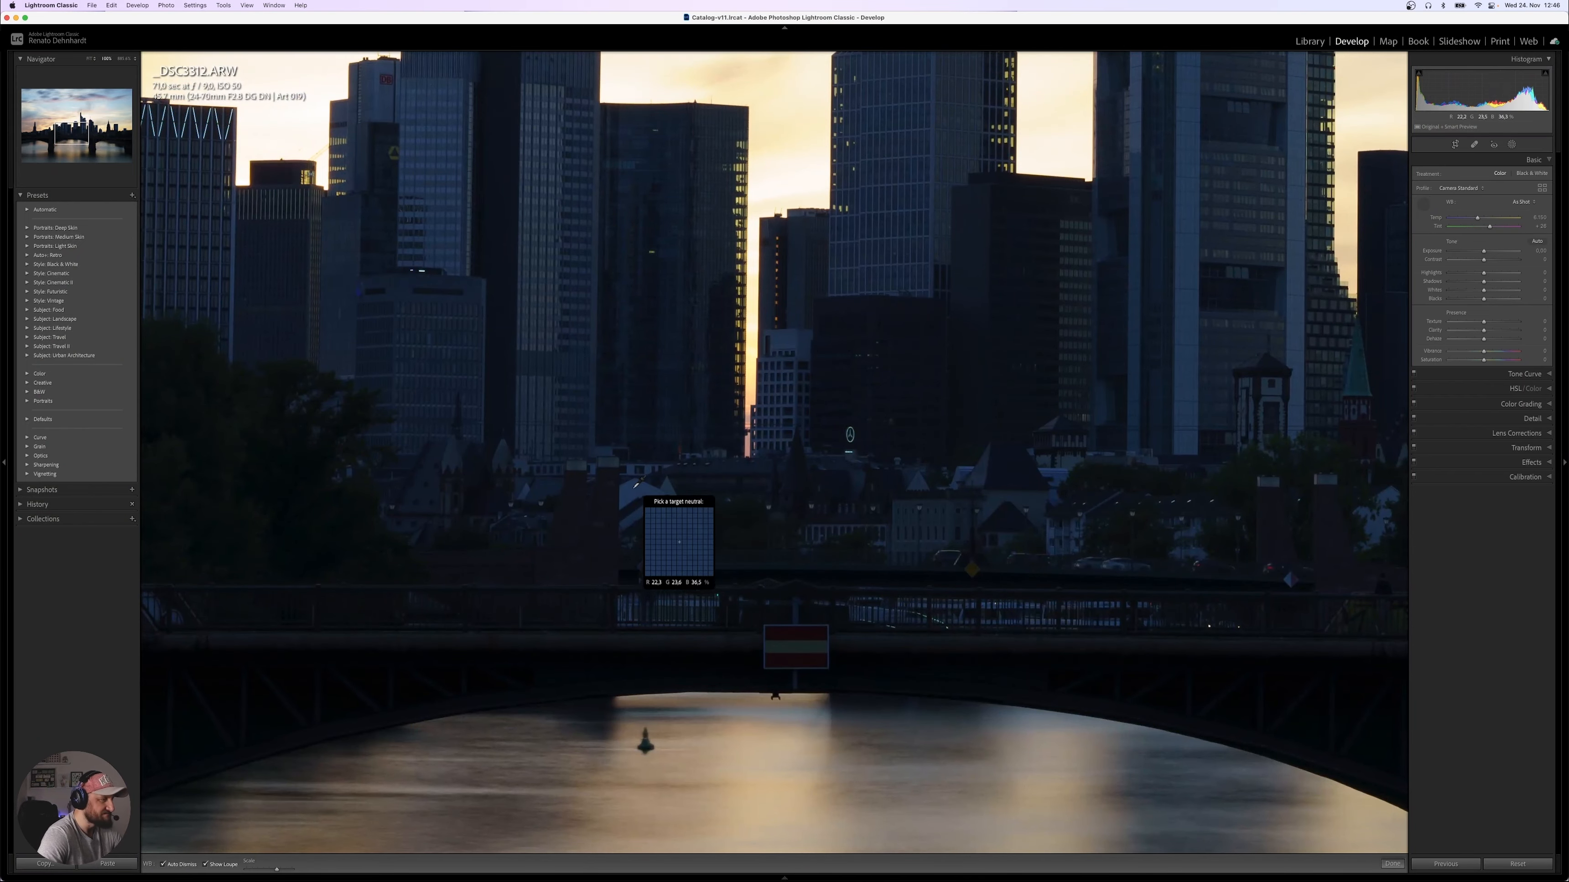
left_click(605, 482)
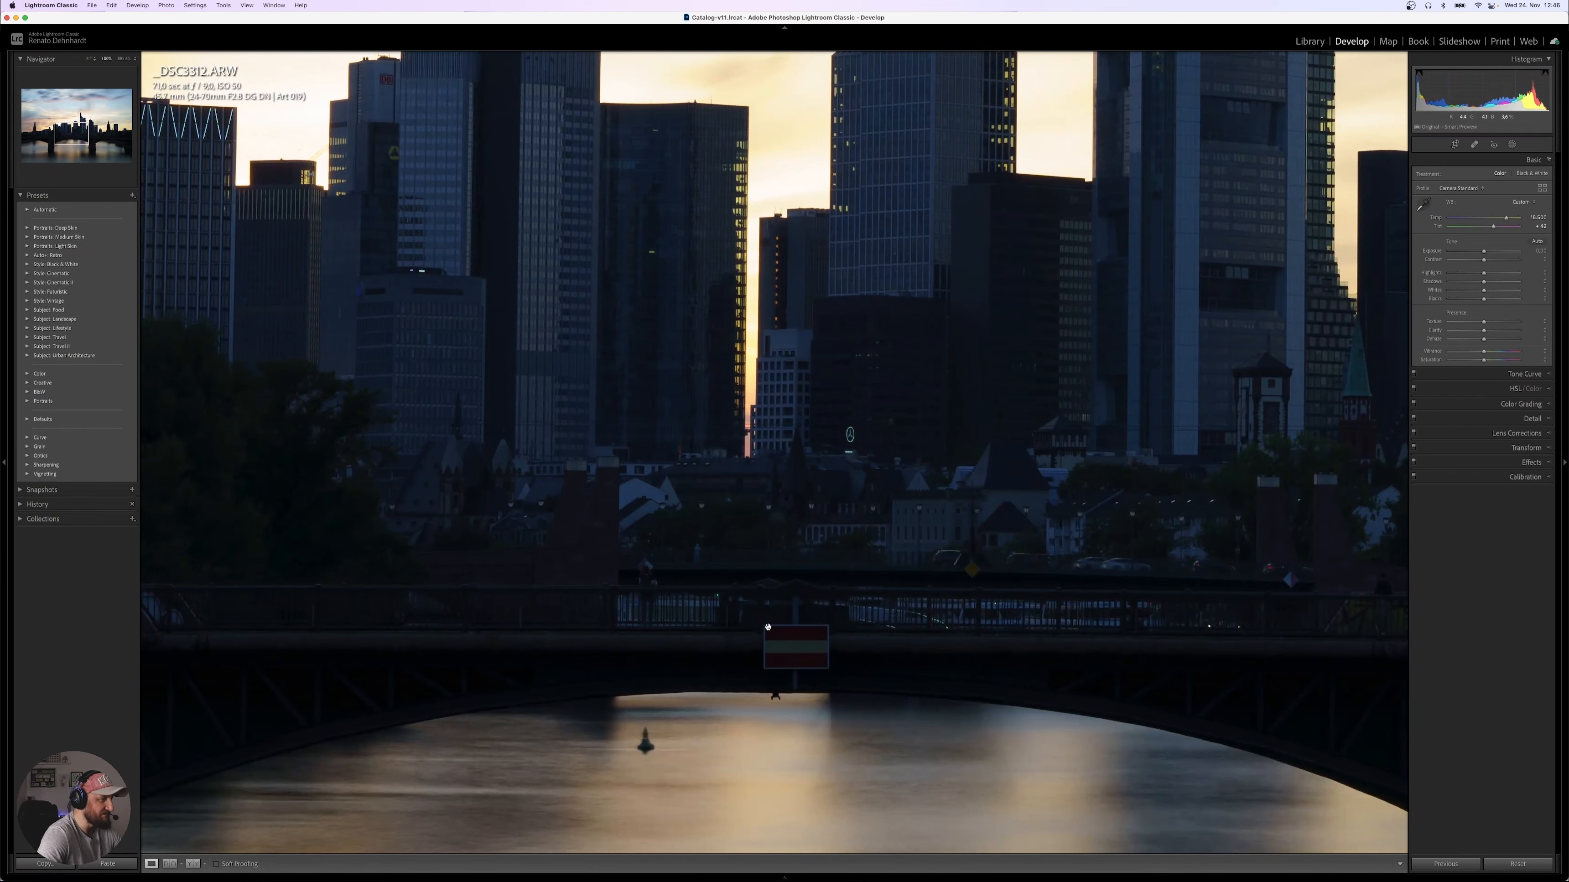
left_click(782, 526)
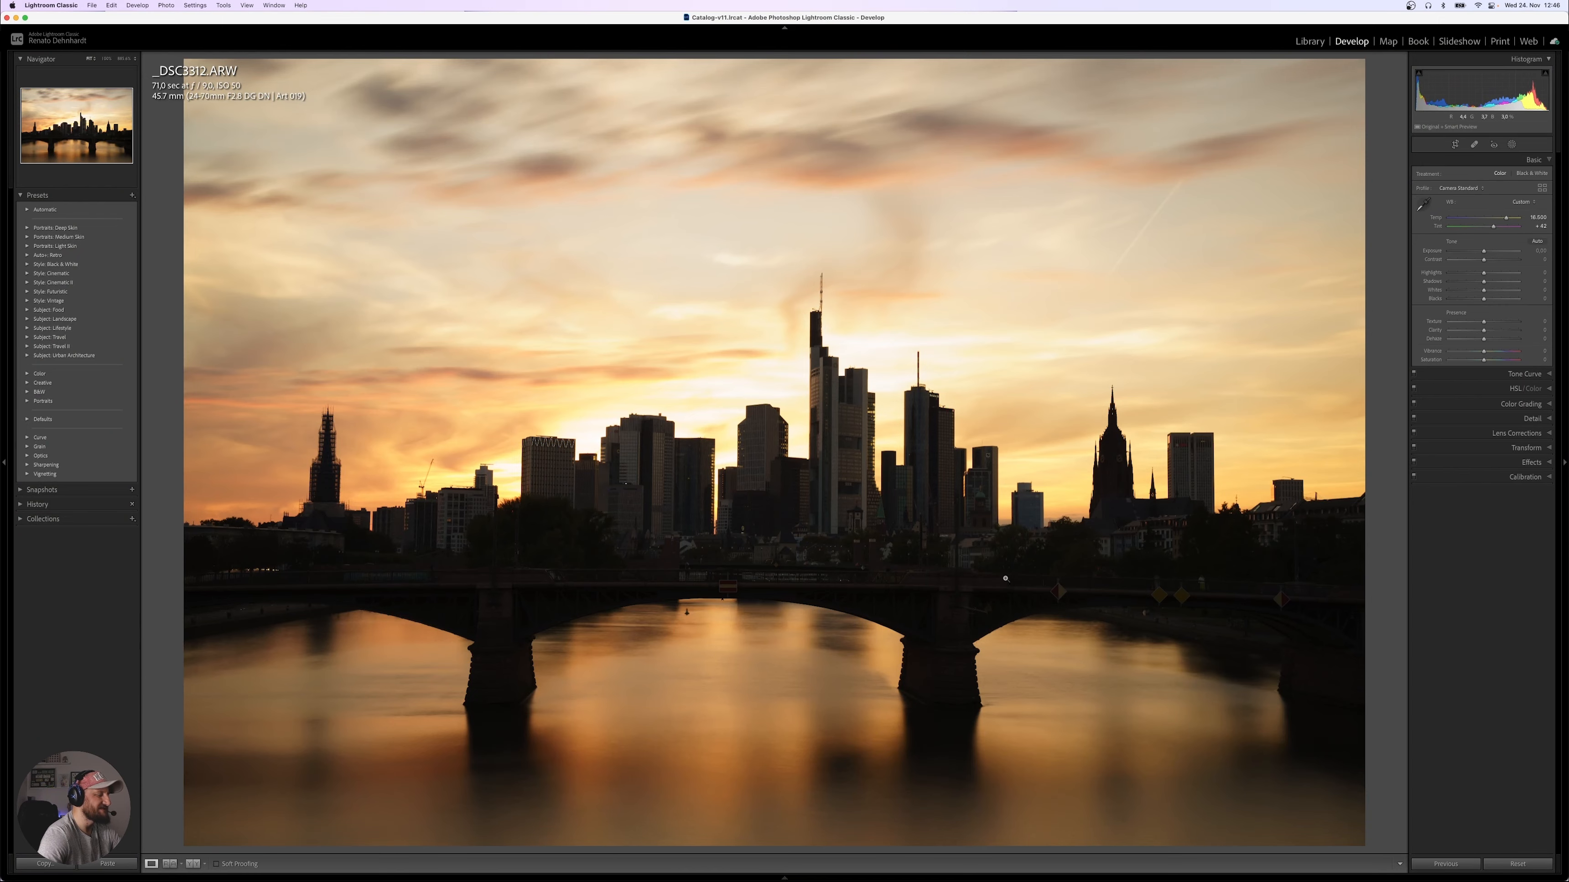
Resample the white balance from a building facade in the skyline as the neutral target.
left_click(817, 534)
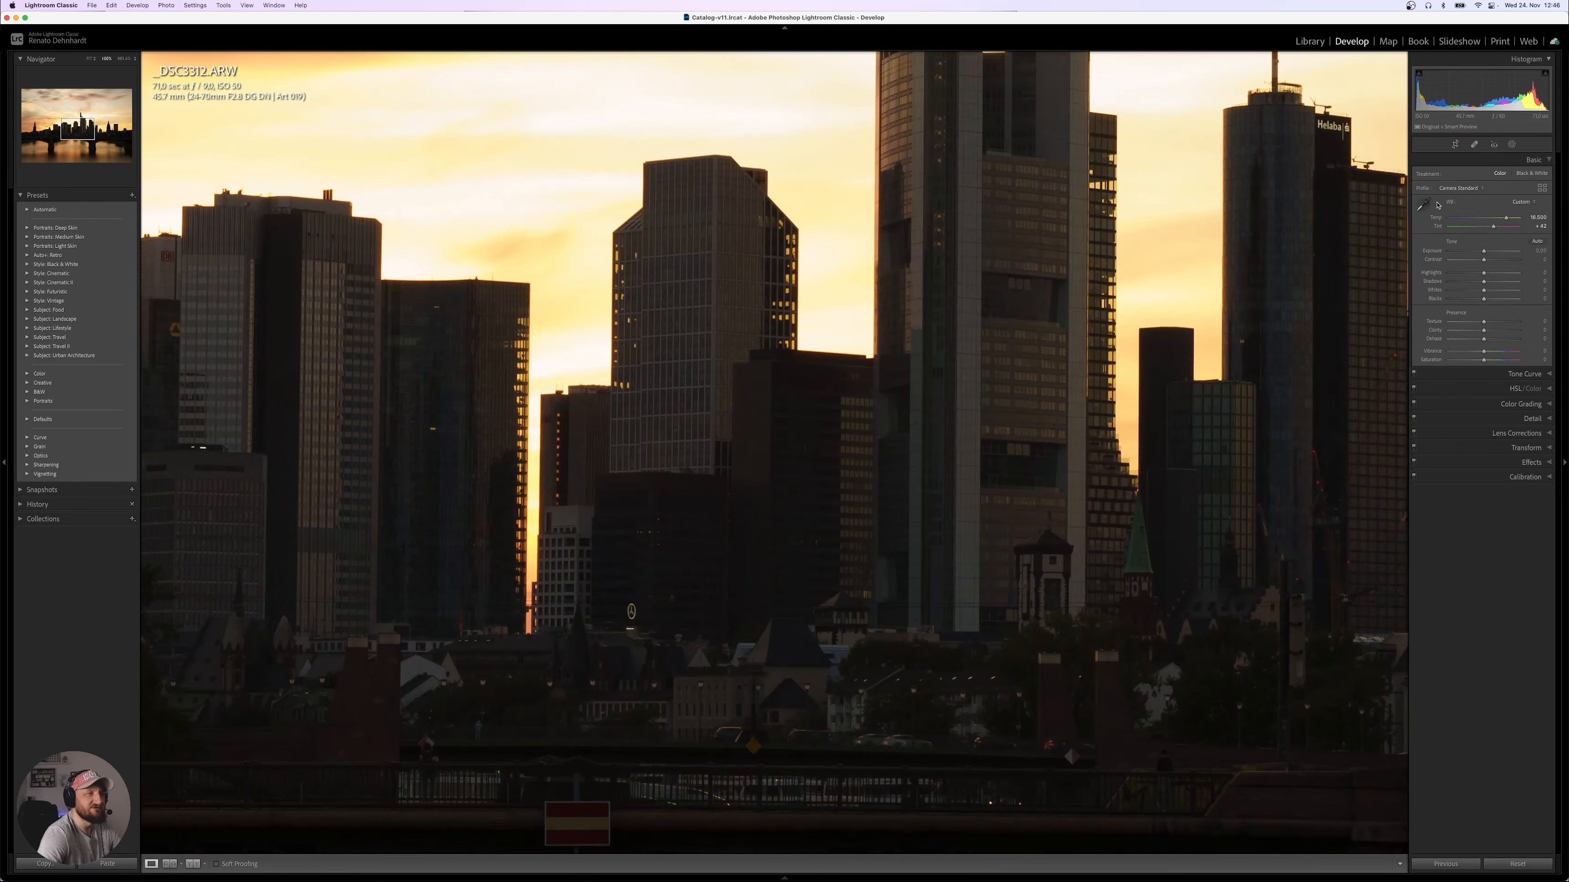
key("w")
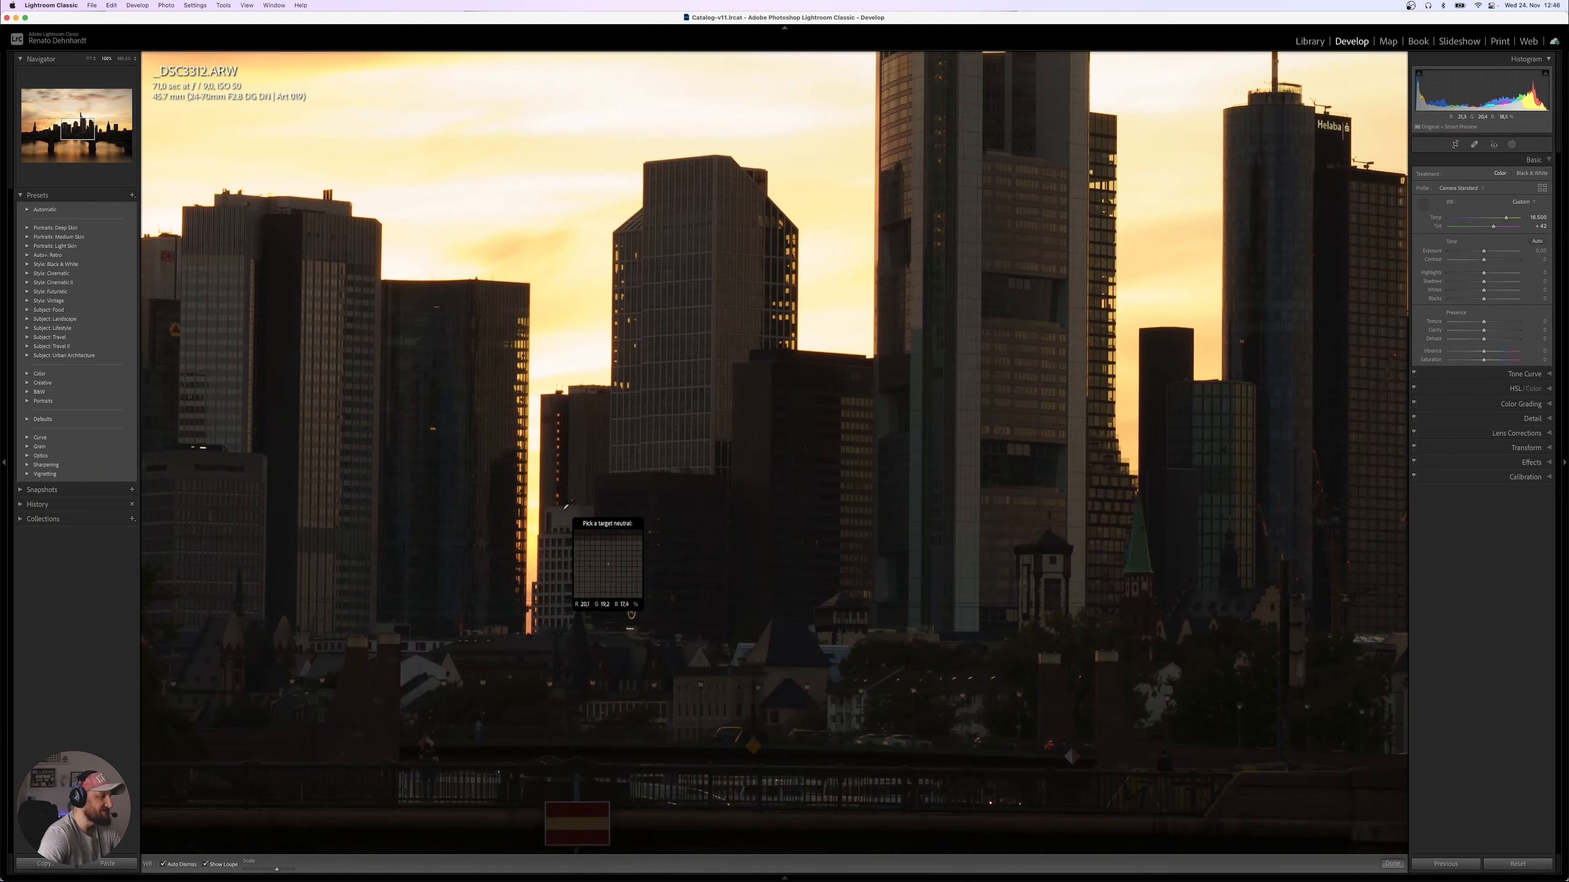
left_click(657, 501)
left_click(659, 503)
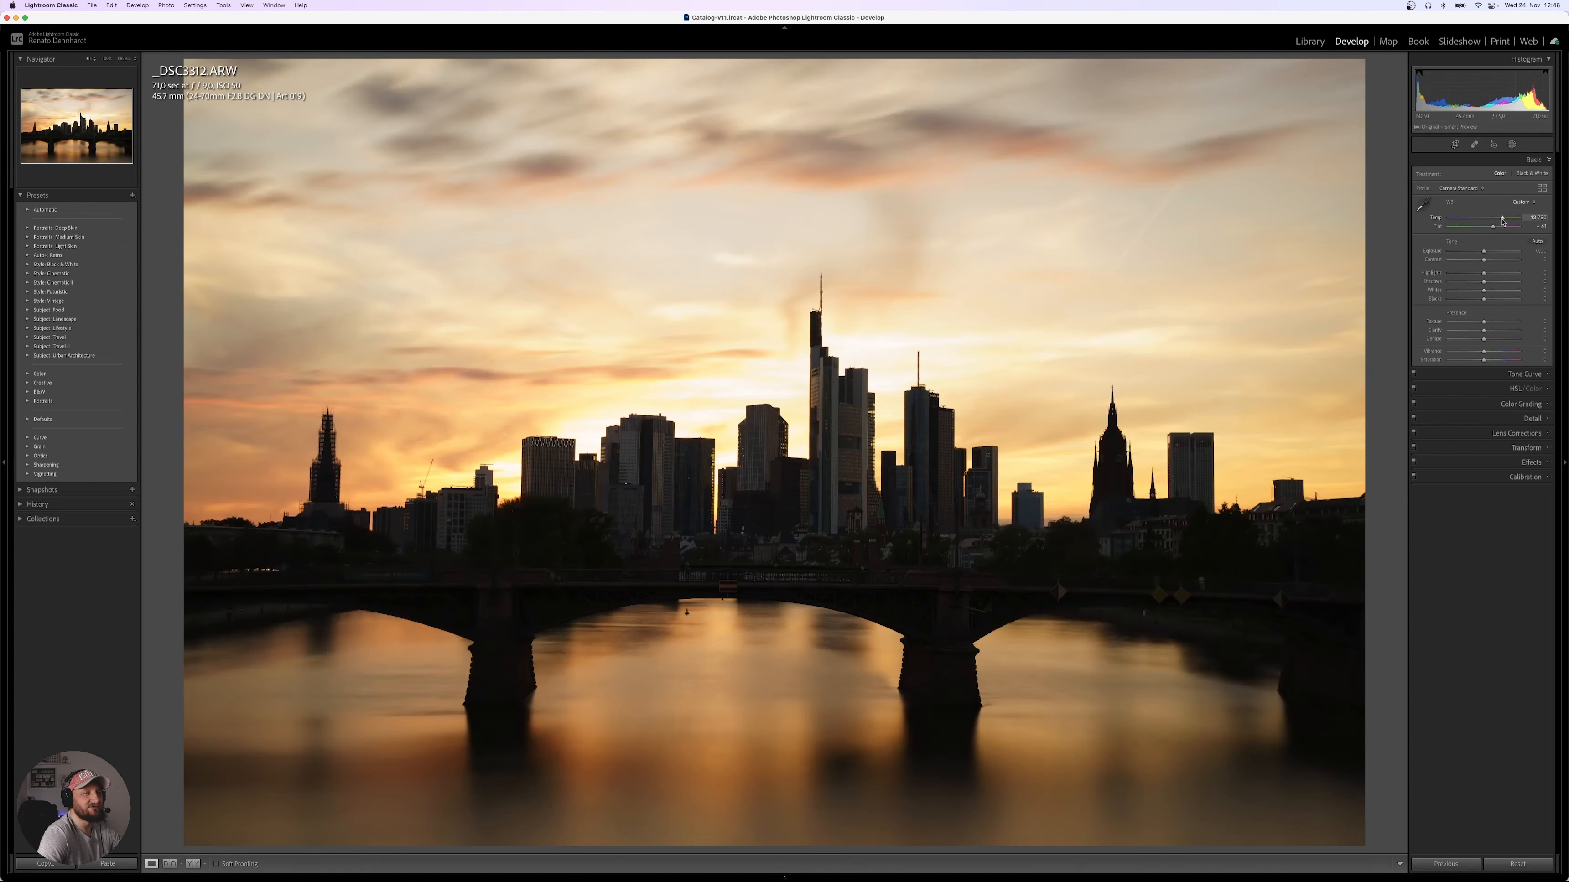
Set the white balance to Auto with a slightly cooler temperature, and raise the exposure to +1.50.
left_click(1521, 202)
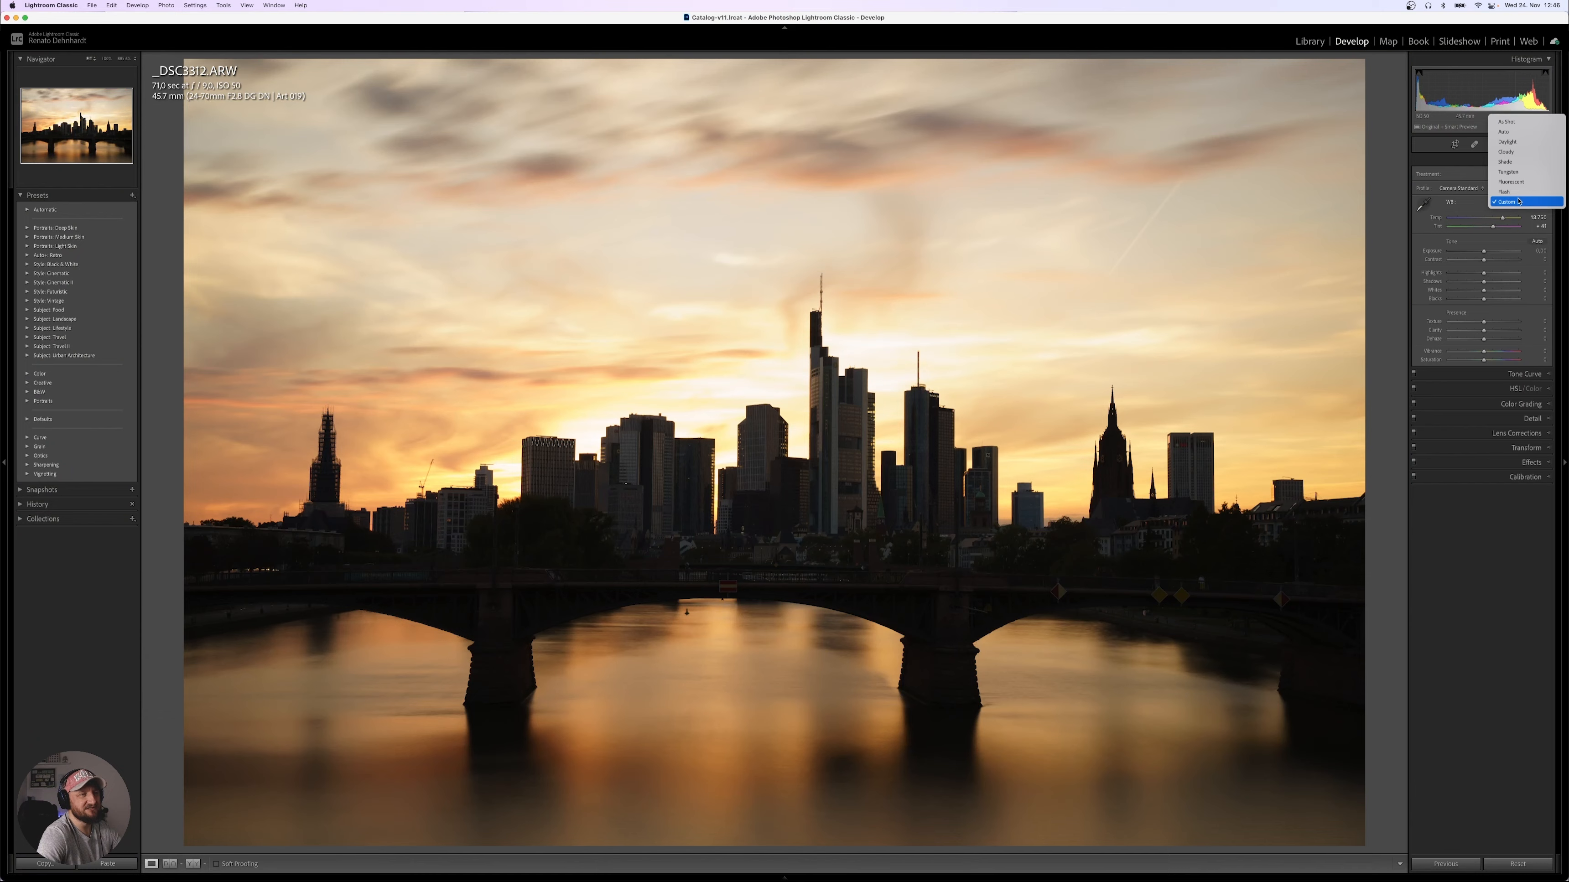
left_click(1507, 133)
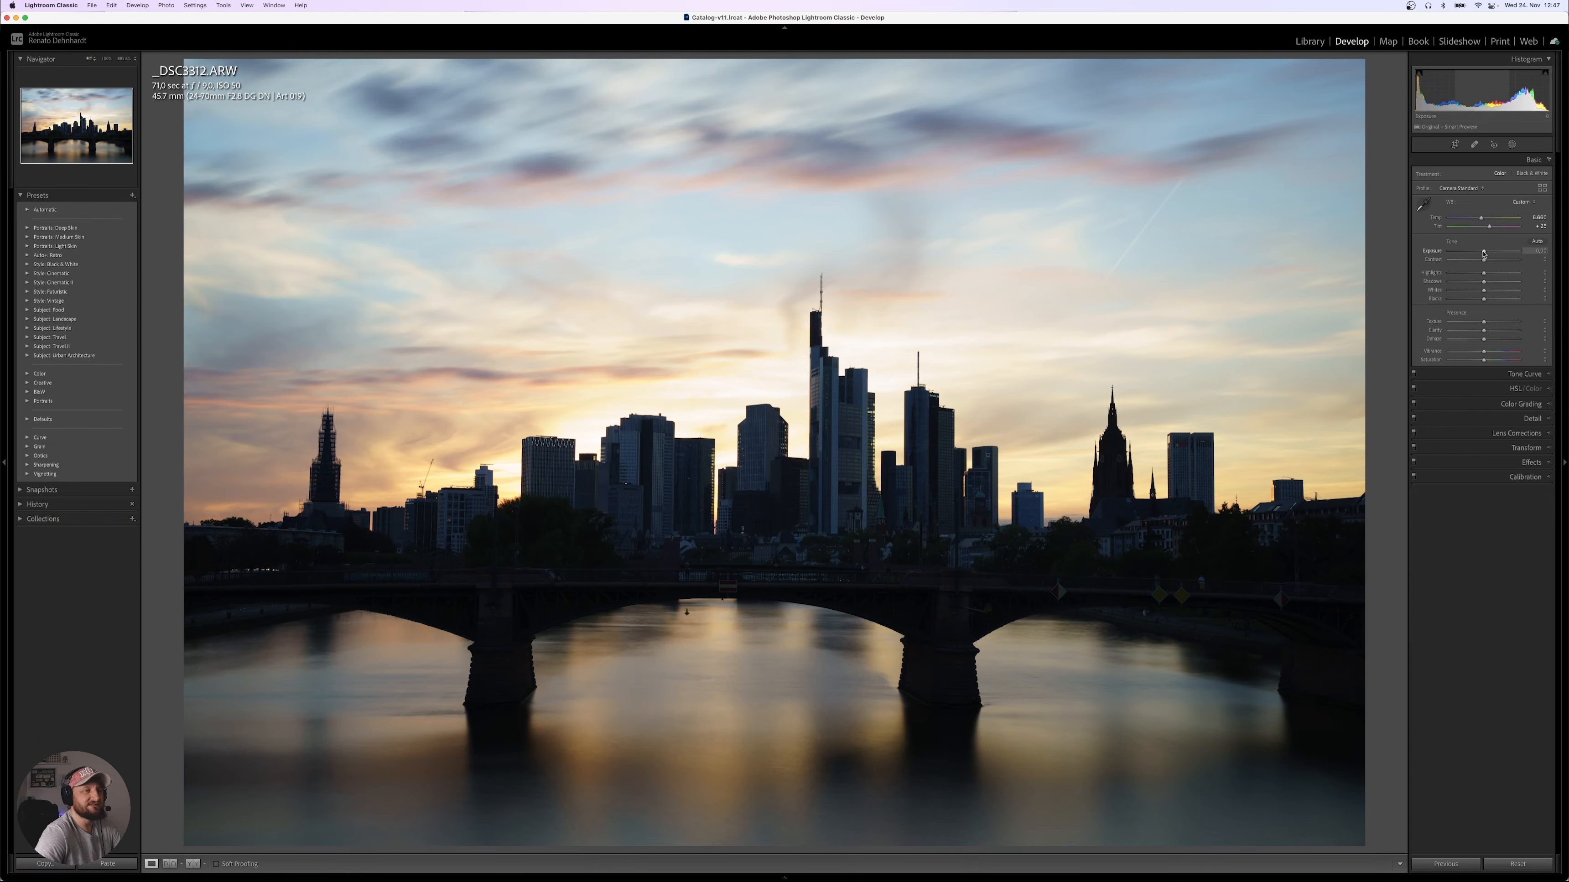
left_click_drag(1484, 254, 1493, 253)
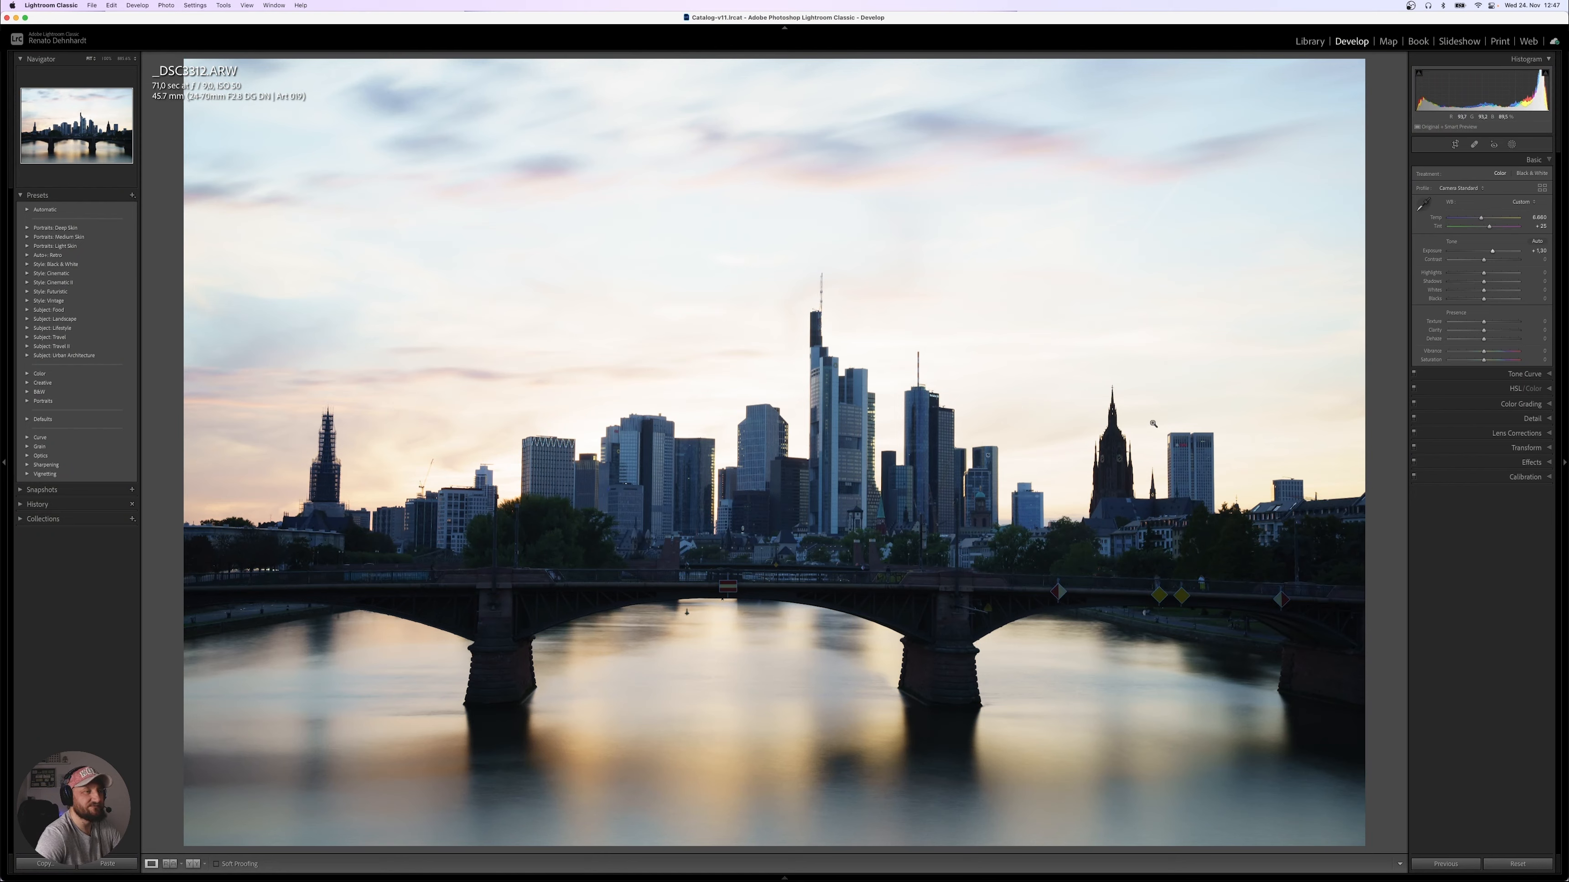
Adjust the tone by setting Highlights to -100, Shadows to +43, Contrast to +53, Blacks to about -15 and Whites to +24.
left_click_drag(1484, 272, 1446, 282)
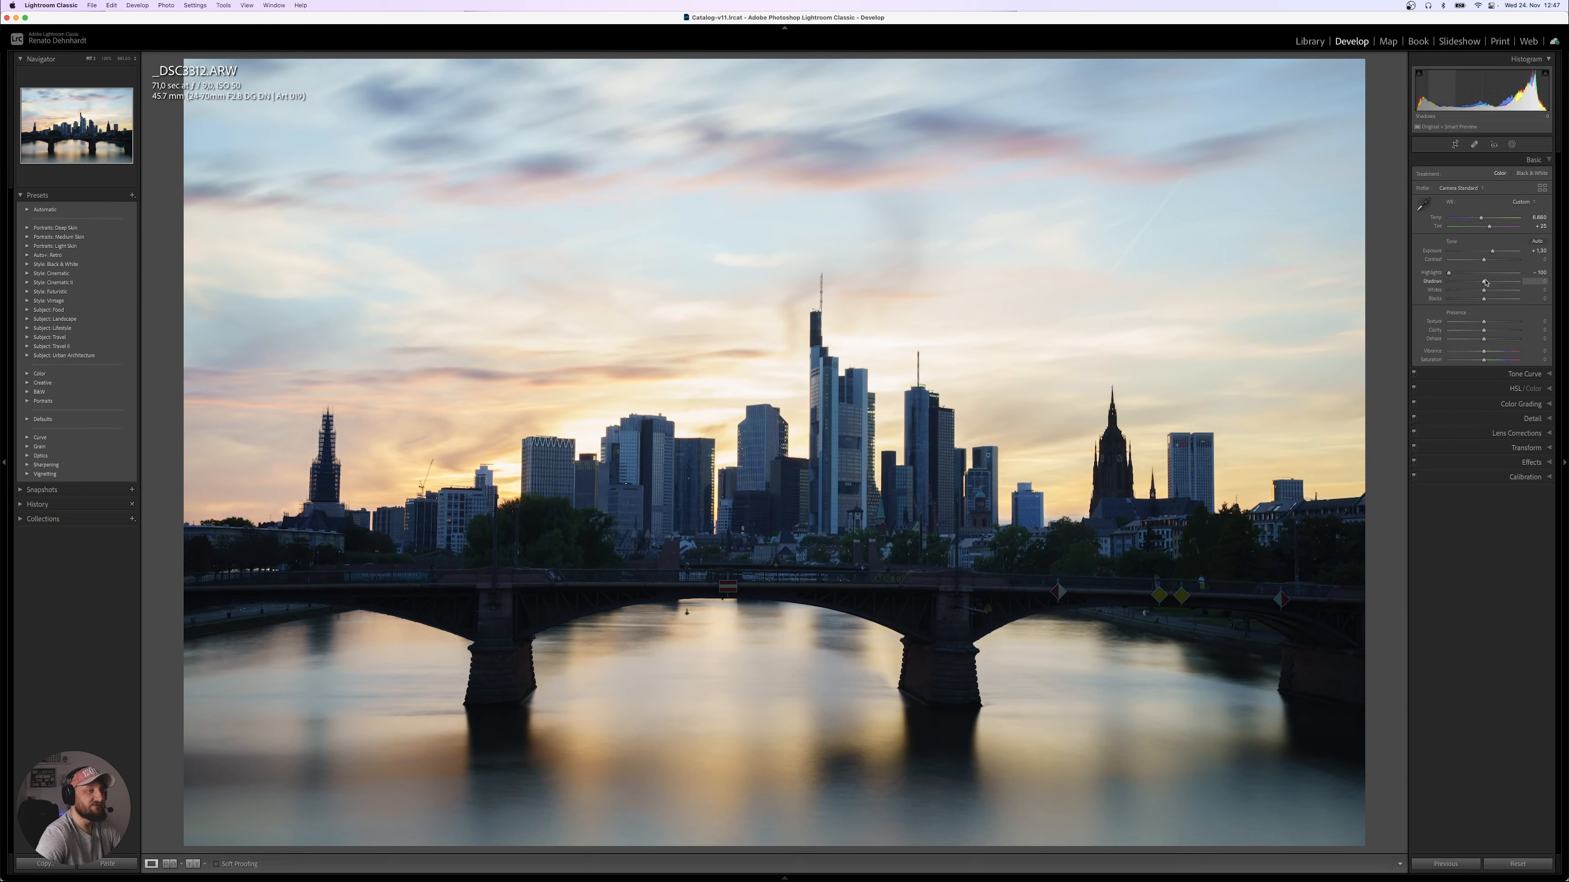
left_click_drag(1487, 284, 1500, 283)
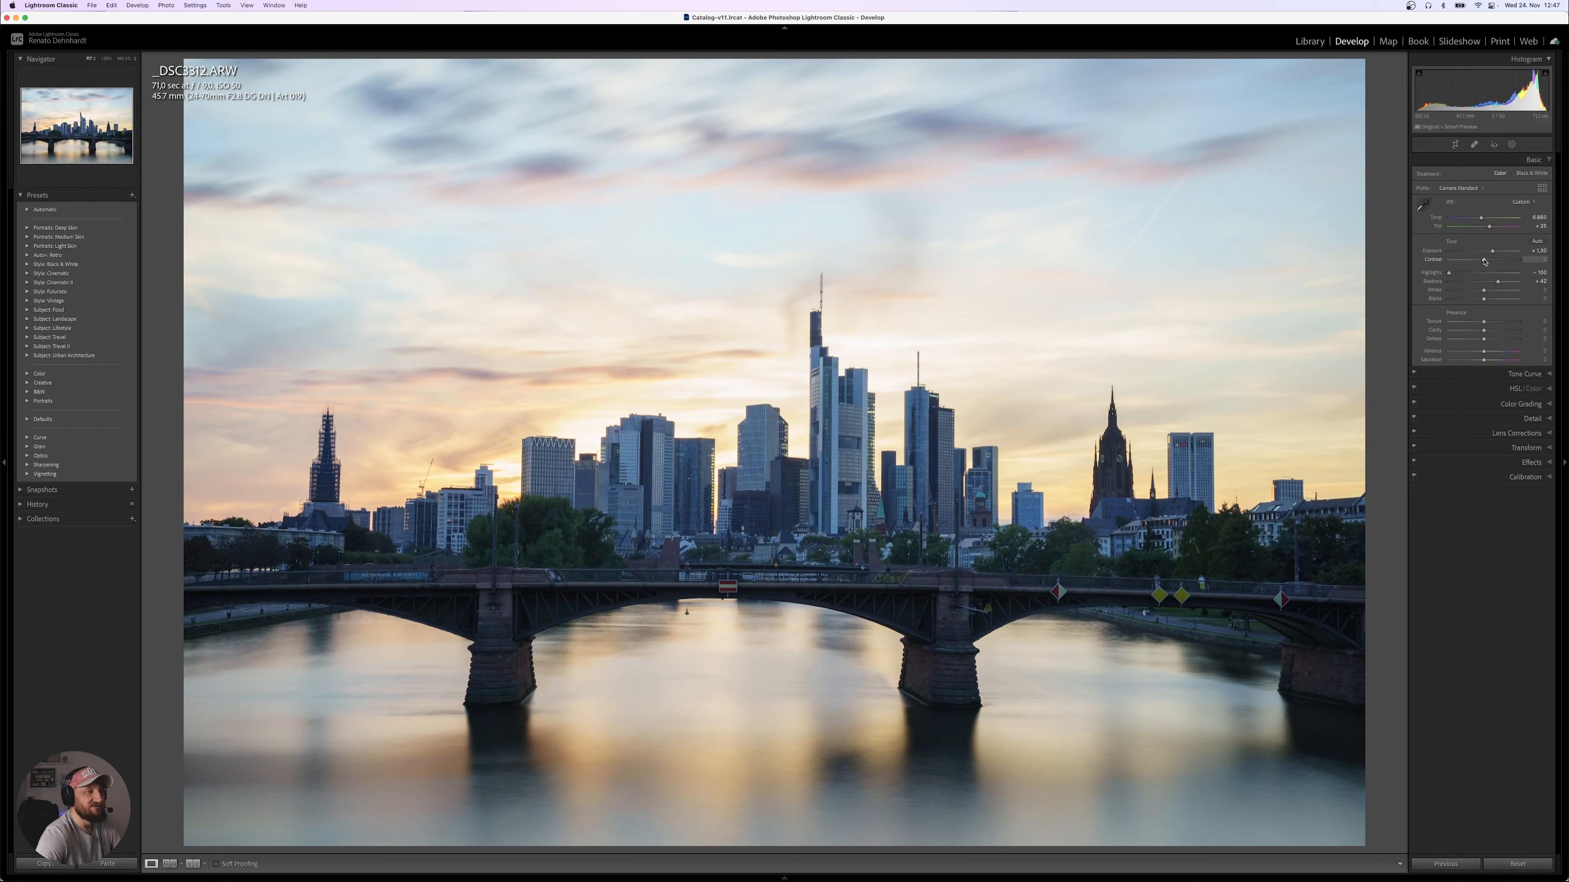
left_click_drag(1486, 260, 1502, 261)
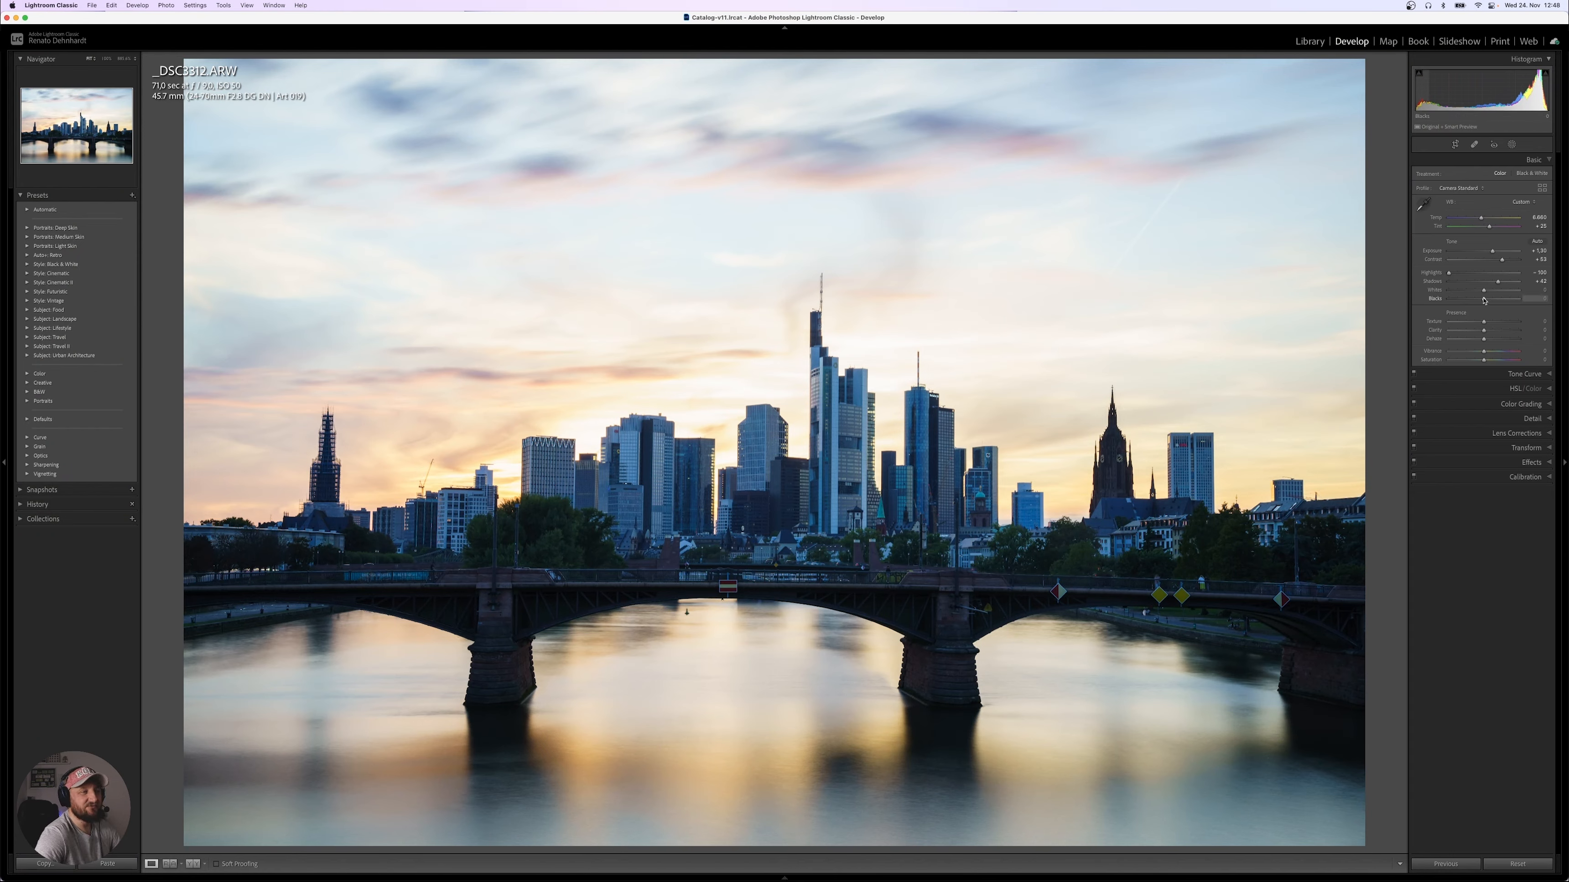
left_click_drag(1485, 301, 1479, 302)
left_click_drag(1485, 294, 1494, 294)
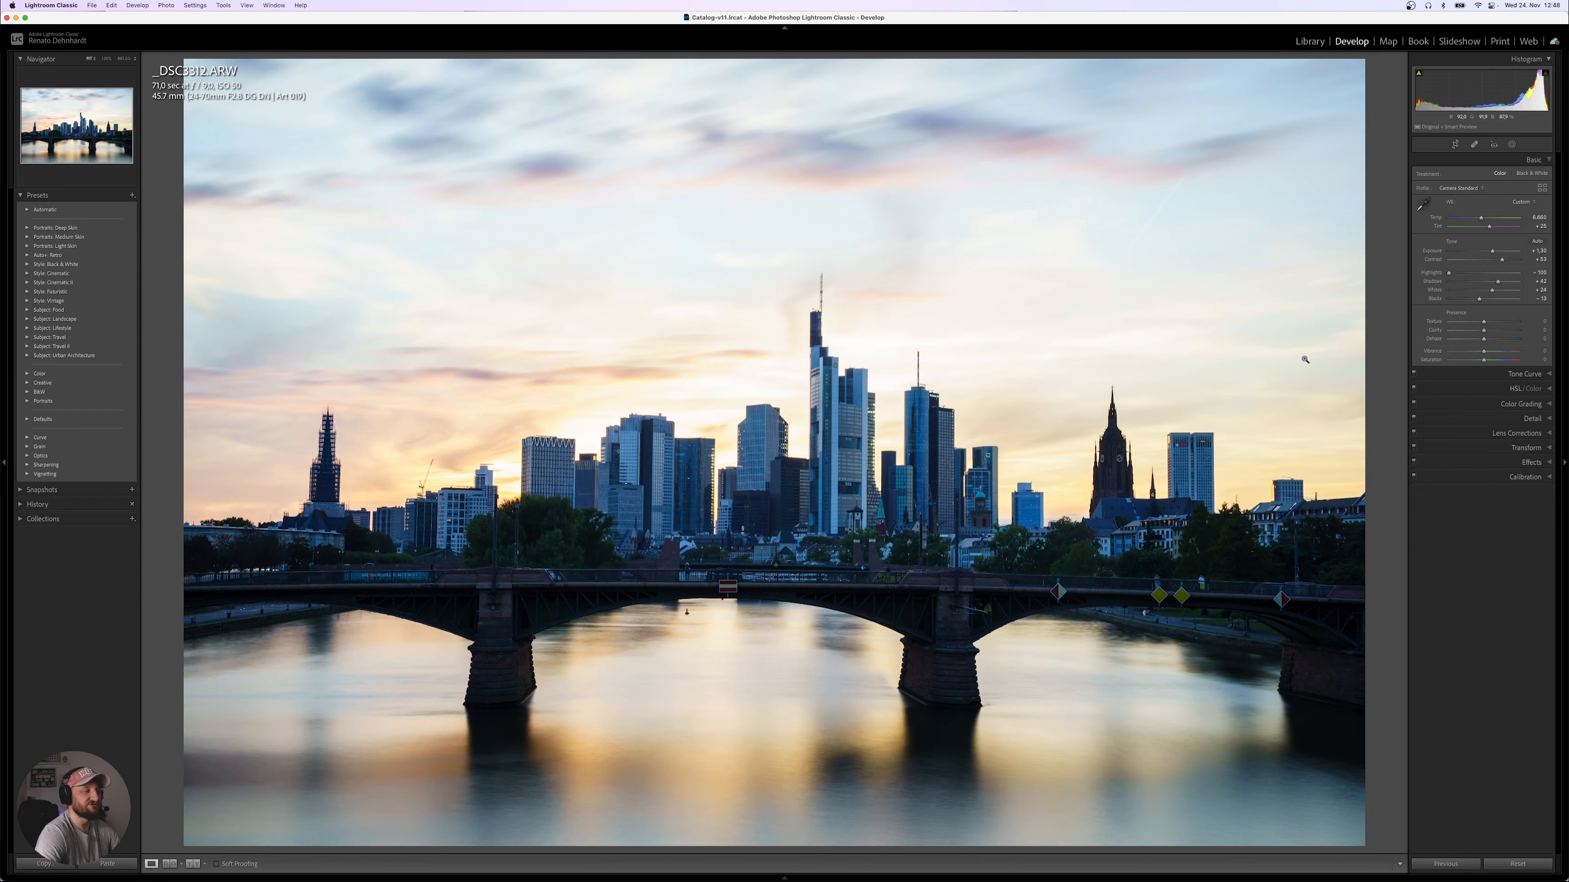
Compare the photo before and after the white balance and tone adjustments.
key("backslash")
key("backslash")
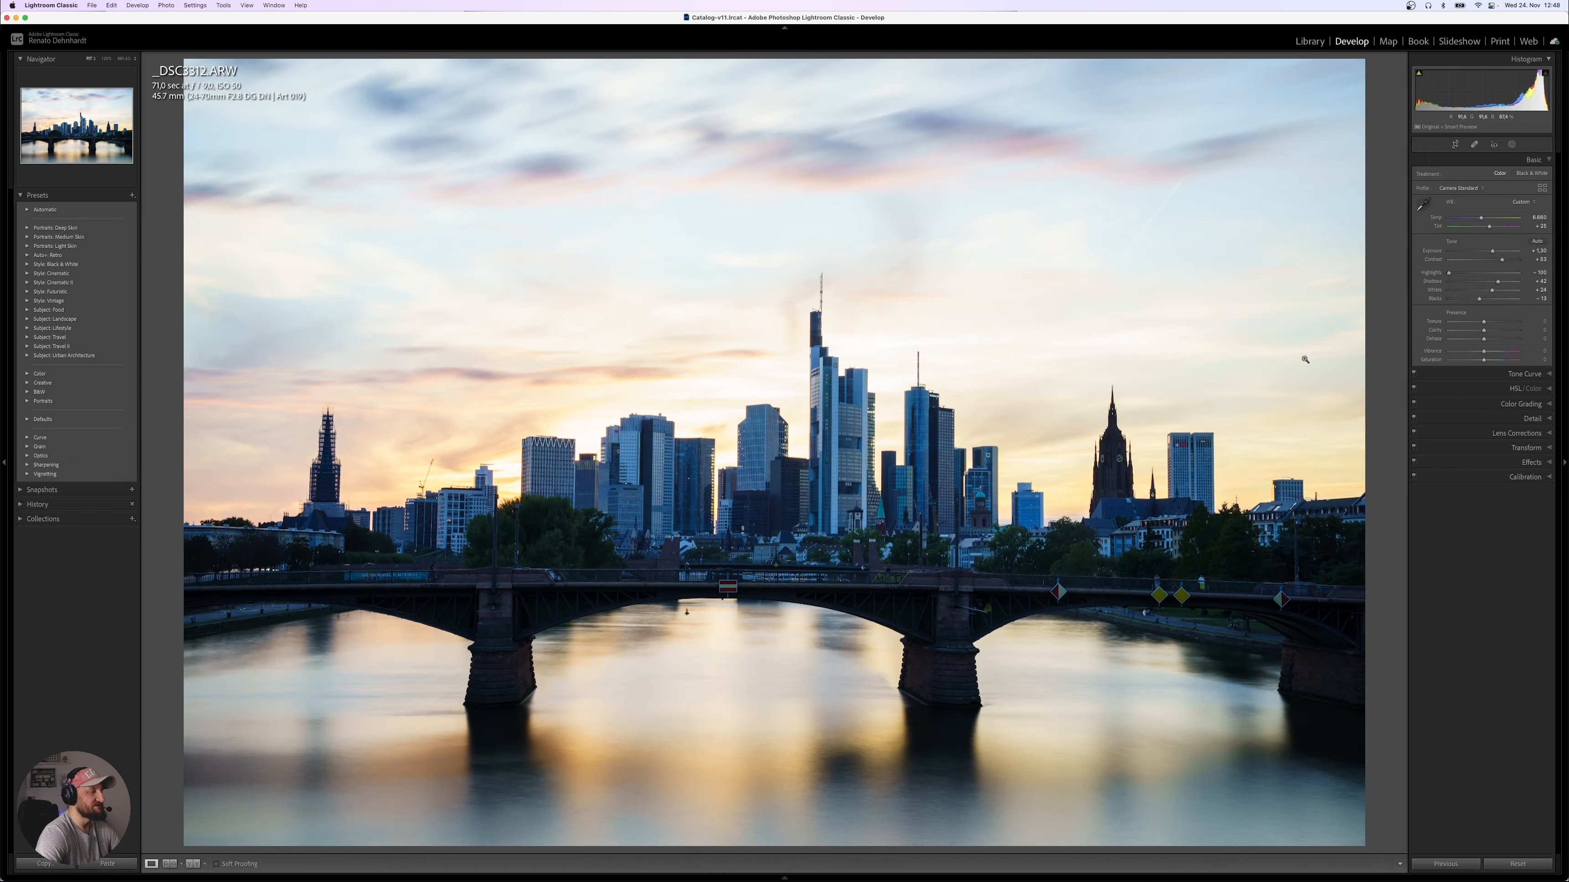
key("backslash")
key("backslash")
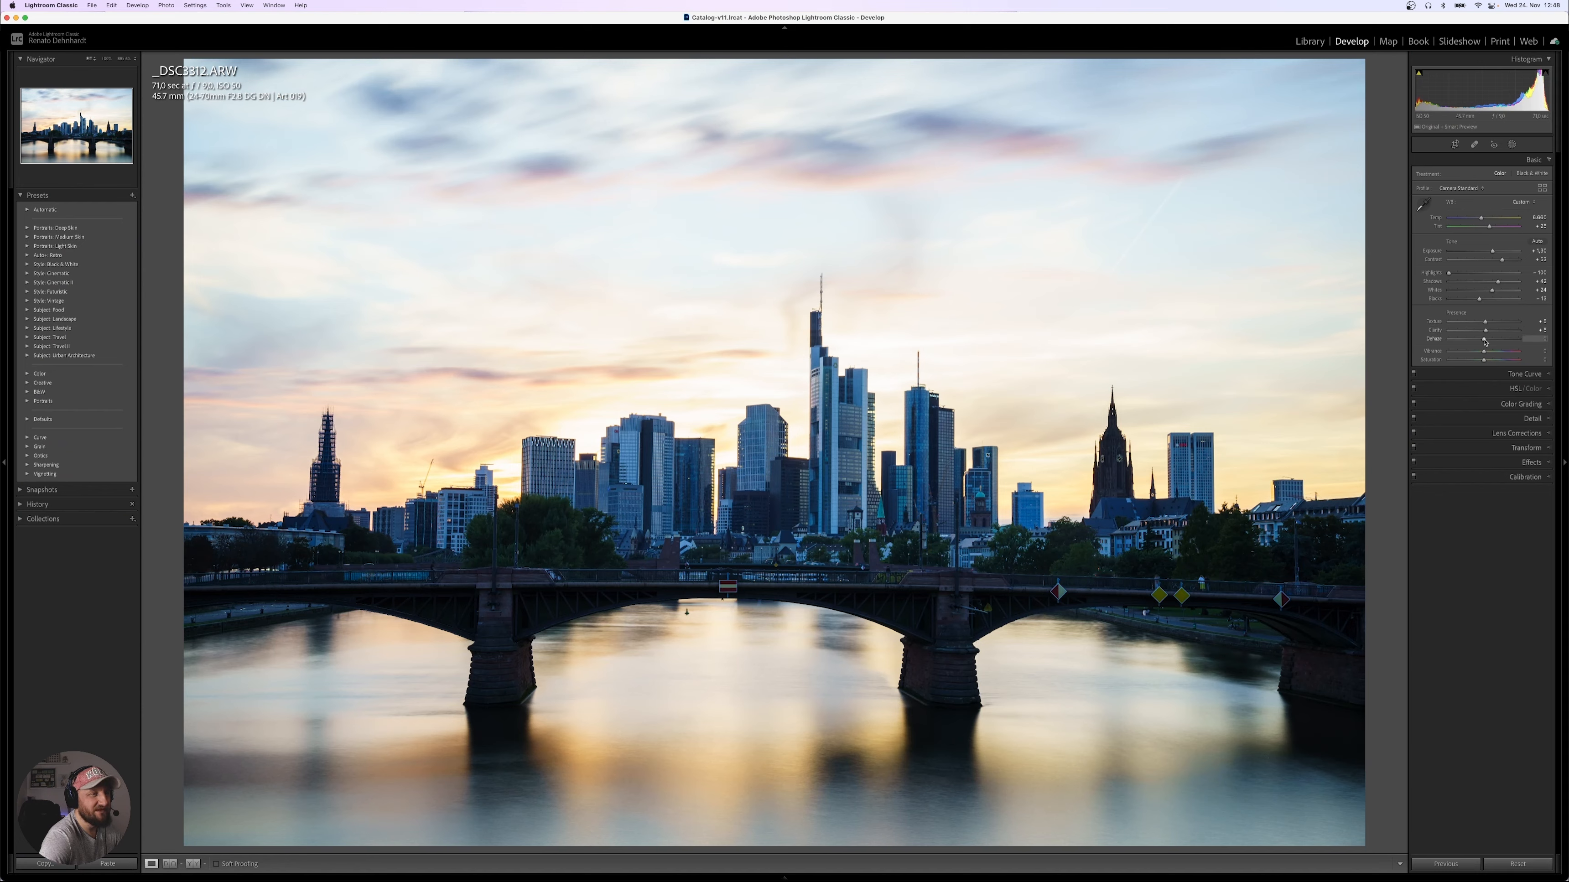
Raise Texture and Clarity slightly, set Dehaze to about +10 and Vibrance to about +18, lower Saturation slightly, and compare with the original.
left_click_drag(1486, 340, 1490, 340)
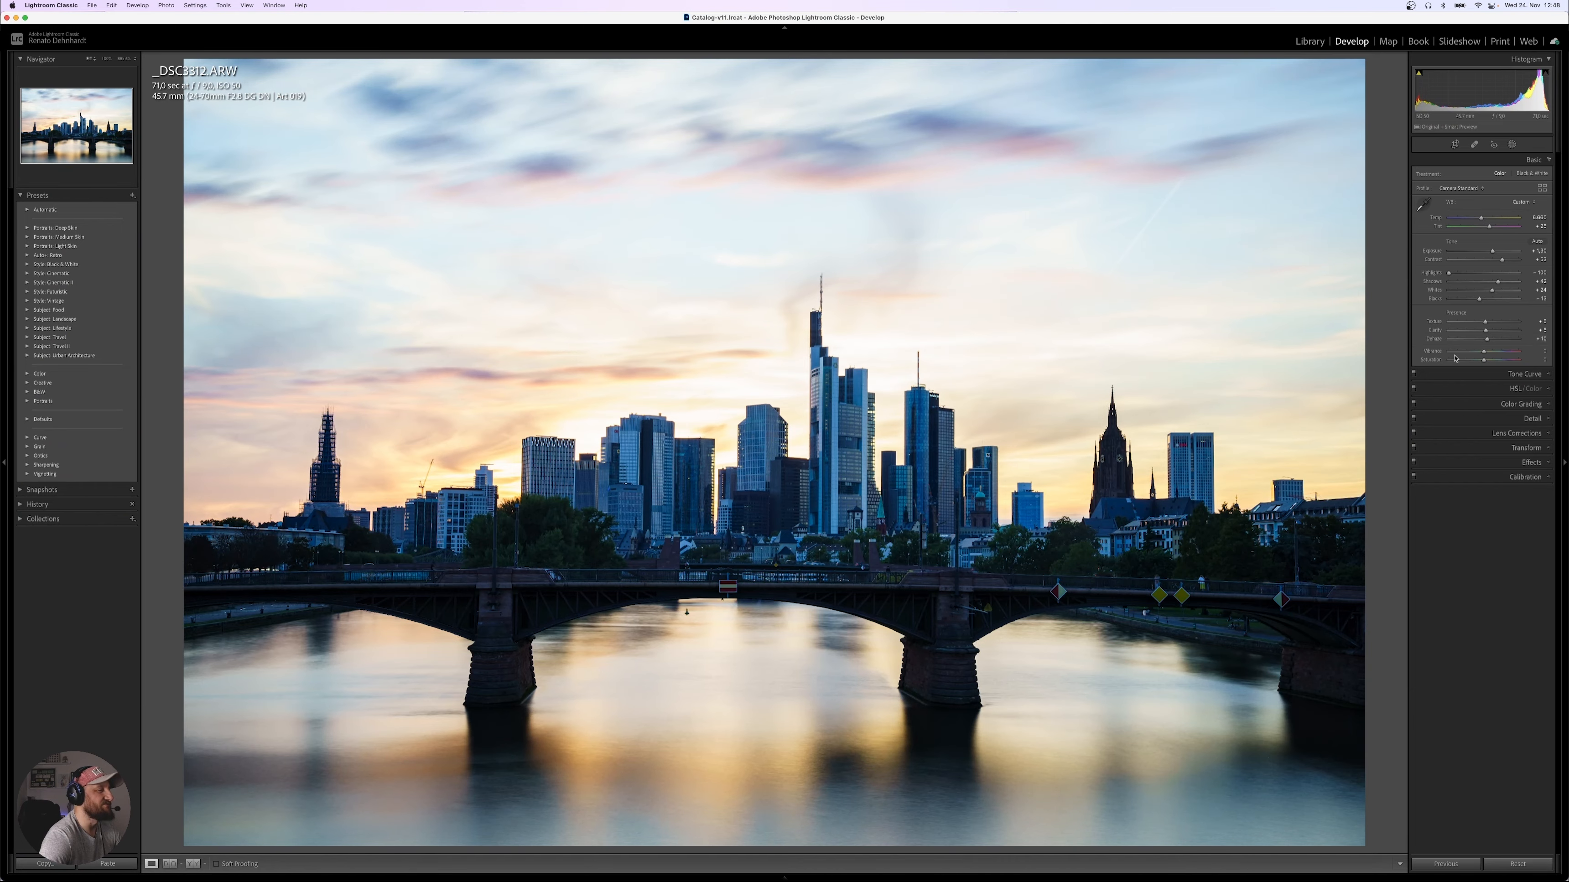
key("backslash")
key("backslash")
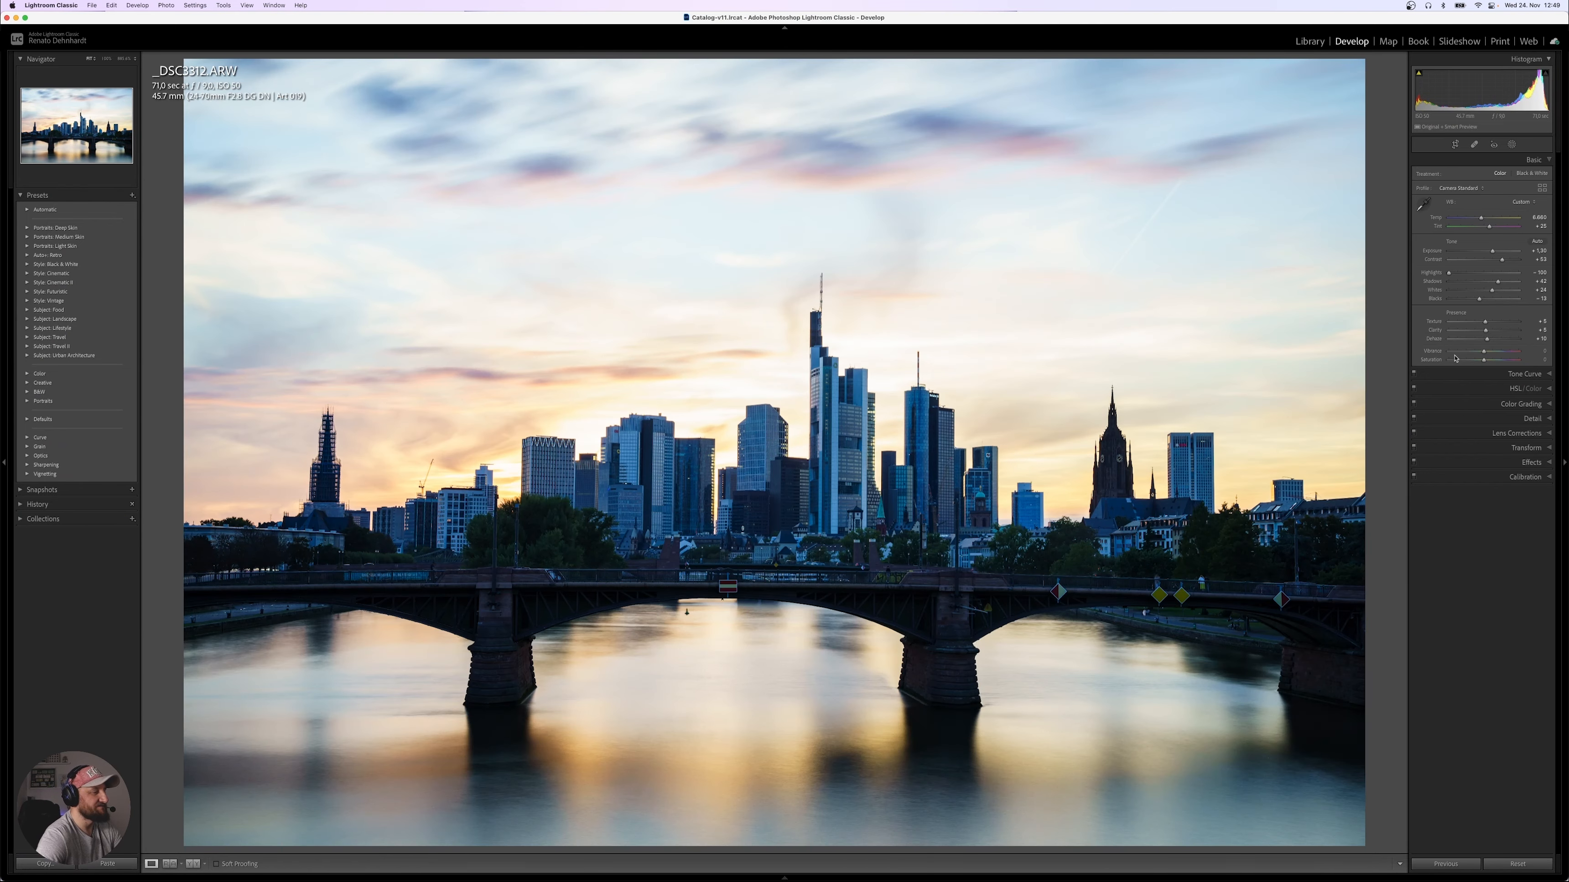
key("backslash")
key("backslash")
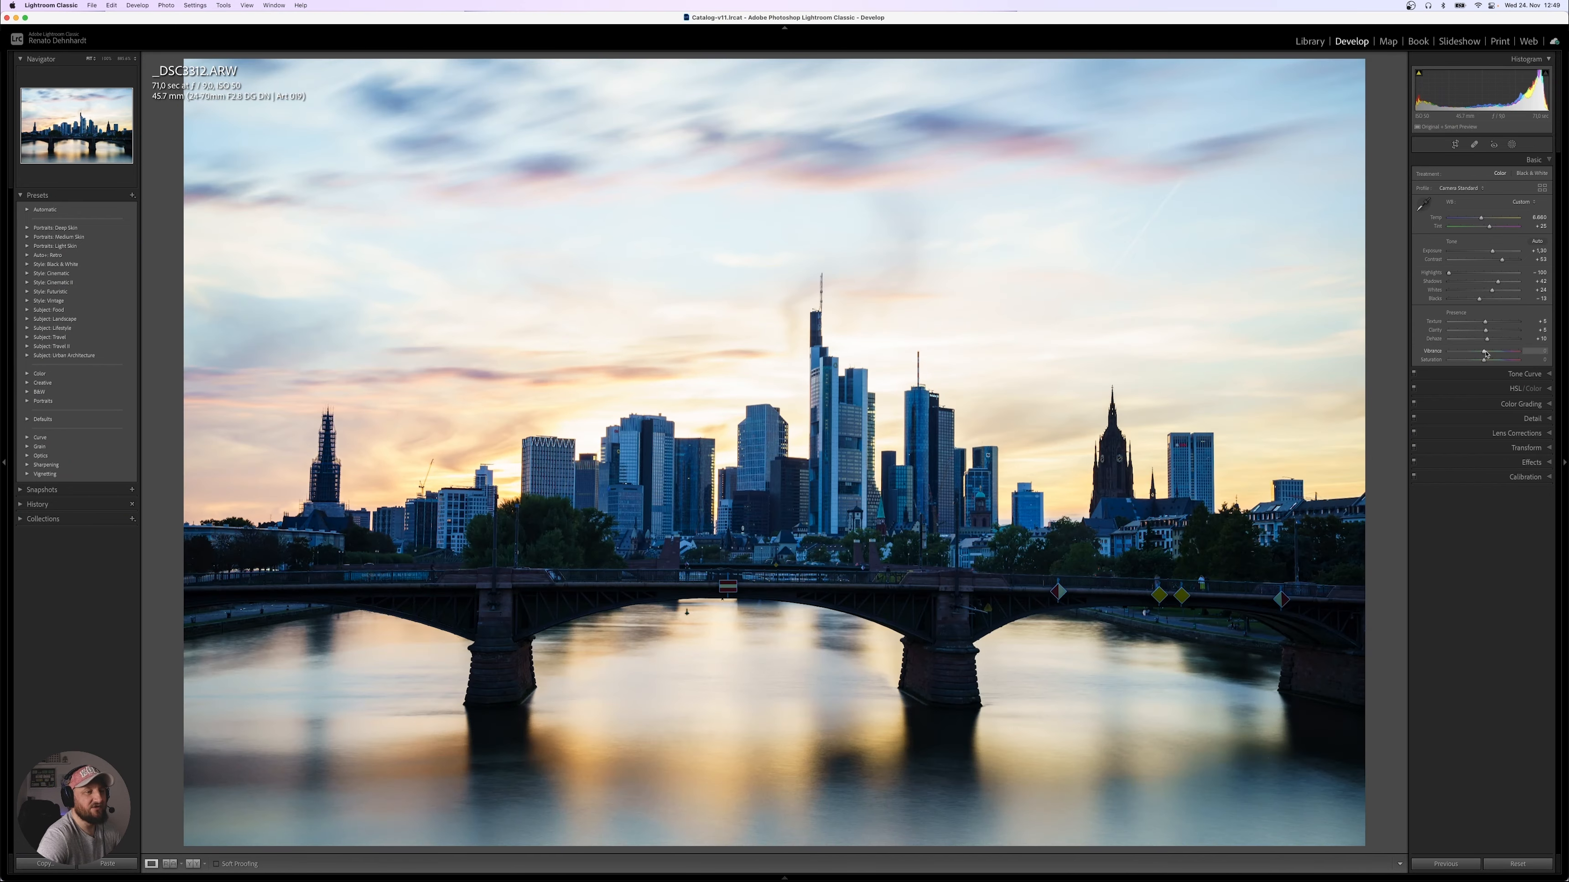
left_click_drag(1486, 354, 1494, 354)
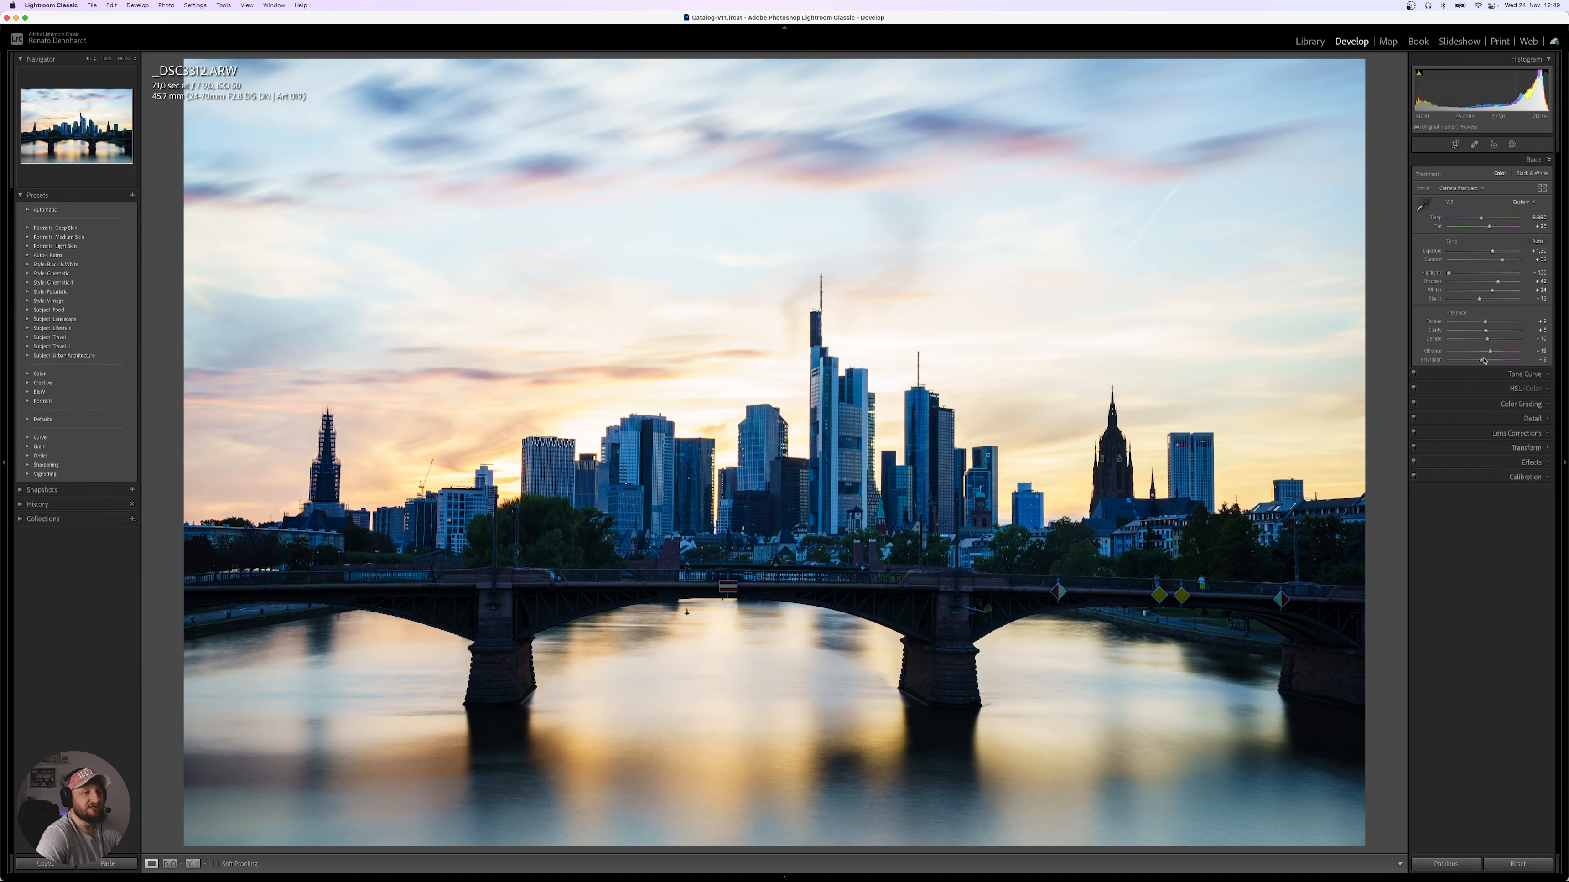
Add a shadow point and a highlight point to the tone curve, pulling the shadow point down slightly for more contrast.
left_click(1510, 373)
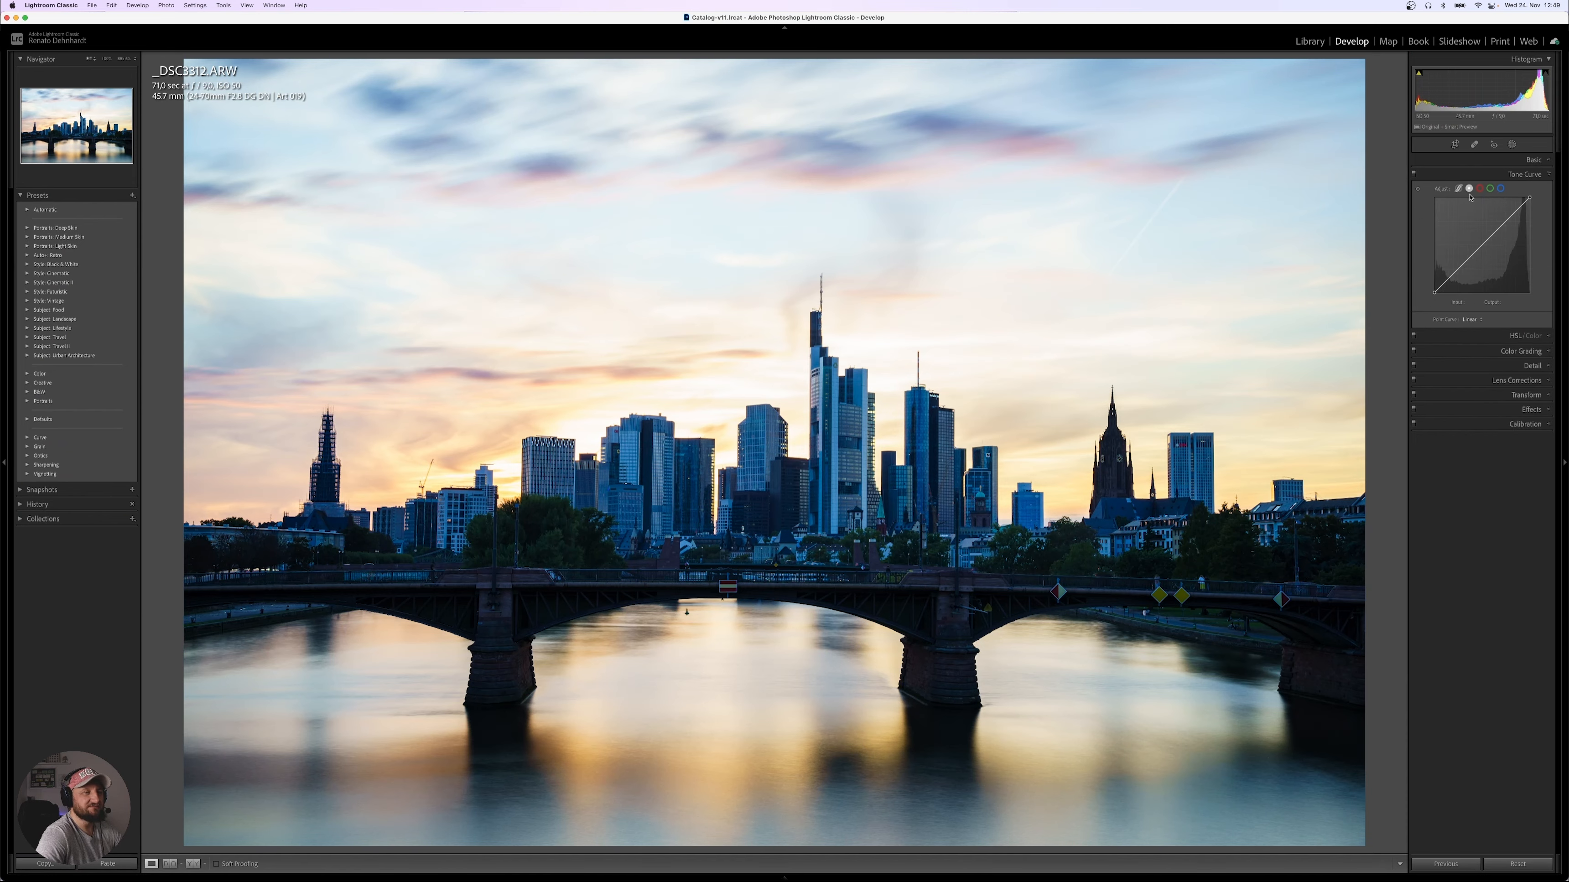
left_click(1460, 267)
left_click(1505, 223)
left_click_drag(1460, 267, 1462, 273)
left_click_drag(1503, 224, 1503, 223)
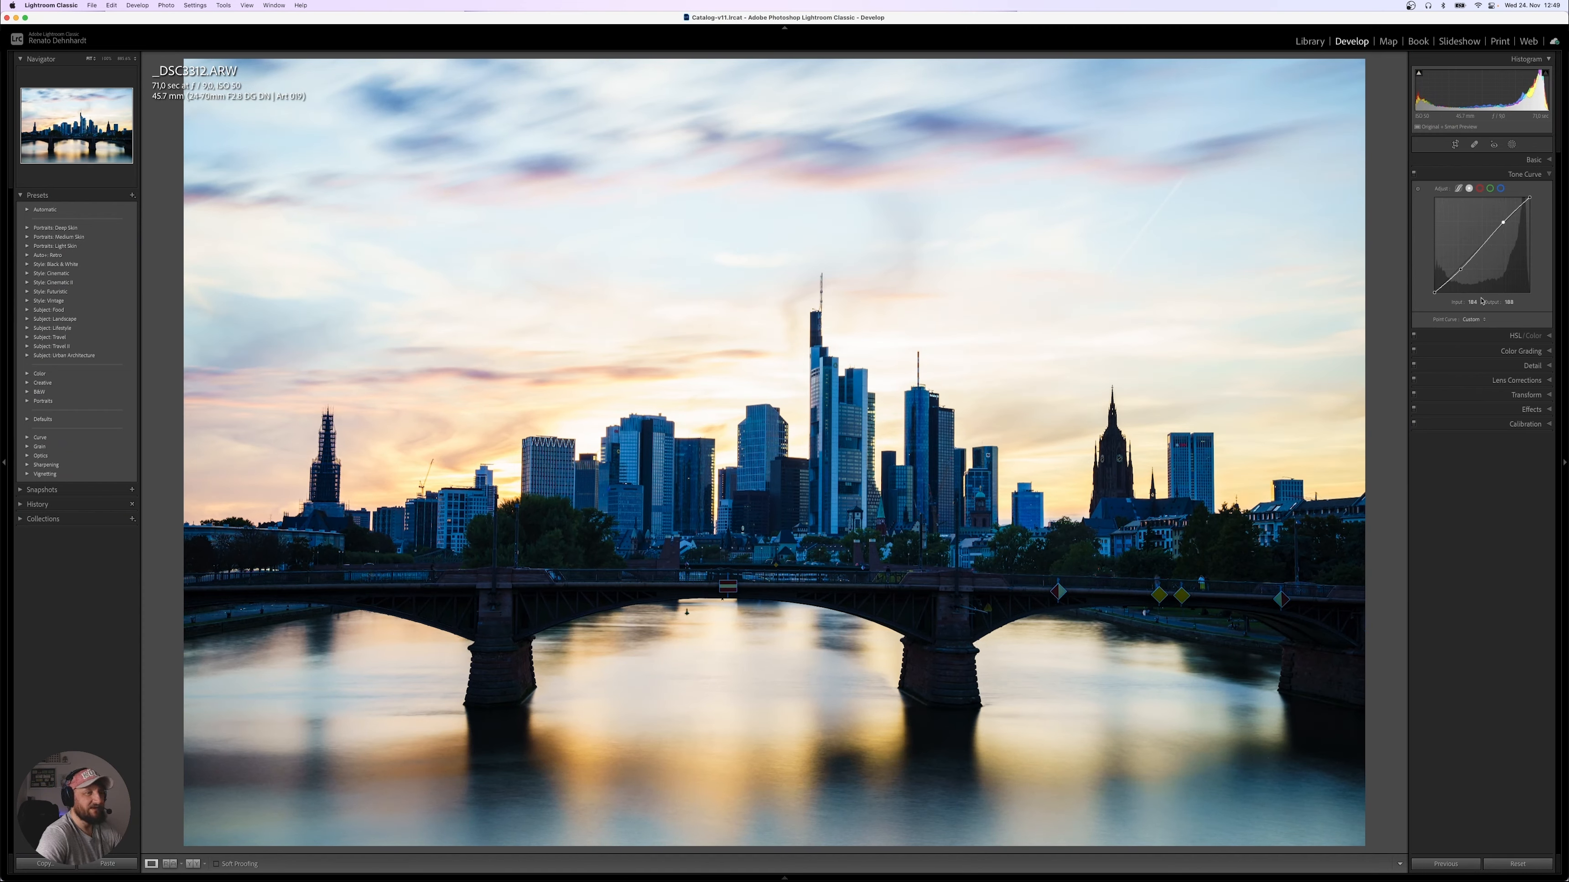
Try the Street Photography and Smooth S Curve presets on the point curve.
left_click(1472, 318)
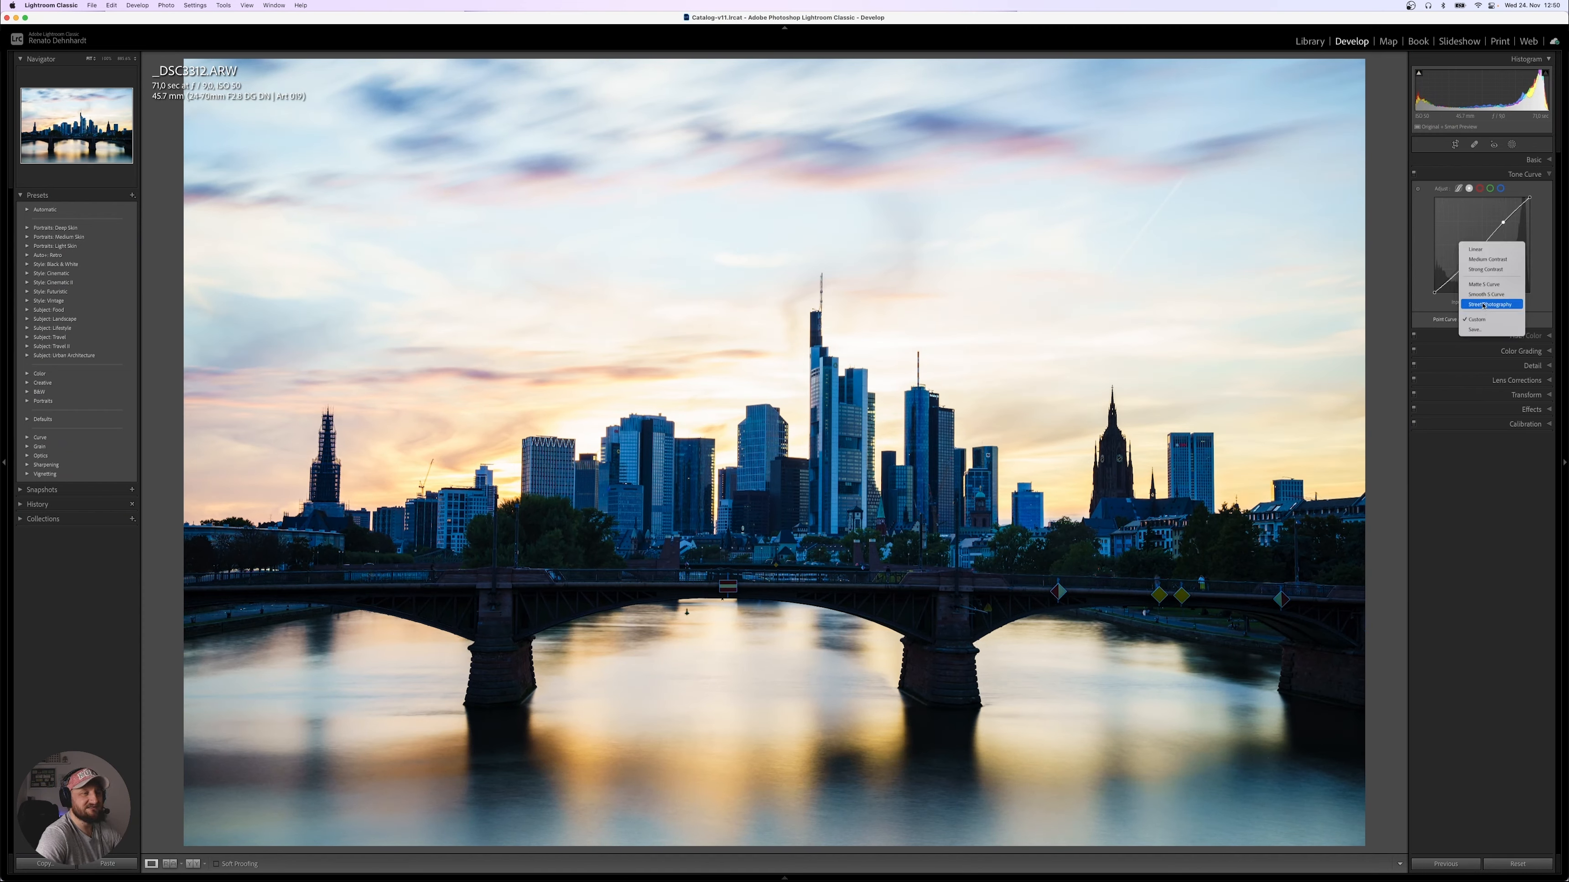
left_click(1483, 305)
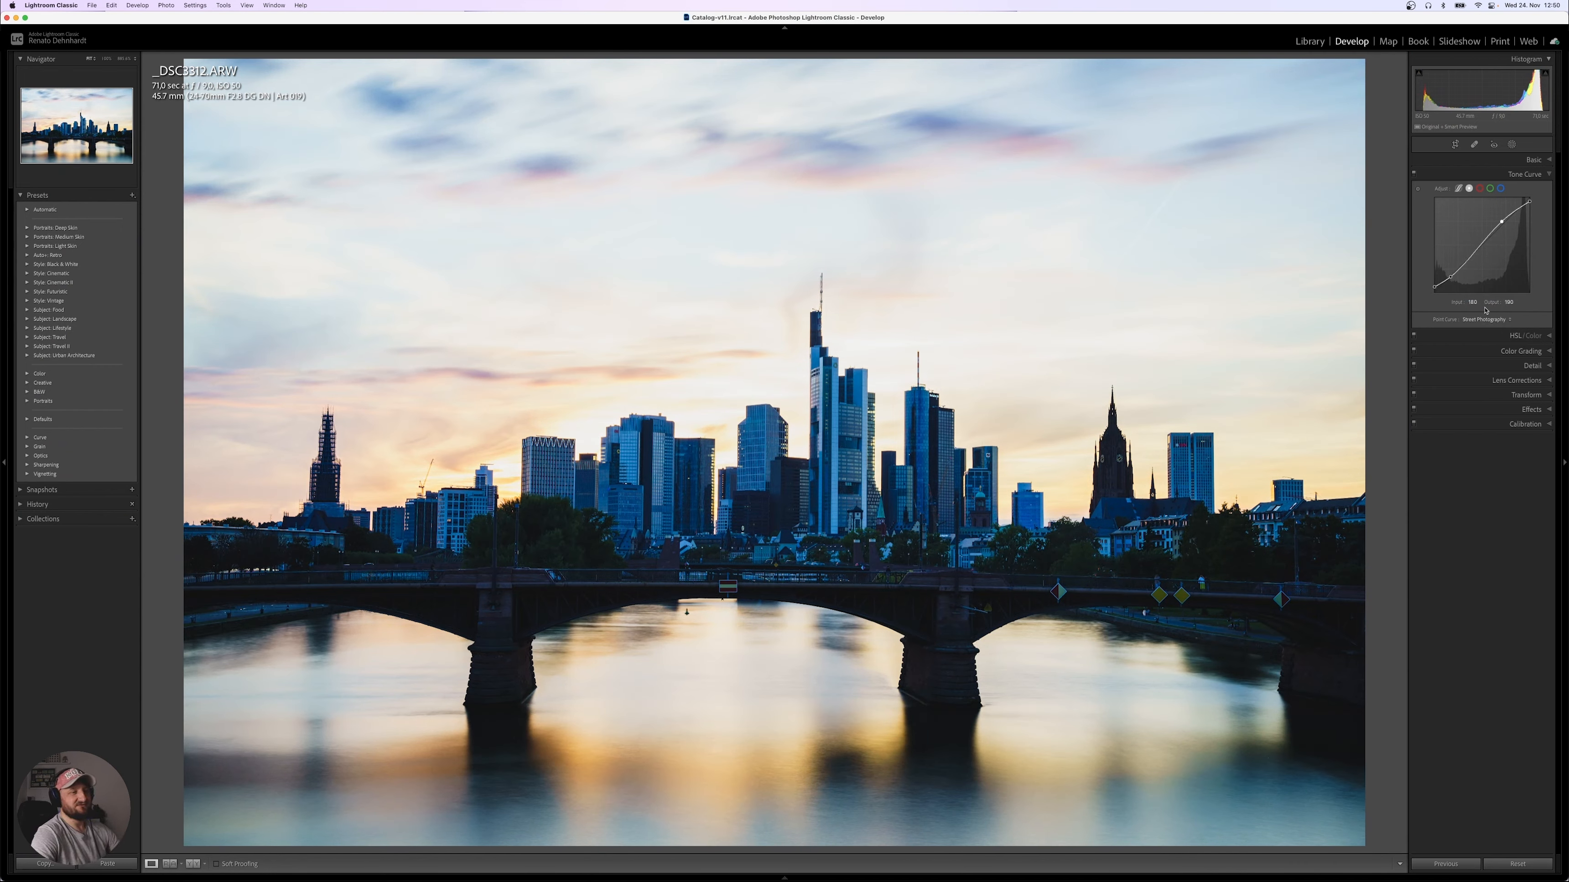
left_click(1486, 319)
left_click(1484, 310)
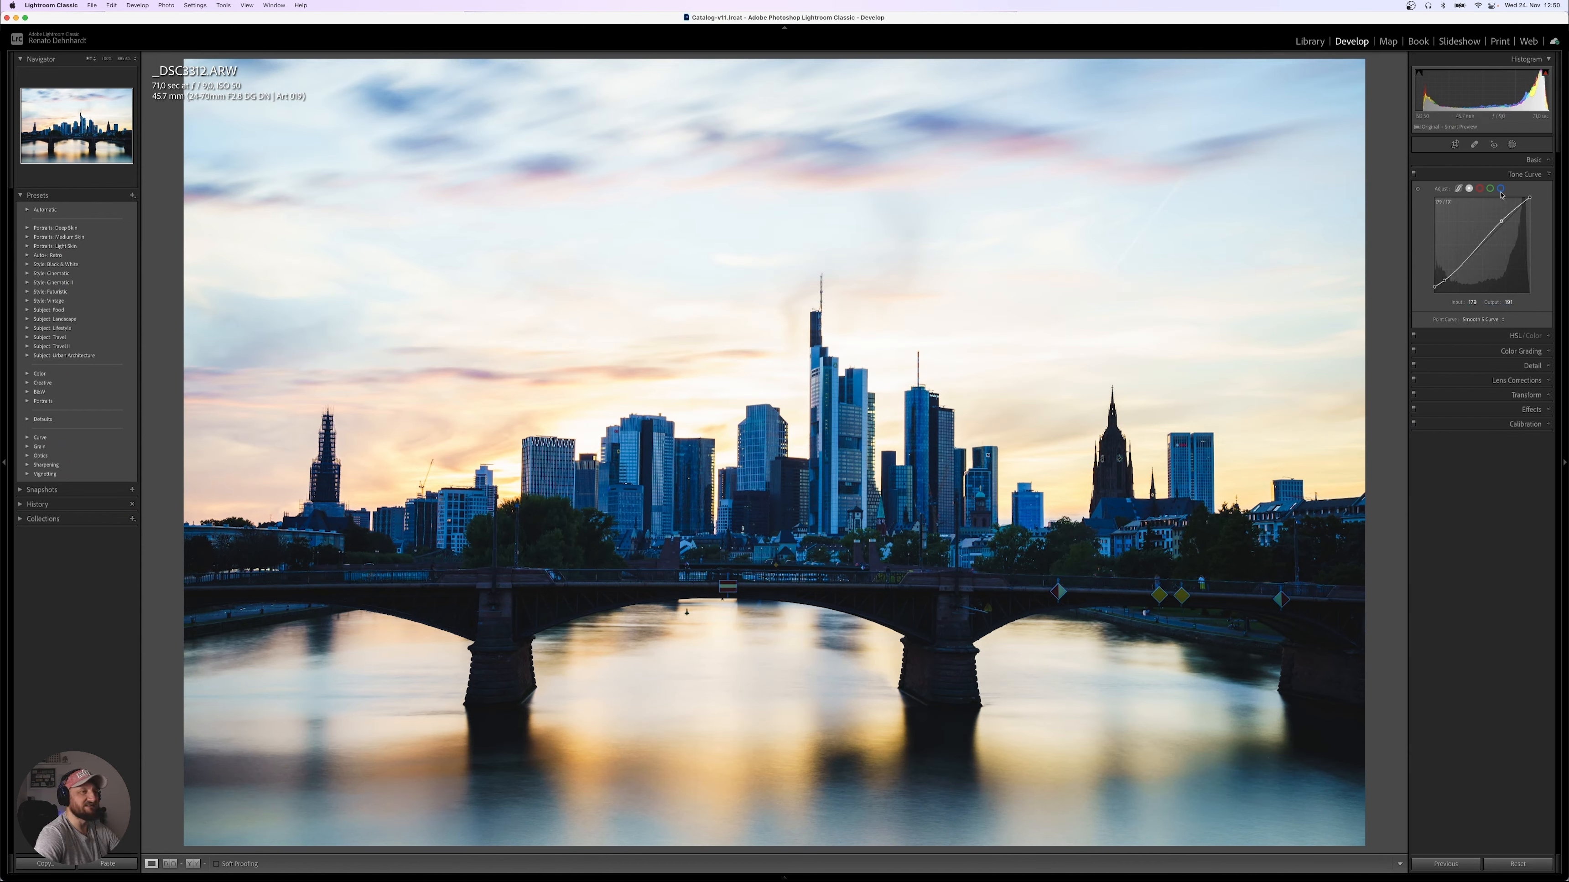
Raise the basic Shadows adjustment to about +70.
left_click(1520, 161)
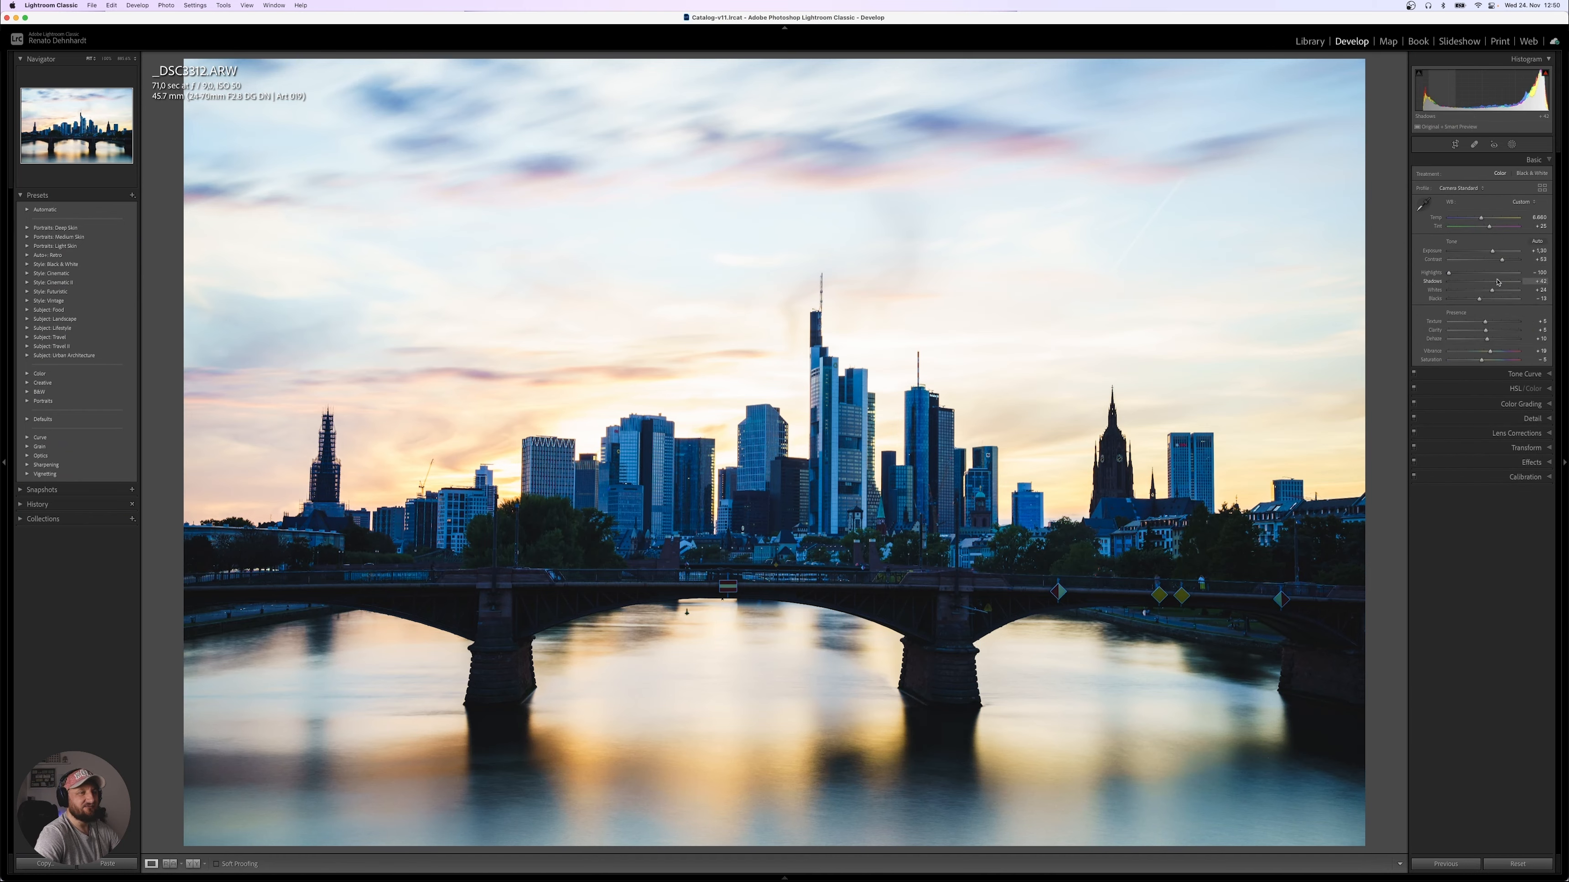
left_click_drag(1497, 283, 1508, 282)
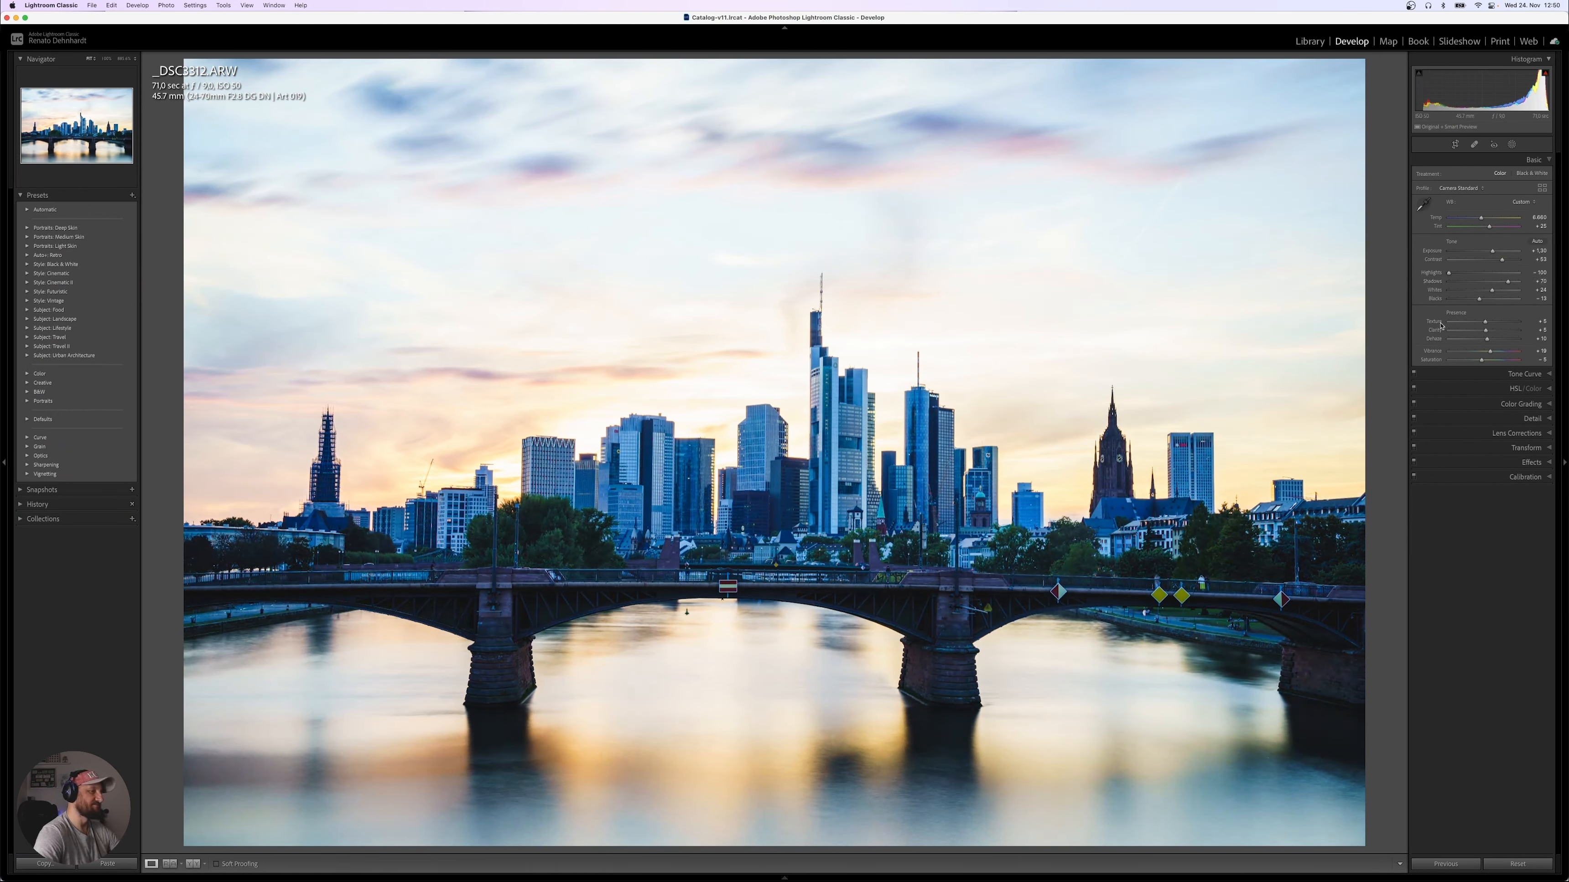
Try the Matte S Curve preset and reset the point curve to Linear.
left_click(1517, 374)
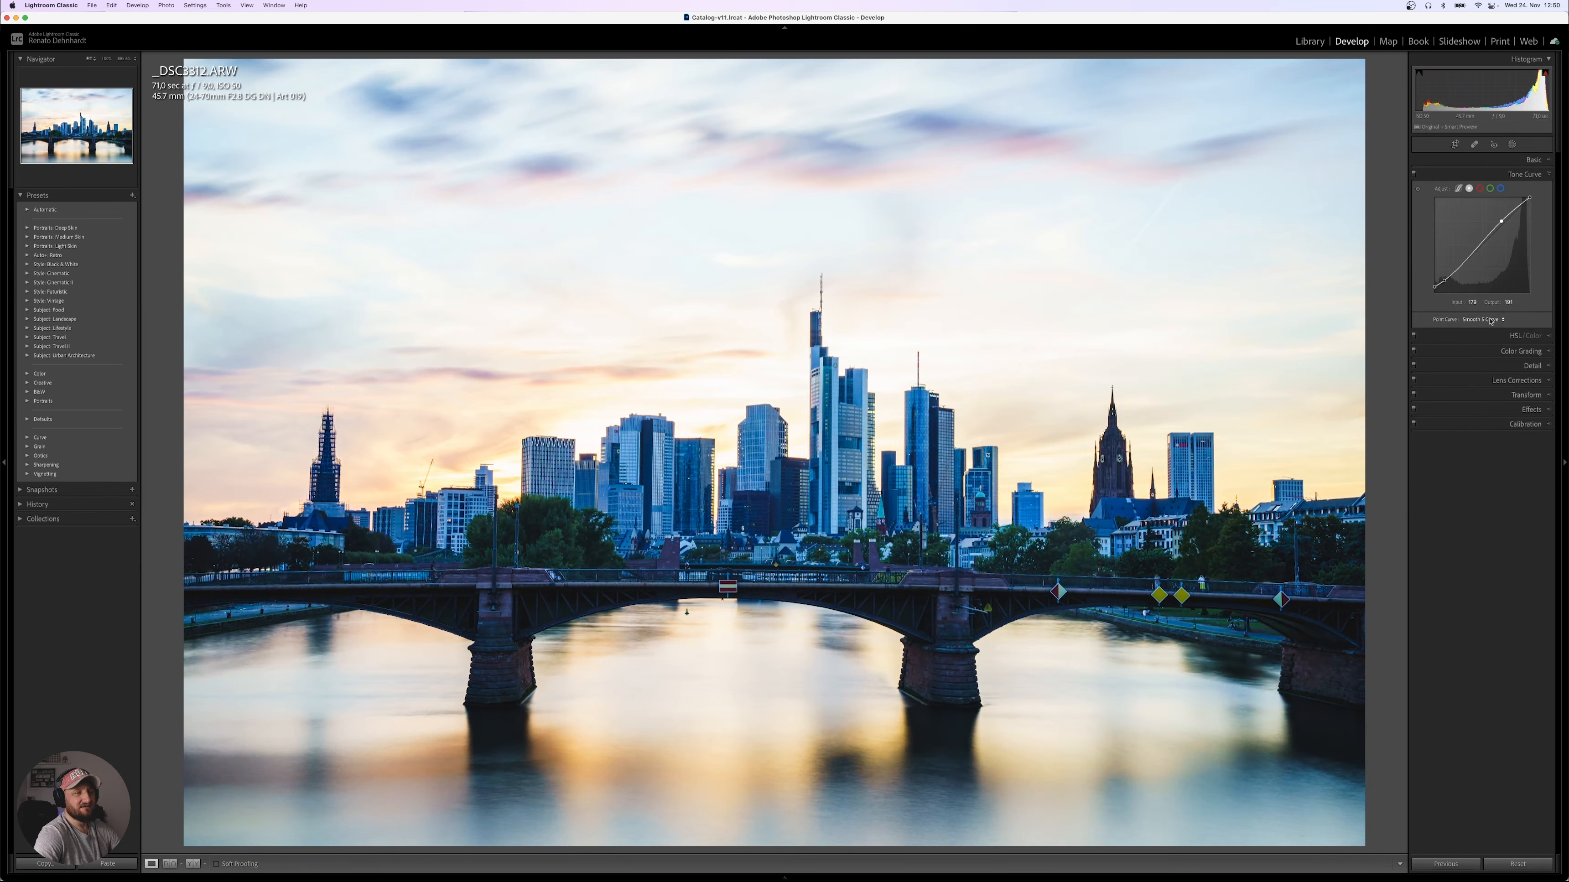
left_click(1492, 321)
left_click(1486, 309)
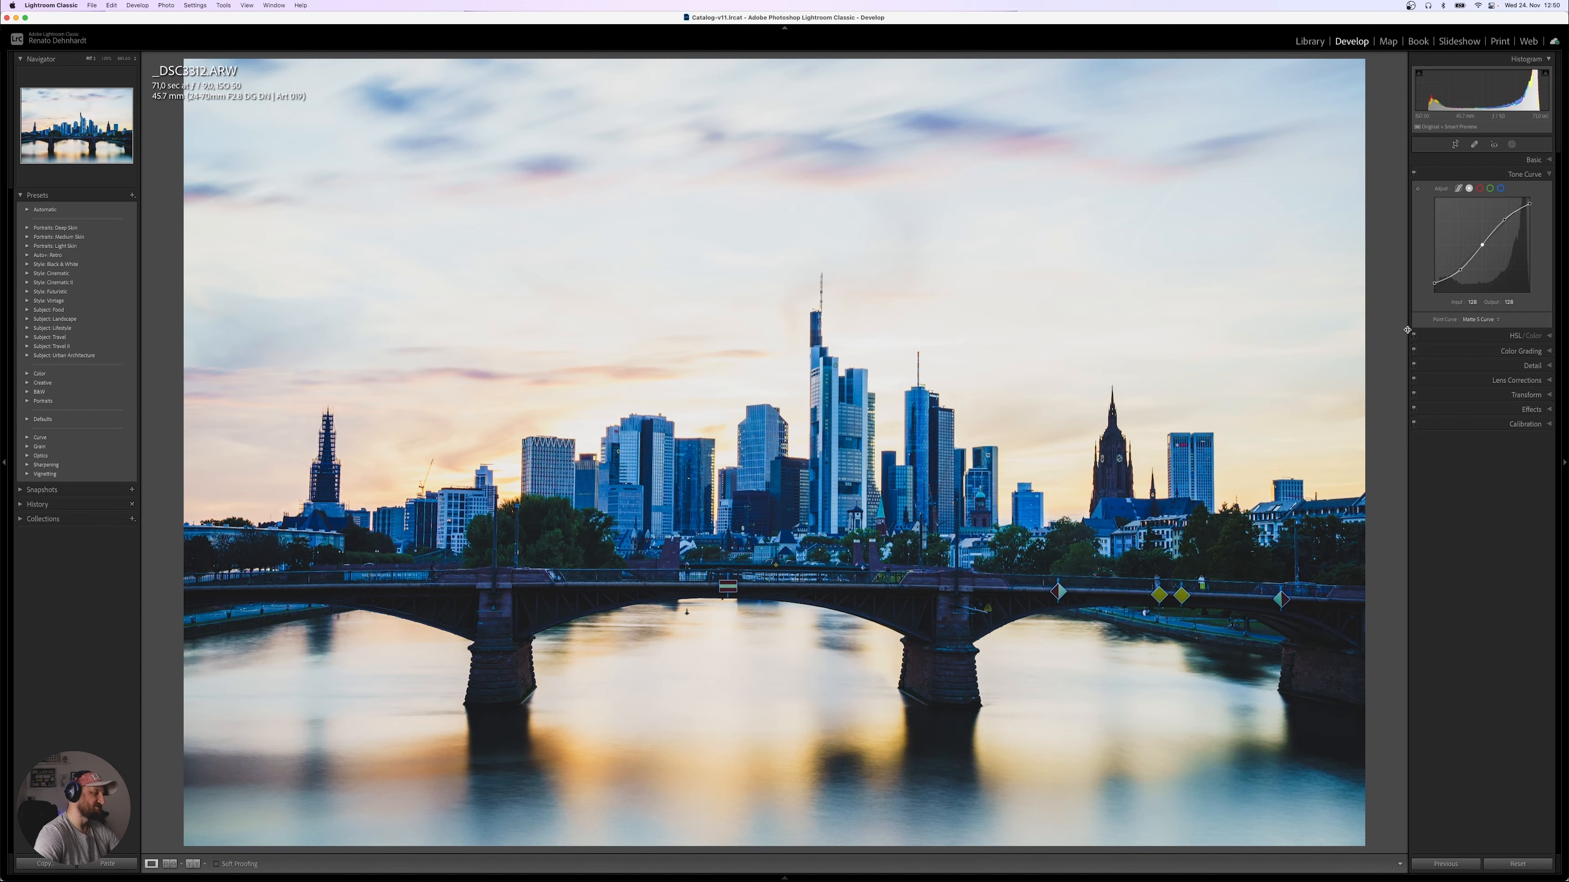
left_click(1473, 320)
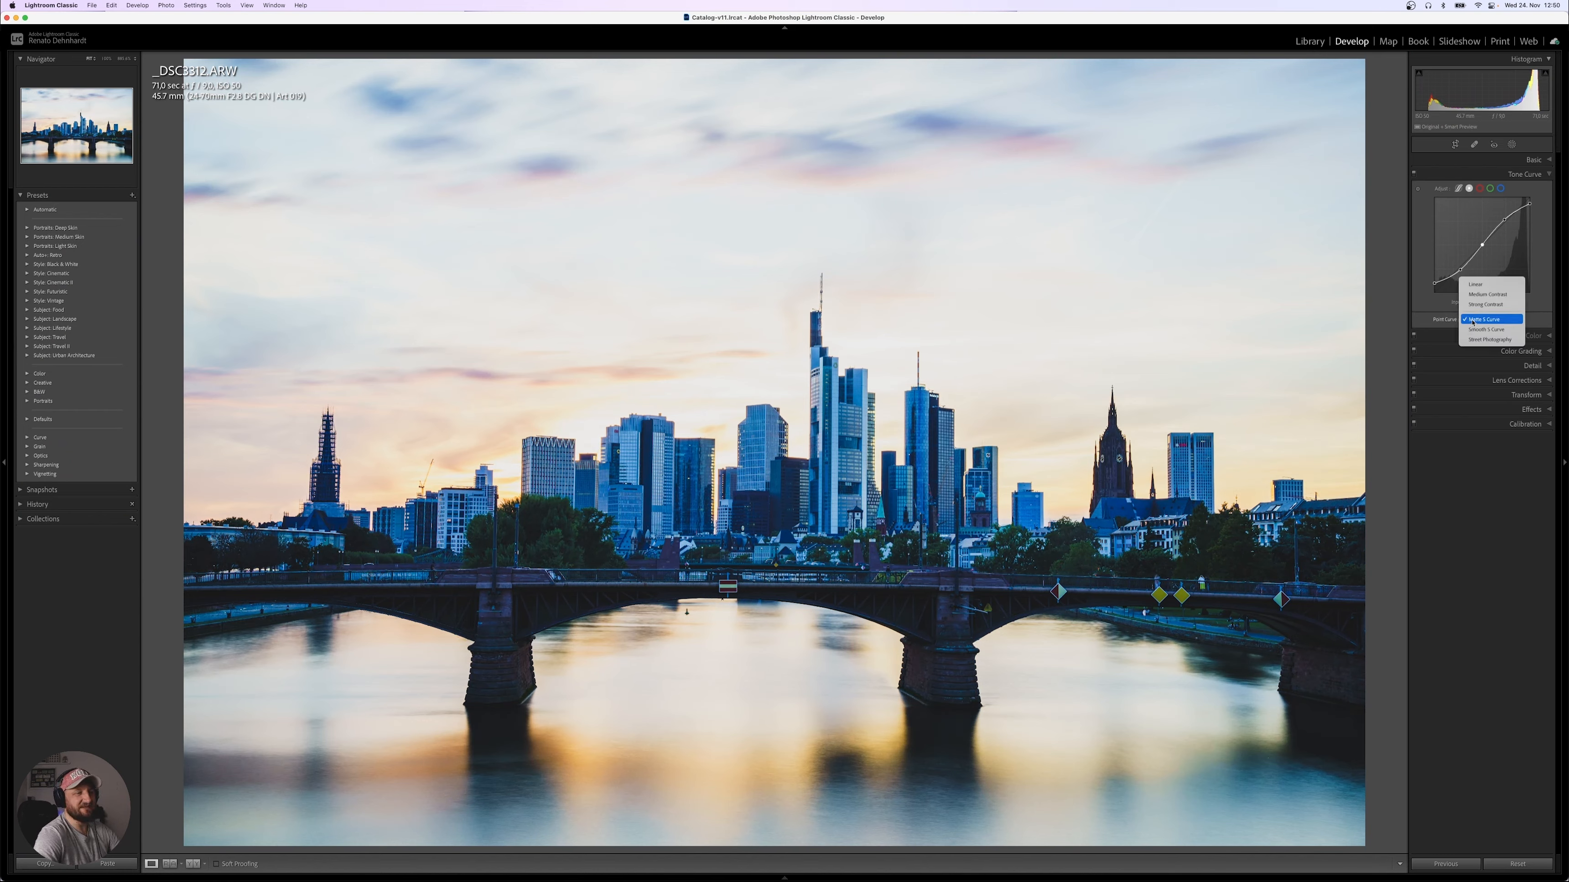
left_click(1476, 284)
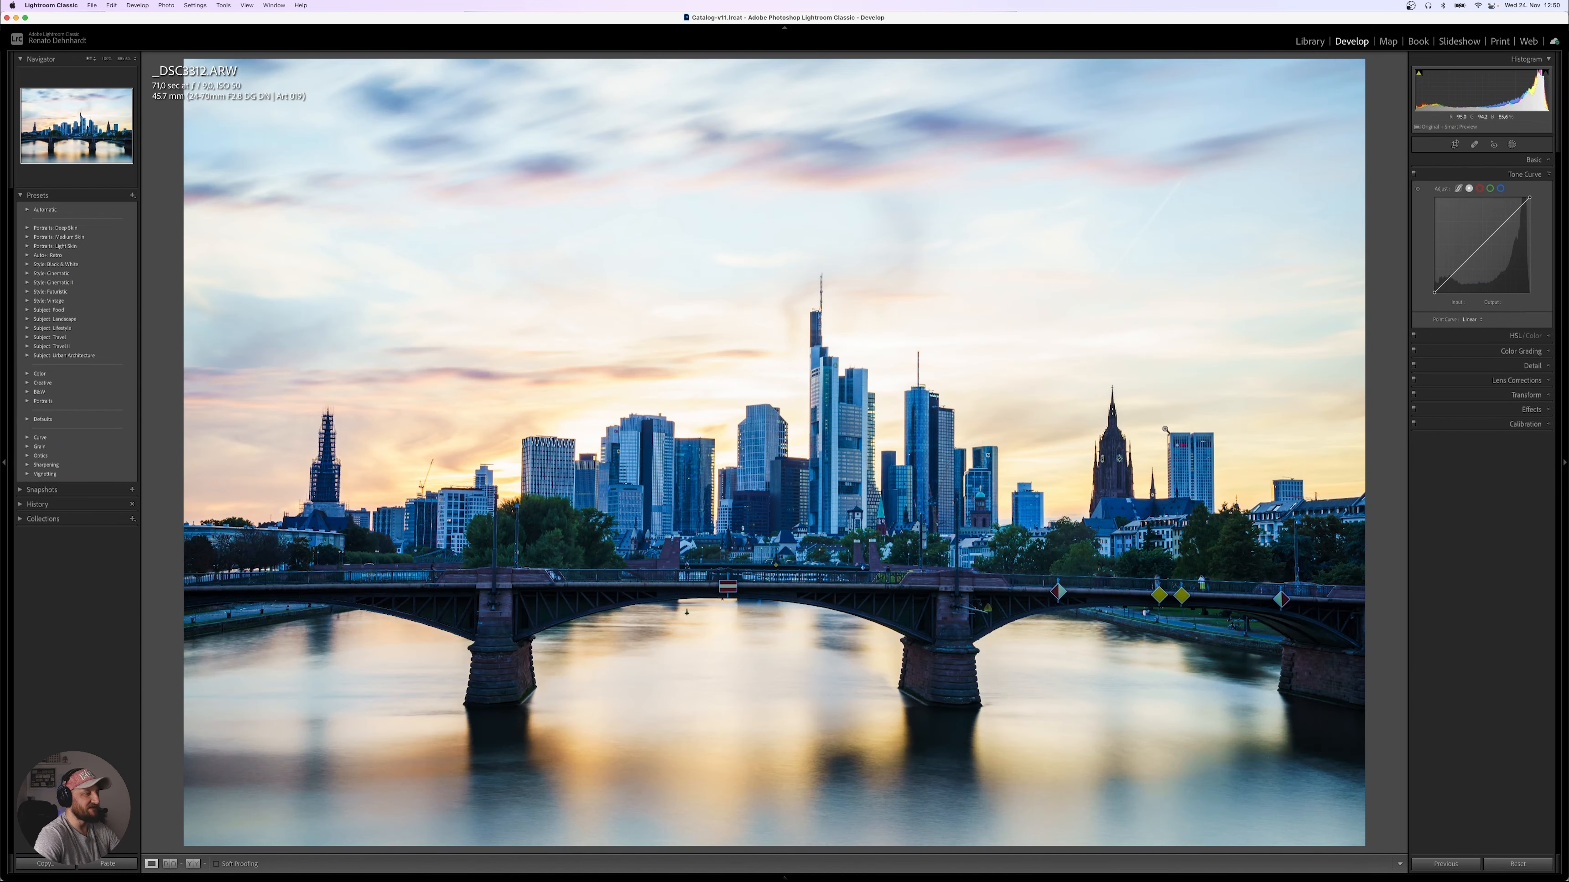
Pull the tone curve's shadow region down slightly, lift its black point a little, and compare the photo with the original.
left_click(1458, 270)
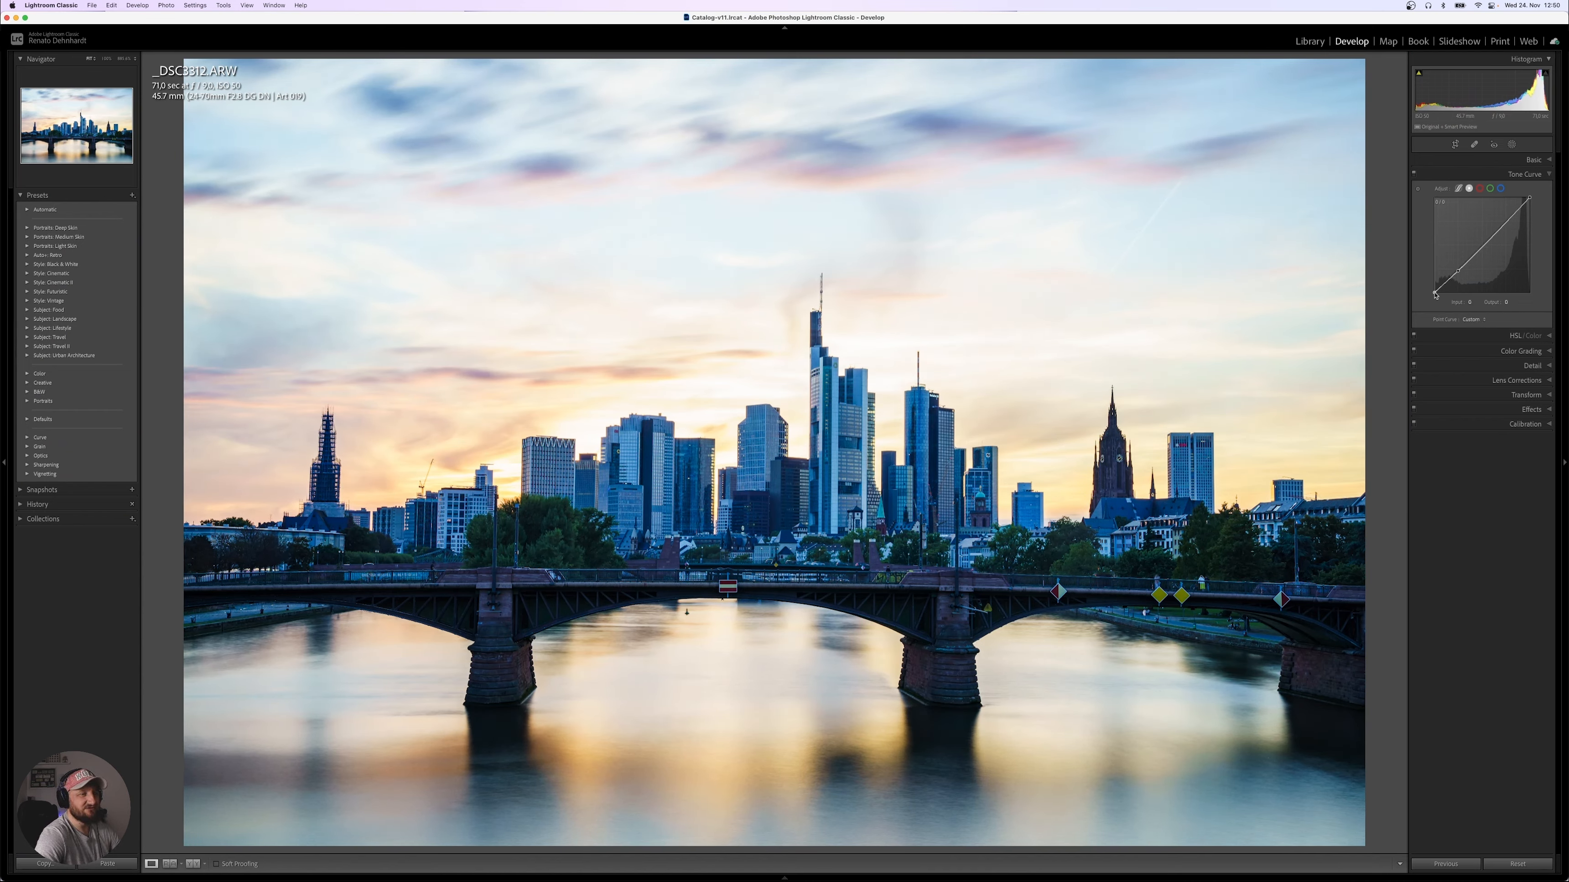
left_click_drag(1435, 291, 1426, 294)
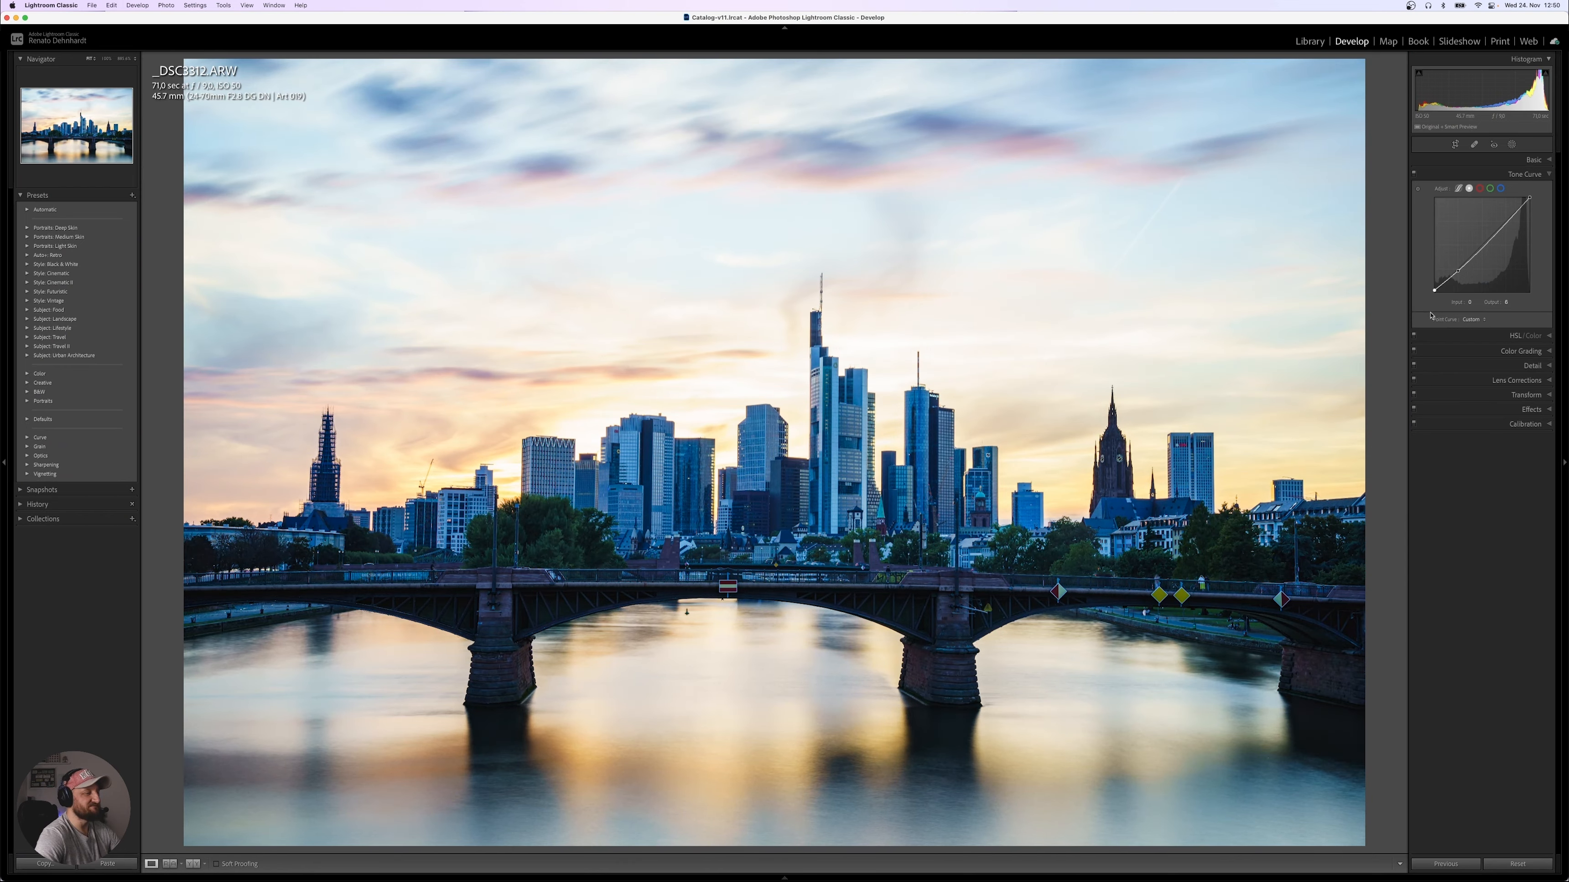
key("backslash")
key("backslash")
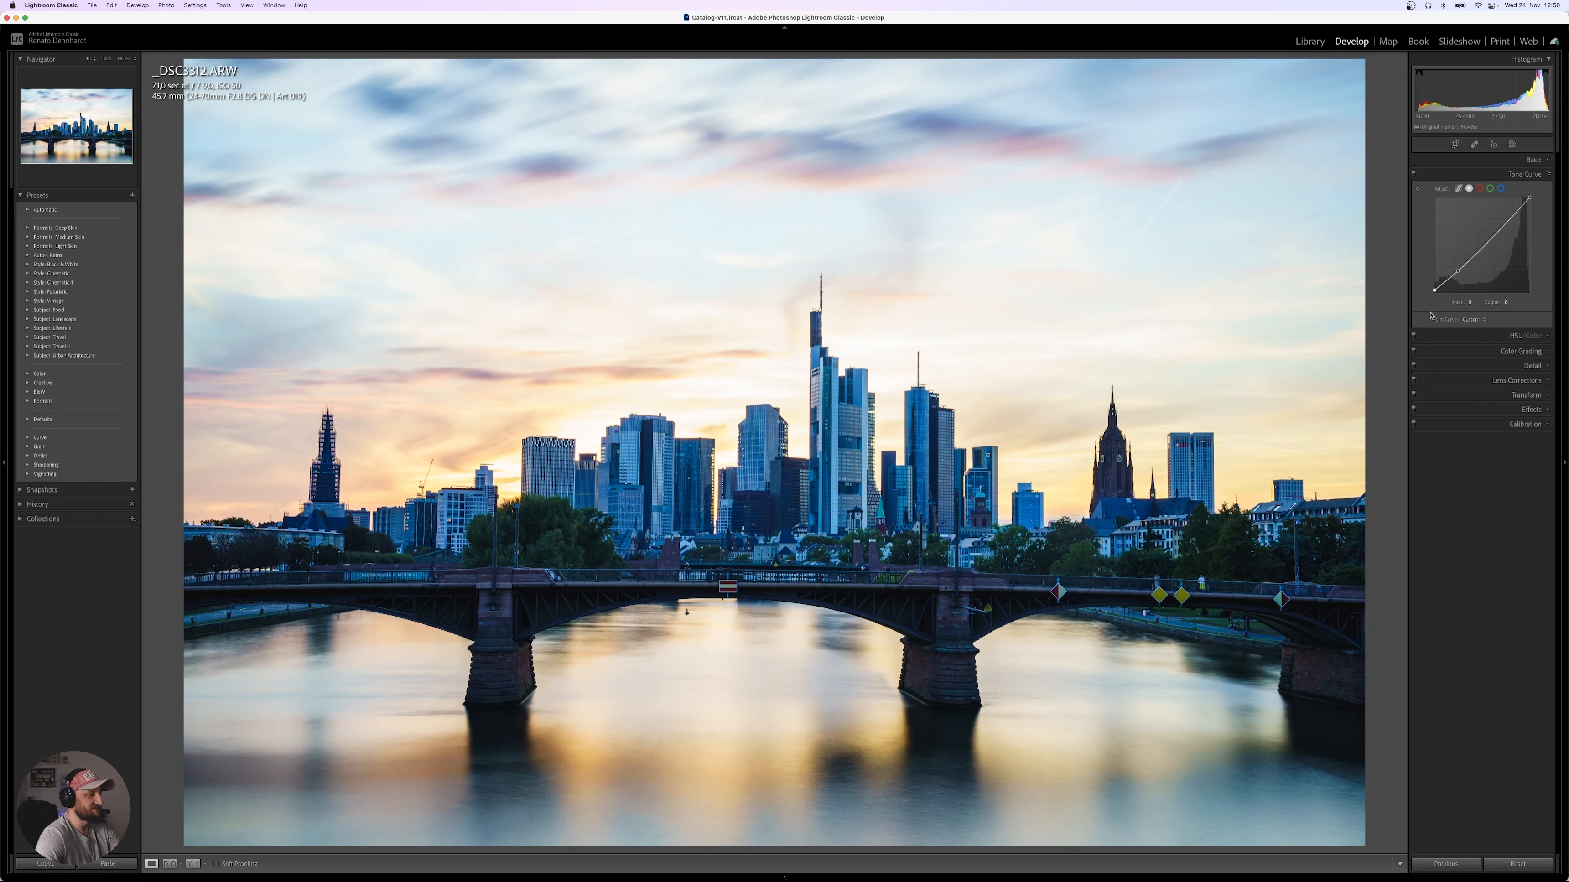
key("backslash")
key("backslash")
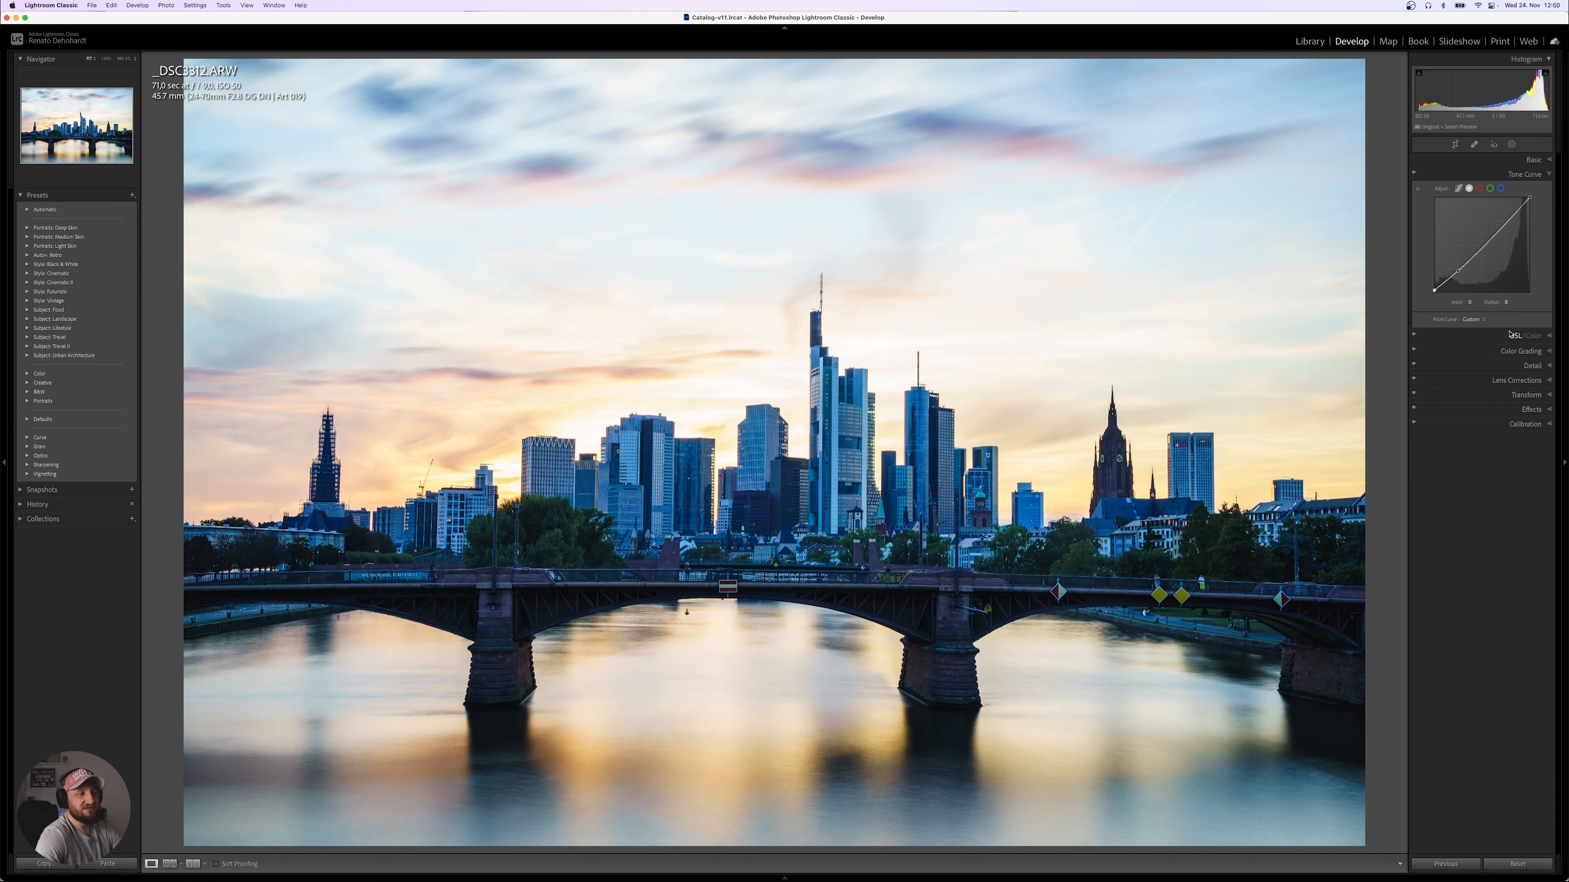
Shift the HSL hue of Yellow to about +5 and of Orange slightly negative, and compare the photo with the HSL adjustments off and on.
left_click(1524, 175)
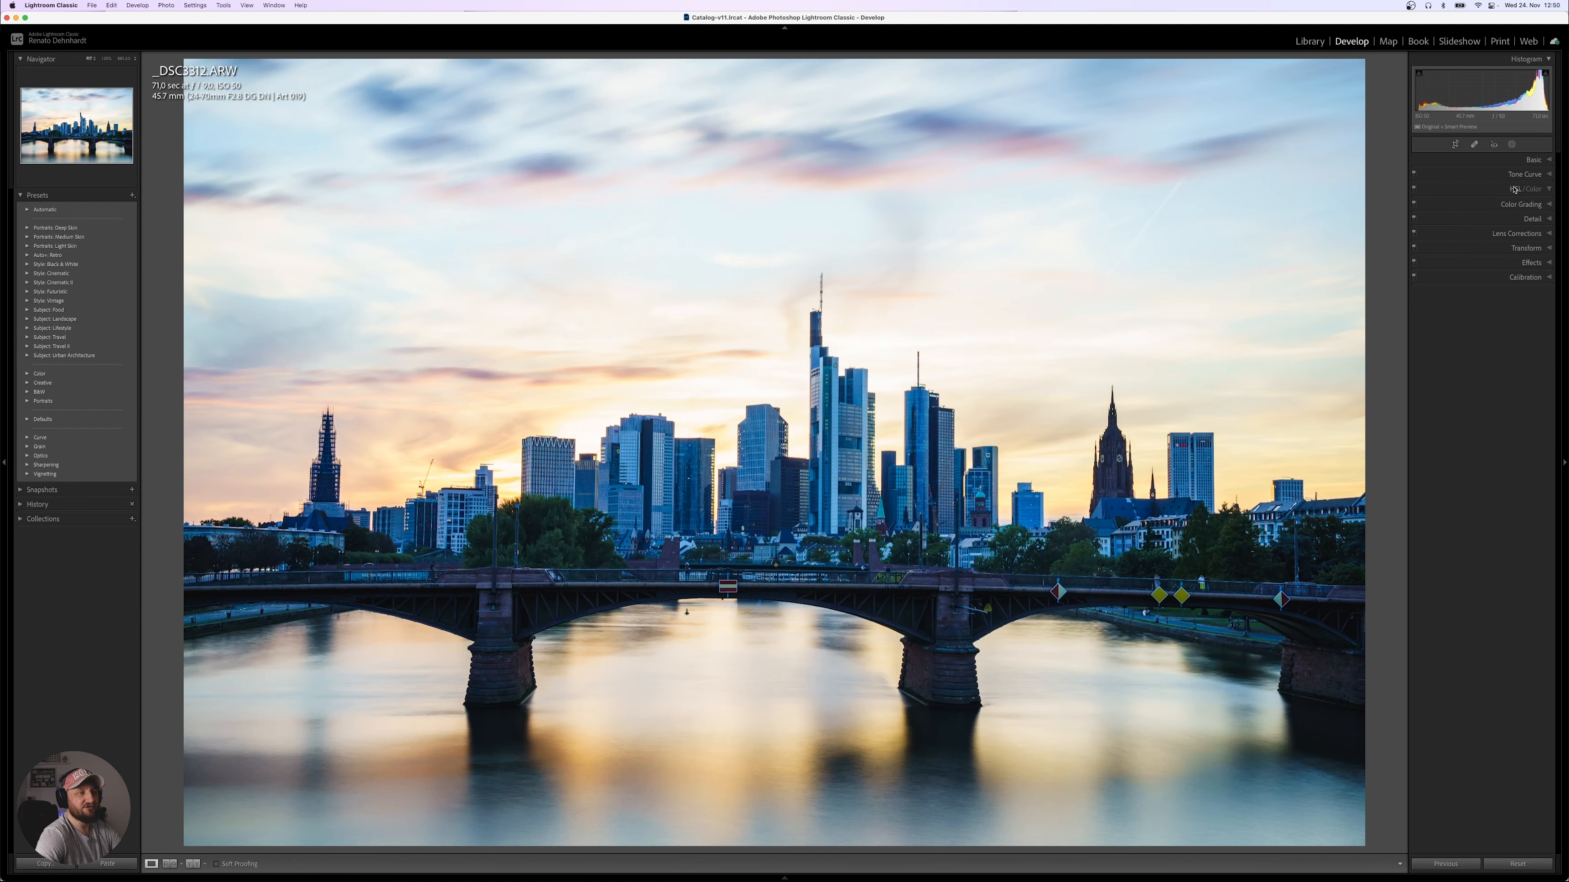
left_click(1524, 189)
left_click(1428, 205)
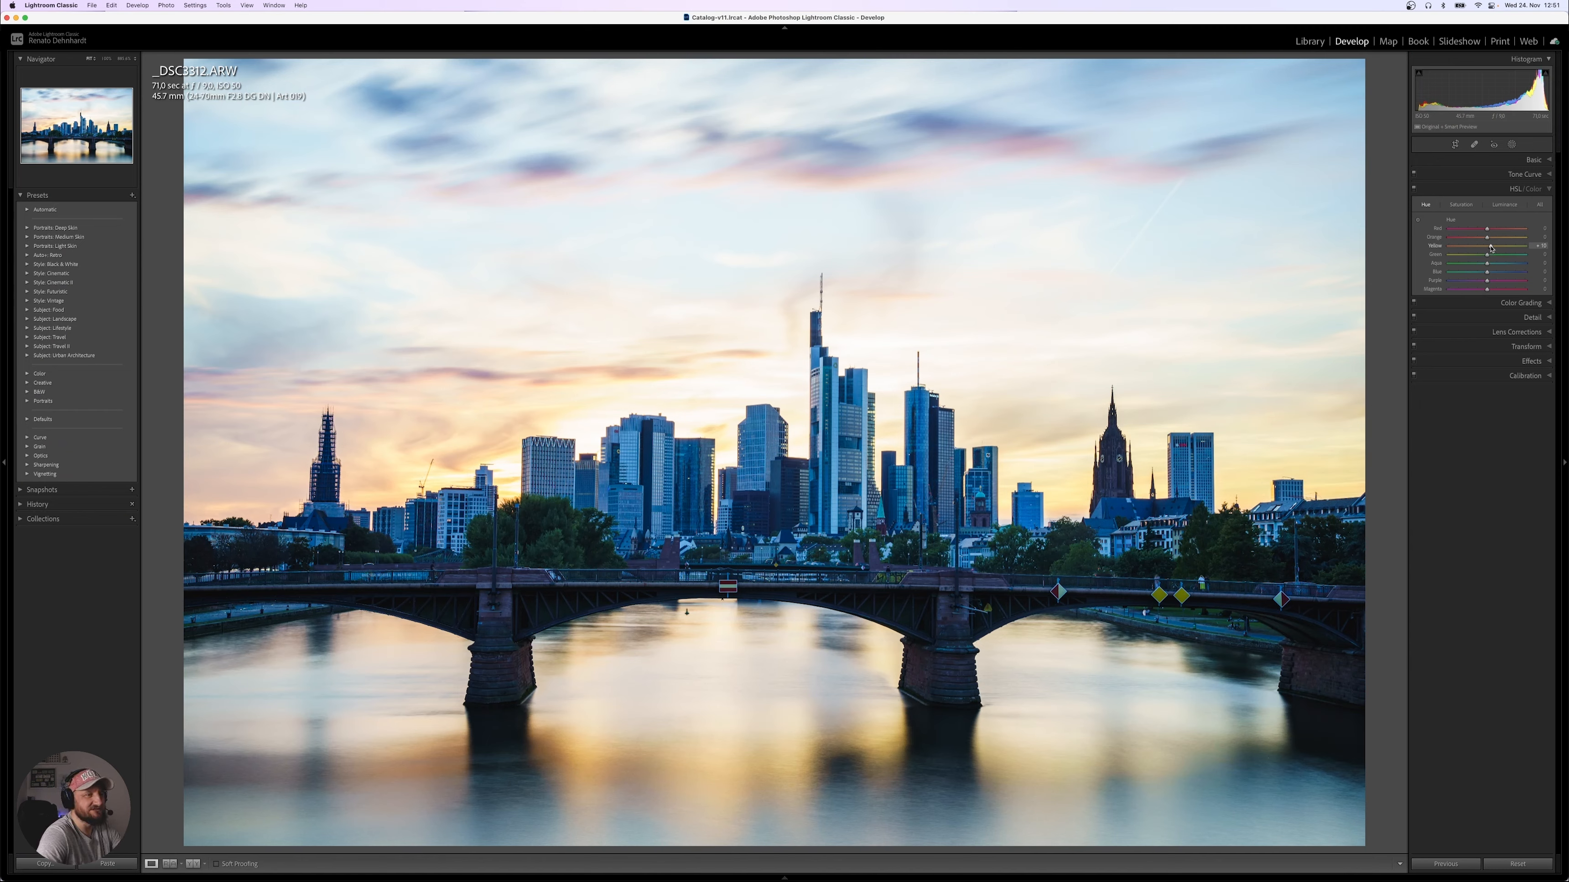
left_click_drag(1488, 248, 1487, 249)
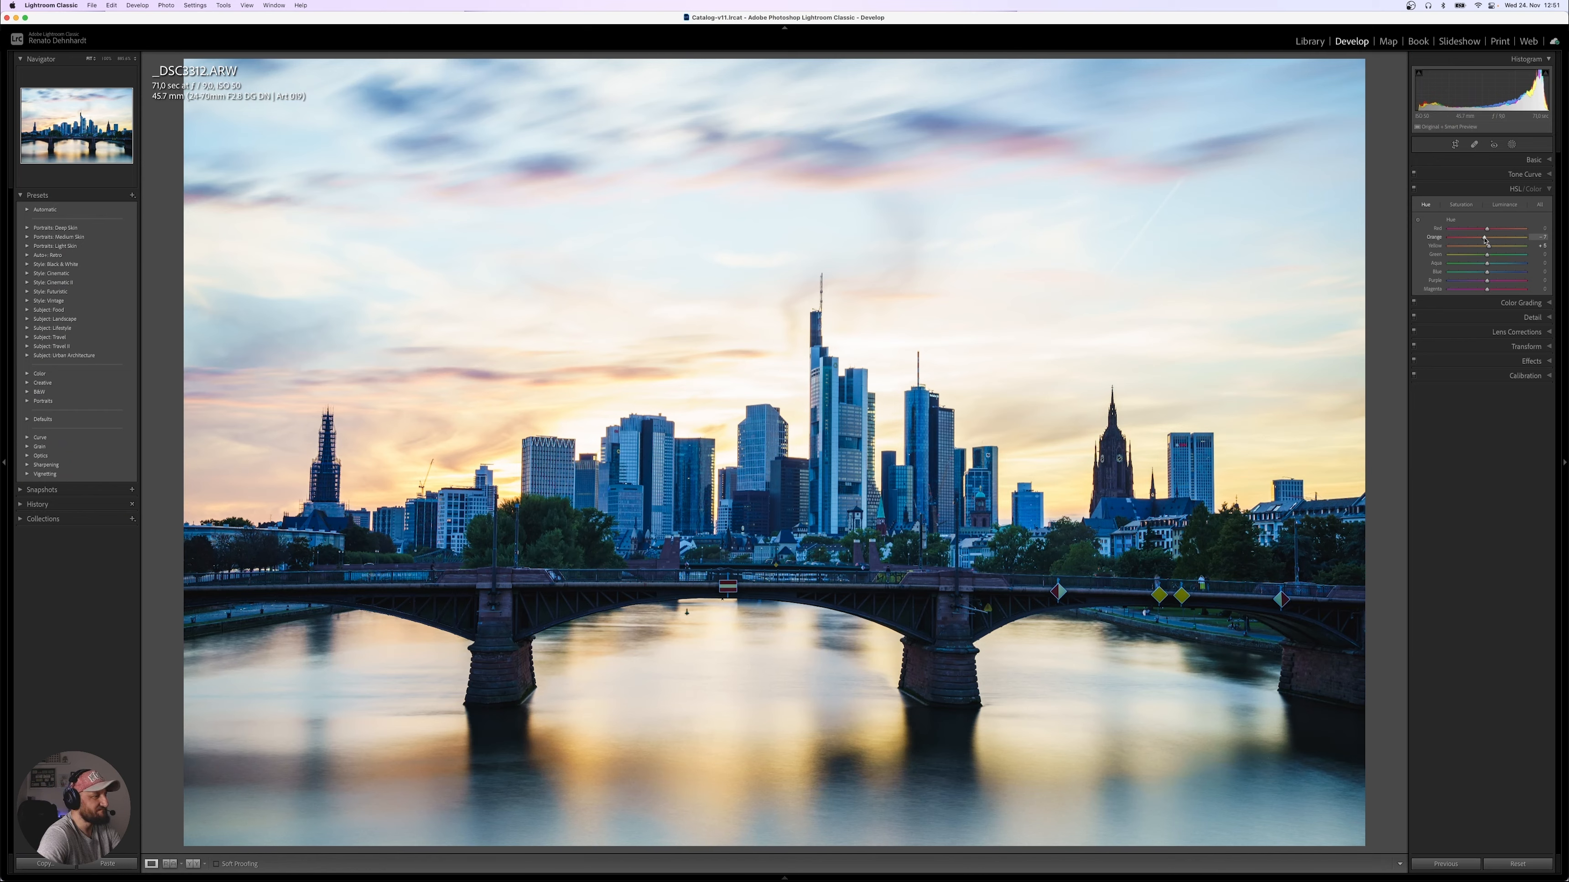
left_click_drag(1483, 241, 1485, 240)
left_click(1414, 189)
left_click(1414, 189)
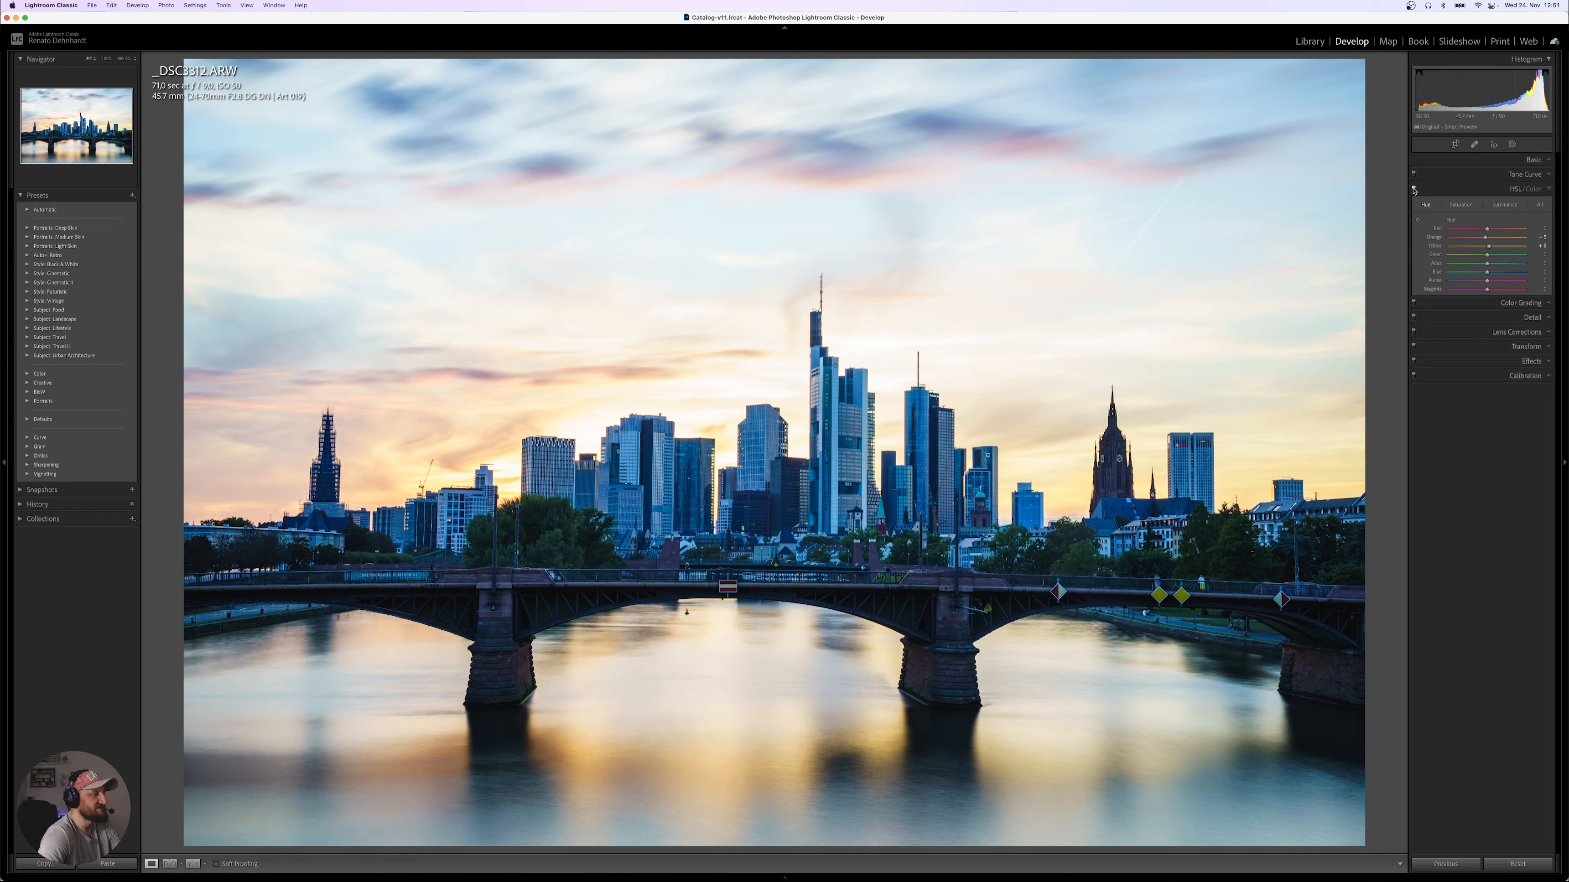
left_click(1414, 189)
left_click(1414, 189)
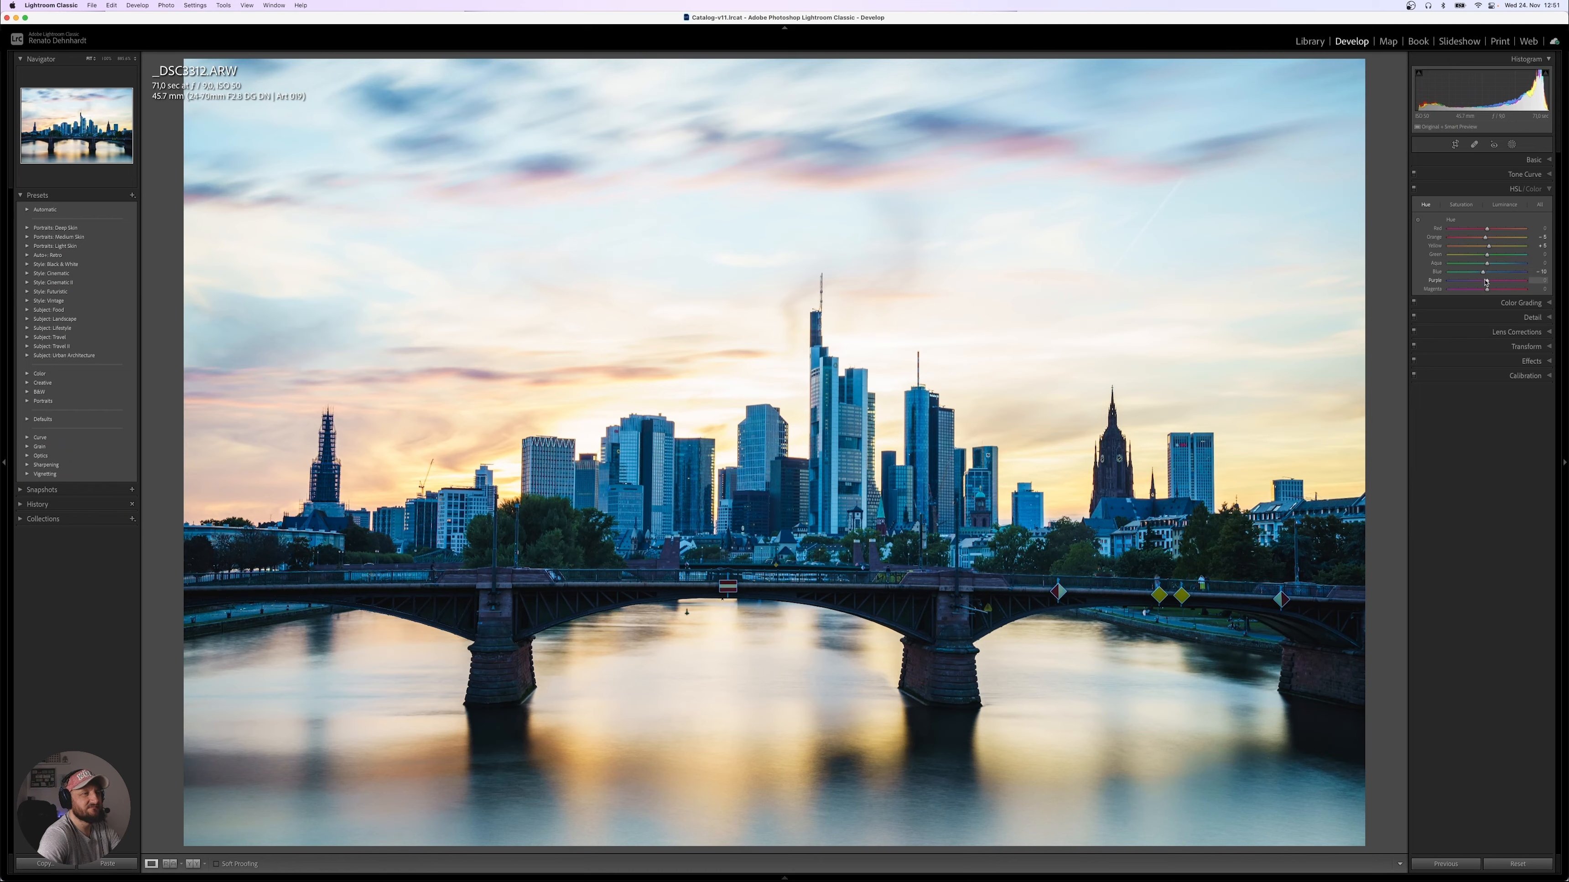
Set the HSL hue of Blue to about -10 and Purple to about +13, and shift Red slightly positive.
left_click_drag(1489, 282, 1491, 282)
left_click_drag(1448, 282, 1495, 285)
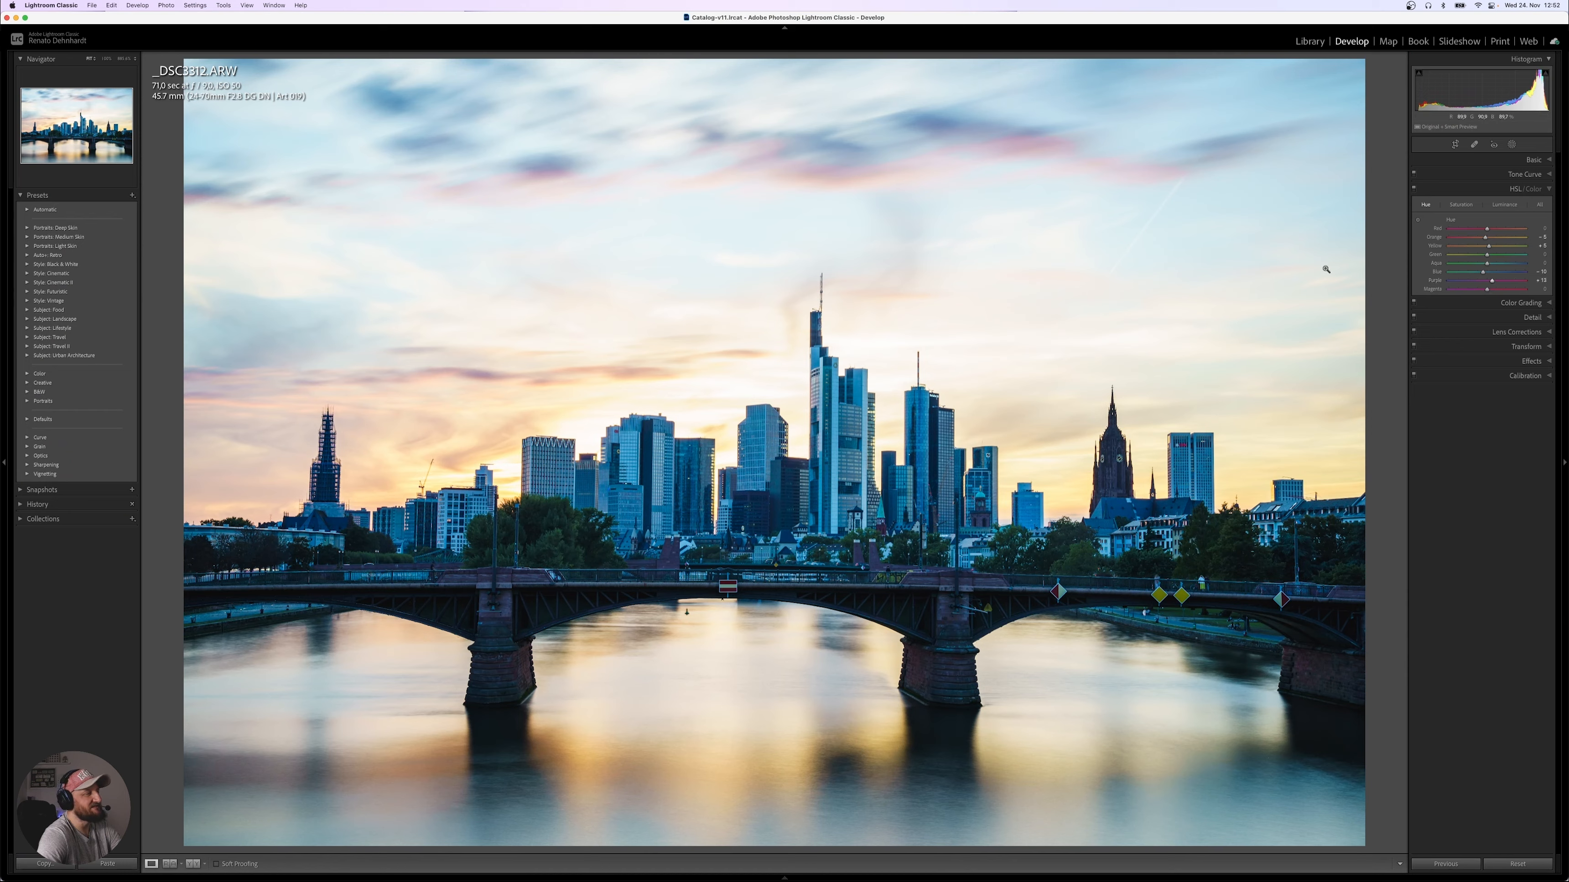
mouse_move(1489, 230)
left_mouse_down()
mouse_move(1379, 227)
mouse_move(1490, 246)
left_mouse_up()
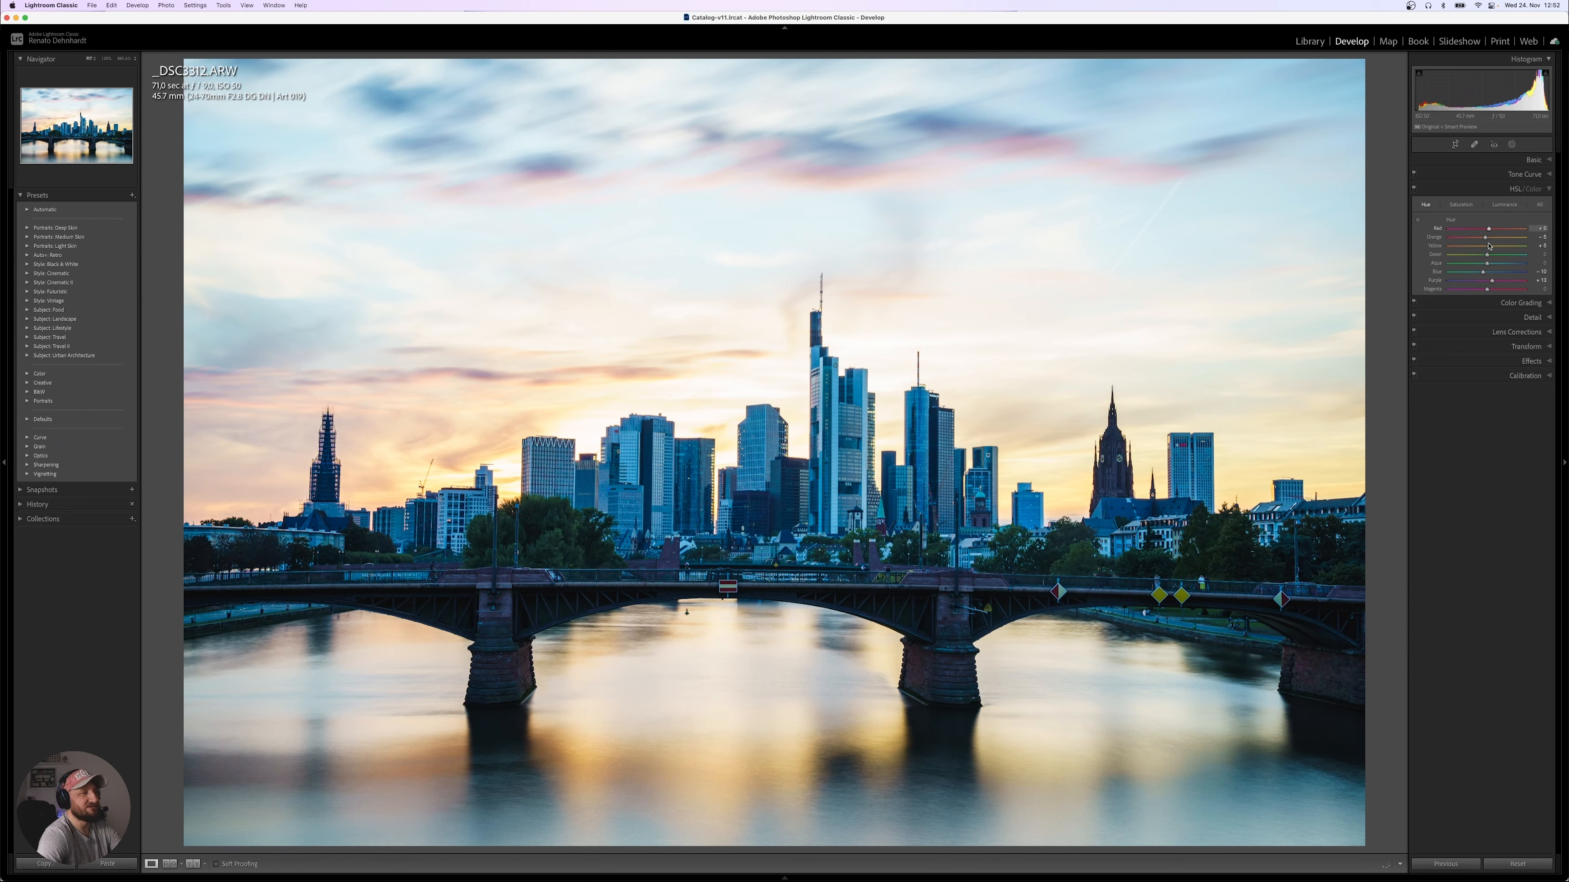
Raise the HSL saturation of Orange to about +13 and of Yellow to about +16.
left_click(1462, 205)
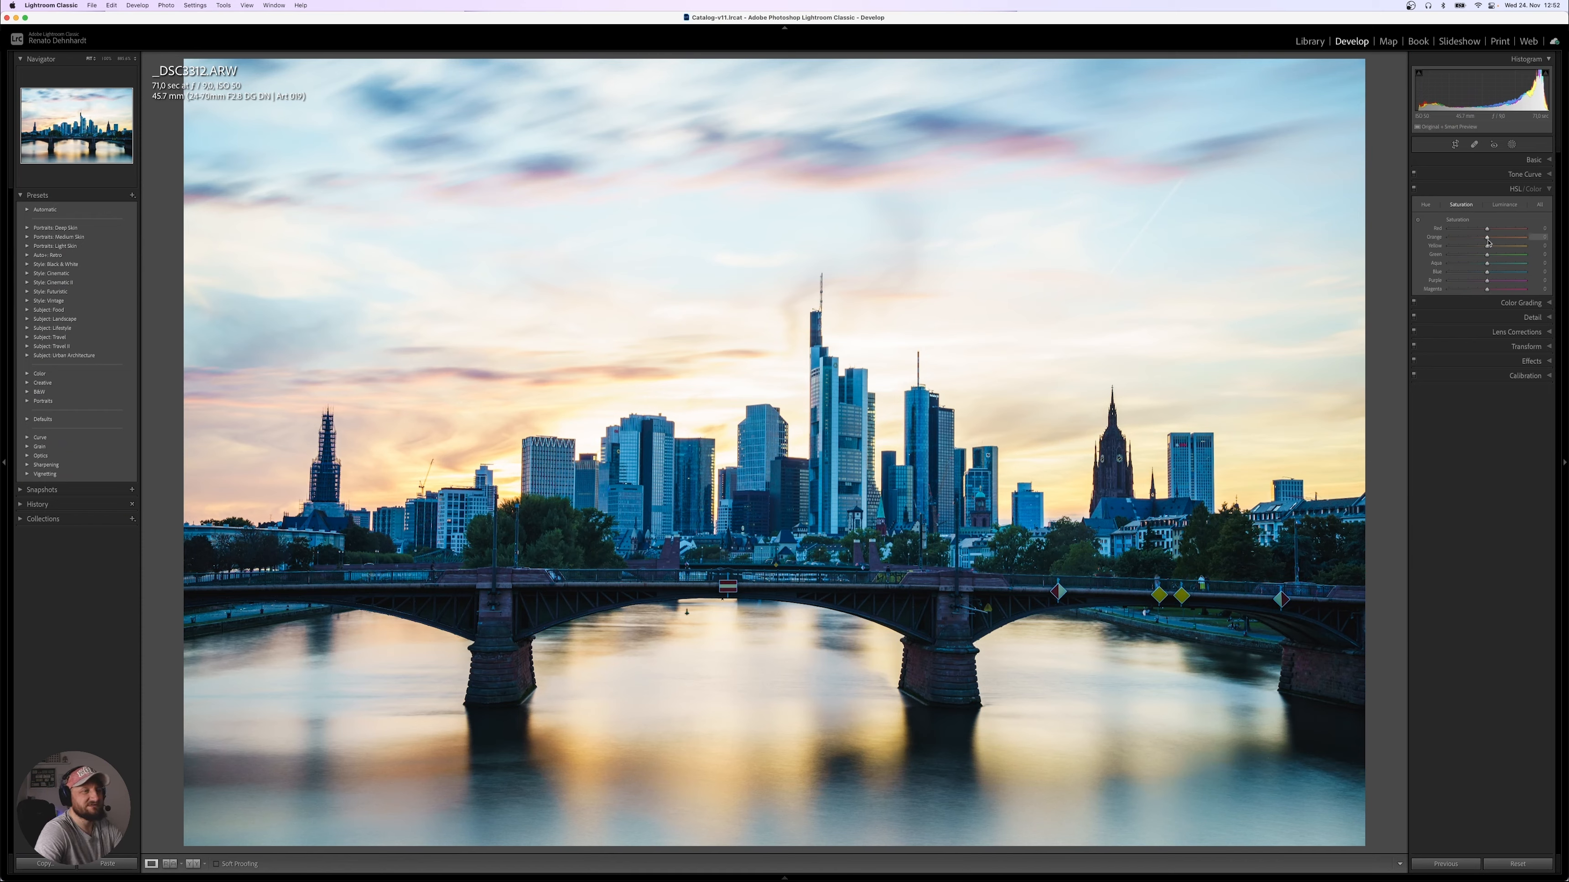
scroll(1489, 240, "up", 3)
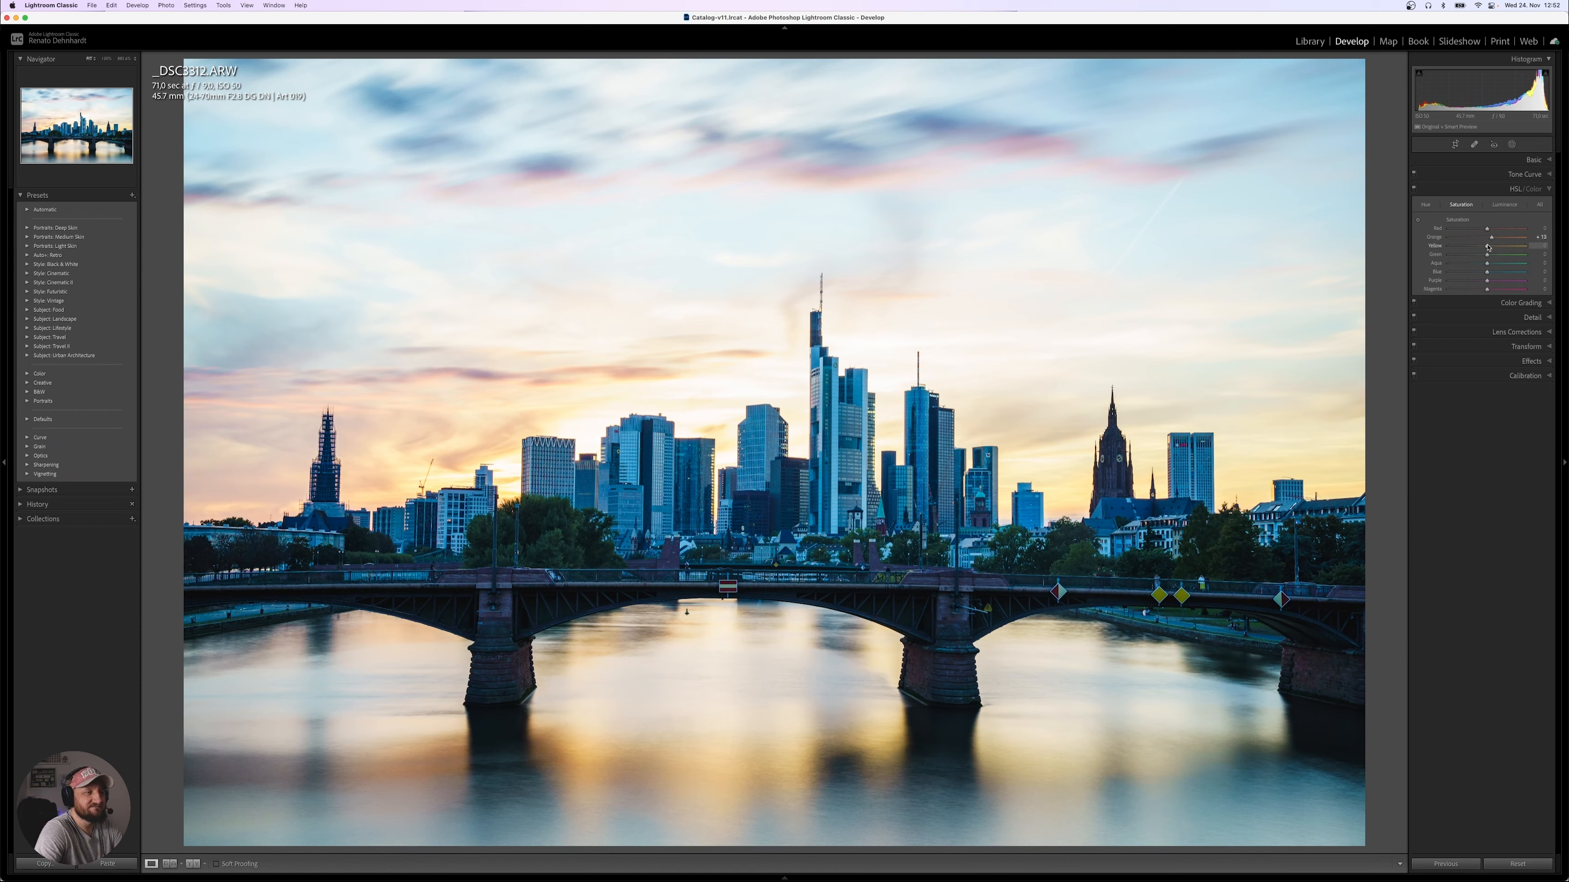
left_click_drag(1488, 247, 1493, 246)
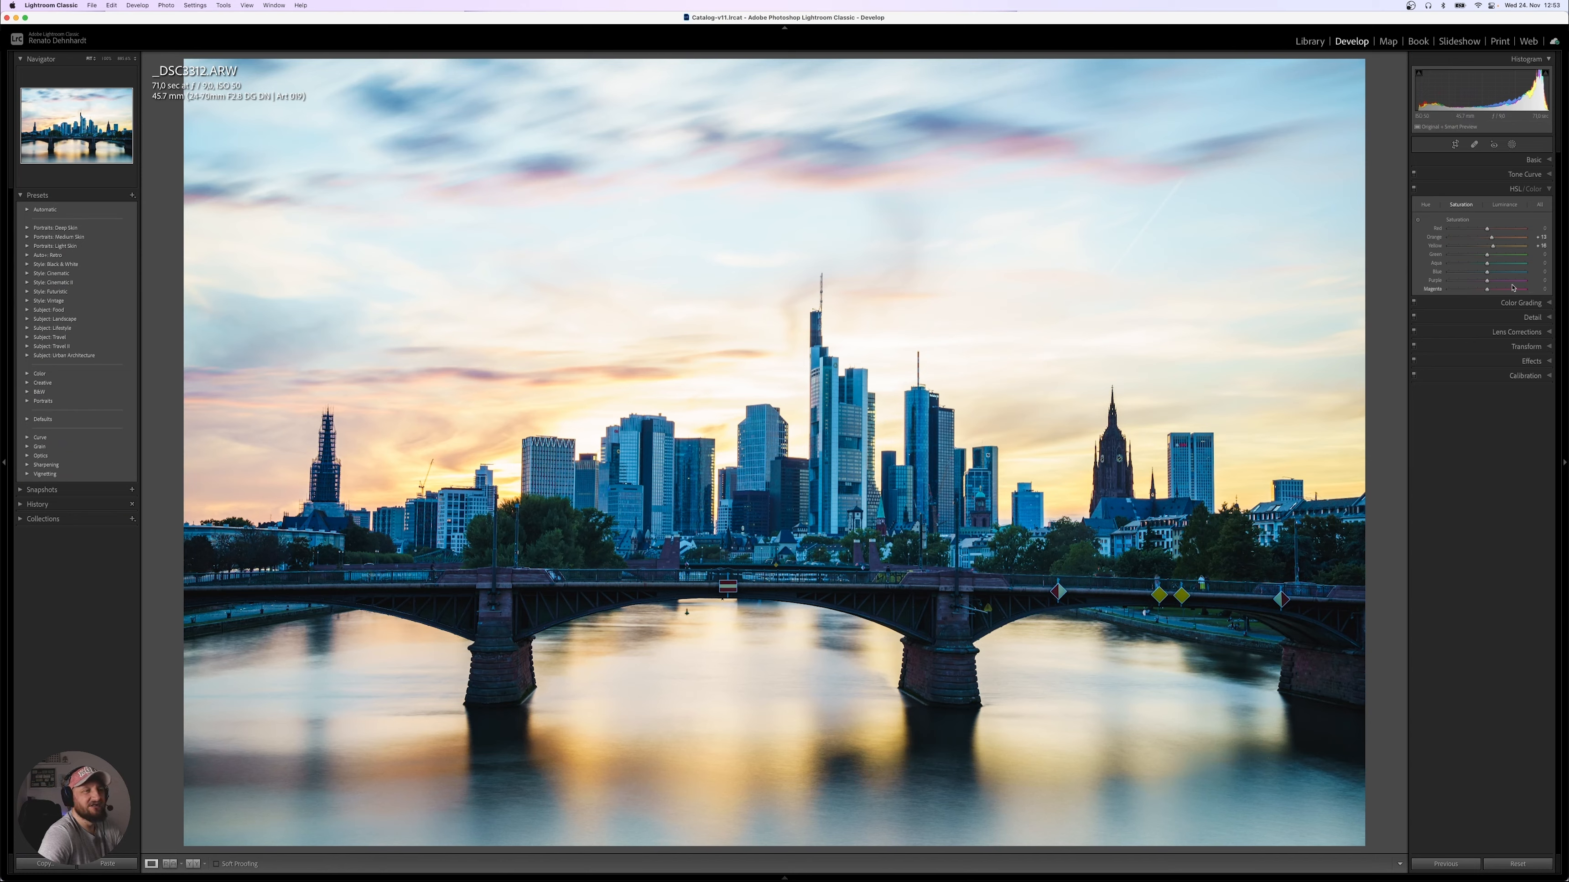
Set the HSL saturation of Blue to about -25, Green to about +22 and Purple to about +8.
left_click_drag(1488, 276, 1480, 277)
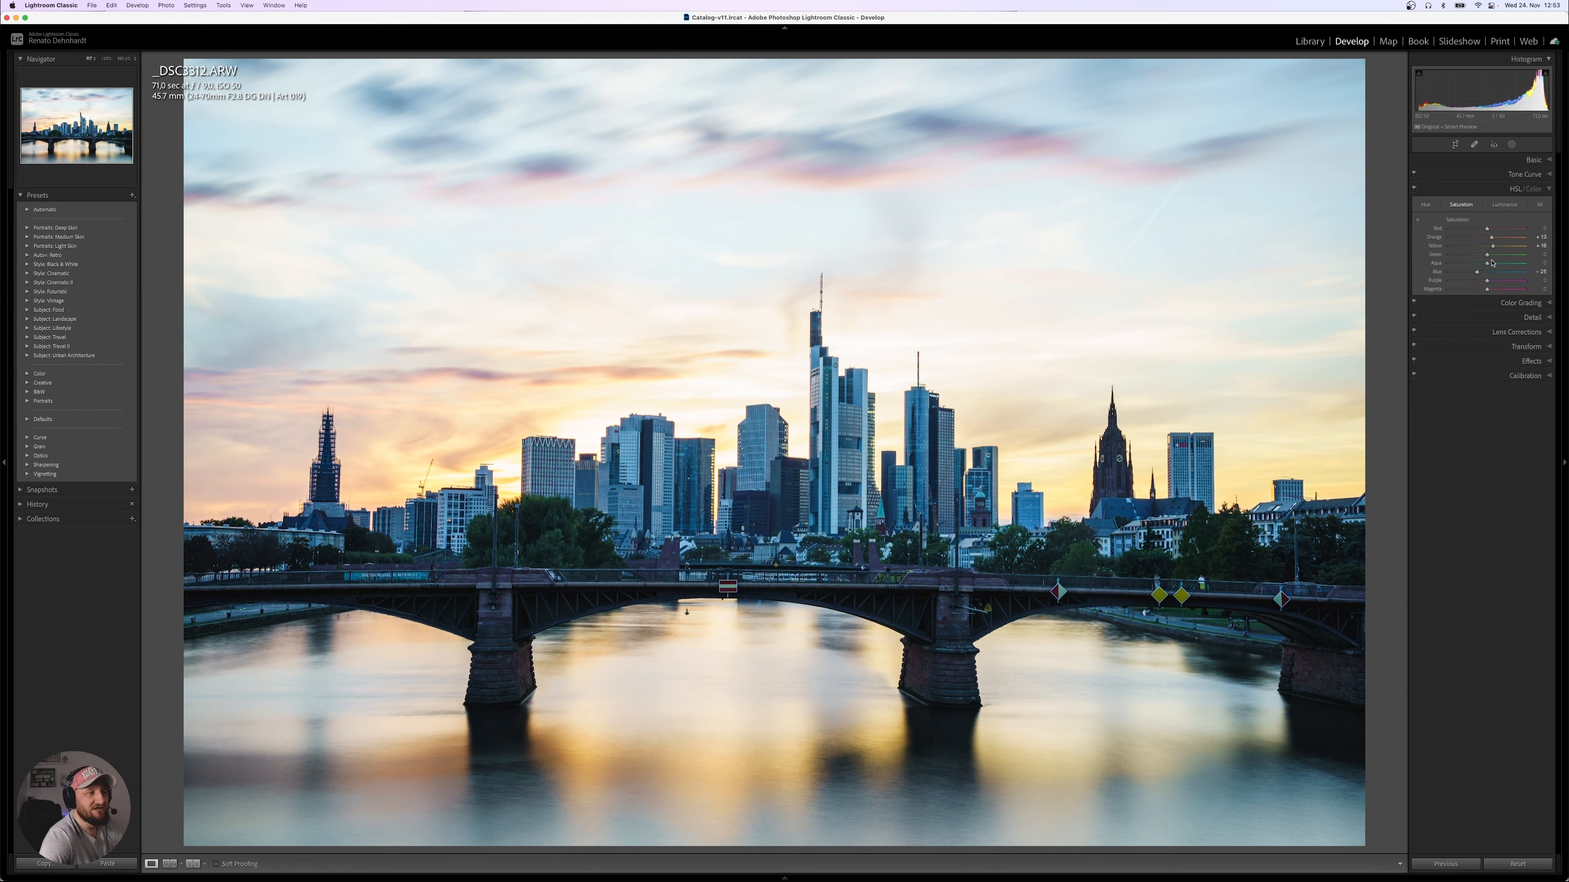
mouse_move(1488, 258)
left_mouse_down()
mouse_move(1449, 260)
mouse_move(1497, 262)
left_mouse_up()
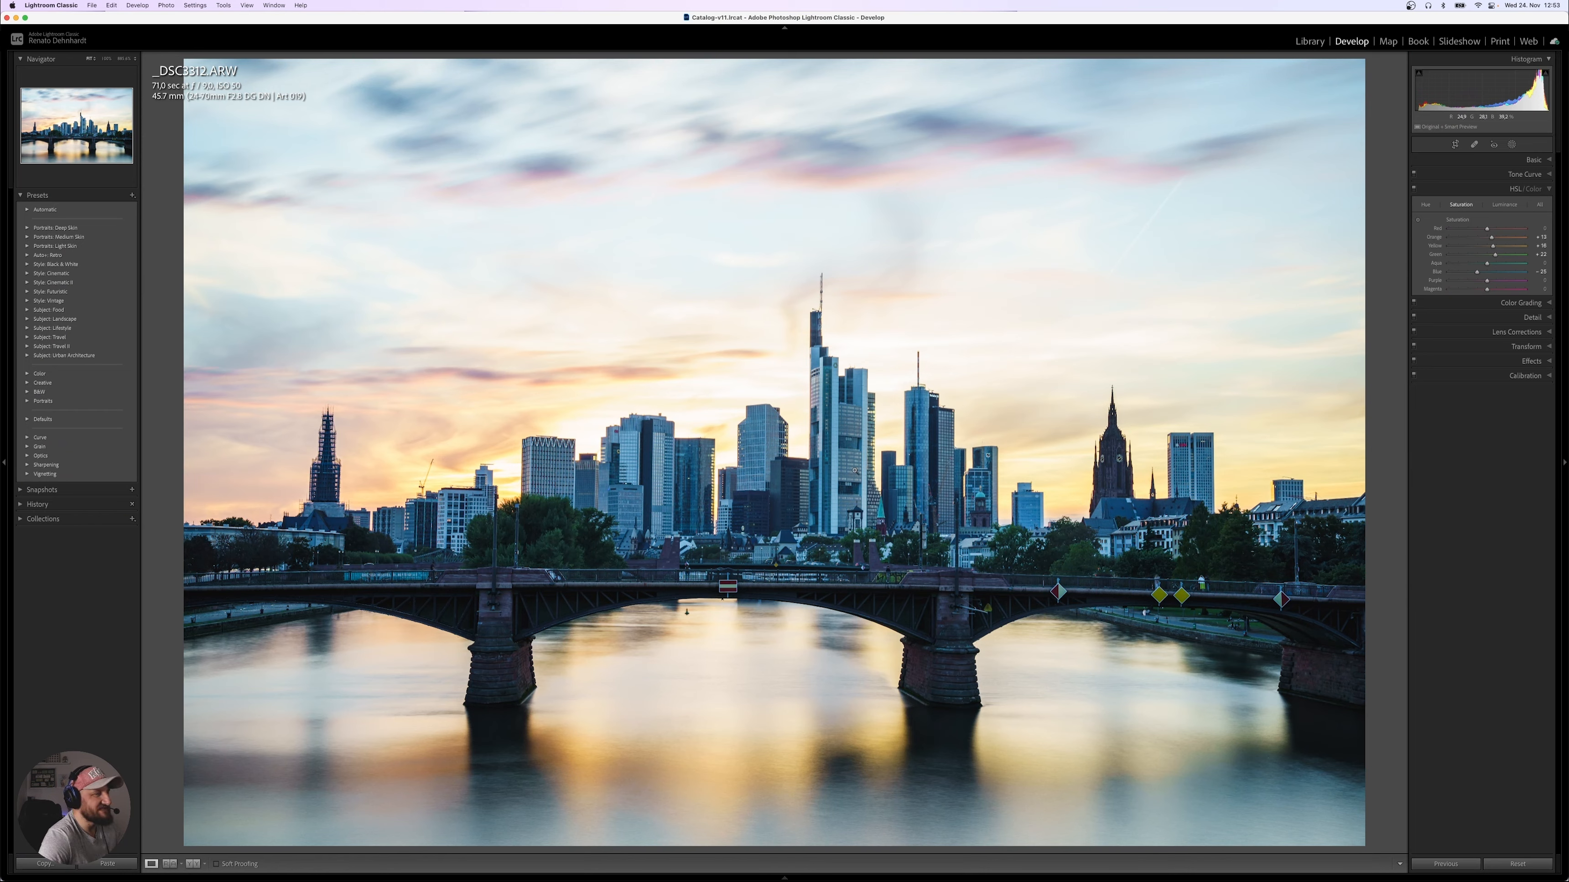
left_click_drag(1487, 280, 1504, 281)
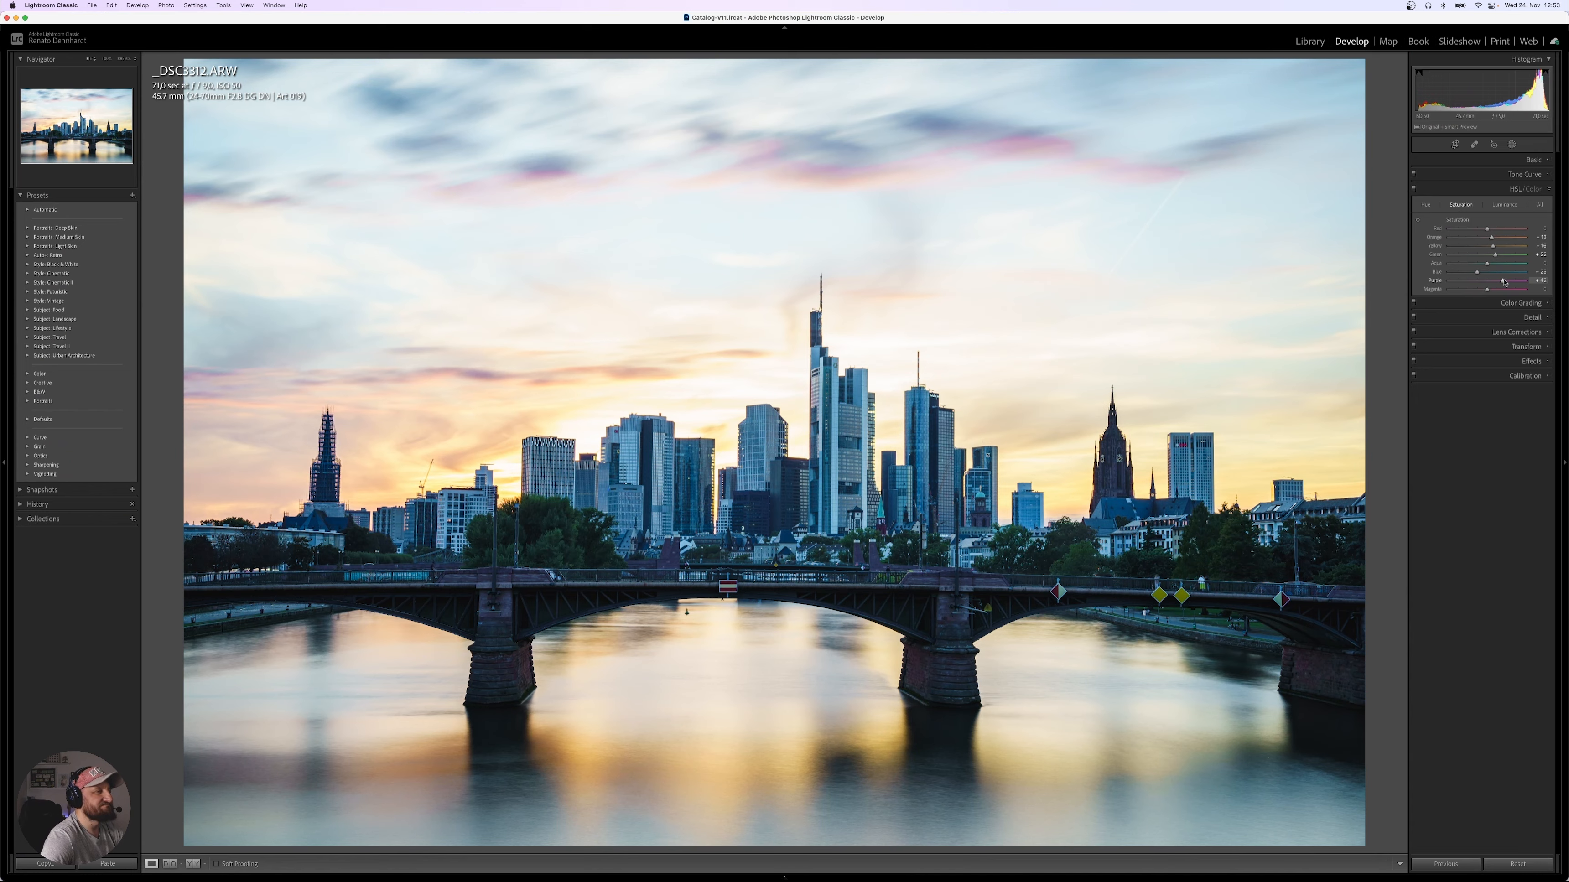
mouse_move(1504, 281)
left_mouse_down()
mouse_move(1465, 282)
mouse_move(1493, 284)
left_mouse_up()
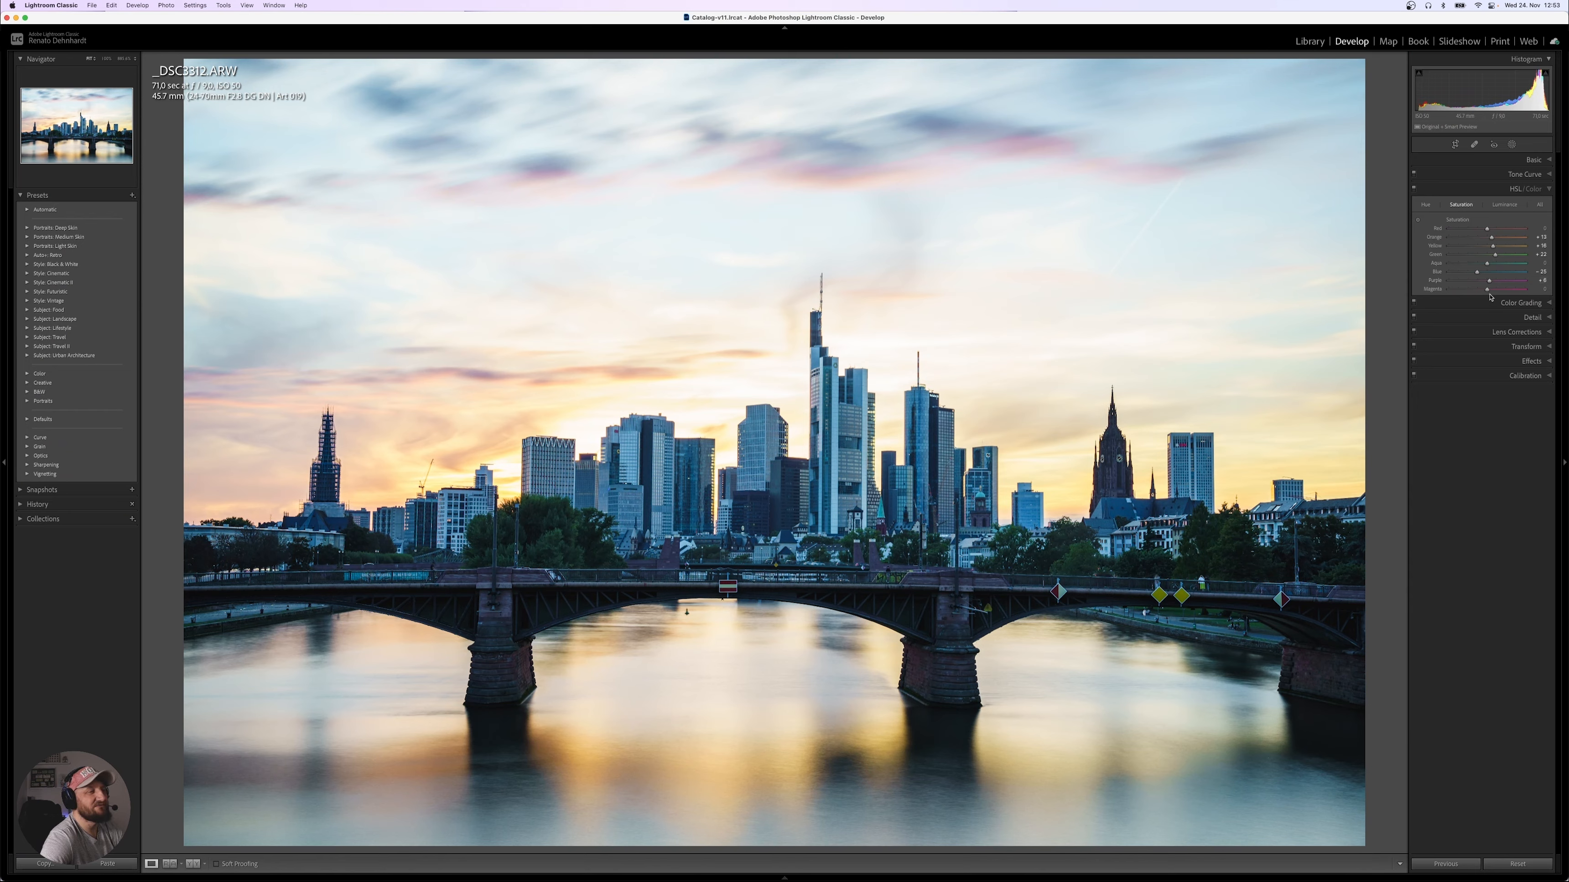
Lower the HSL saturation of Magenta to about -13 and compare the edited photo with its original state.
mouse_move(1489, 288)
left_mouse_down()
mouse_move(1411, 288)
mouse_move(1523, 291)
mouse_move(1482, 291)
left_mouse_up()
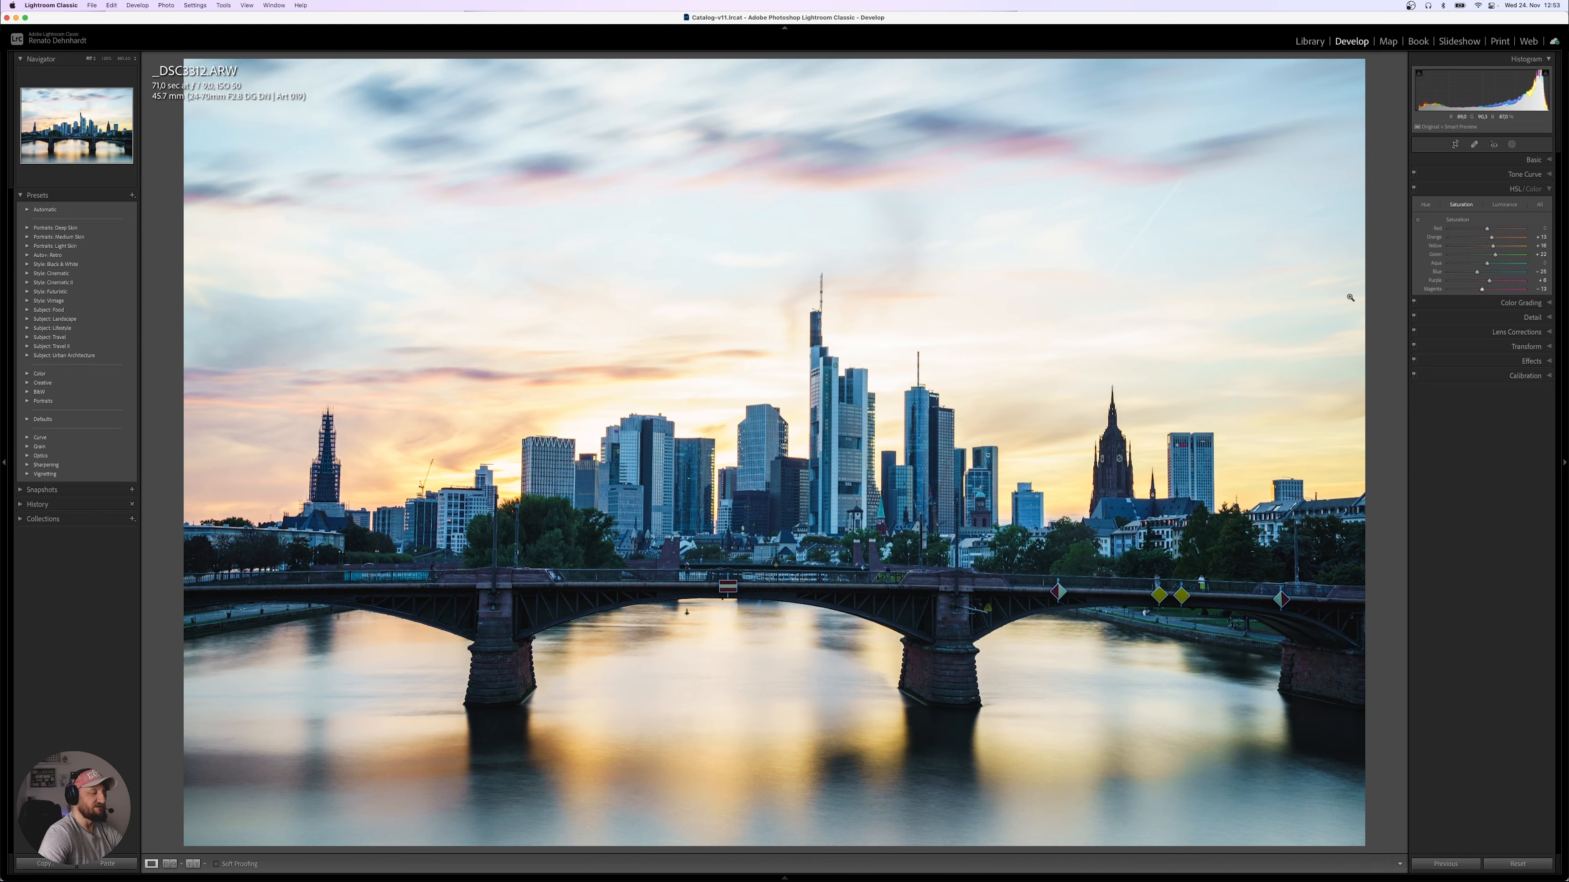
key("backslash")
key("backslash")
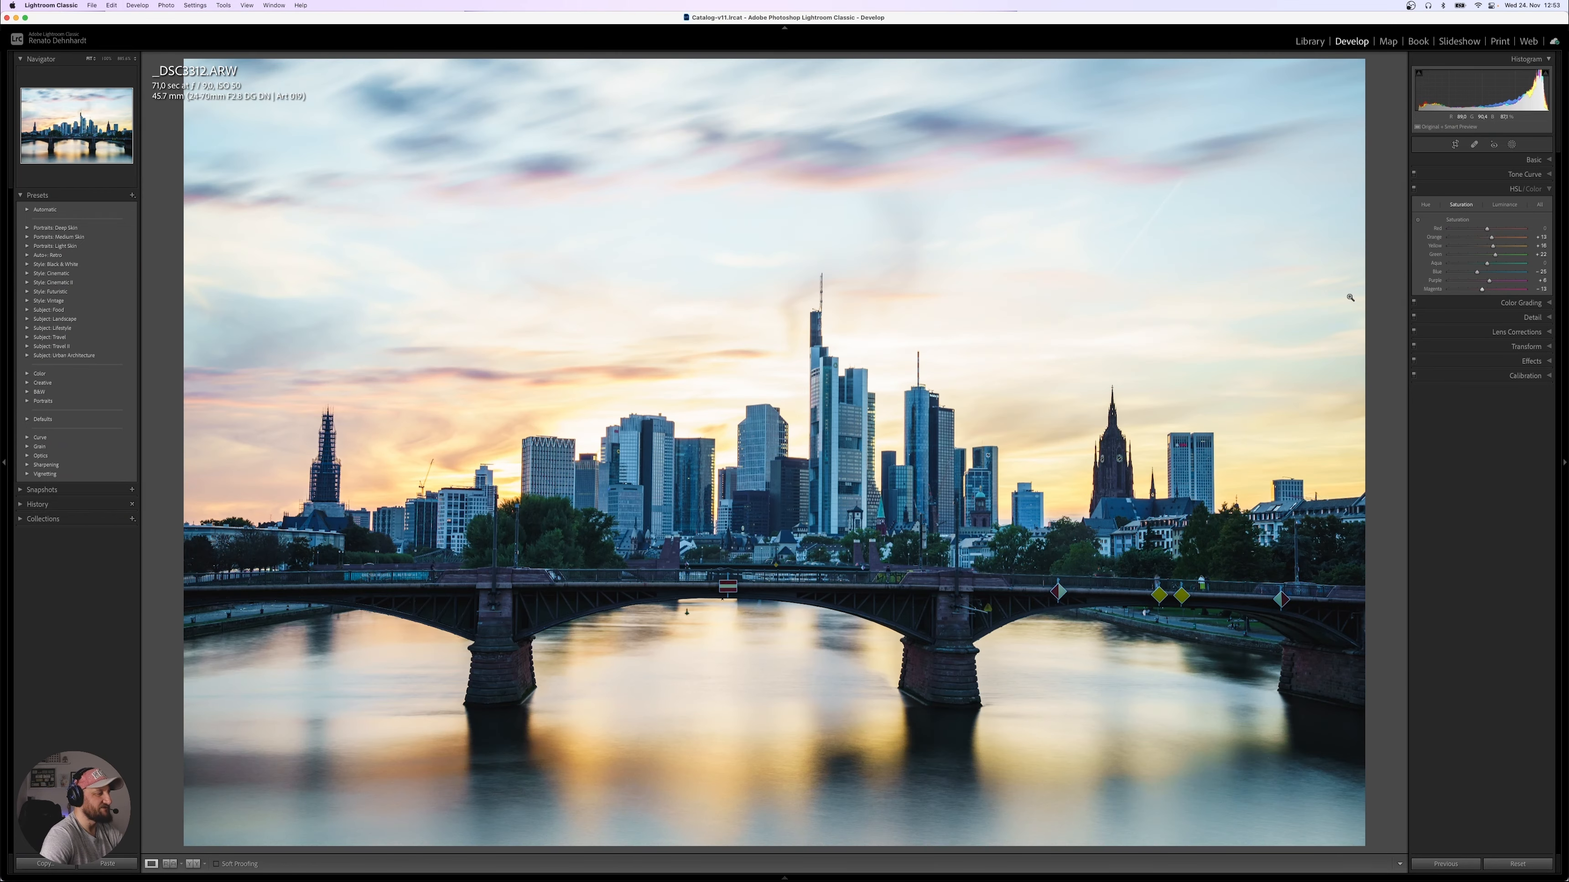
key("backslash")
key("backslash")
Tint the shadows blue in Color Grading, with hue about 224 and saturation about 28.
left_click(1519, 303)
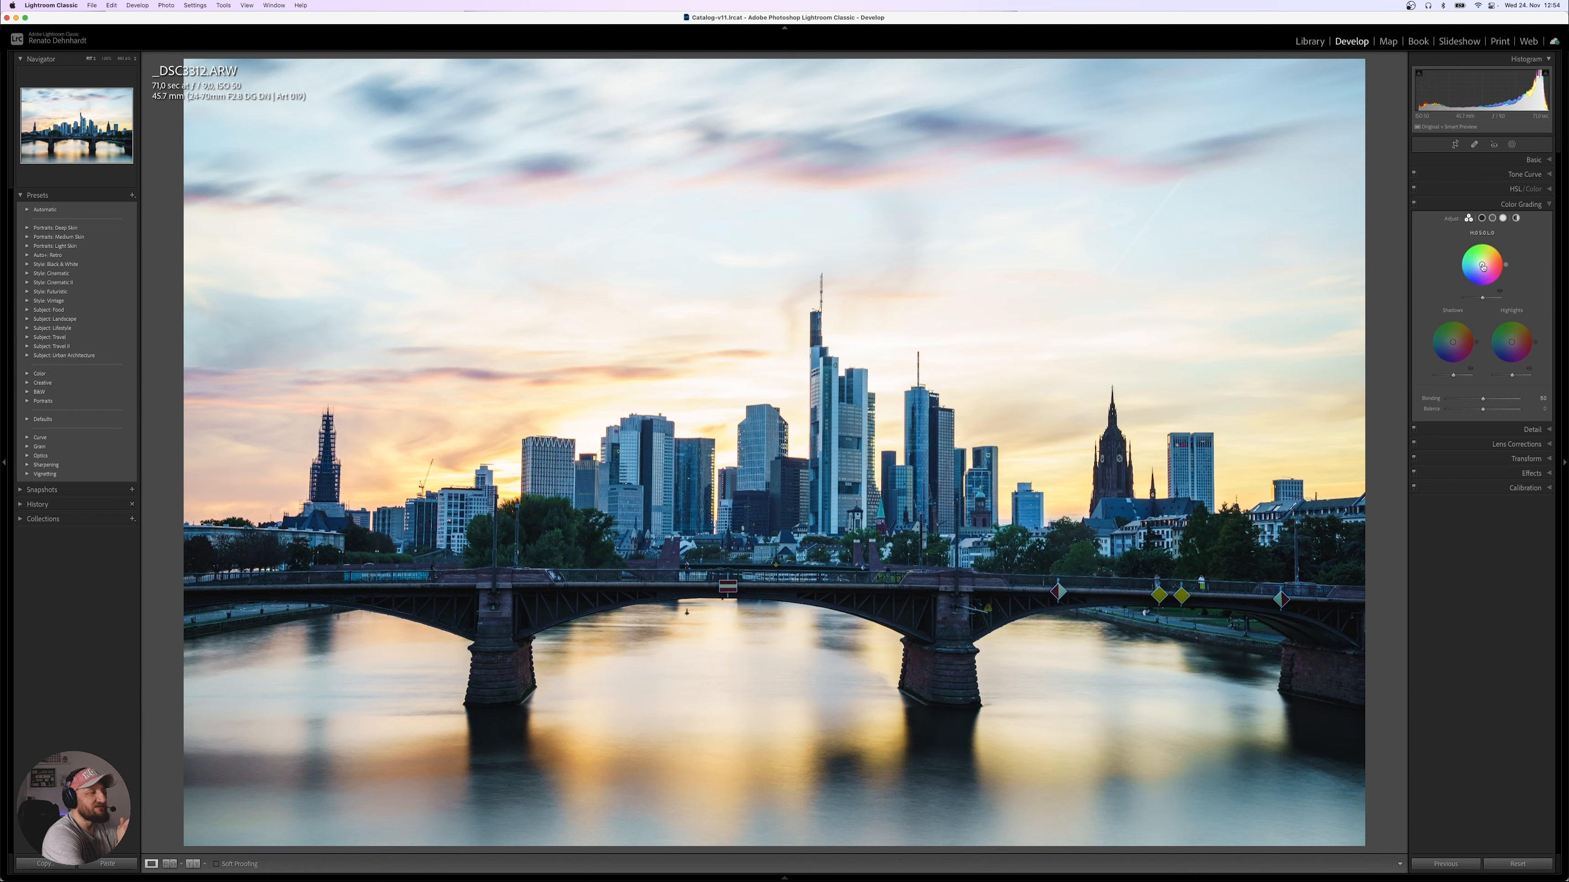
left_click(1482, 218)
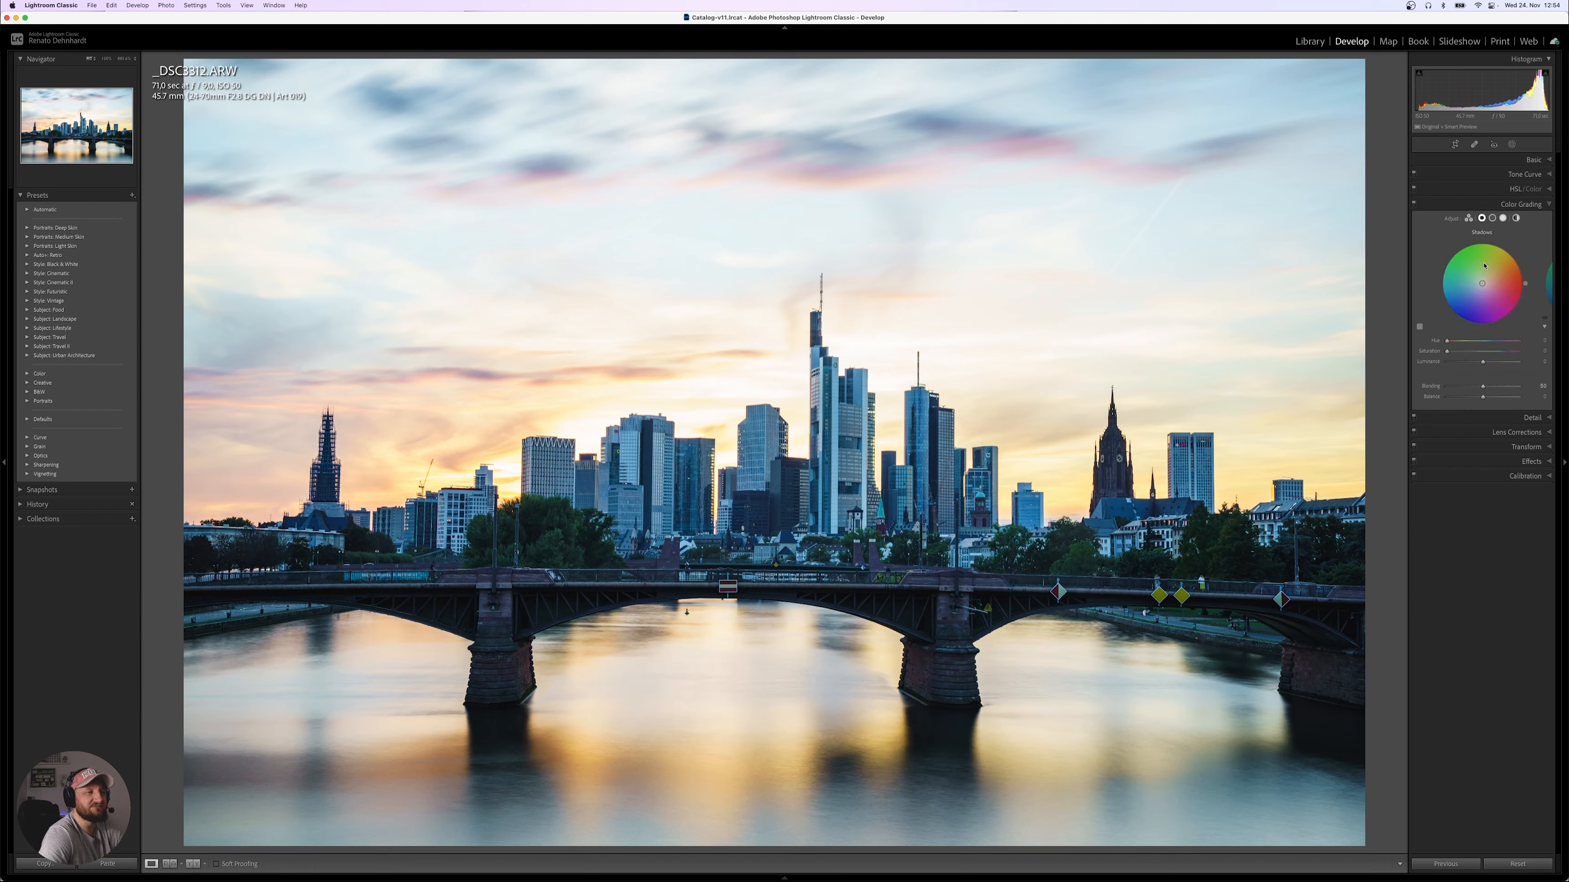
left_click_drag(1486, 266, 1472, 298)
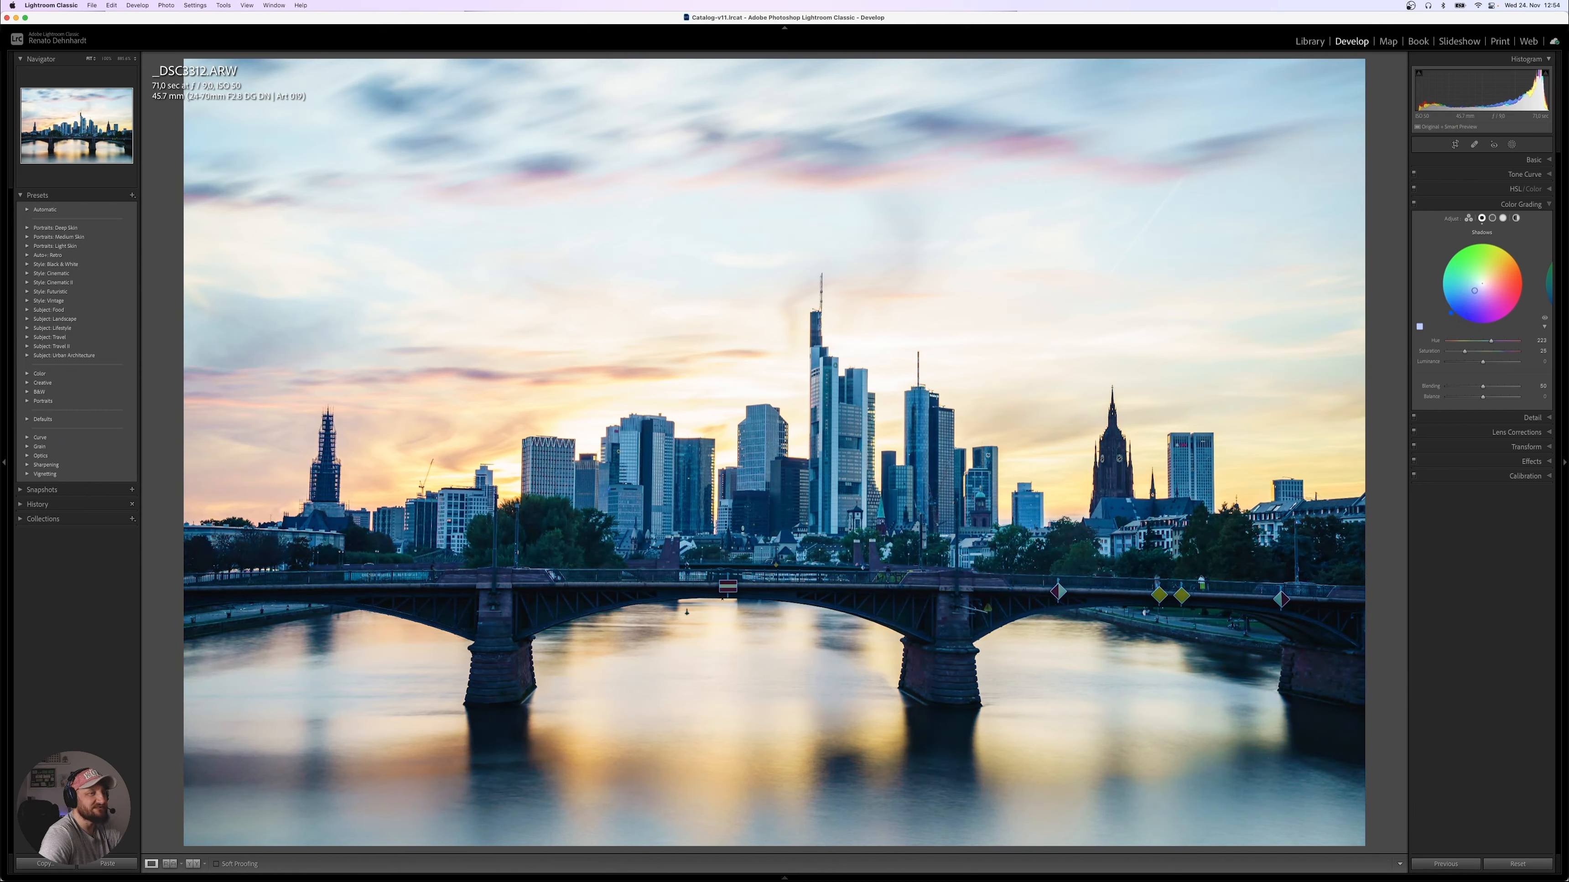
left_click_drag(1475, 291, 1475, 291)
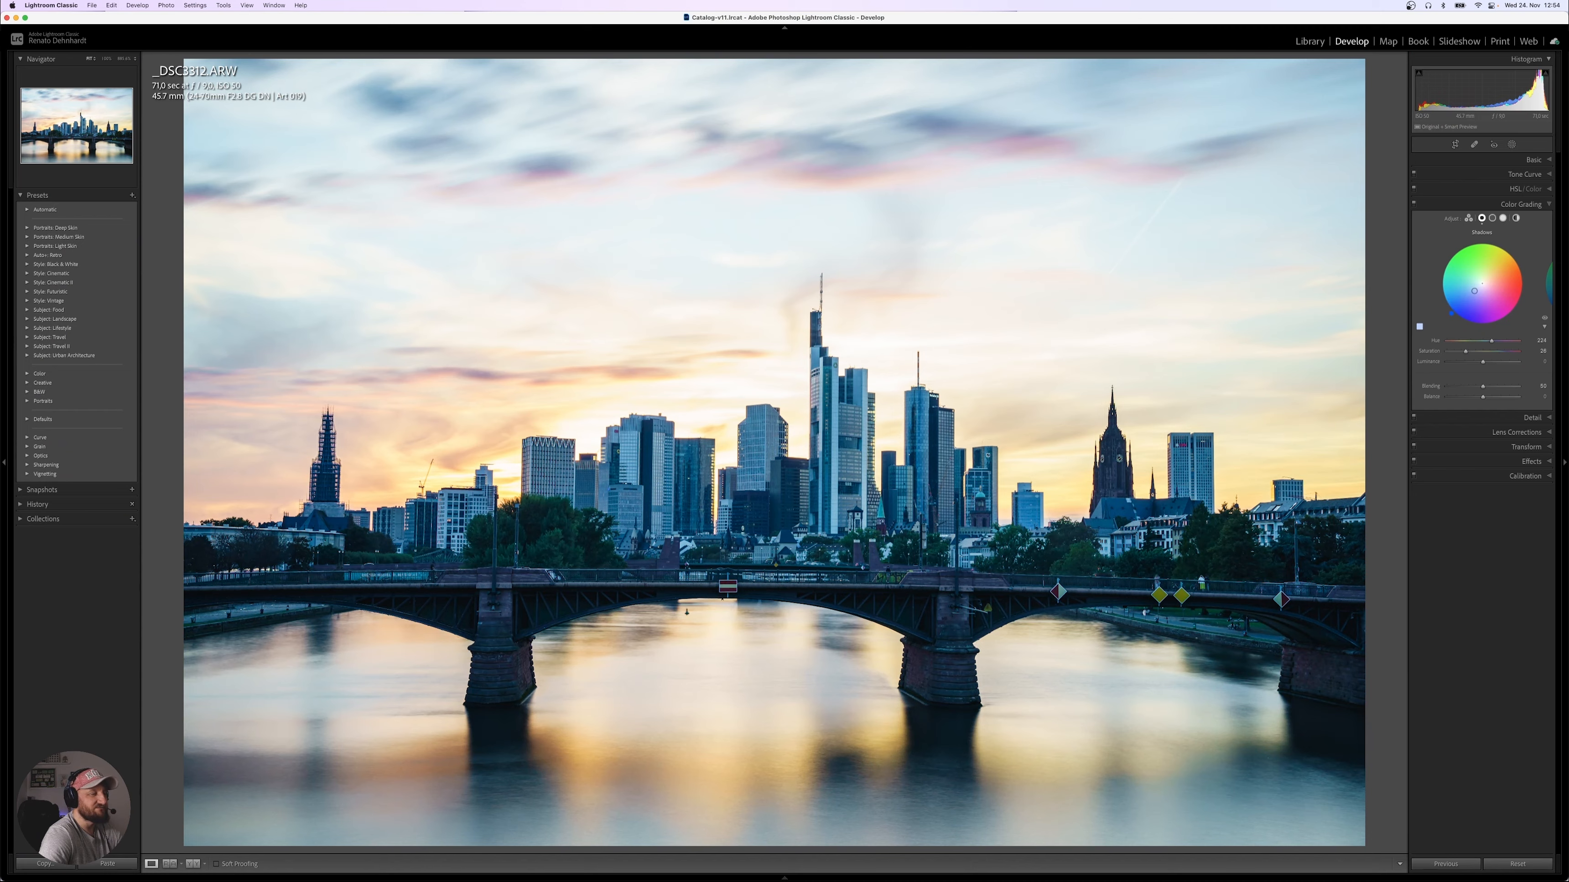
Tint the midtones a subtle warm orange and the highlights purple-magenta, with highlight hue about 287 and saturation about 18.
left_click(1493, 218)
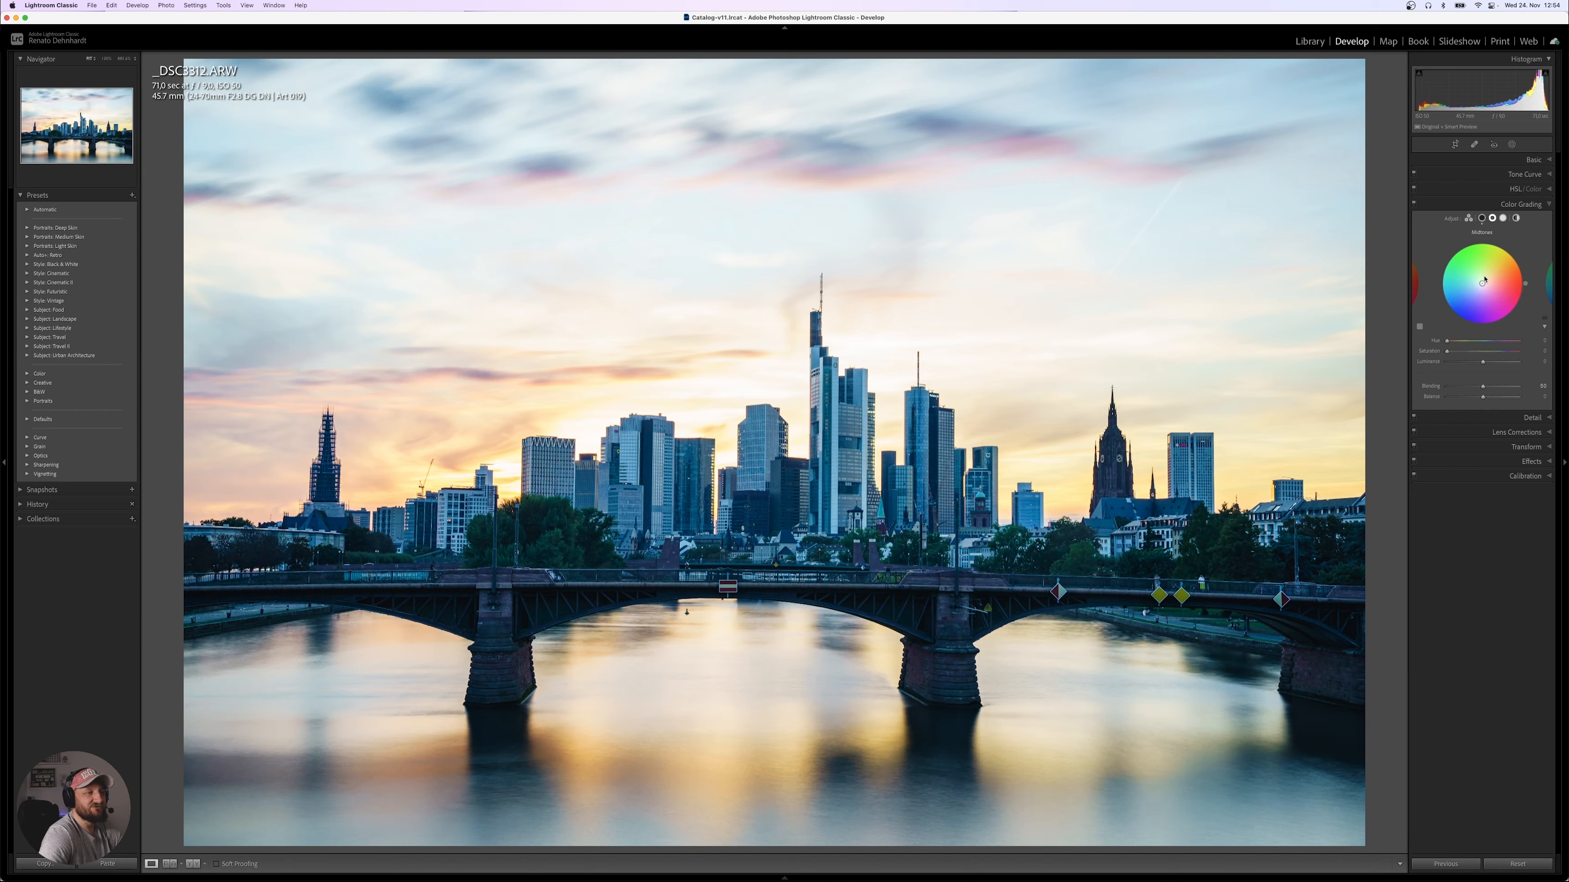
left_click_drag(1483, 283, 1489, 277)
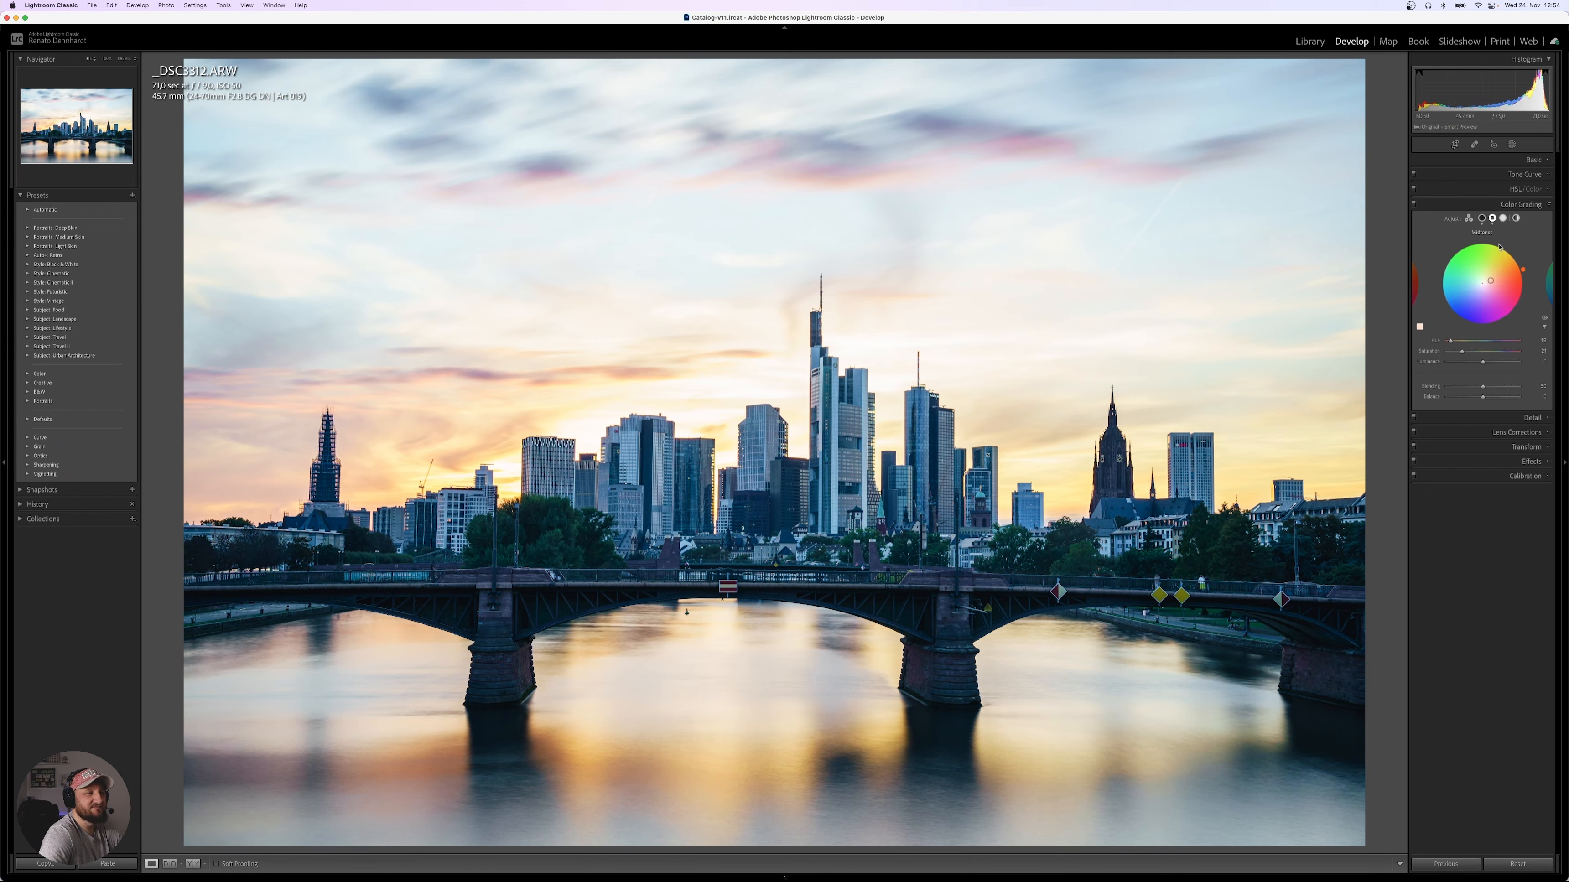
left_click(1503, 218)
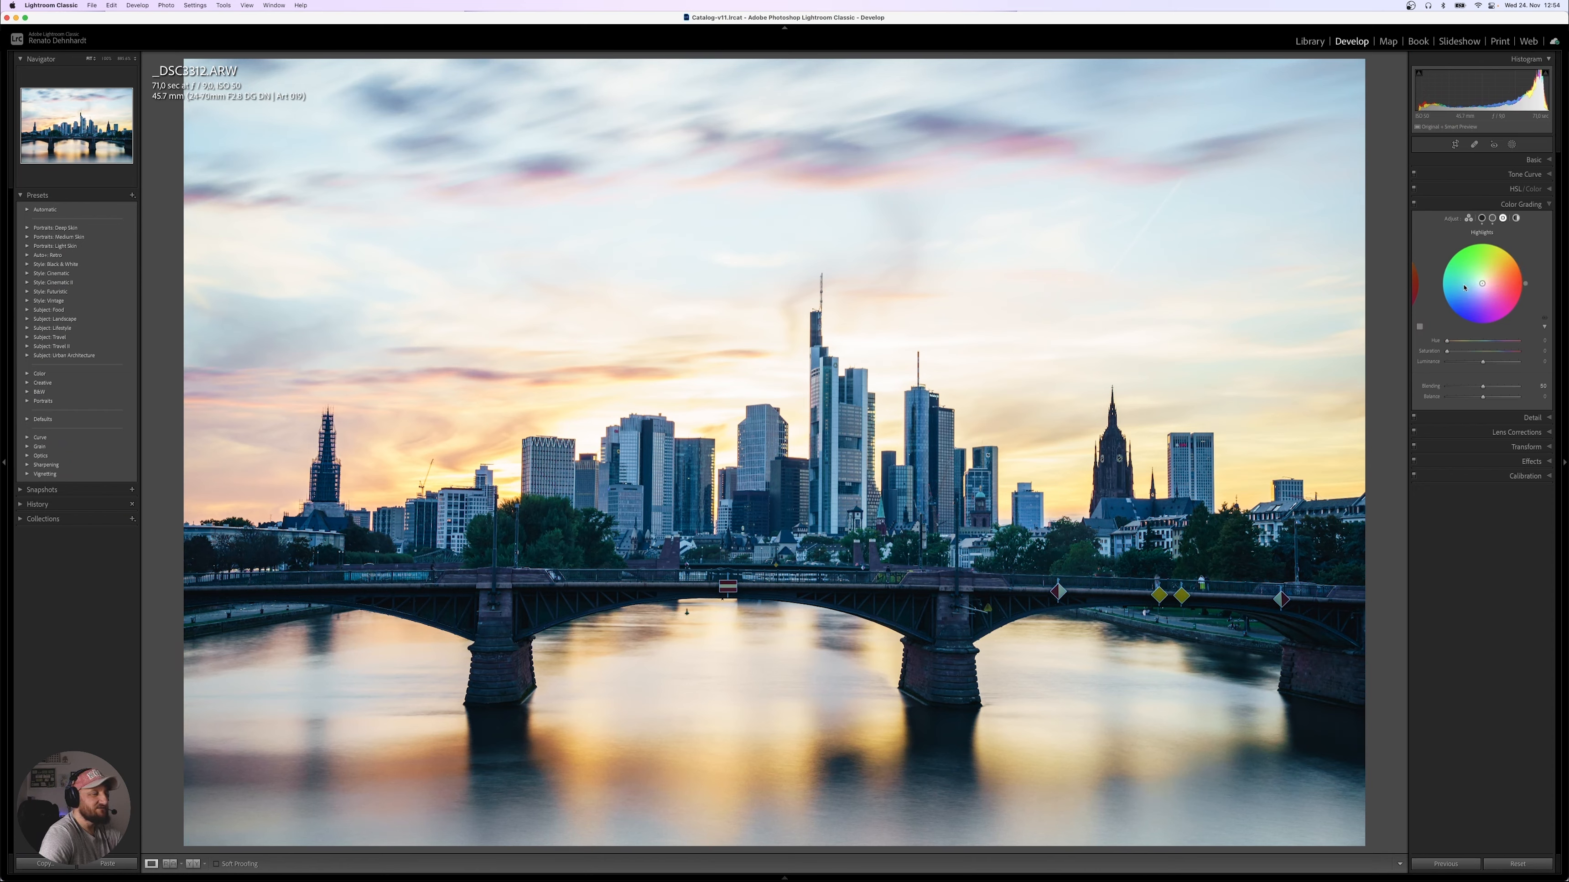
left_click_drag(1482, 283, 1484, 290)
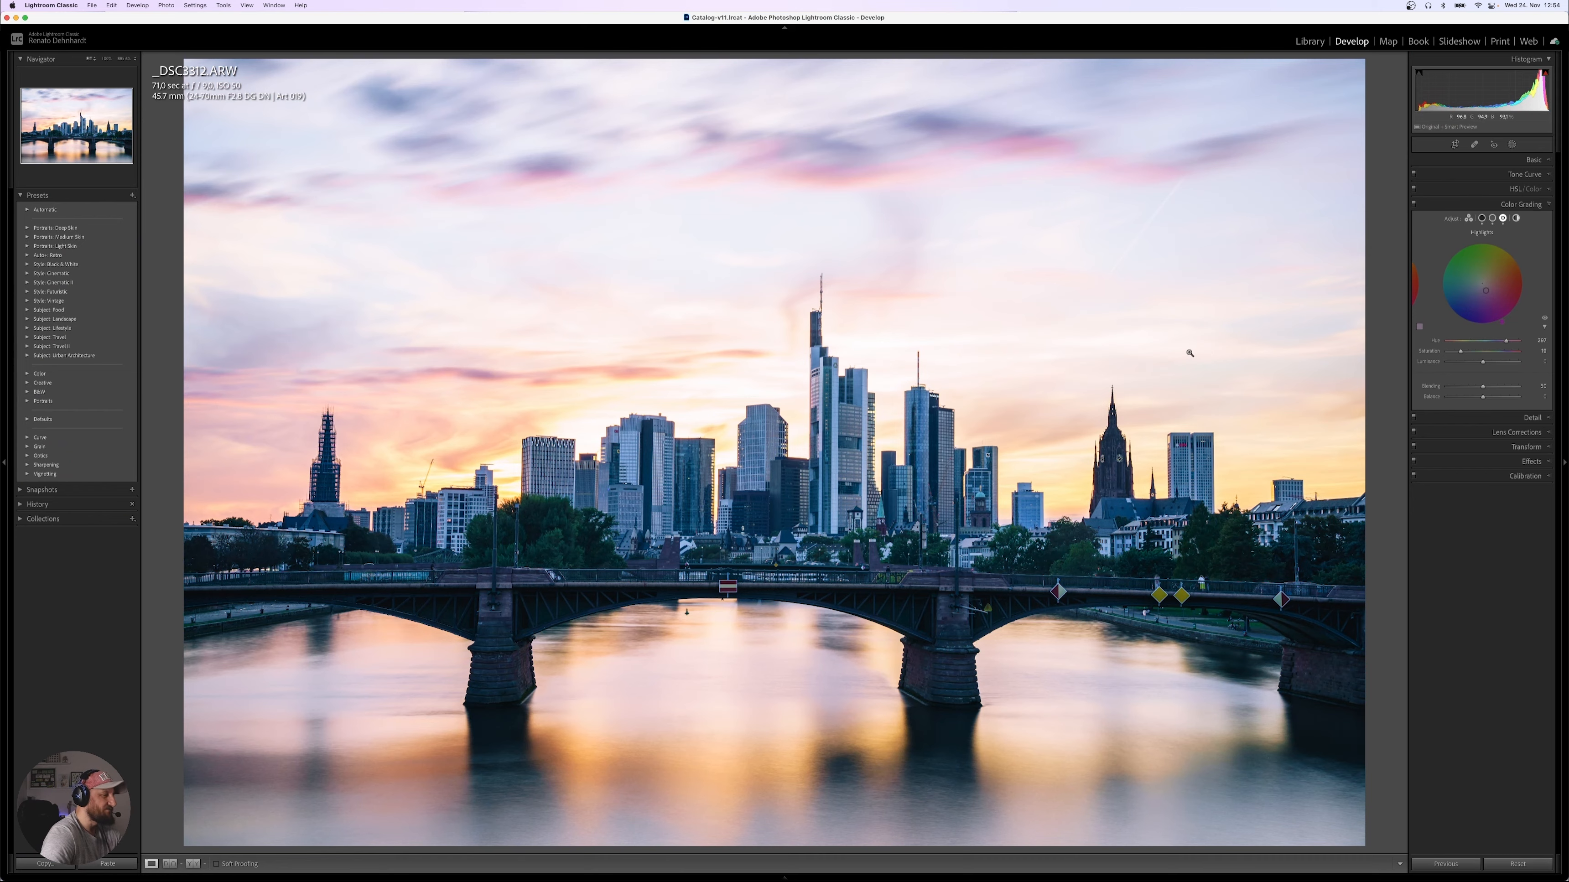
Compare the photo repeatedly with the Color Grading adjustments off and on.
left_click(1415, 204)
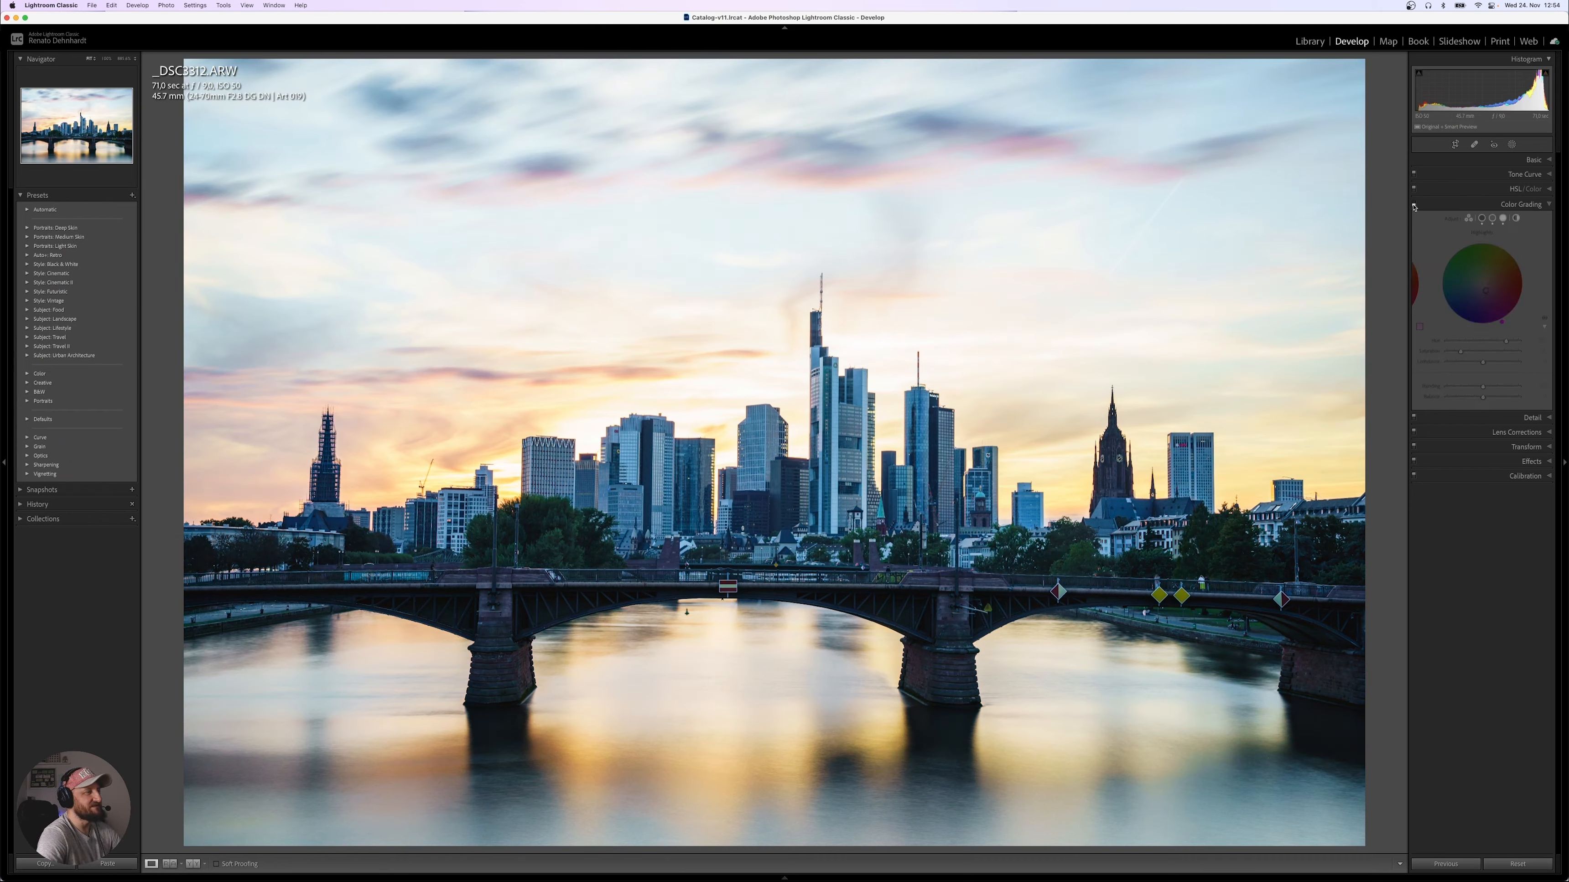
left_click(1414, 205)
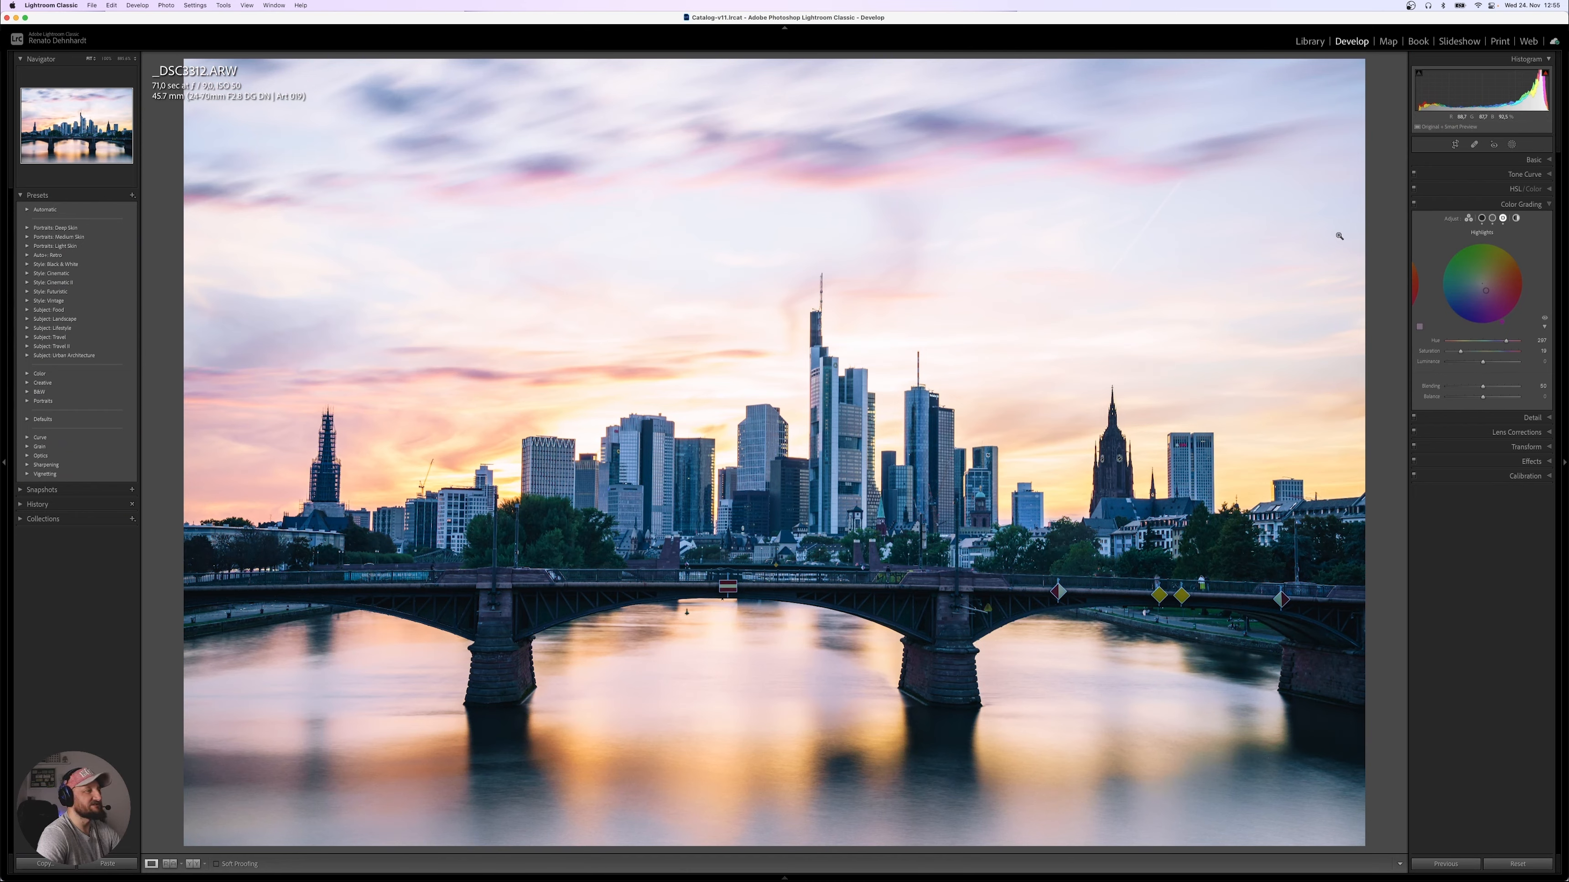
left_click(1415, 205)
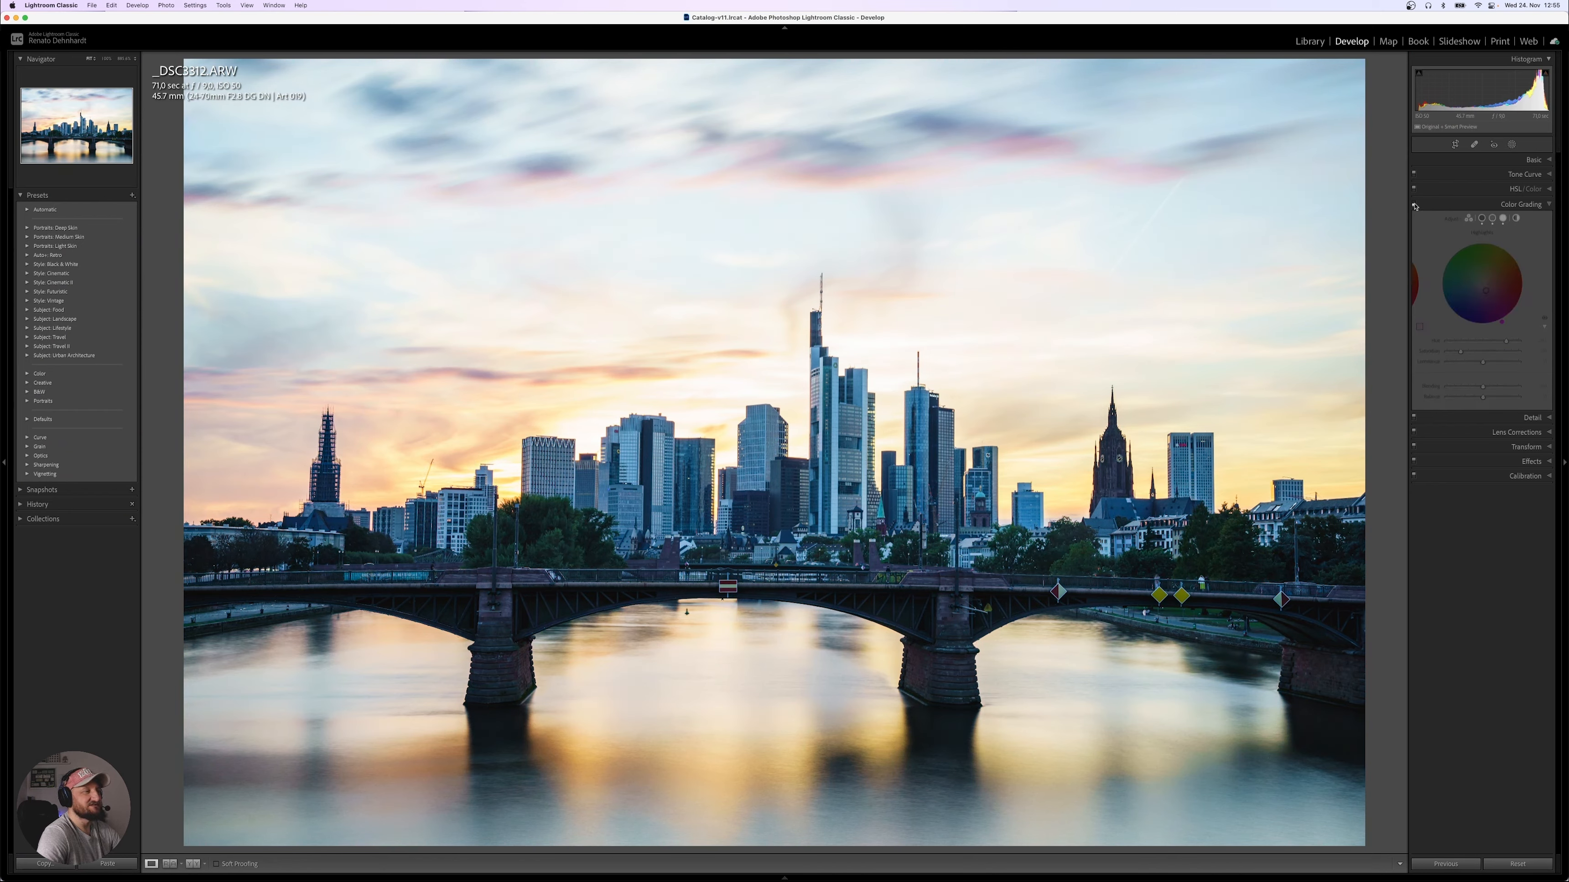
left_click(1415, 205)
left_click(1415, 206)
left_click(1415, 205)
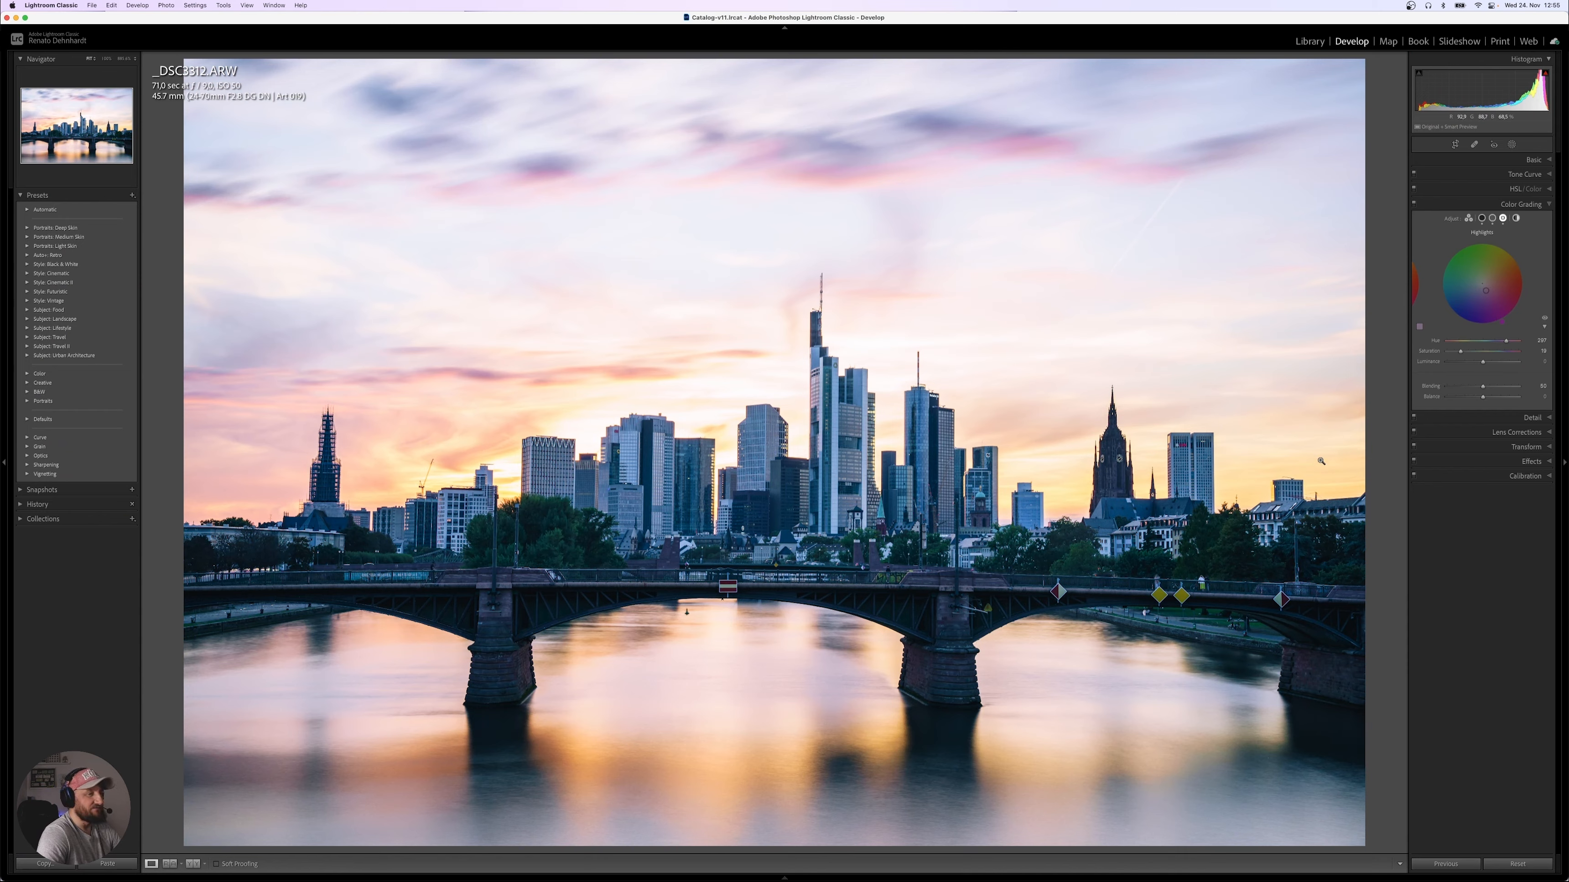
left_click(1415, 206)
left_click(1414, 206)
left_click(1415, 206)
left_click(1415, 205)
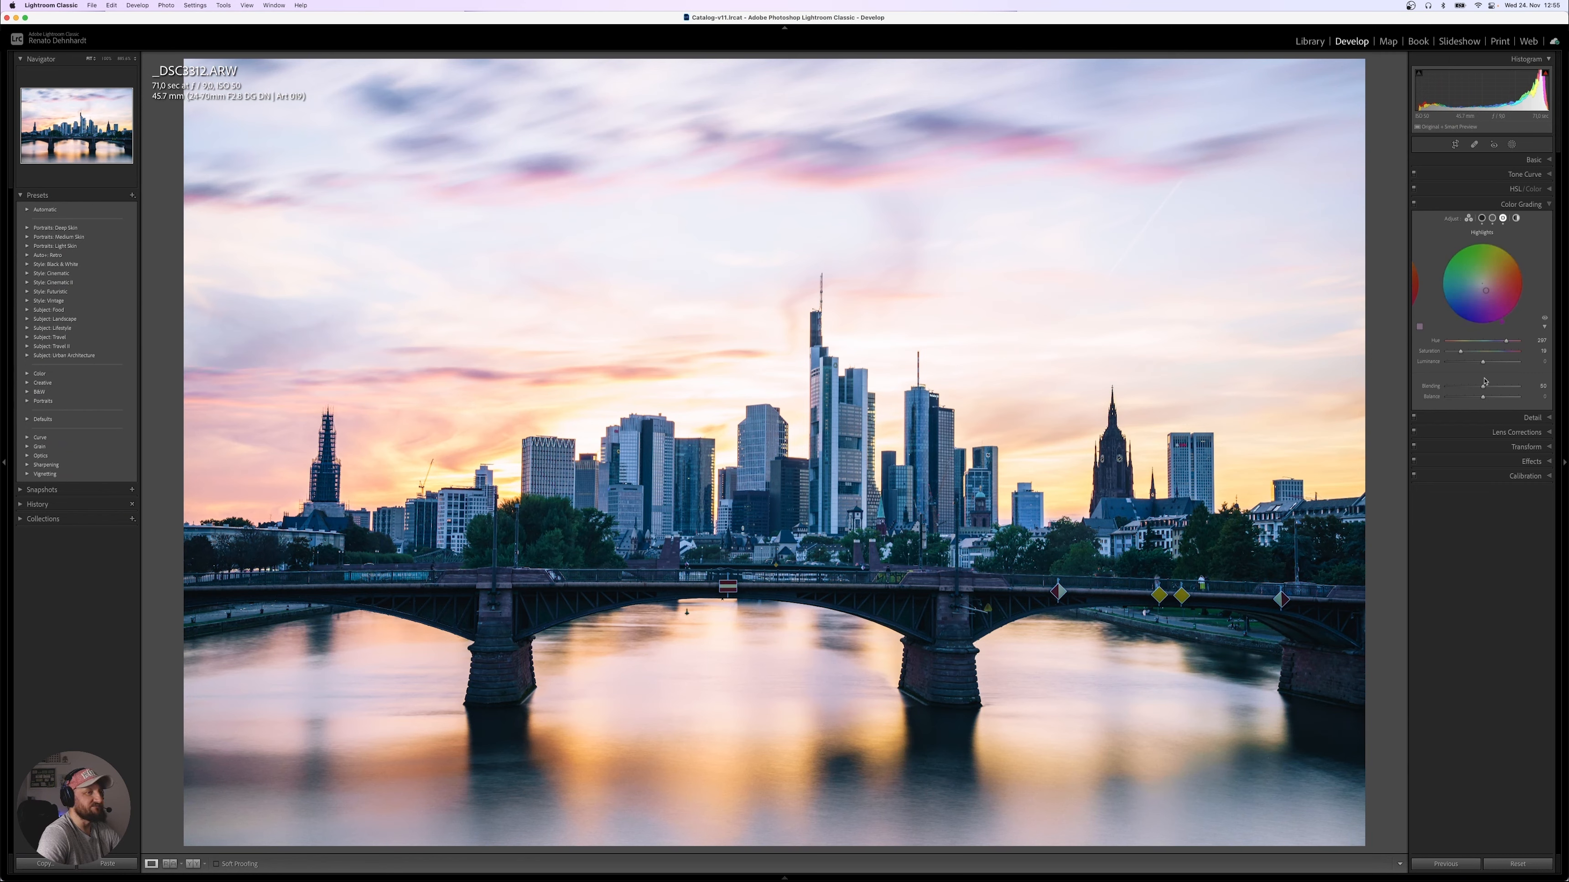
Set the sharpening to amount 80, radius 0.5, detail 100 and masking about 34, checking the mask preview.
left_click(1508, 418)
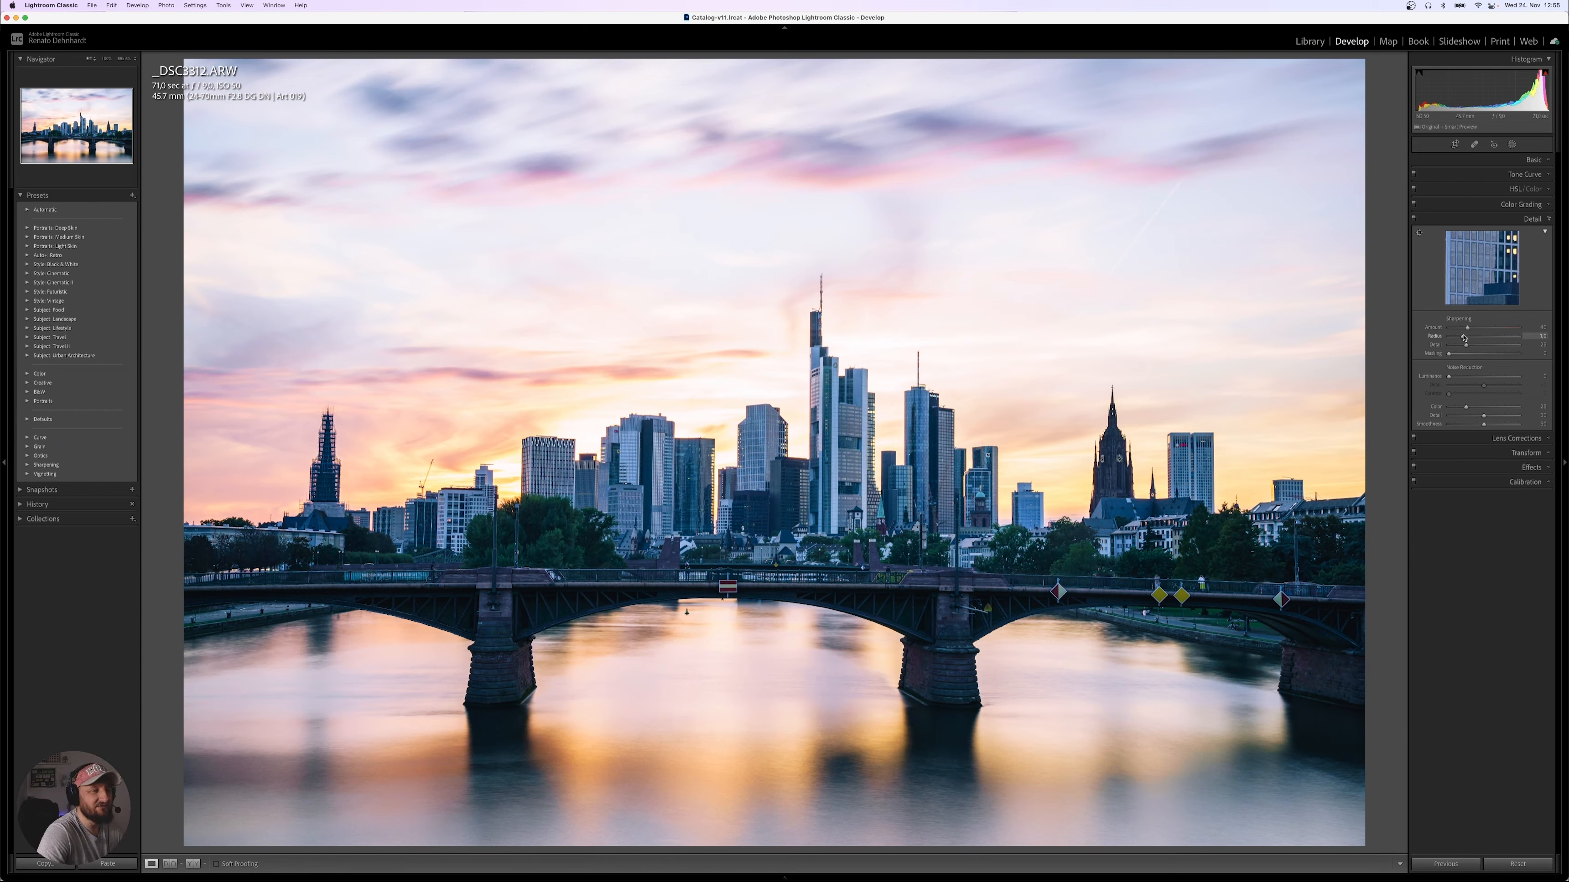
left_click_drag(1464, 336, 1449, 338)
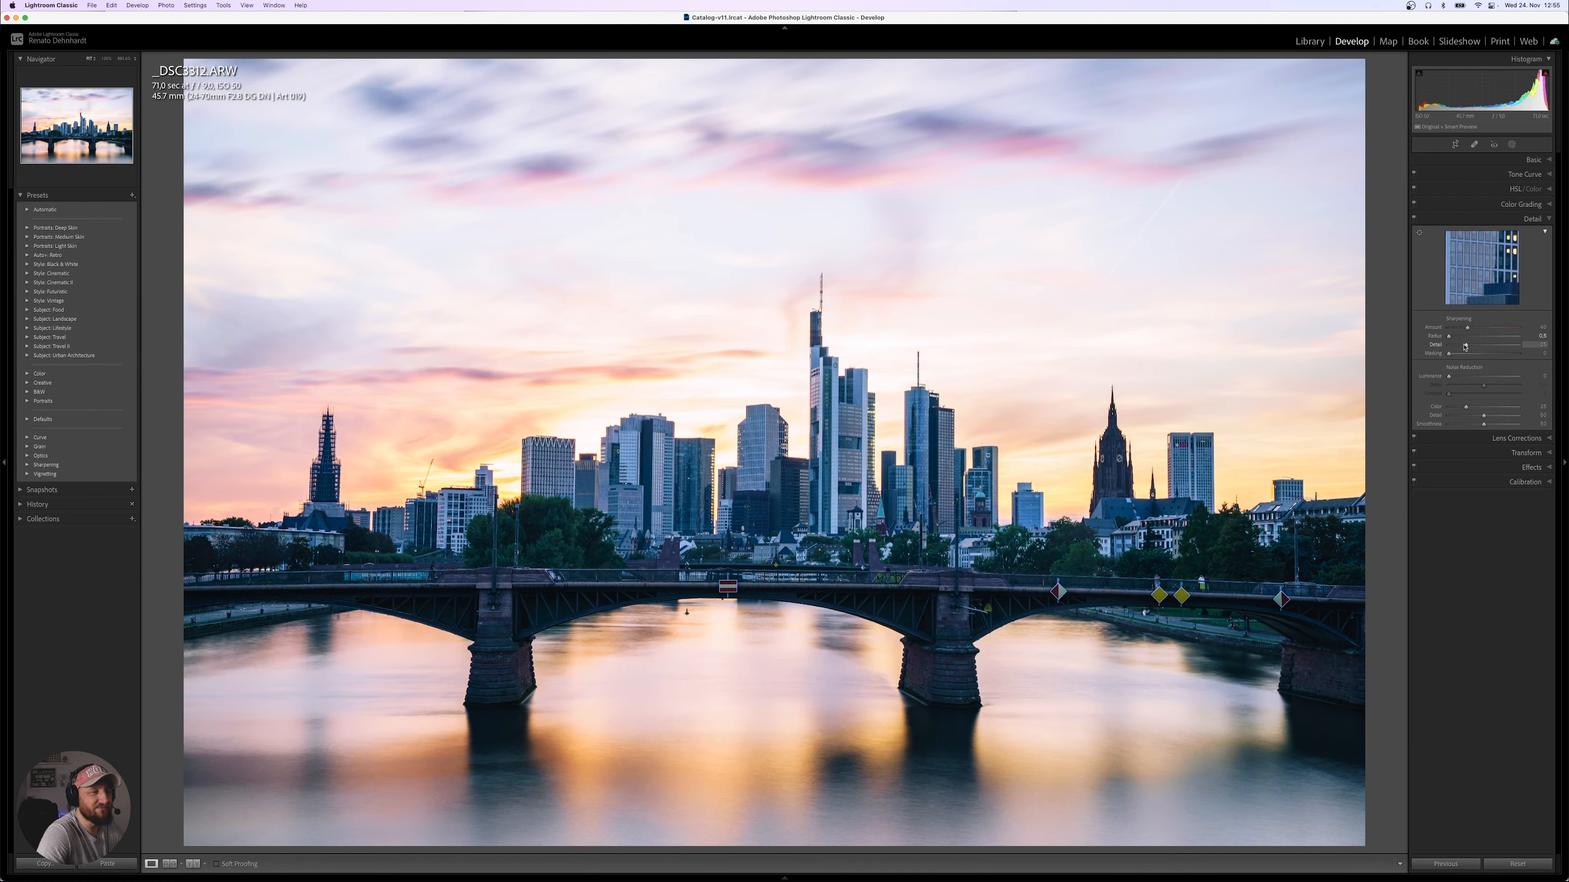
mouse_move(1492, 347)
left_mouse_down()
mouse_move(1519, 346)
mouse_move(1489, 330)
left_mouse_up()
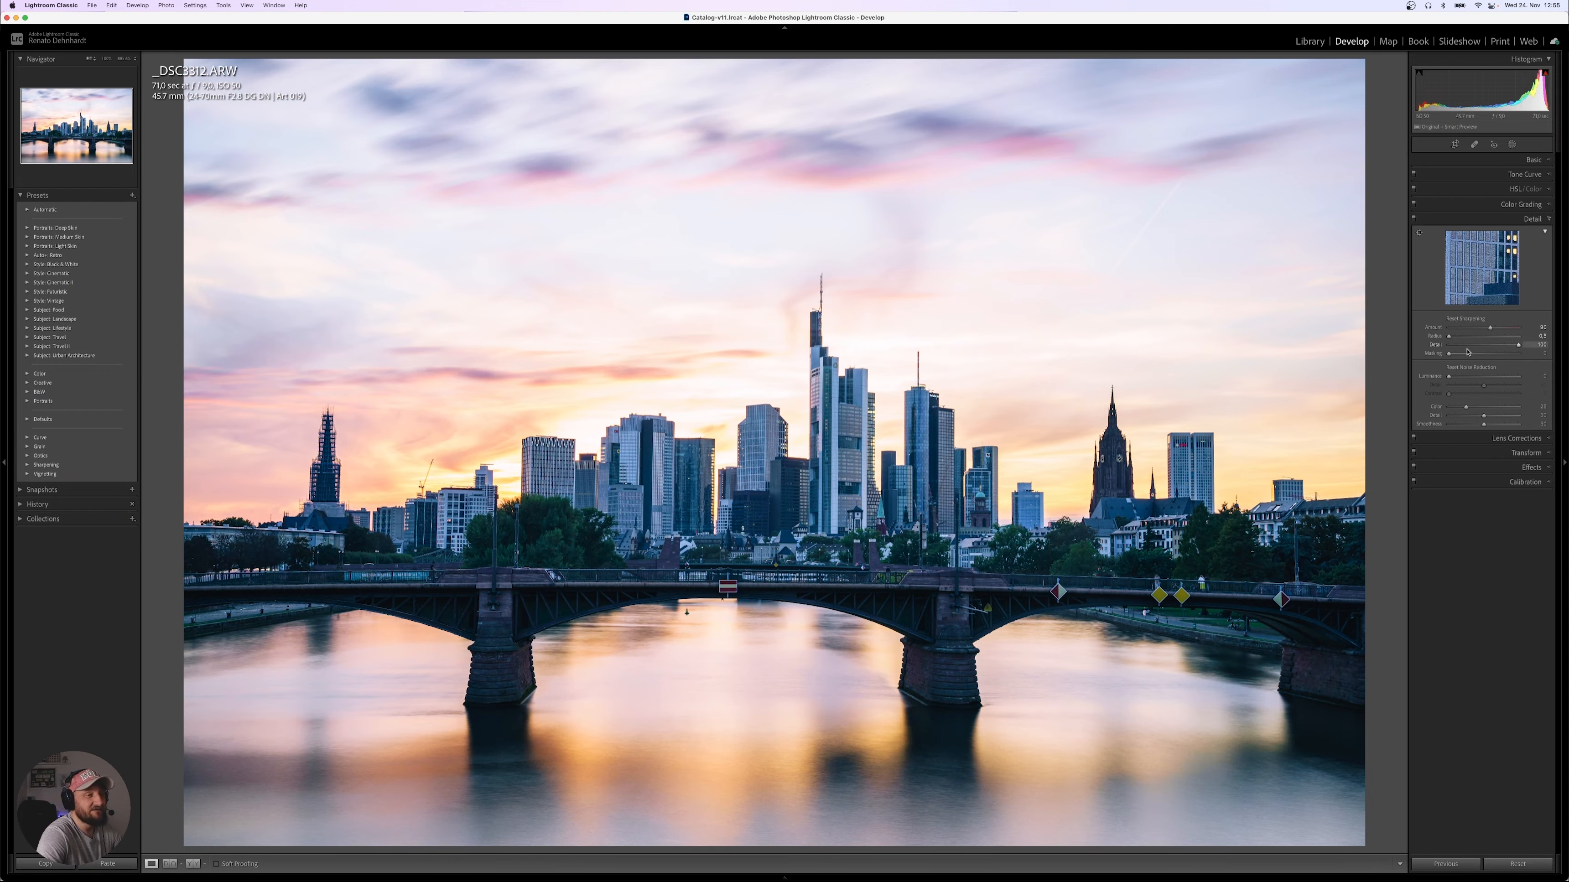
left_click_drag(1449, 353, 1471, 357)
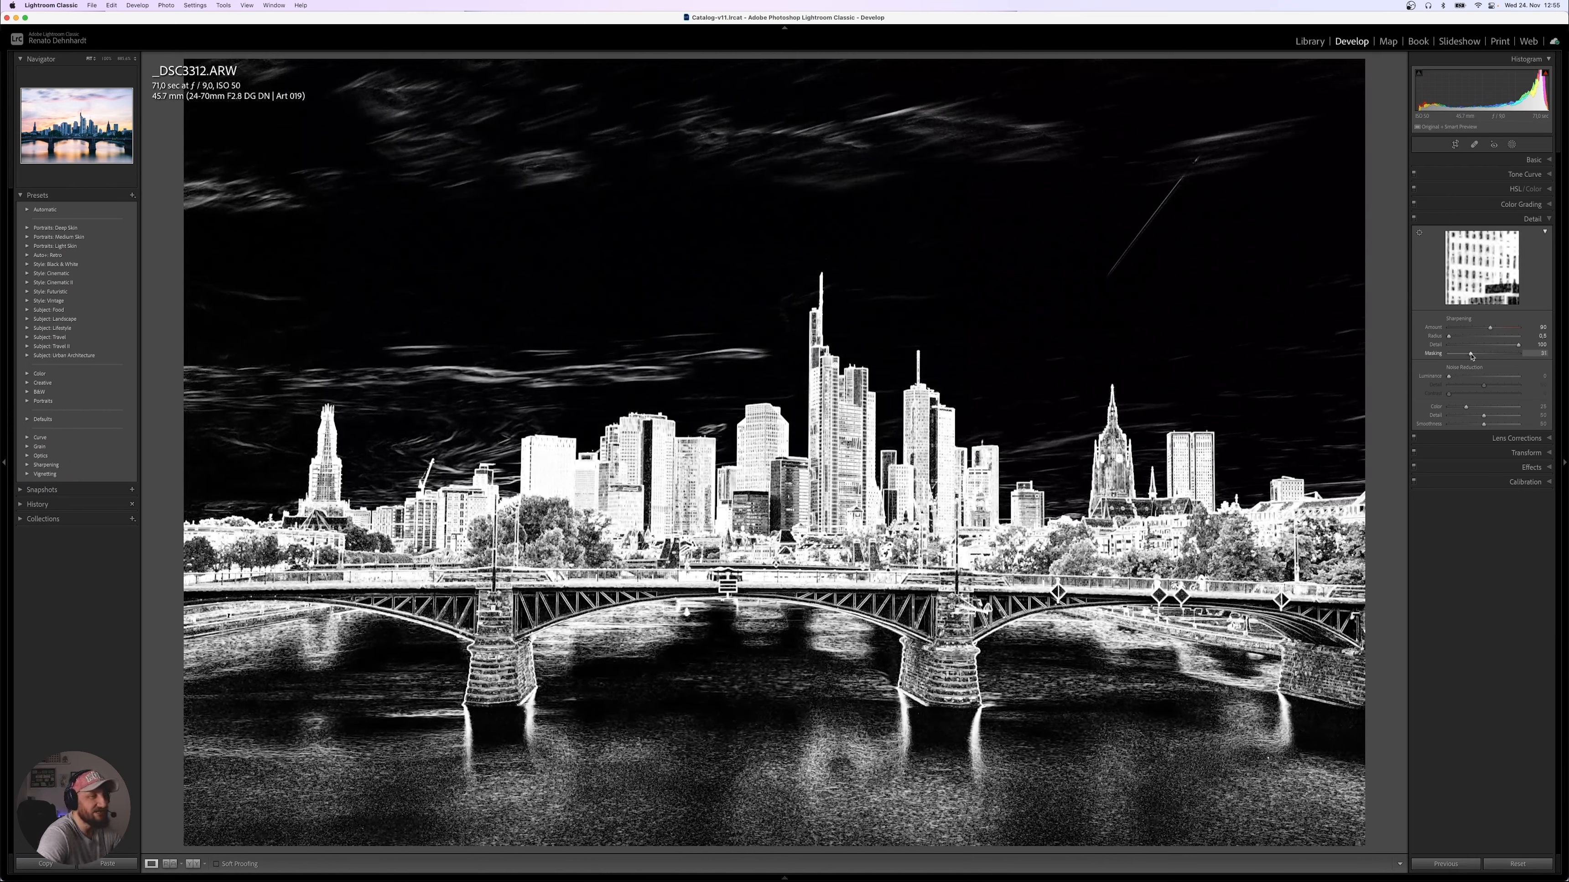
left_click_drag(1474, 355, 1474, 356)
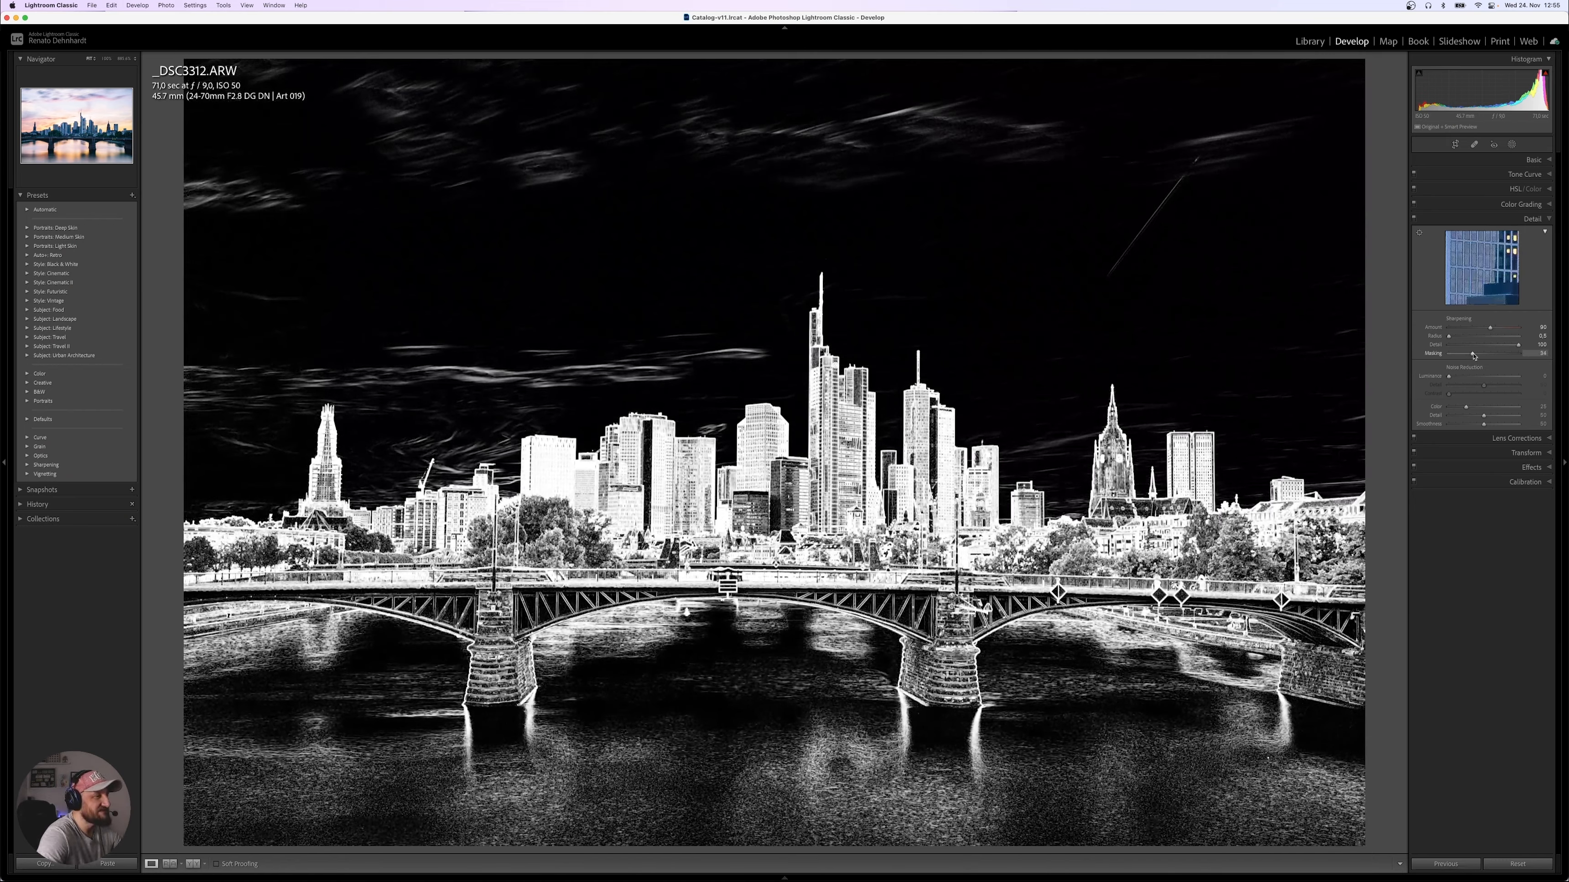
Examine the skyscrapers up close with the Detail adjustments off and on to judge the sharpening.
left_click(965, 431)
left_click_drag(712, 509, 751, 453)
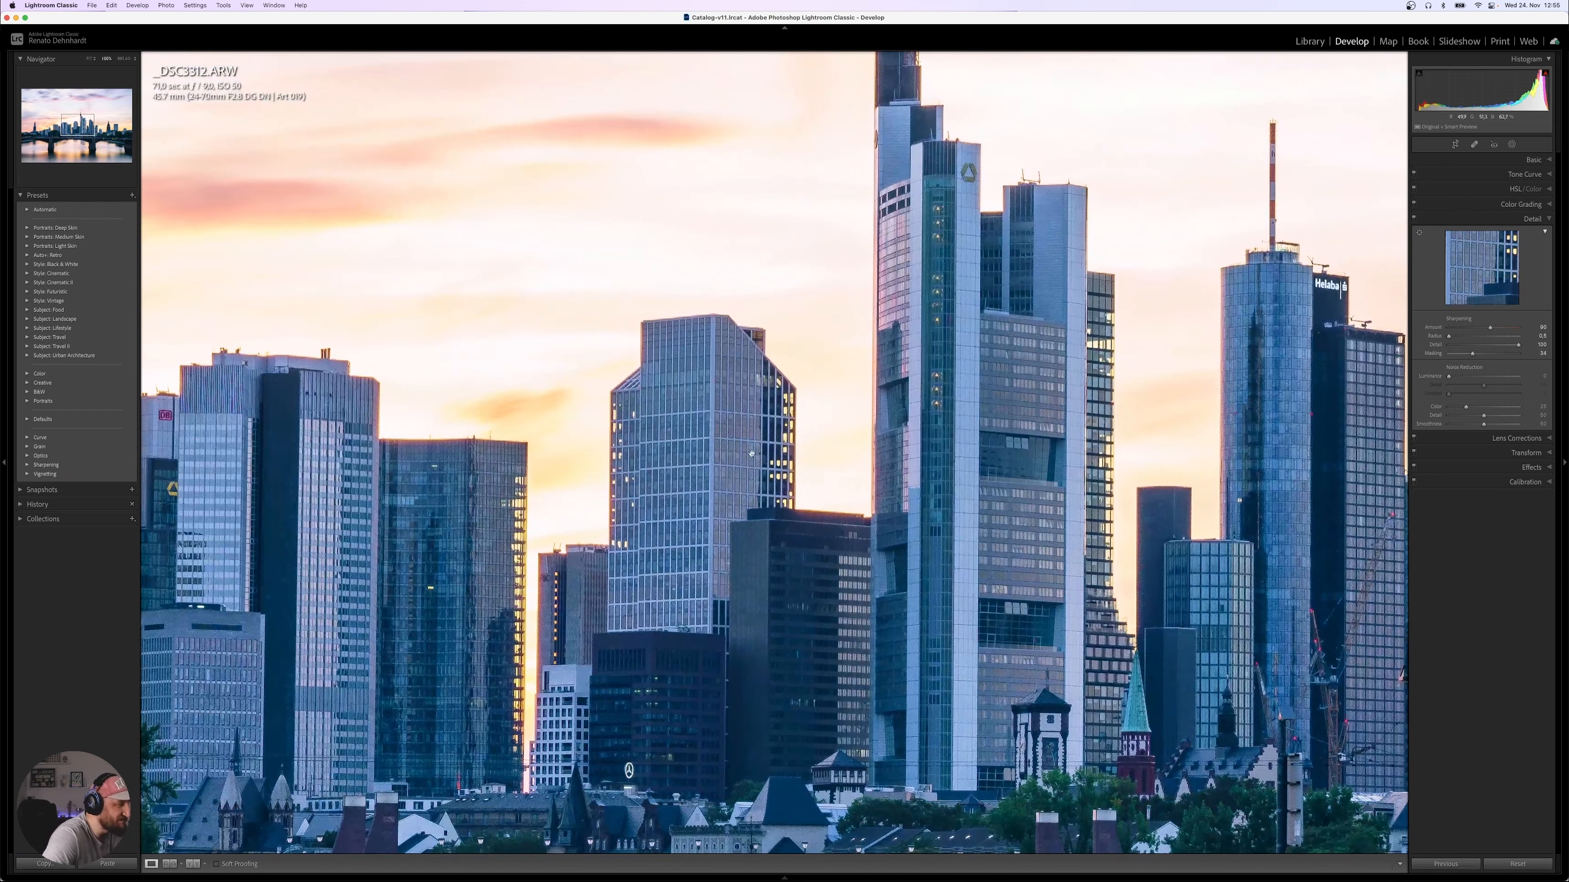
left_click(1414, 220)
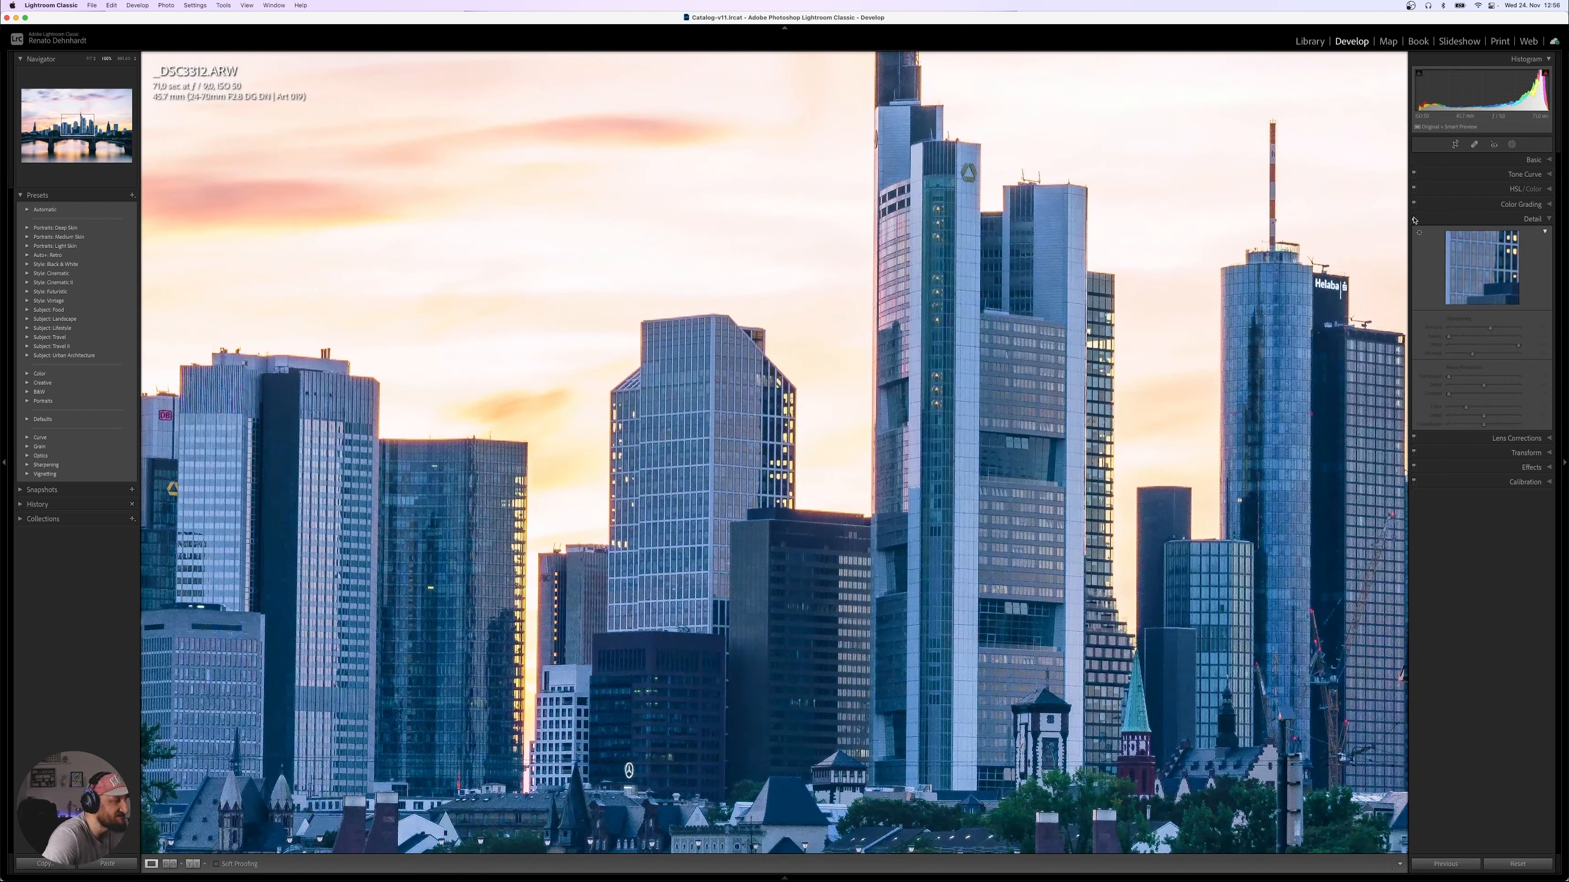
left_click(1415, 220)
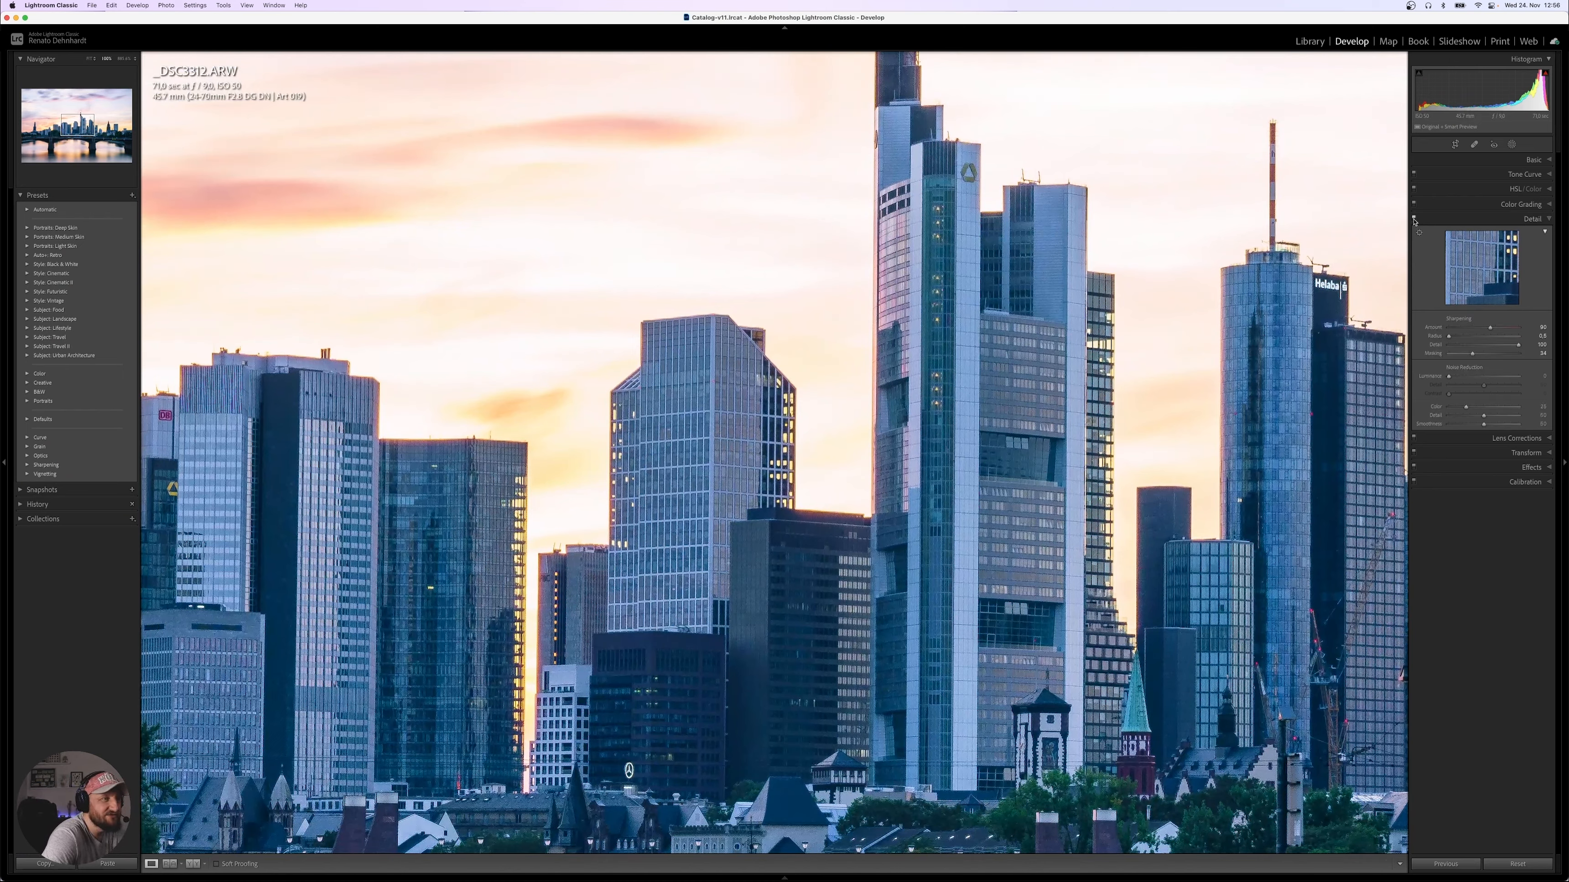
left_click(1415, 219)
left_click(1415, 219)
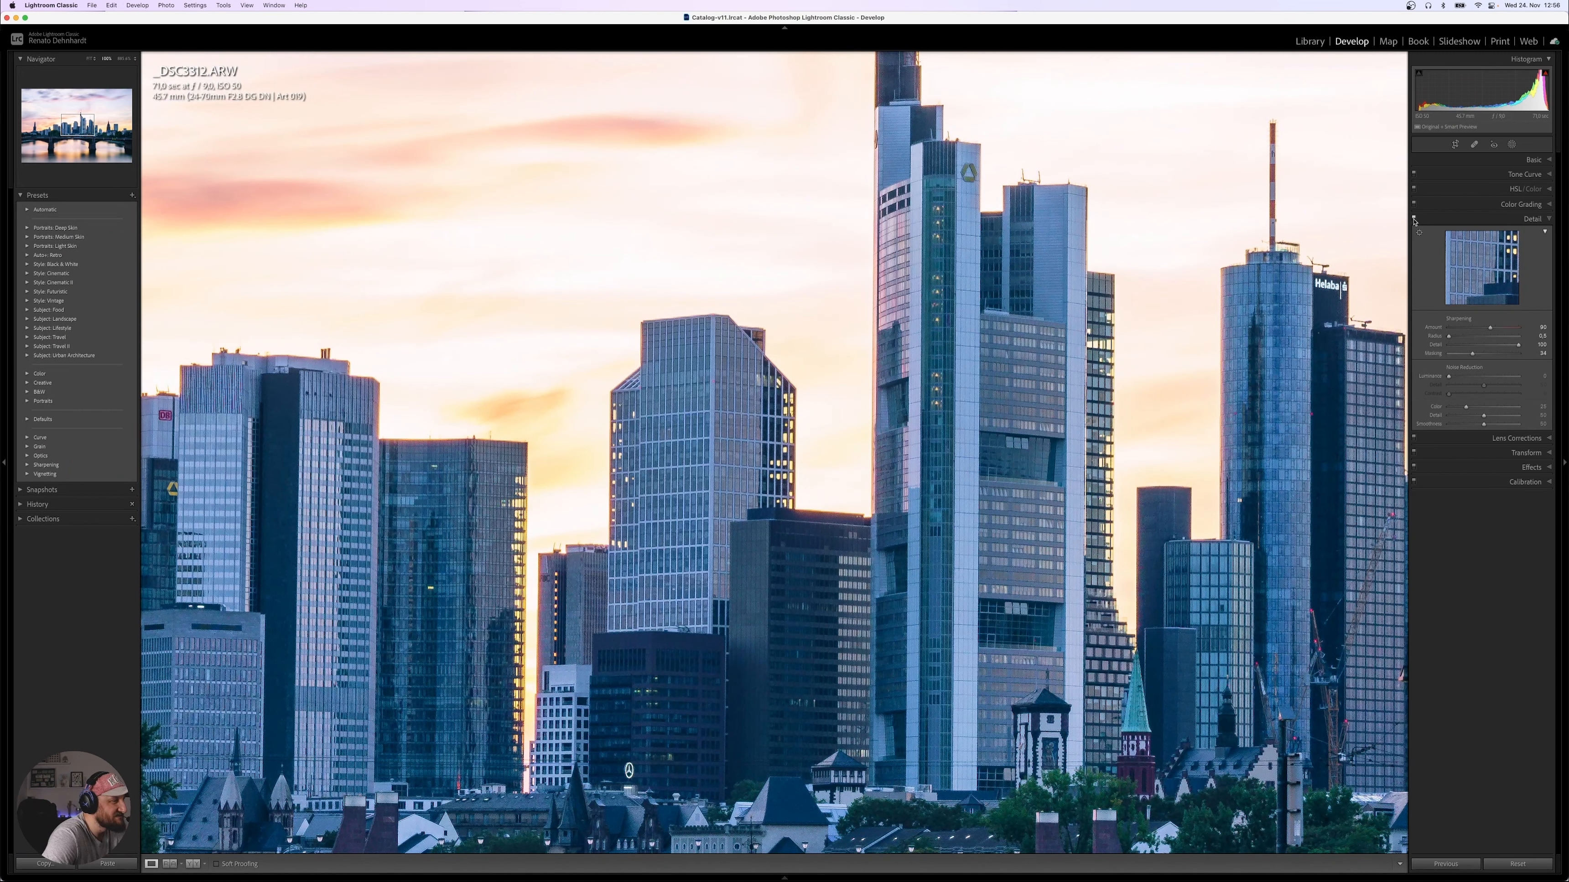
left_click(1415, 219)
left_click(1415, 219)
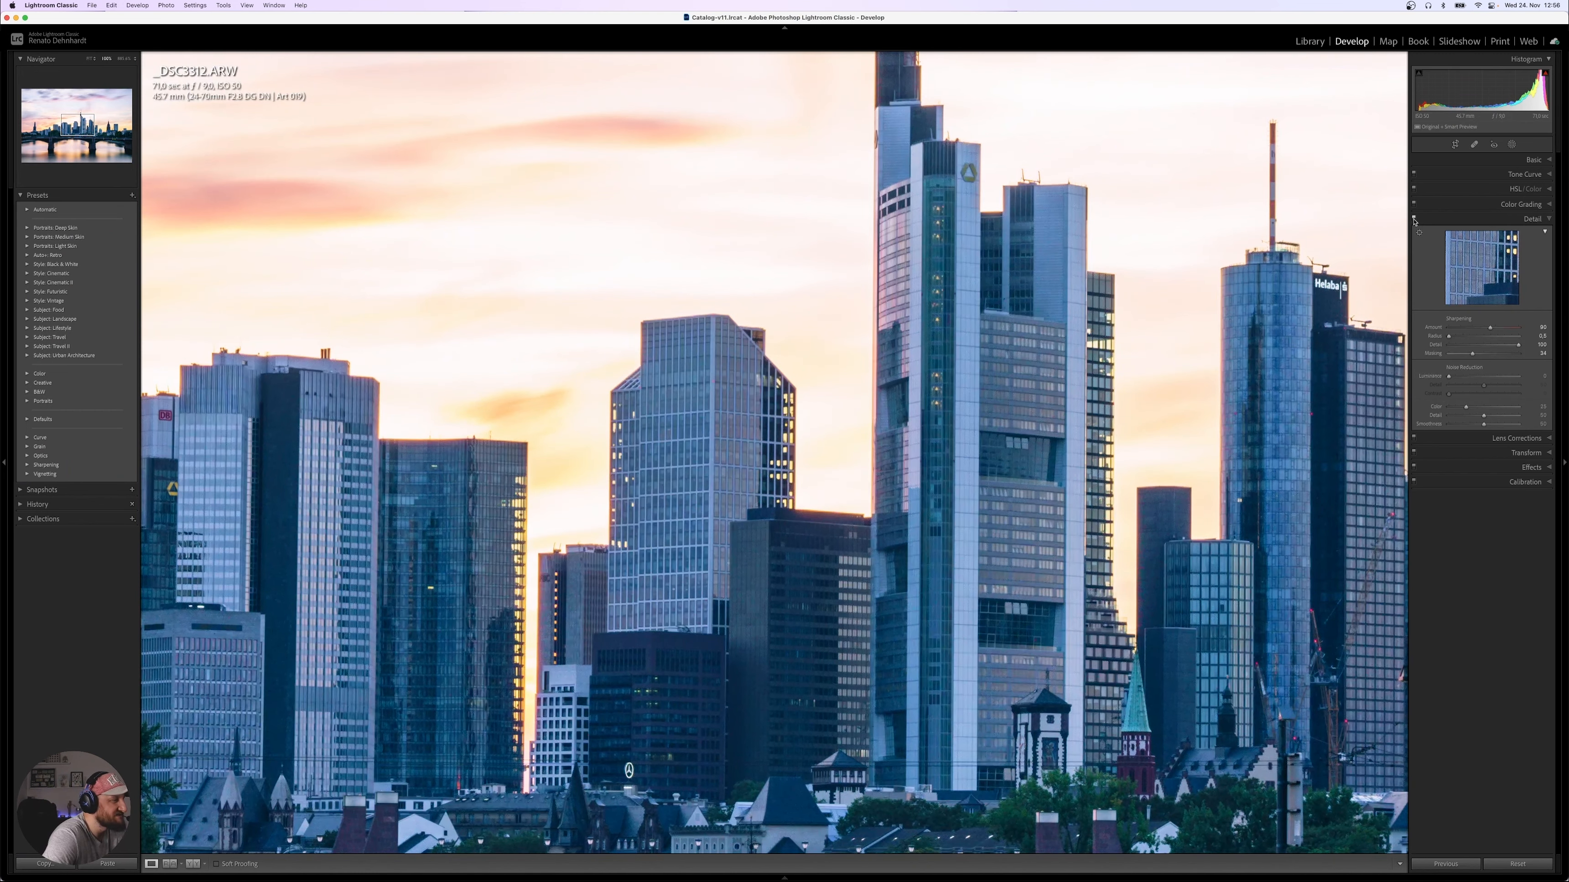
left_click(709, 452)
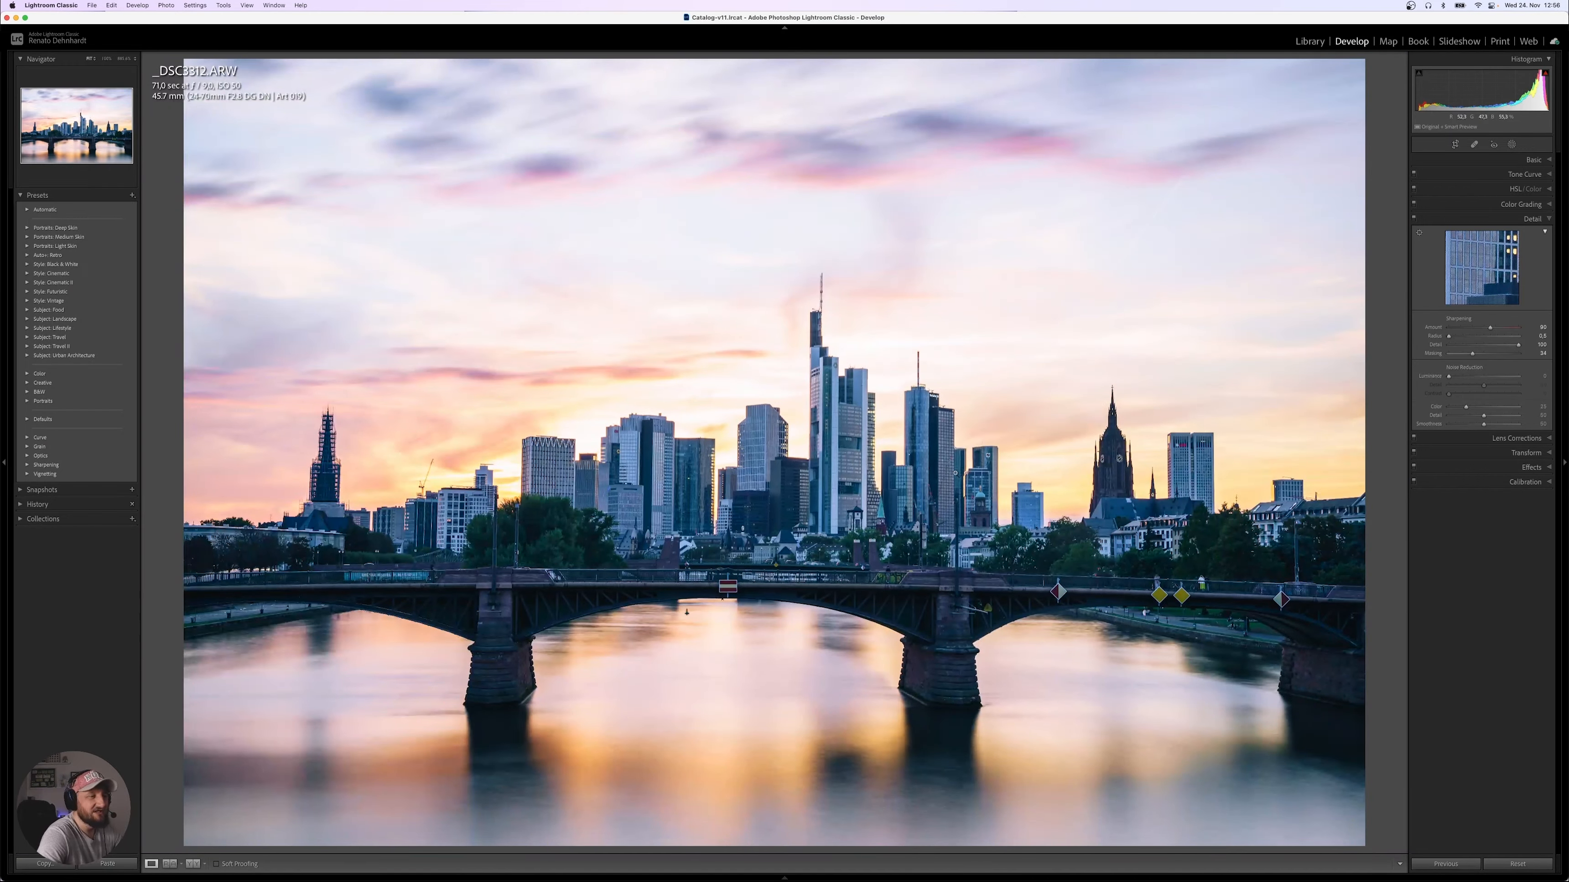
Set the luminance noise reduction to about 10 while viewing the skyscrapers up close.
left_click(776, 458)
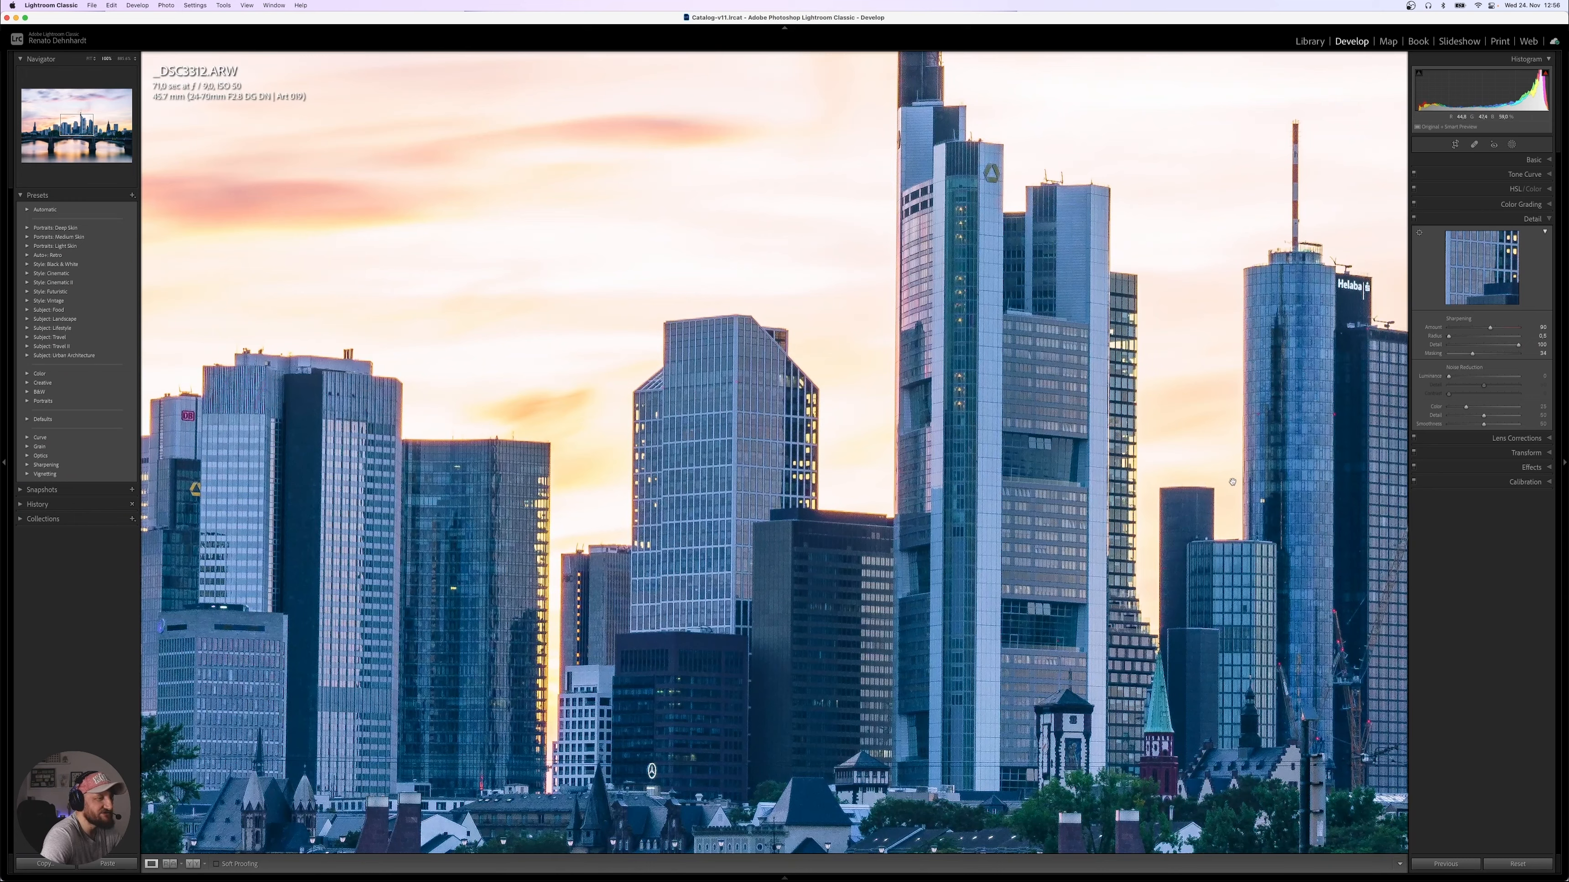
left_click_drag(1451, 379, 1453, 379)
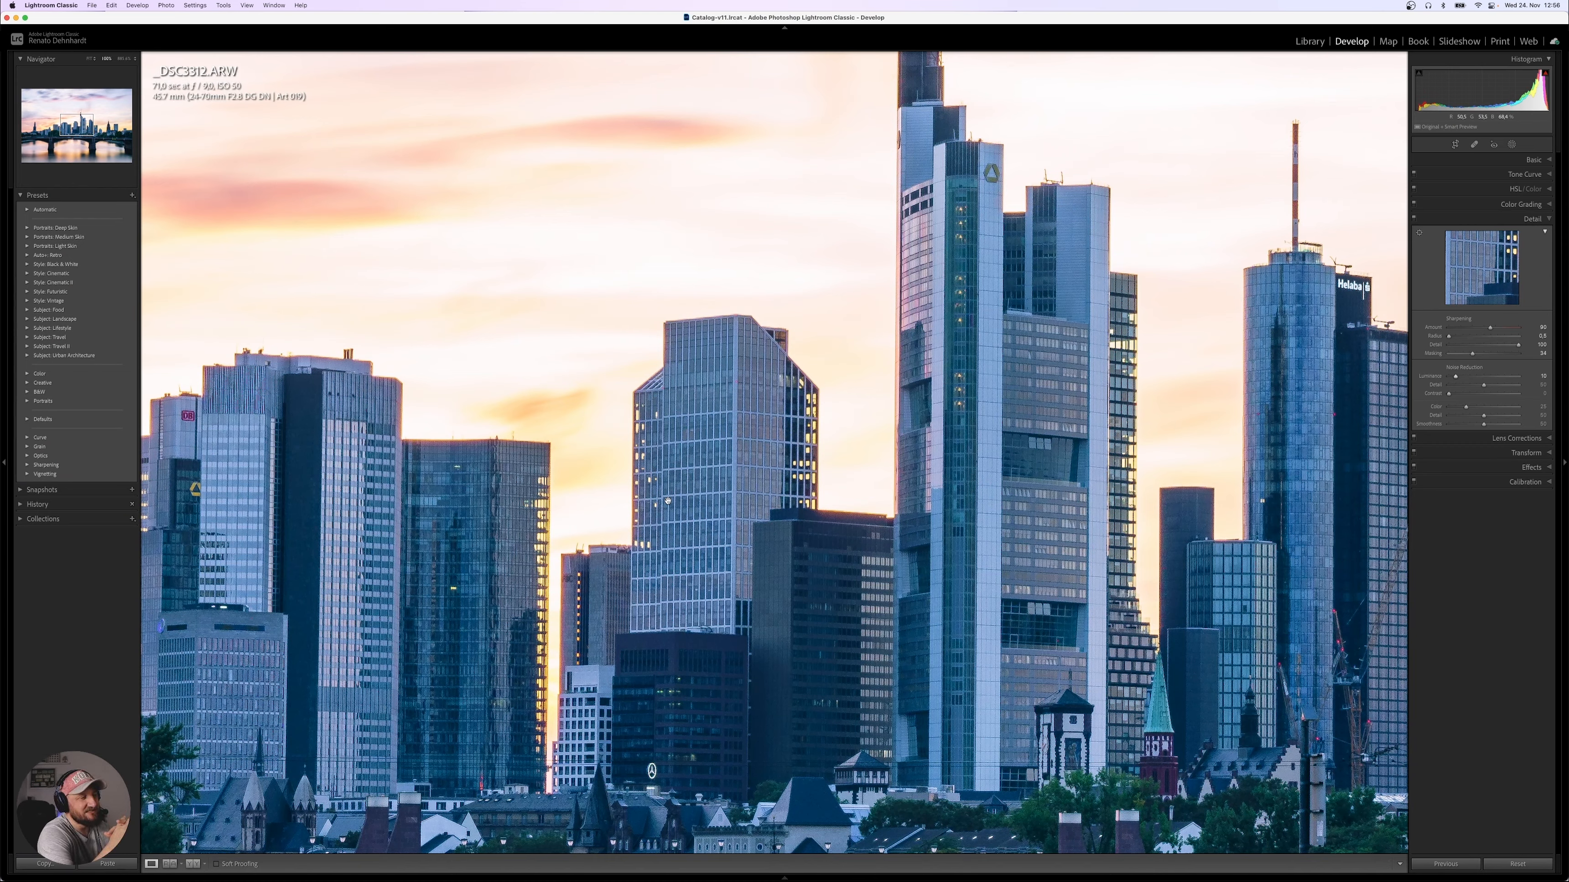
left_click(364, 554)
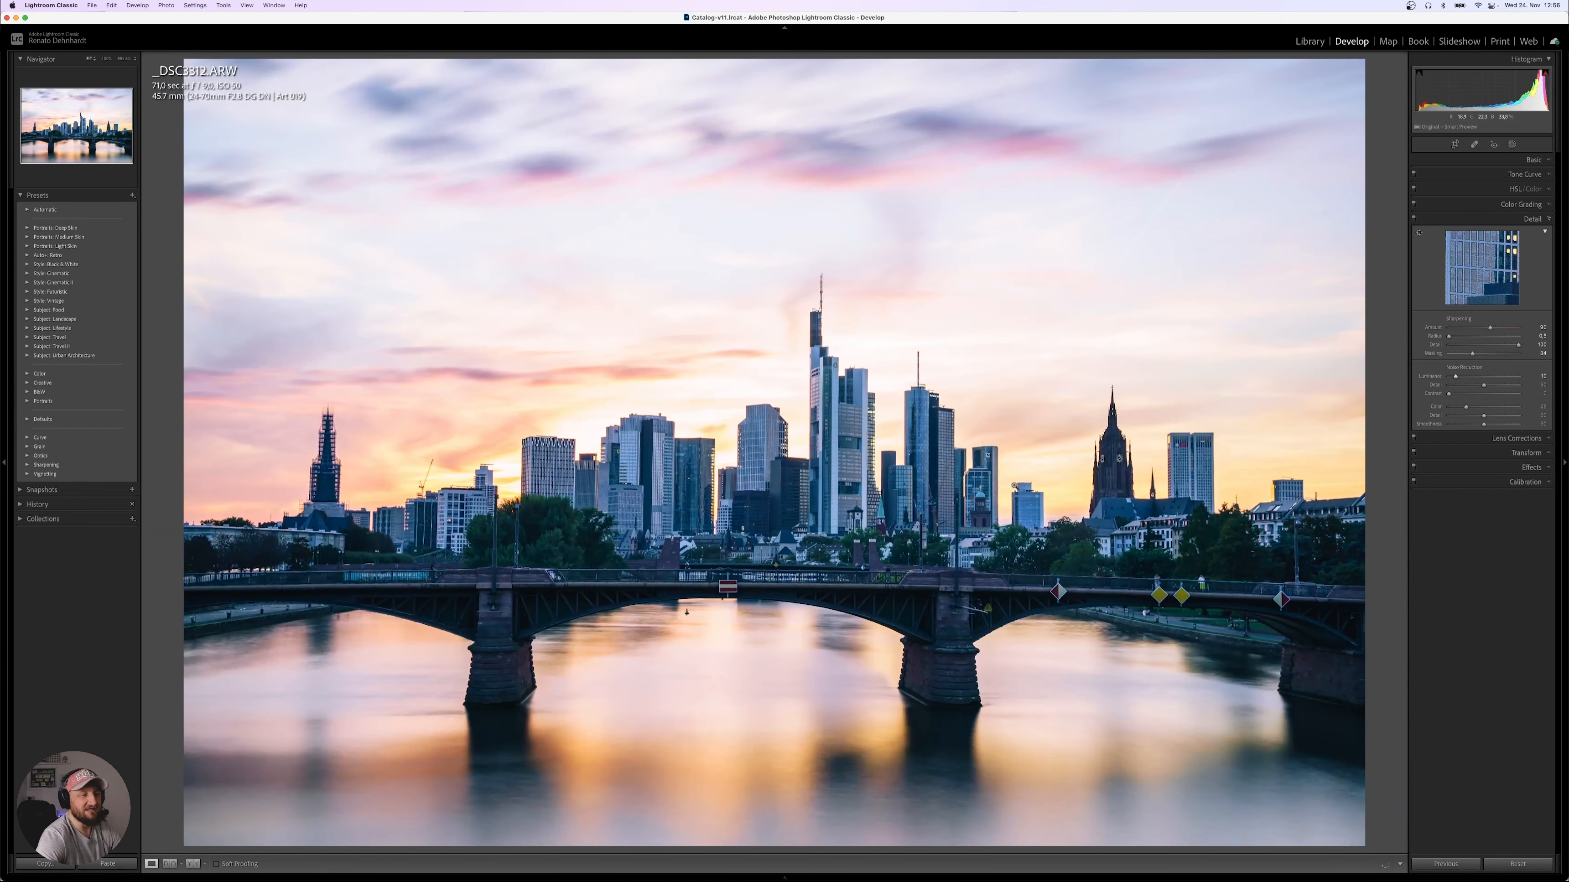
Enable chromatic aberration removal and lens profile corrections, comparing the photo with the profile corrections off and on.
left_click(1489, 439)
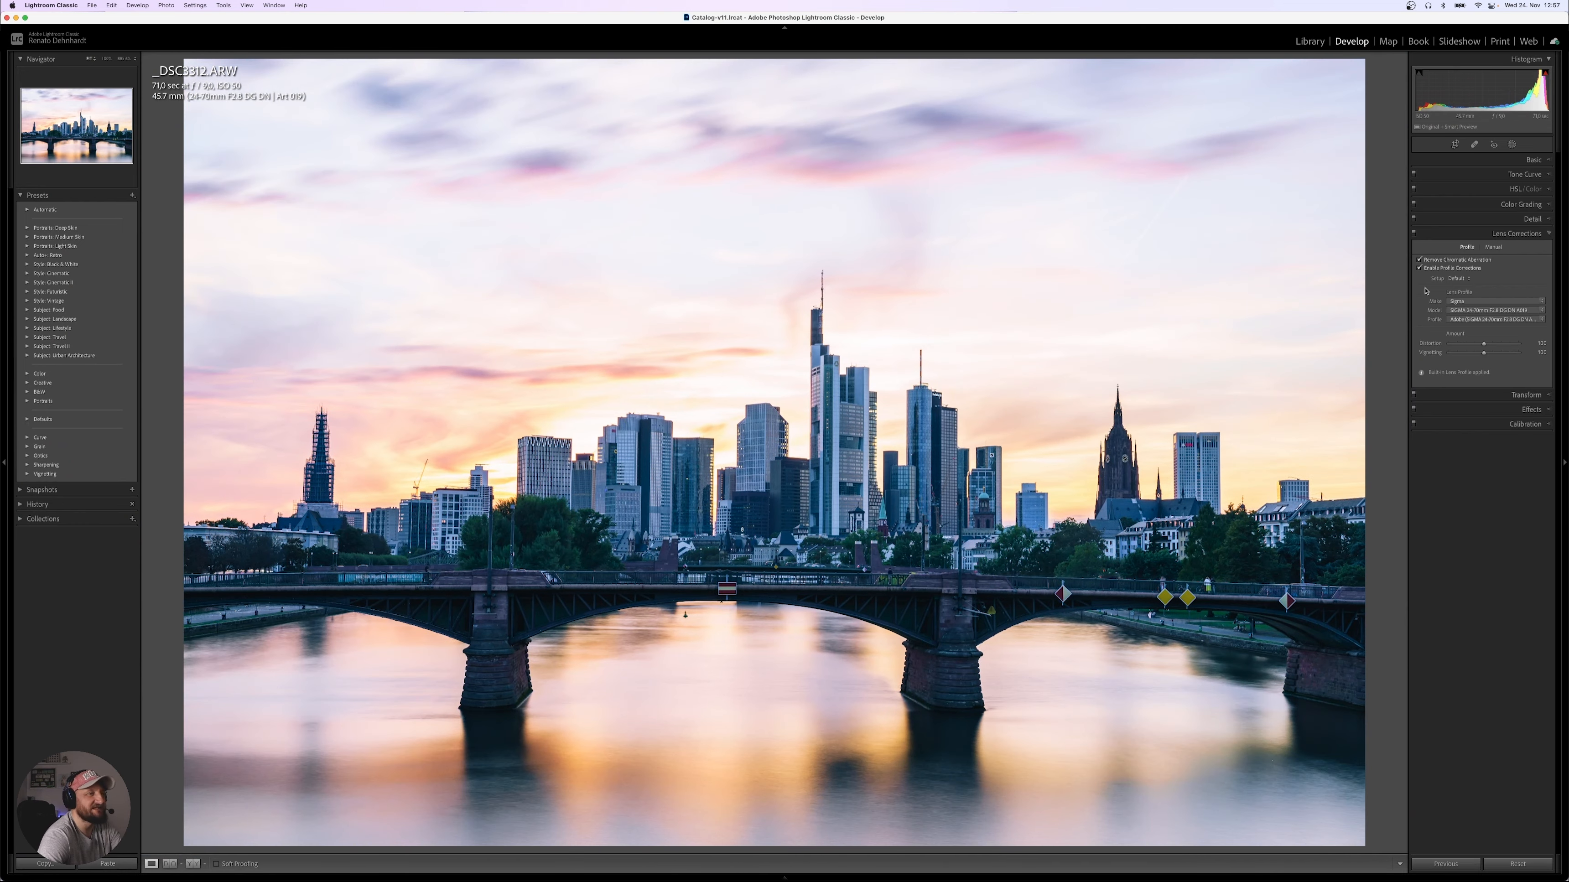
left_click(1420, 268)
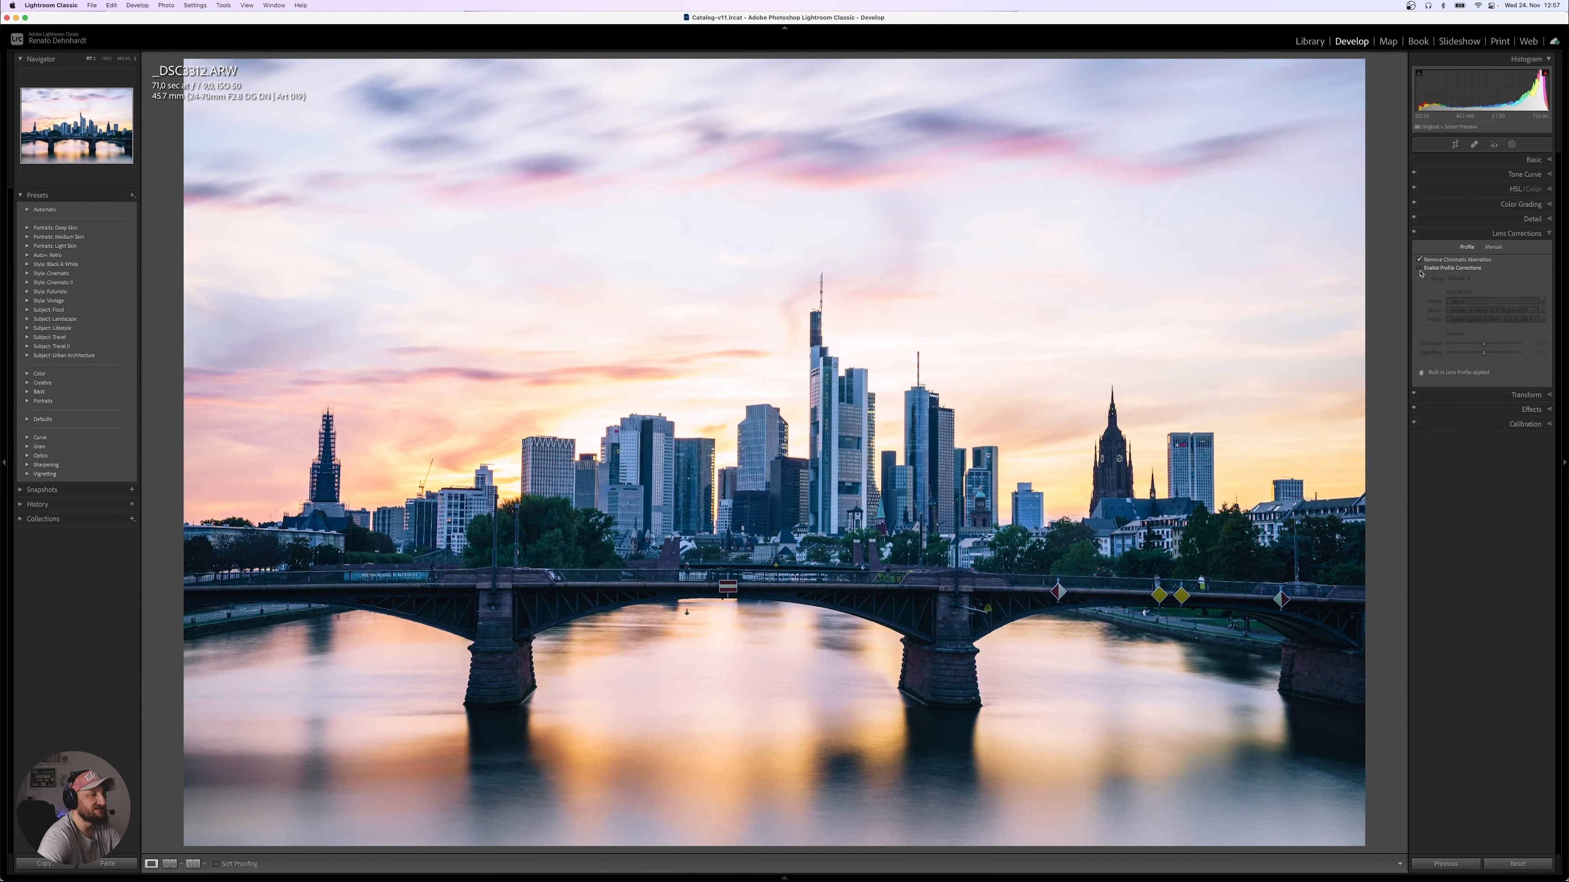
left_click(1419, 268)
left_click(1420, 268)
left_click(1420, 268)
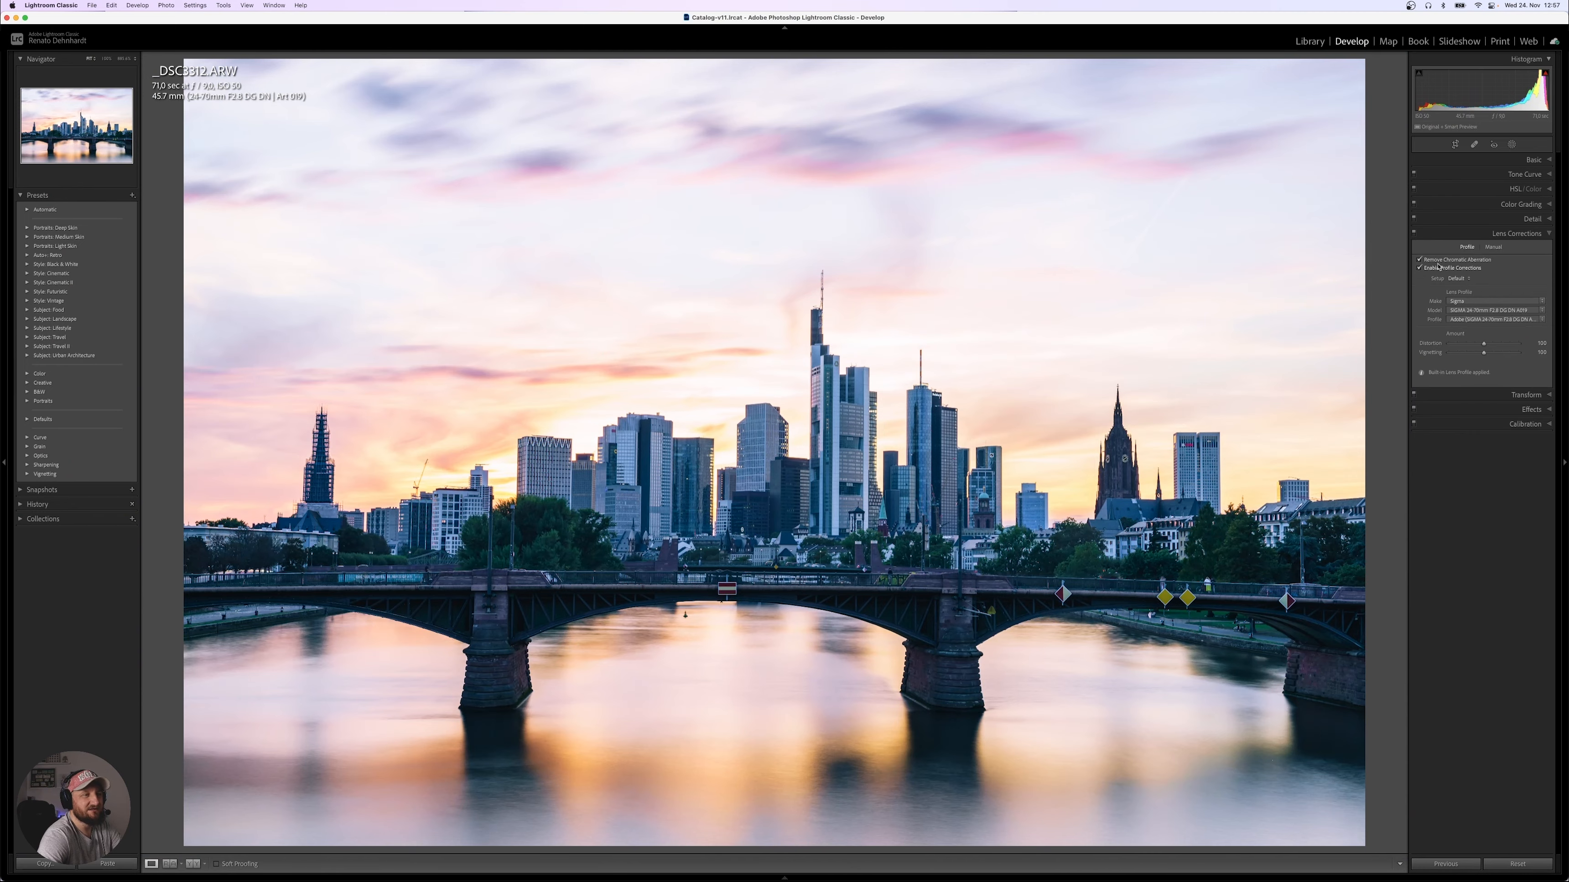
Sample a purple fringe colour on the skyscrapers with the manual defringe eyedropper.
left_click(1494, 248)
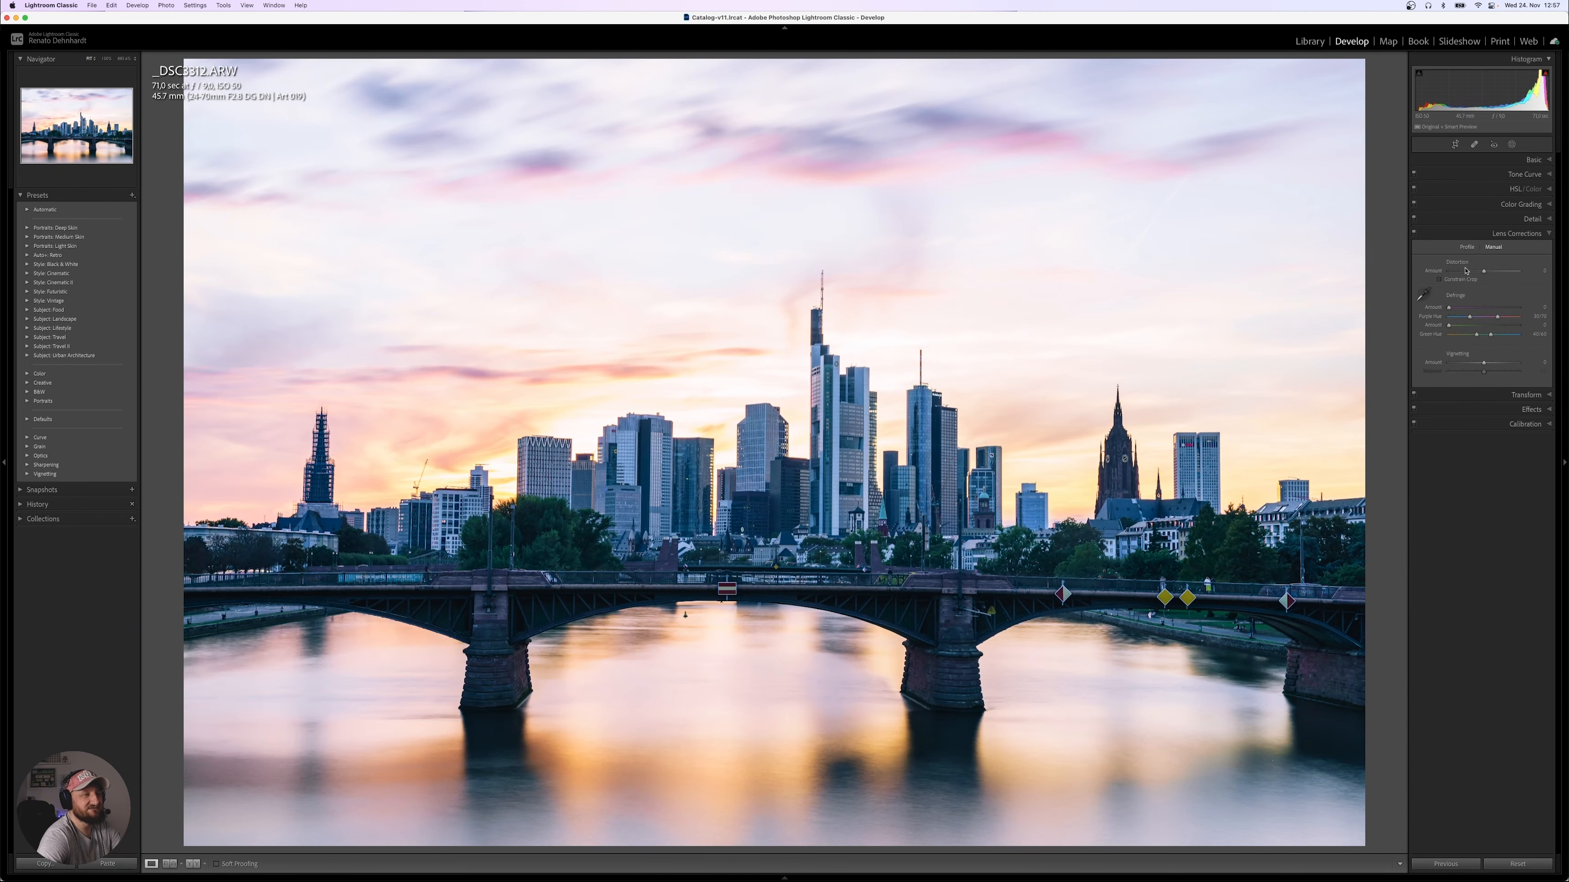
left_click(868, 380)
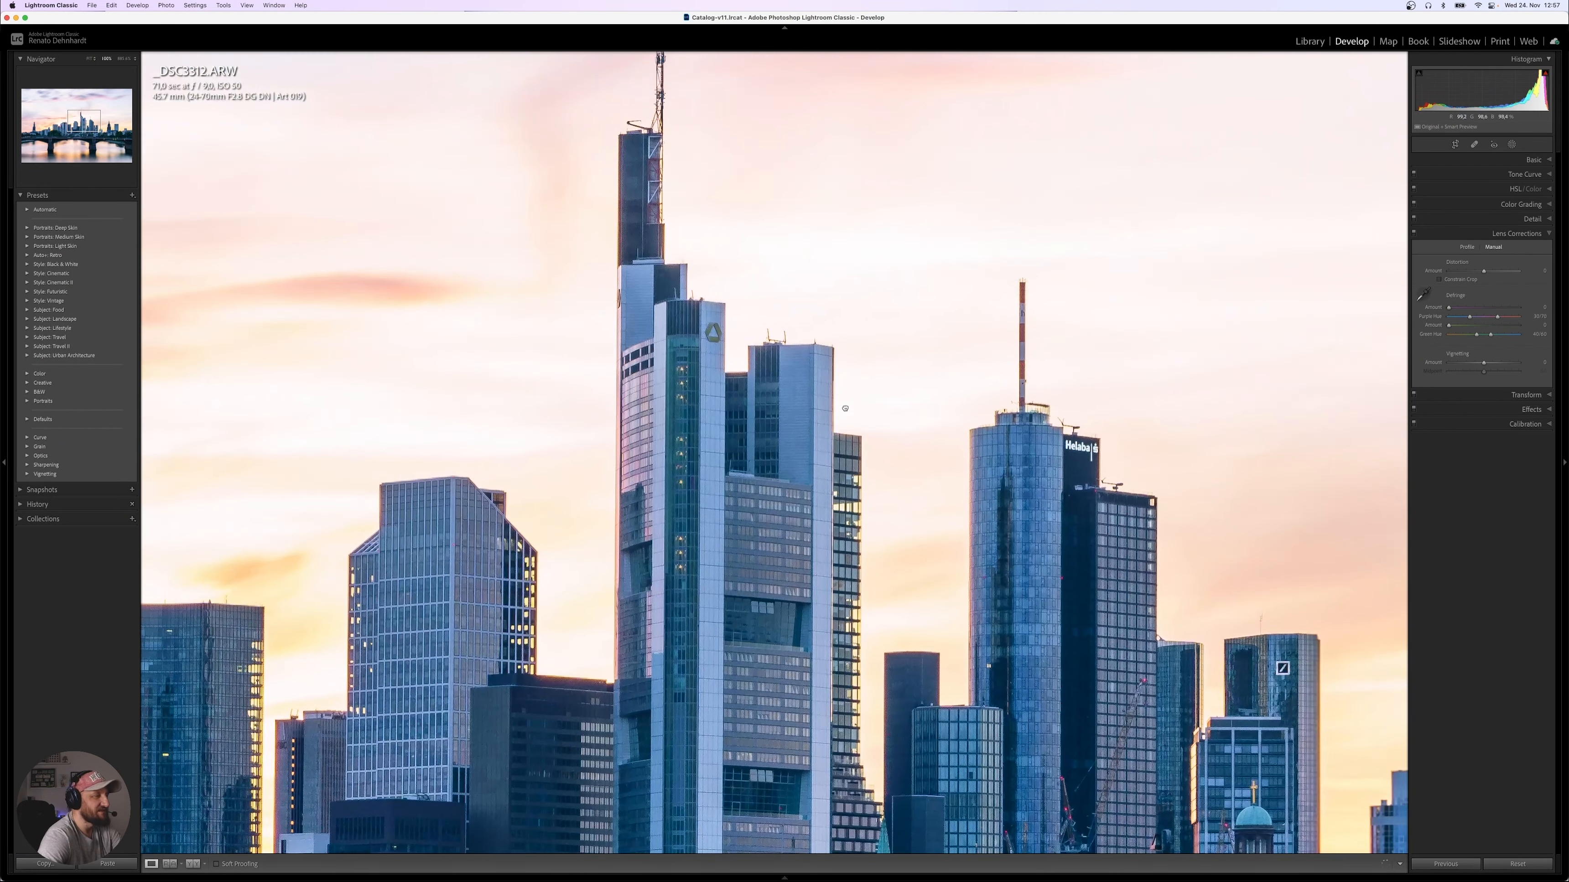
mouse_move(845, 409)
left_mouse_down()
mouse_move(818, 396)
mouse_move(850, 438)
left_mouse_up()
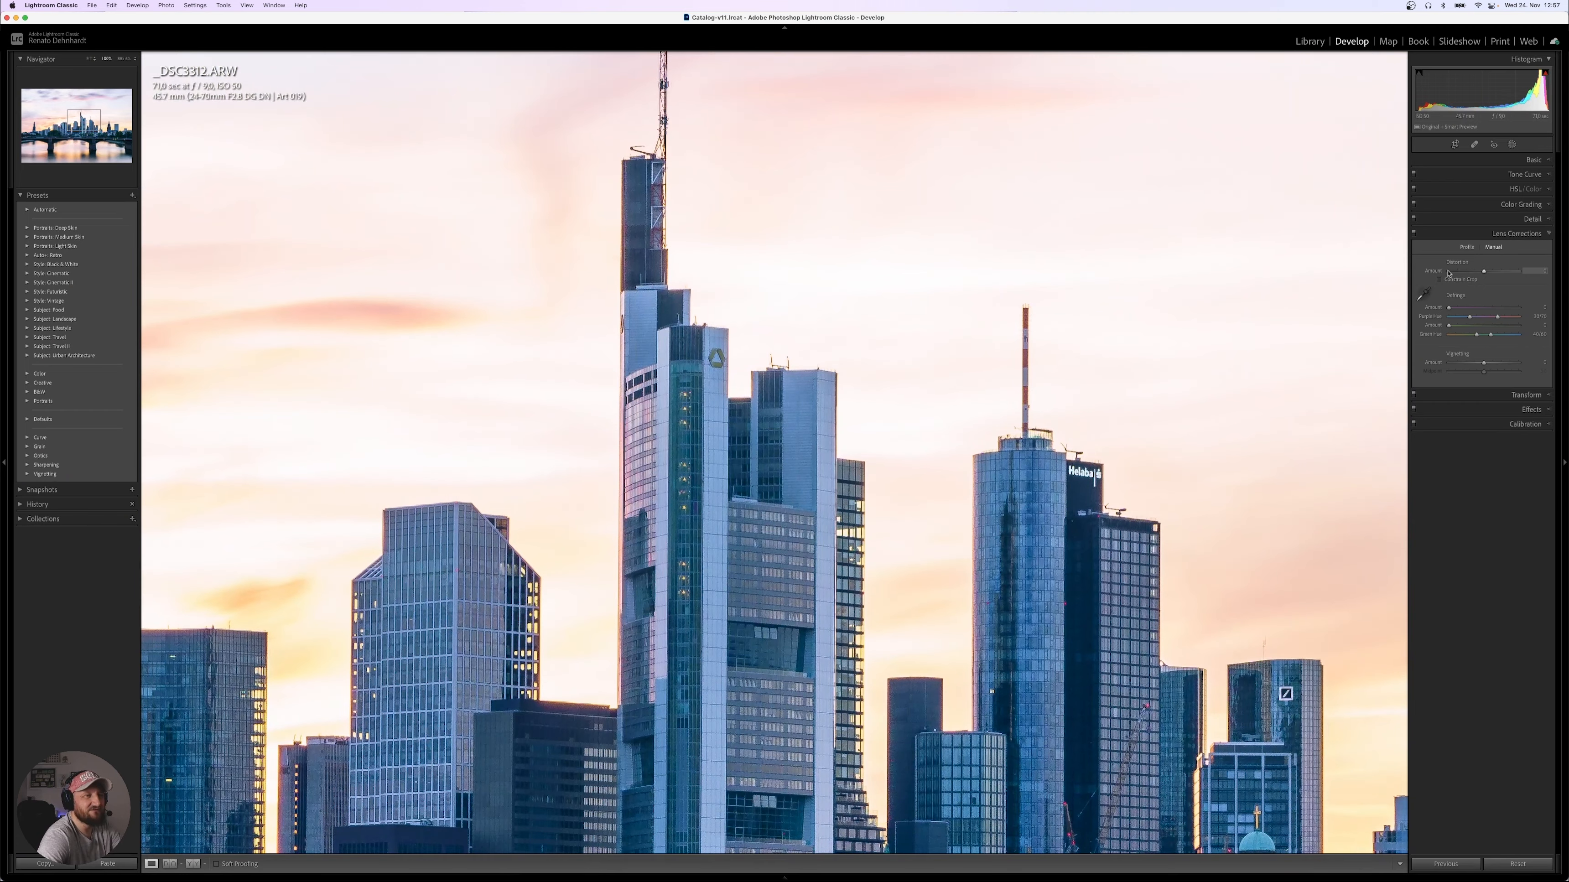
left_click(1424, 295)
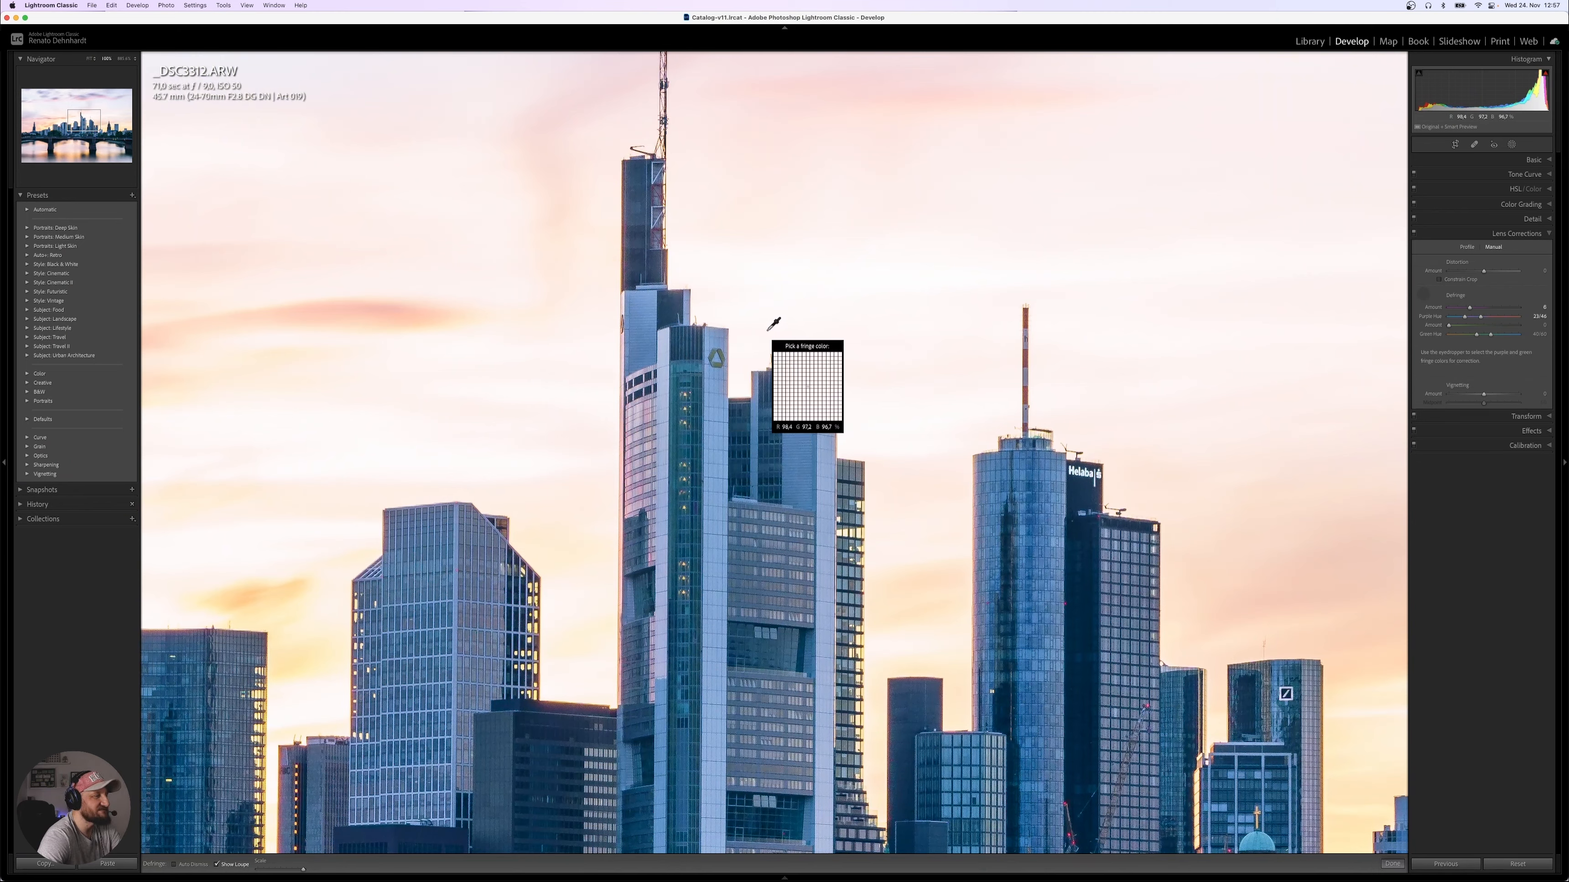
key("Escape")
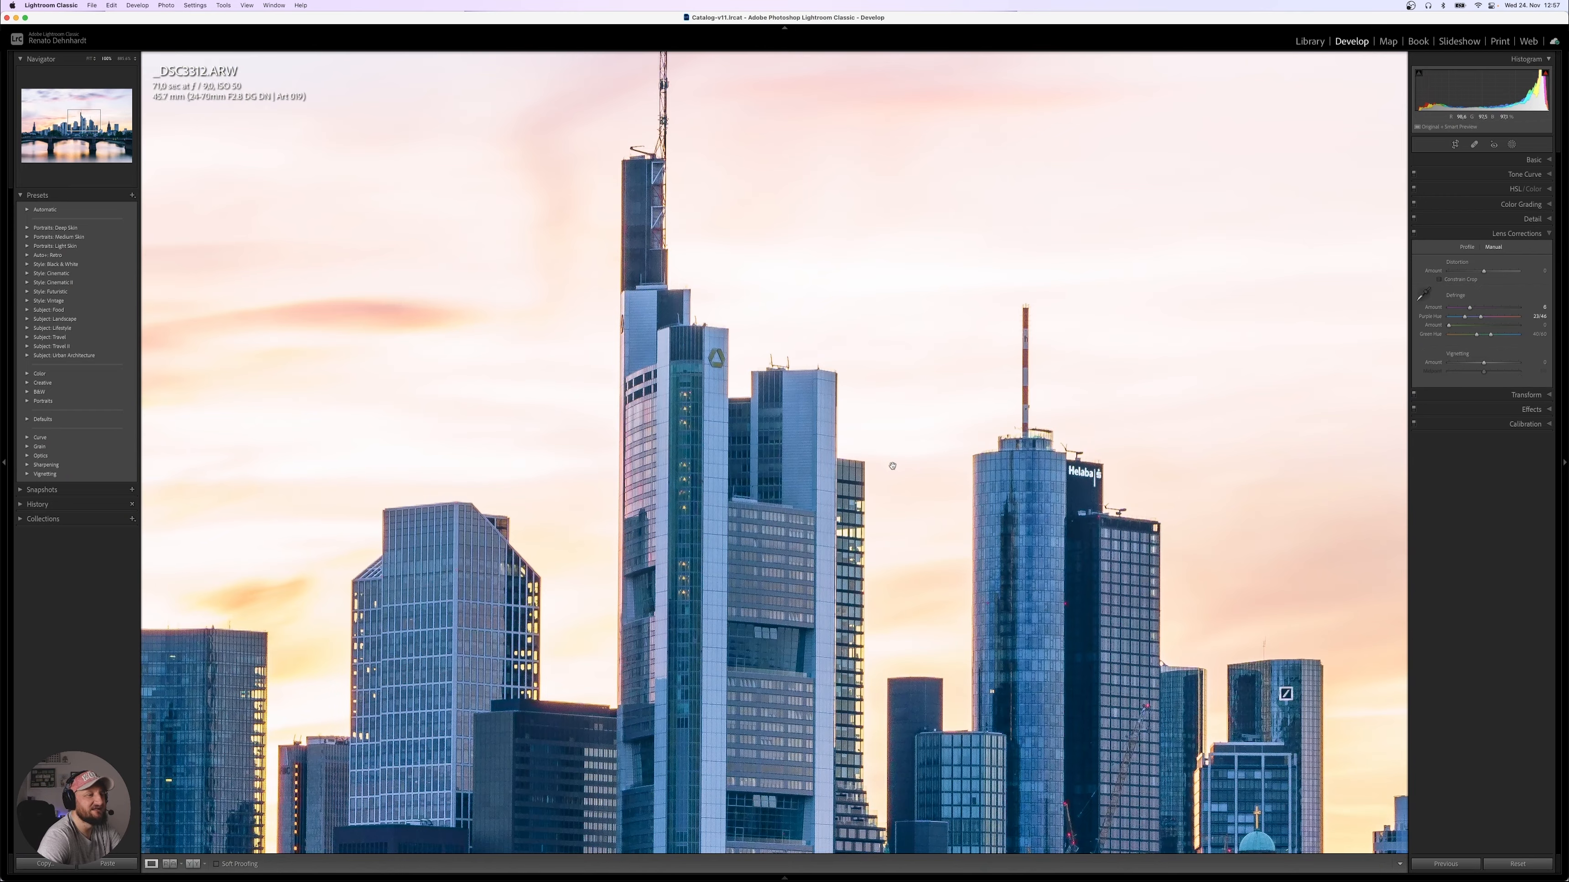
Try to sample another fringe colour at the edge of the round tower with the defringe eyedropper.
left_click_drag(901, 542, 865, 452)
left_click(865, 451)
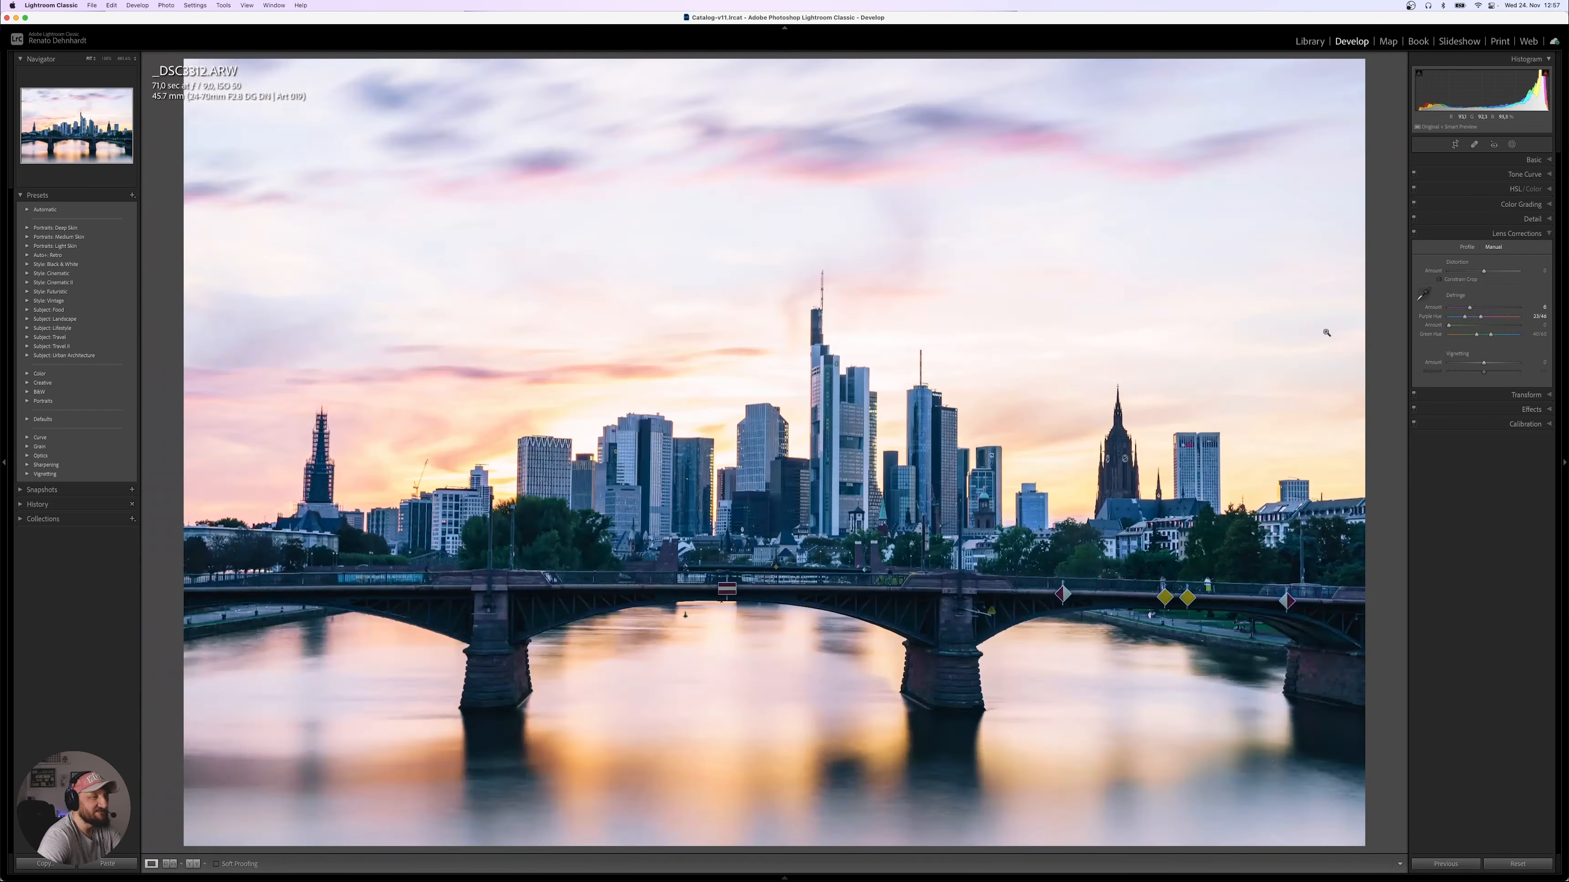
left_click(865, 452)
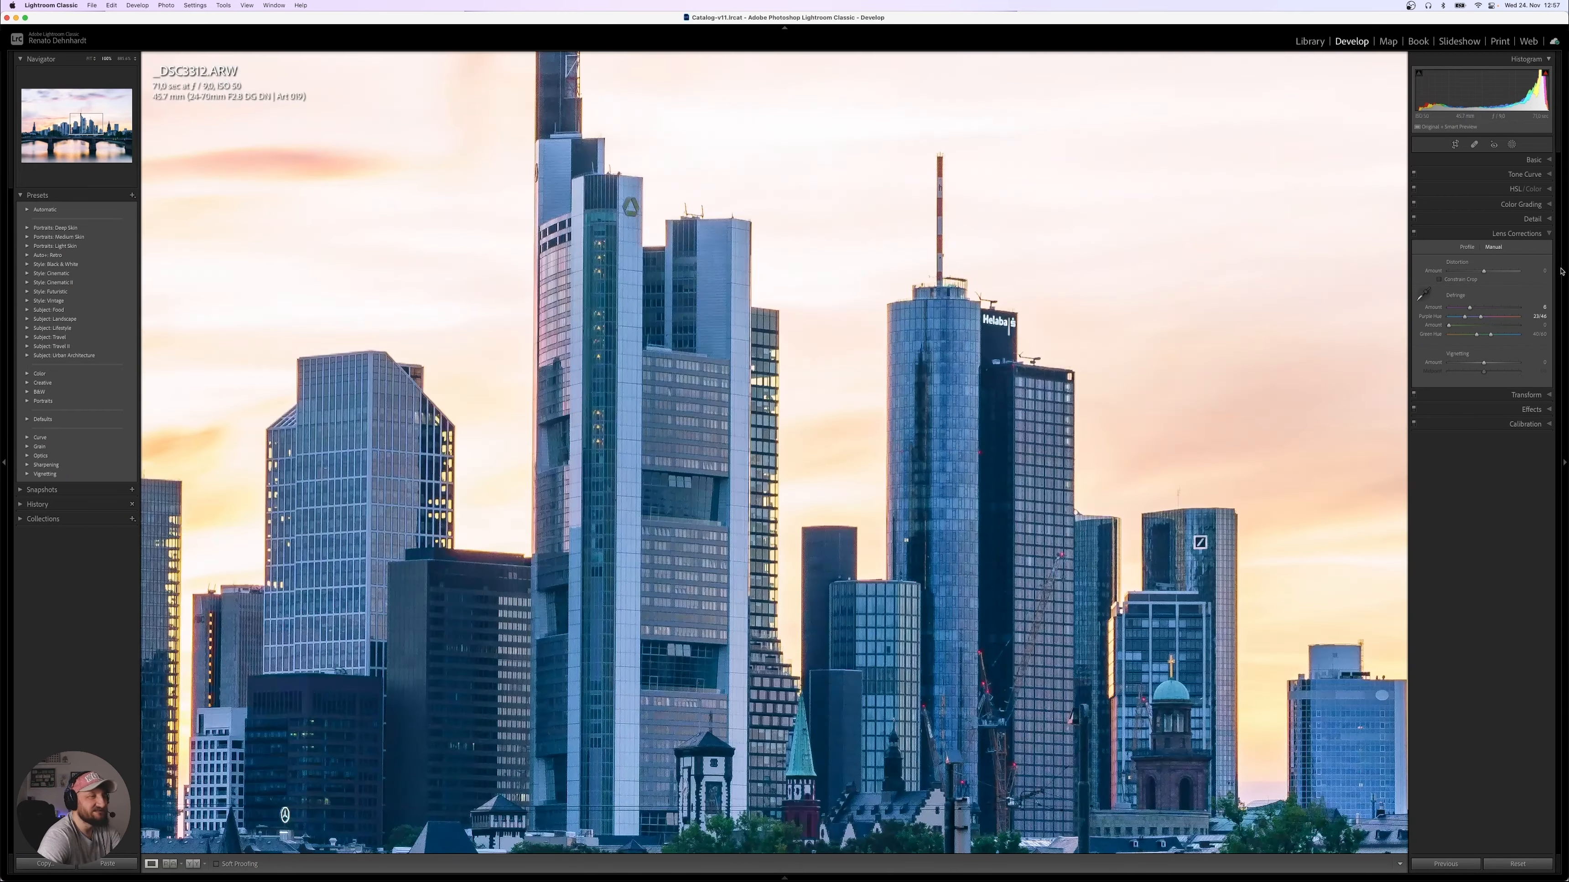
left_click(1425, 295)
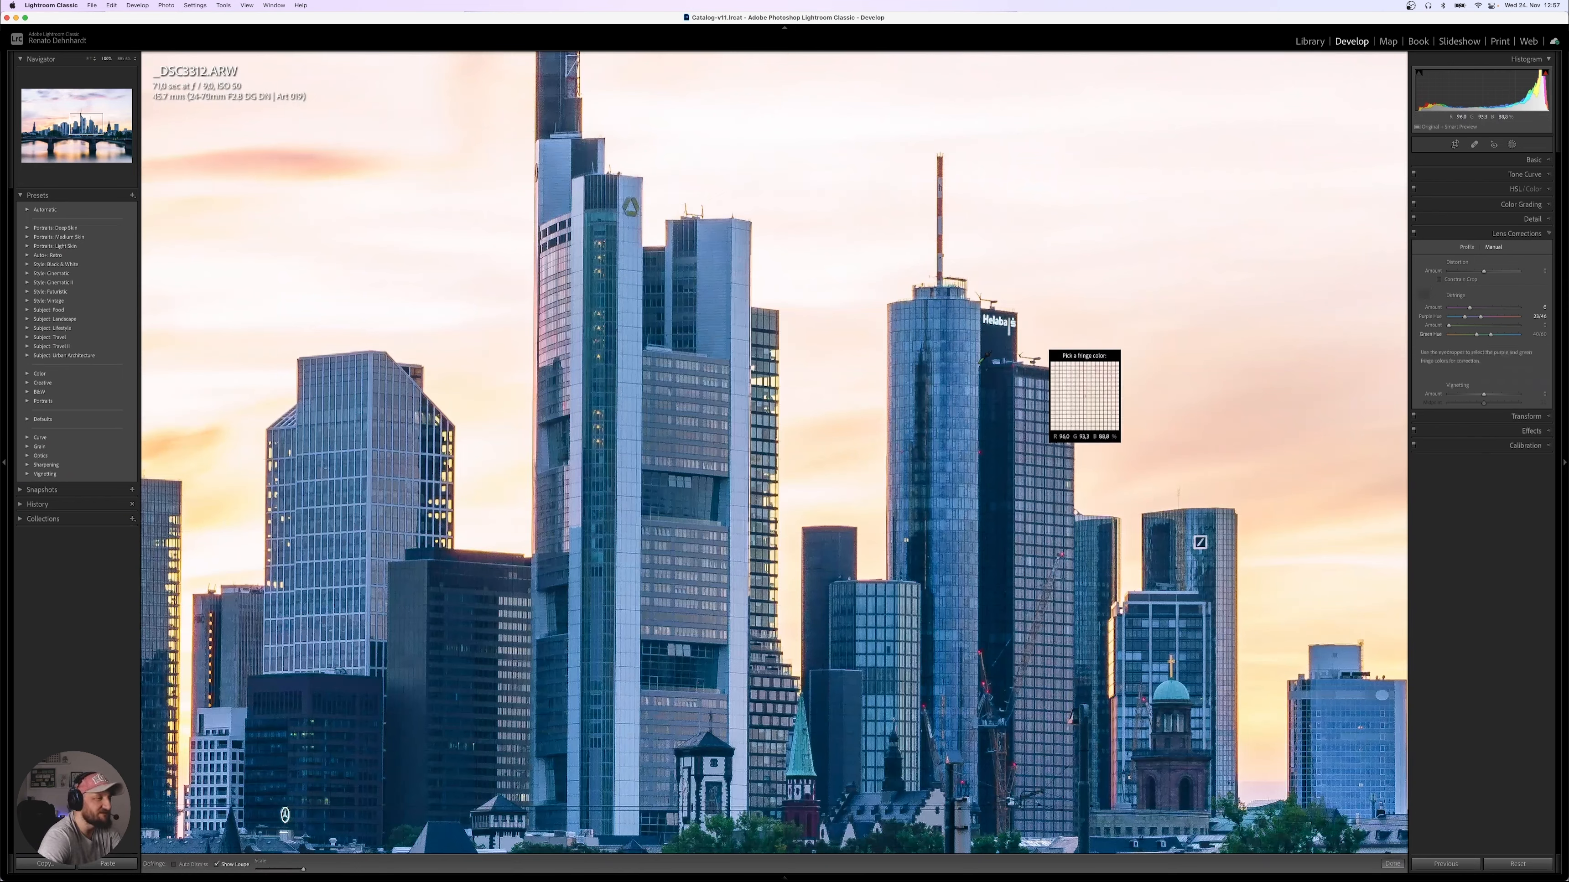
left_click(890, 378)
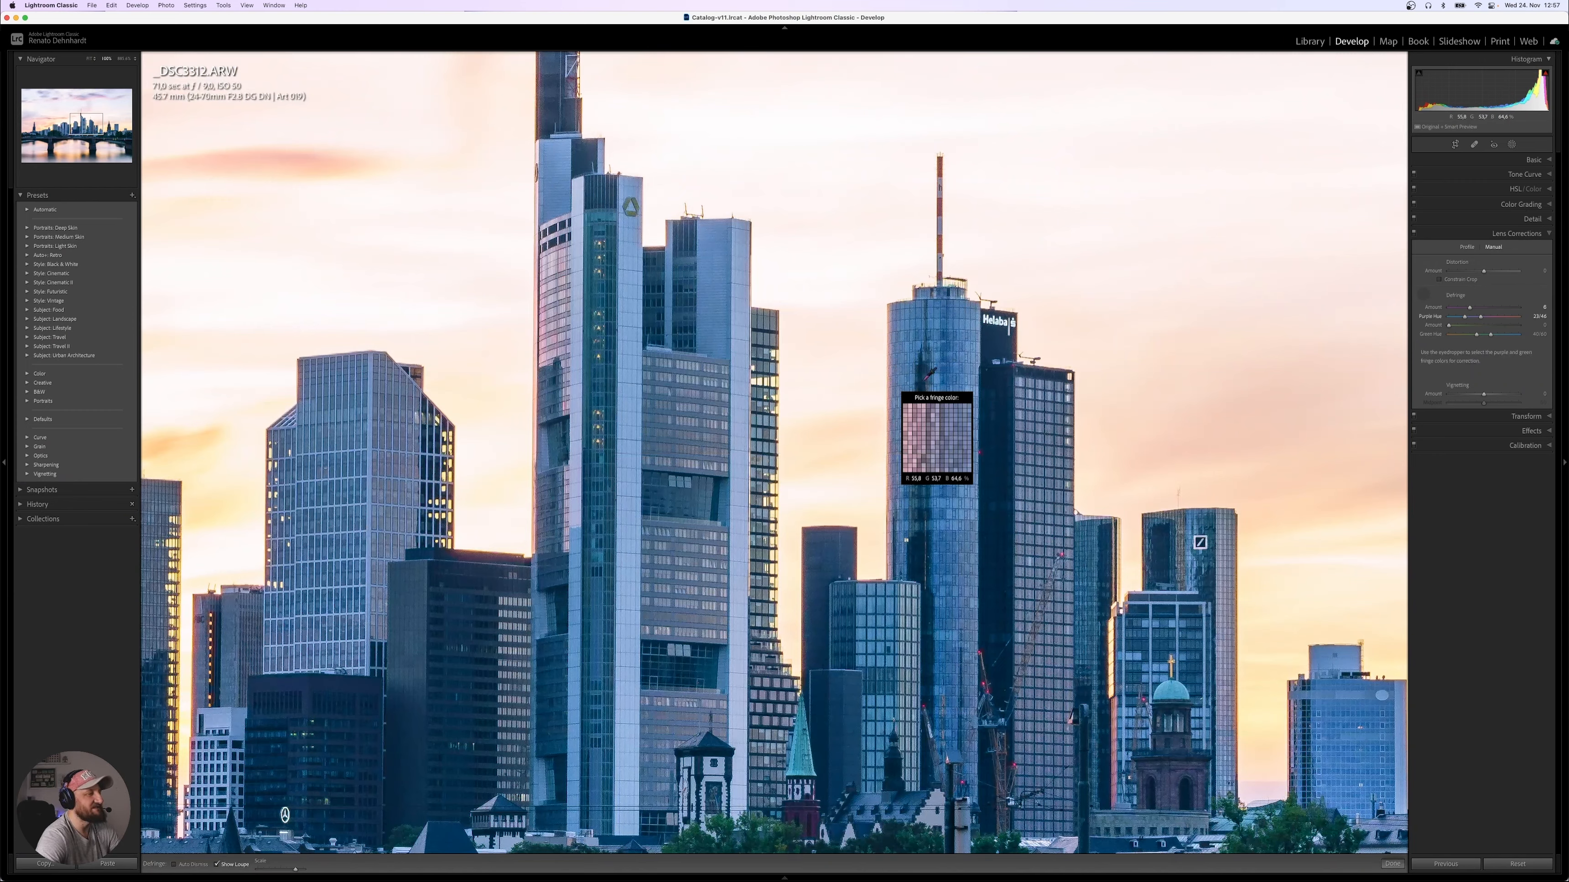
left_click(1424, 295)
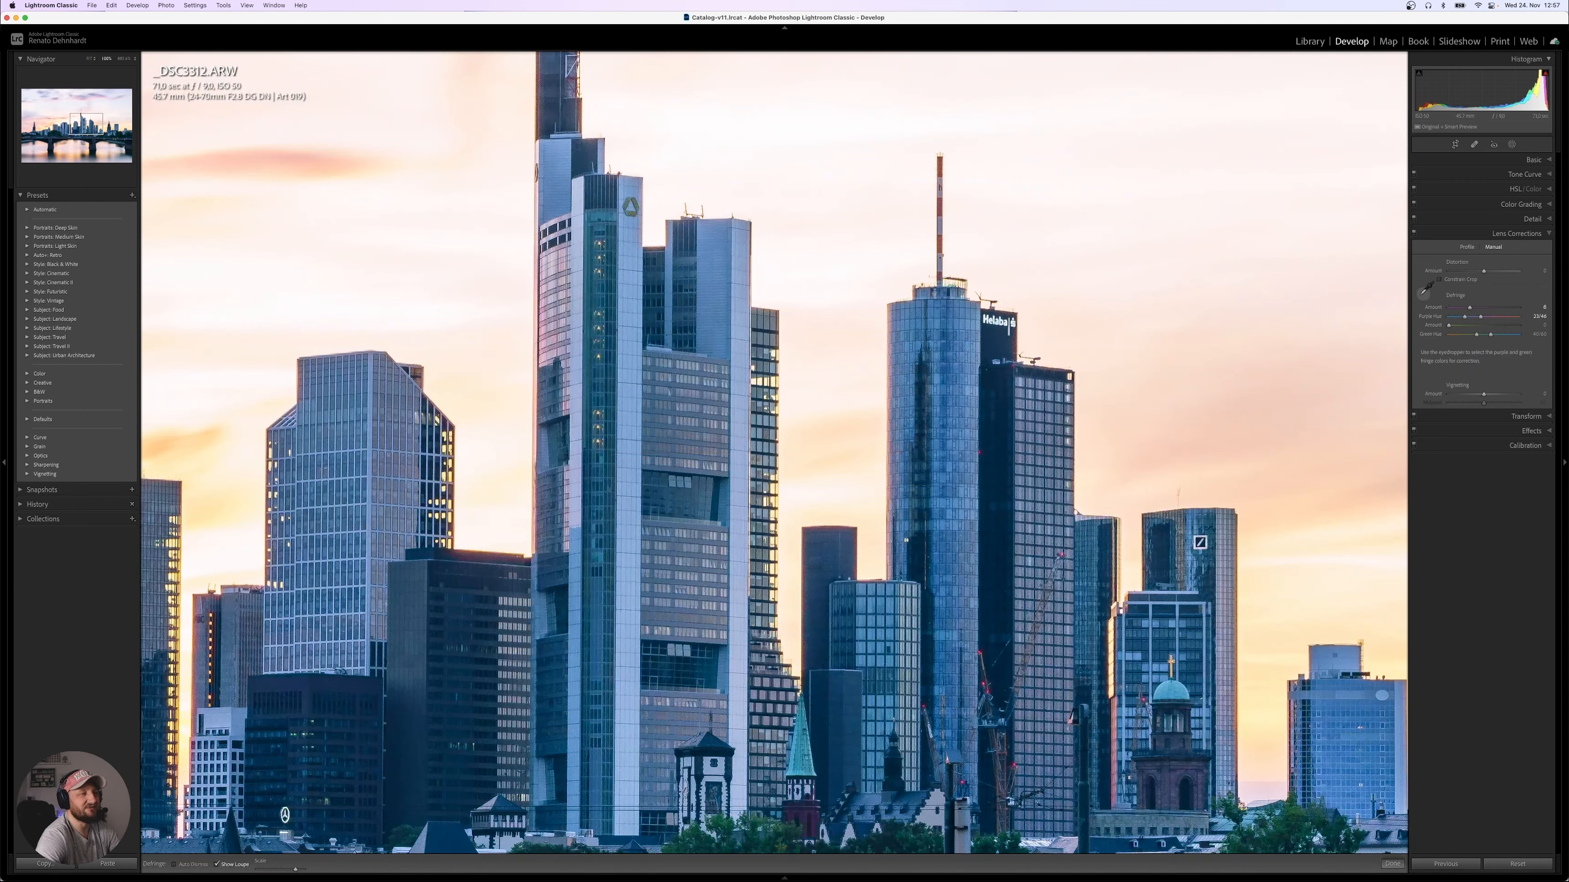
left_click(727, 462)
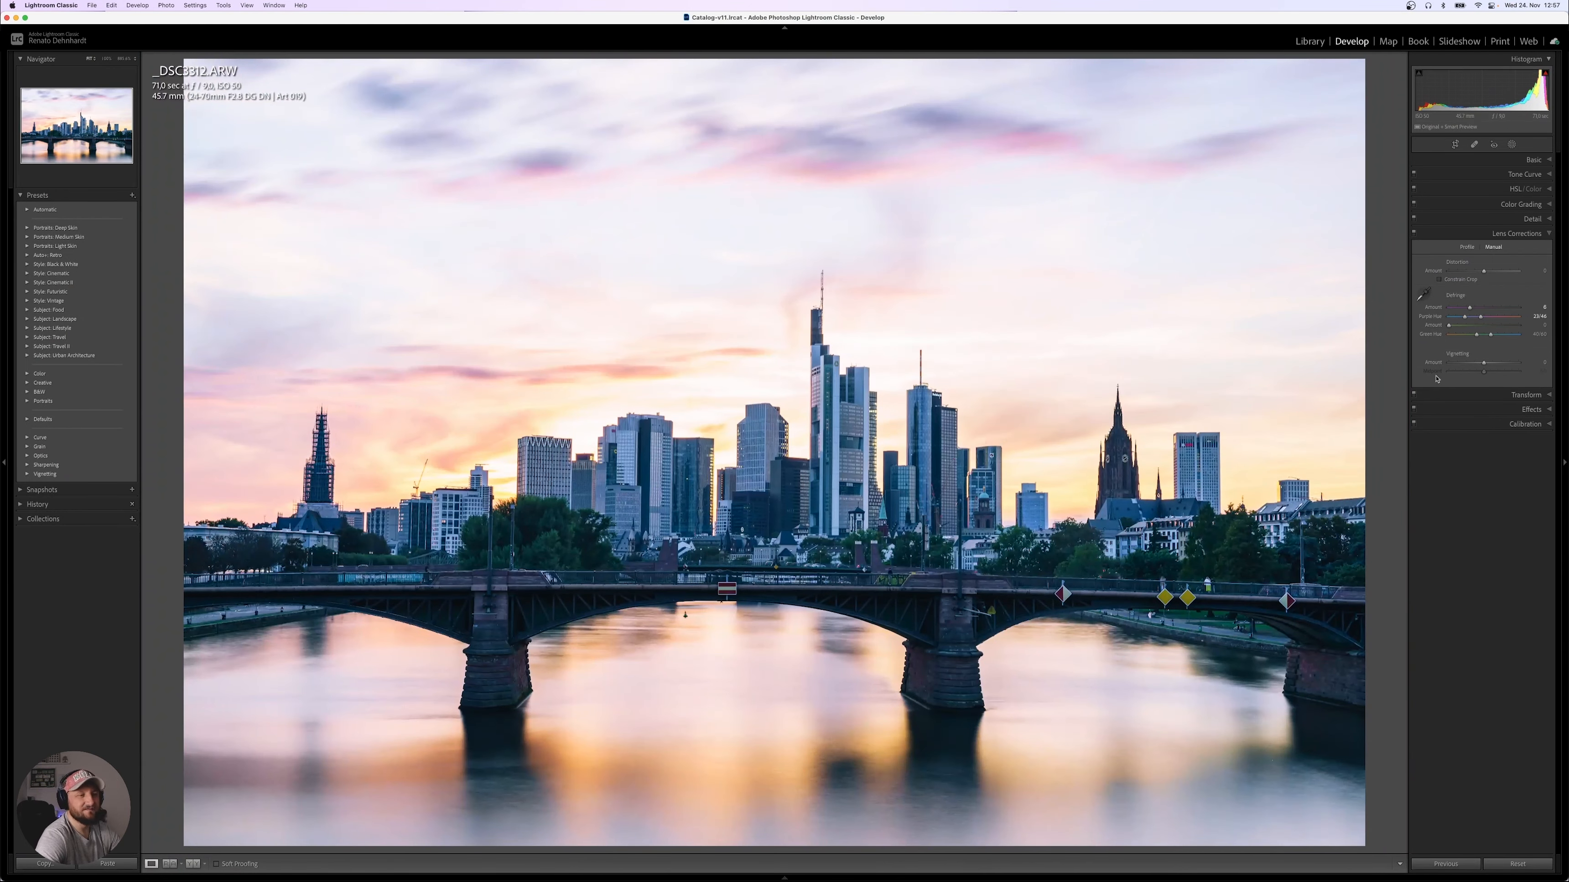
Compare the Vertical and Auto Upright perspective corrections on the photo and apply Auto.
left_click(1484, 395)
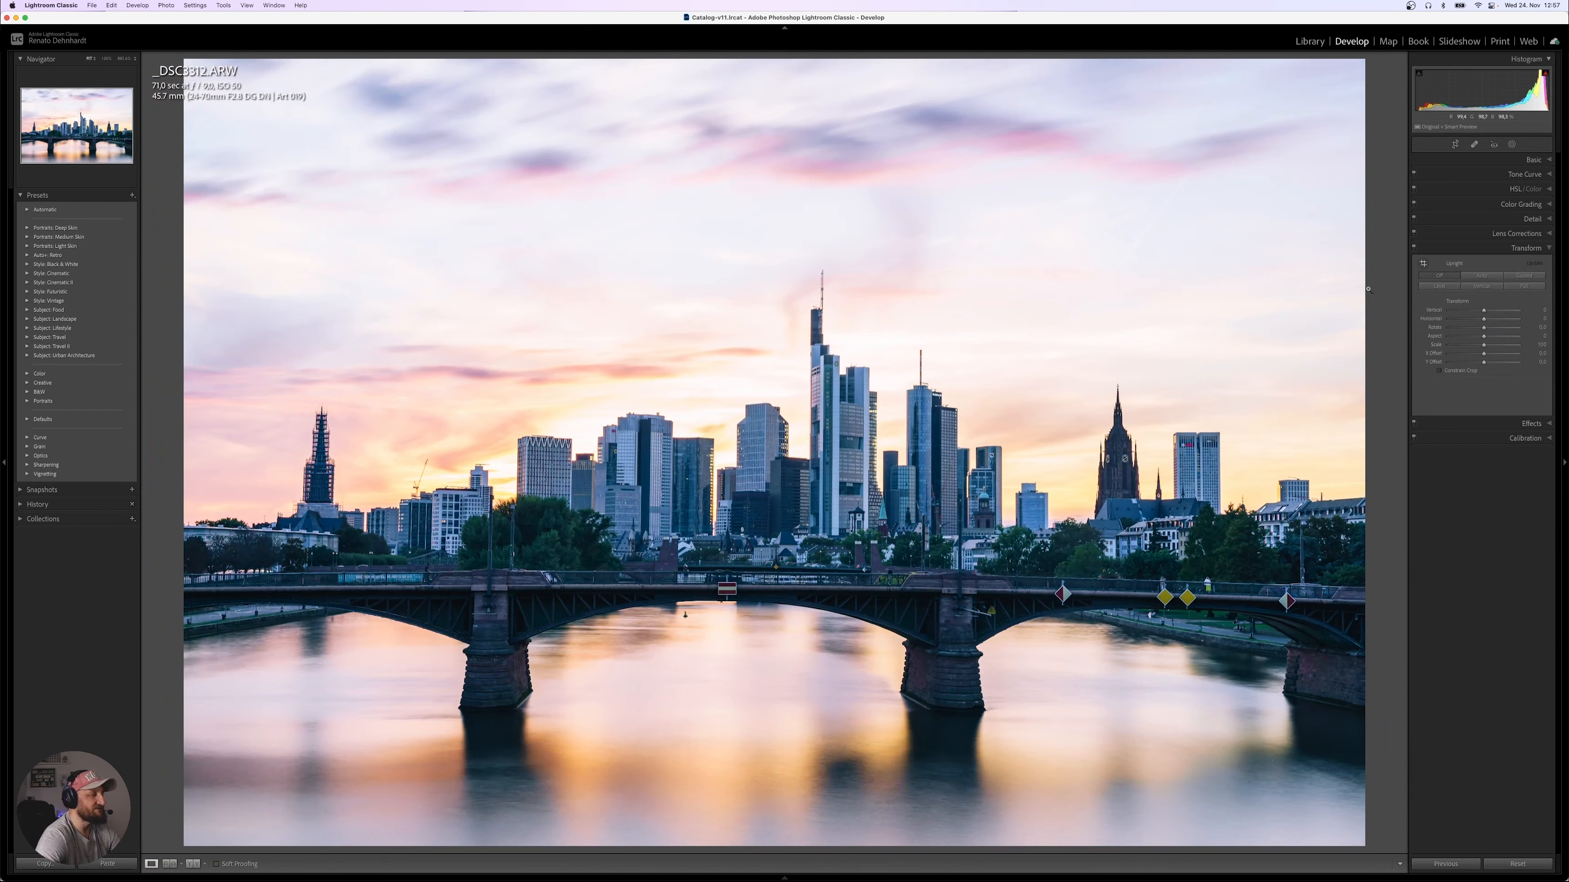
left_click(1479, 285)
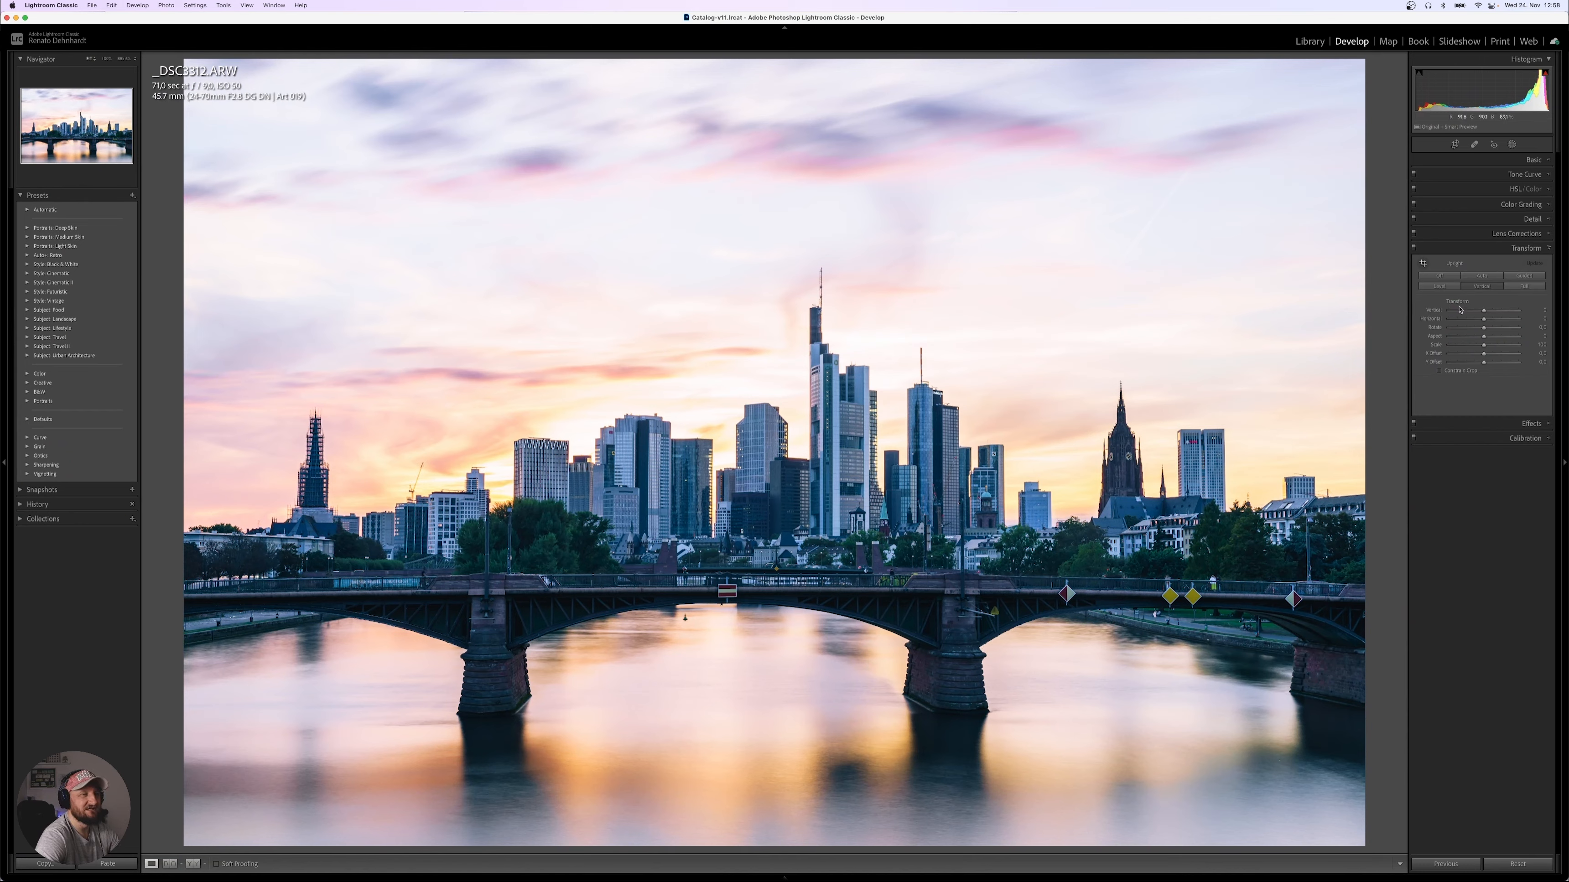
left_click(1483, 276)
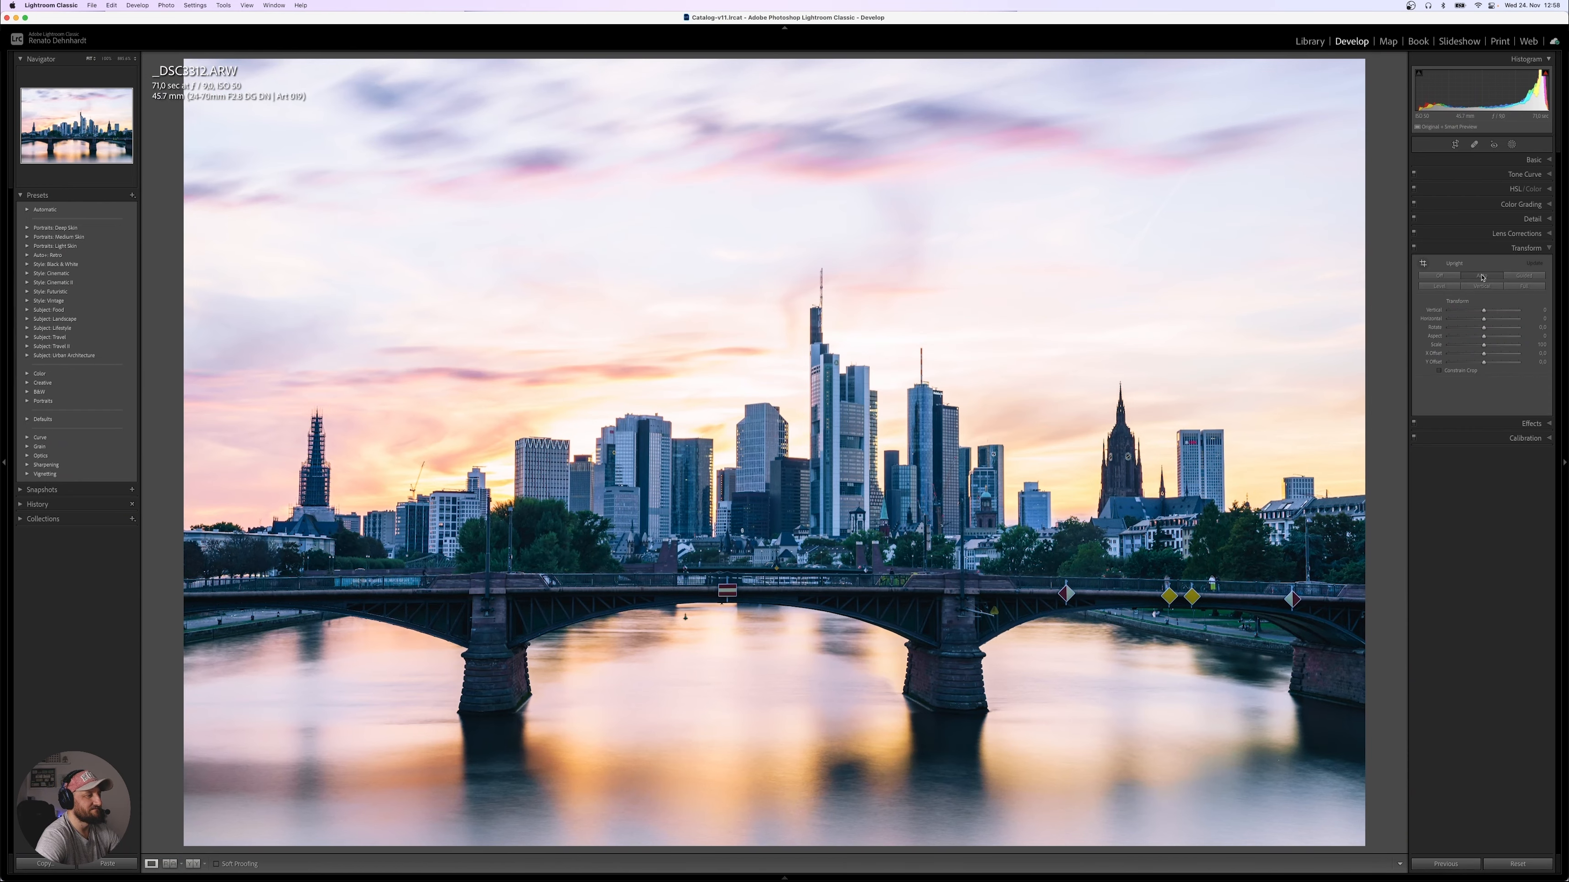
left_click(1475, 286)
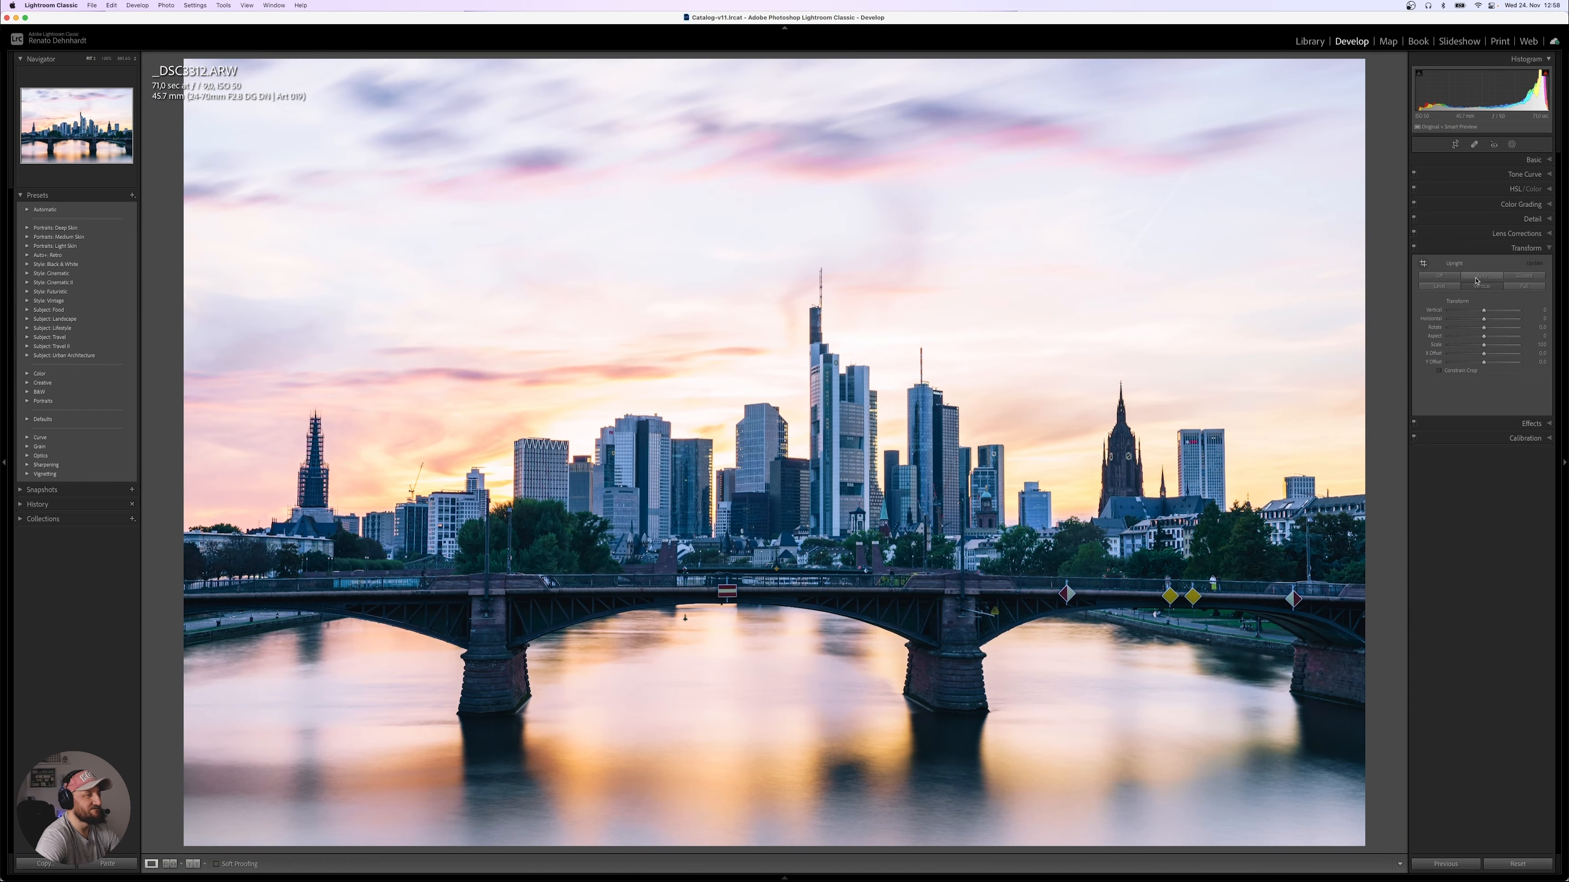
left_click(1477, 277)
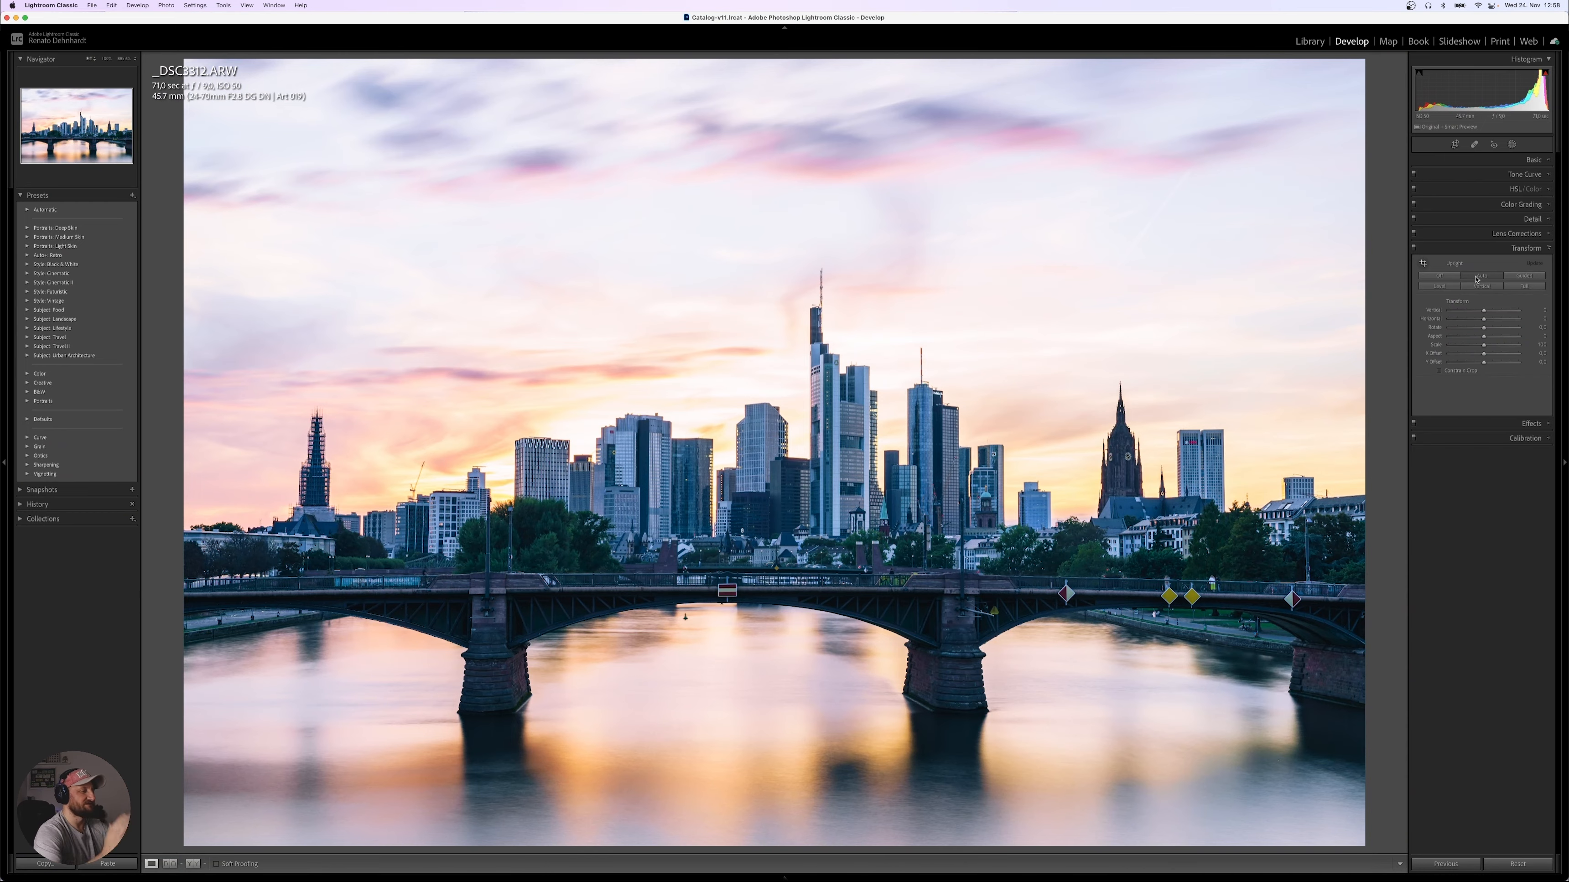
left_click(1477, 277)
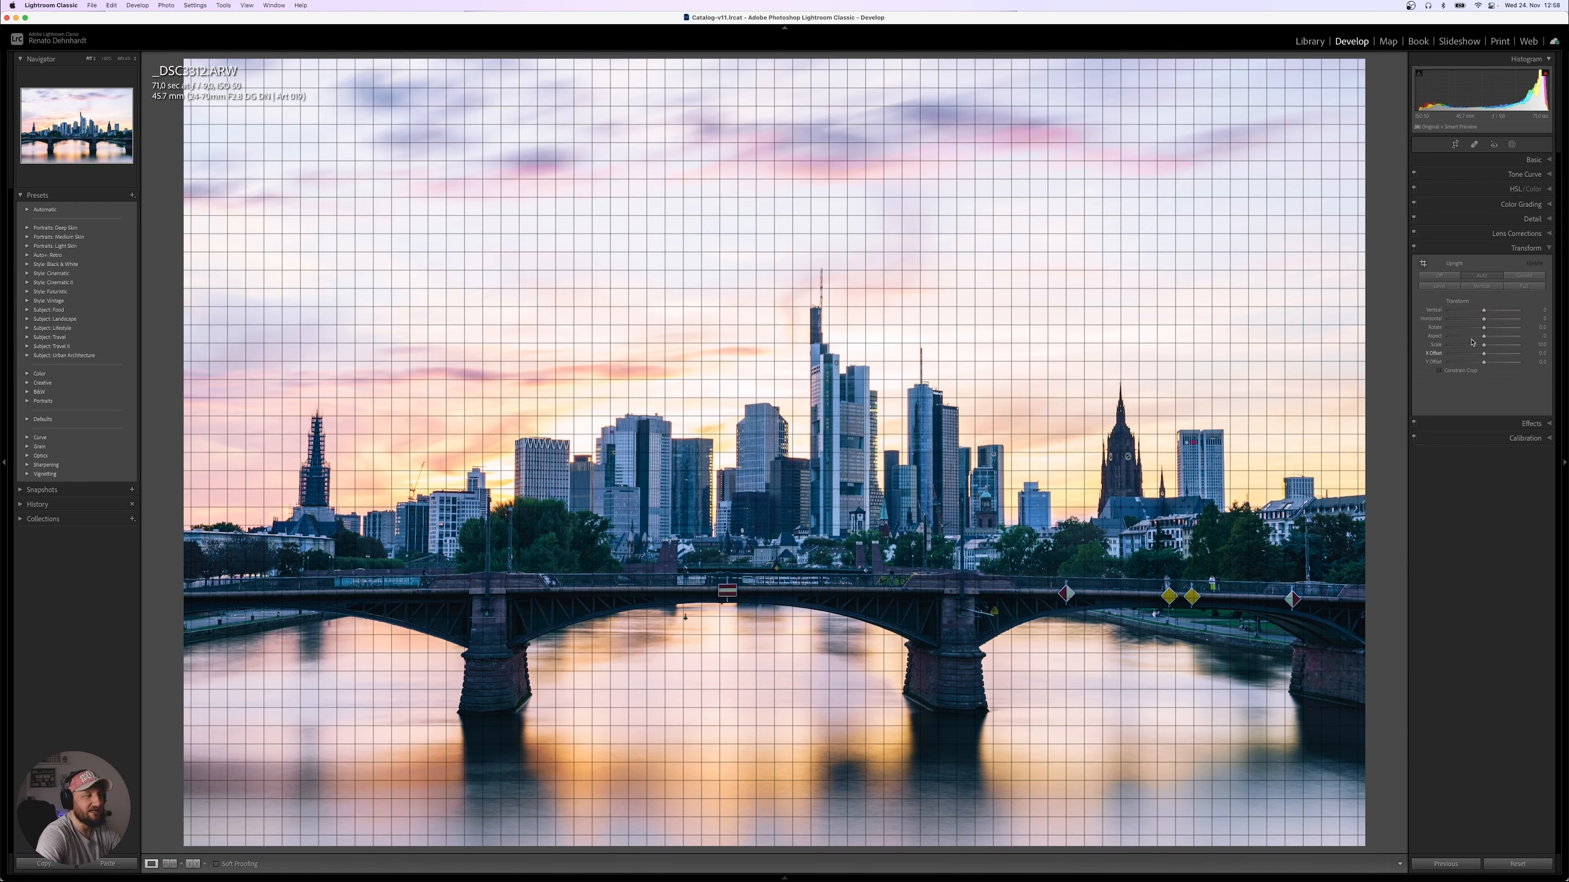
left_click(1477, 287)
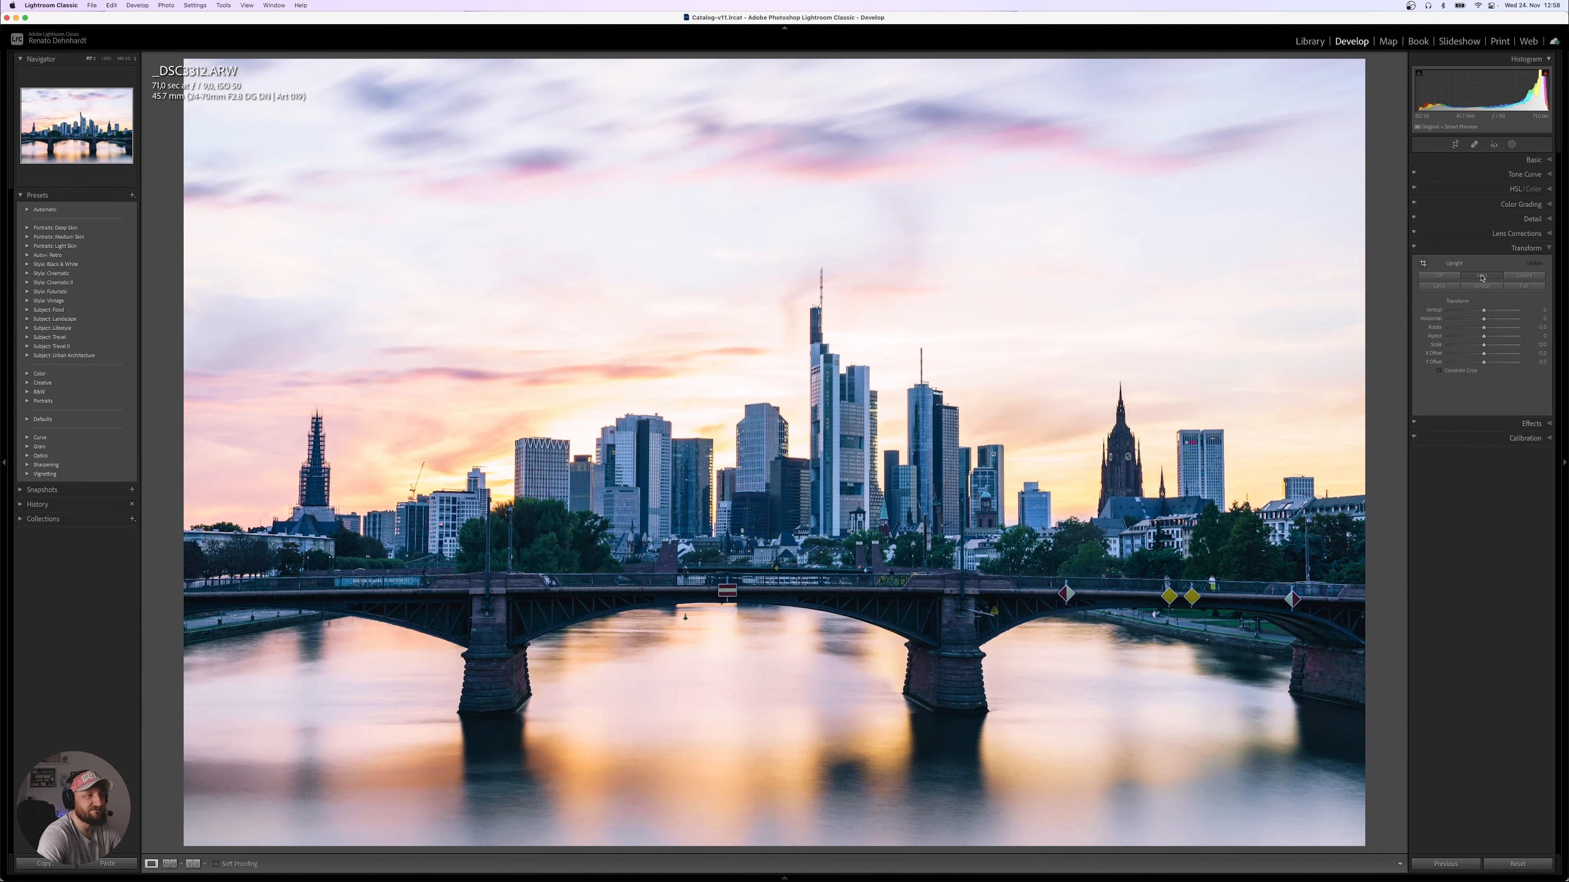
Darken the photo's corners with a Highlight Priority post-crop vignette of about -10.
left_click(1485, 423)
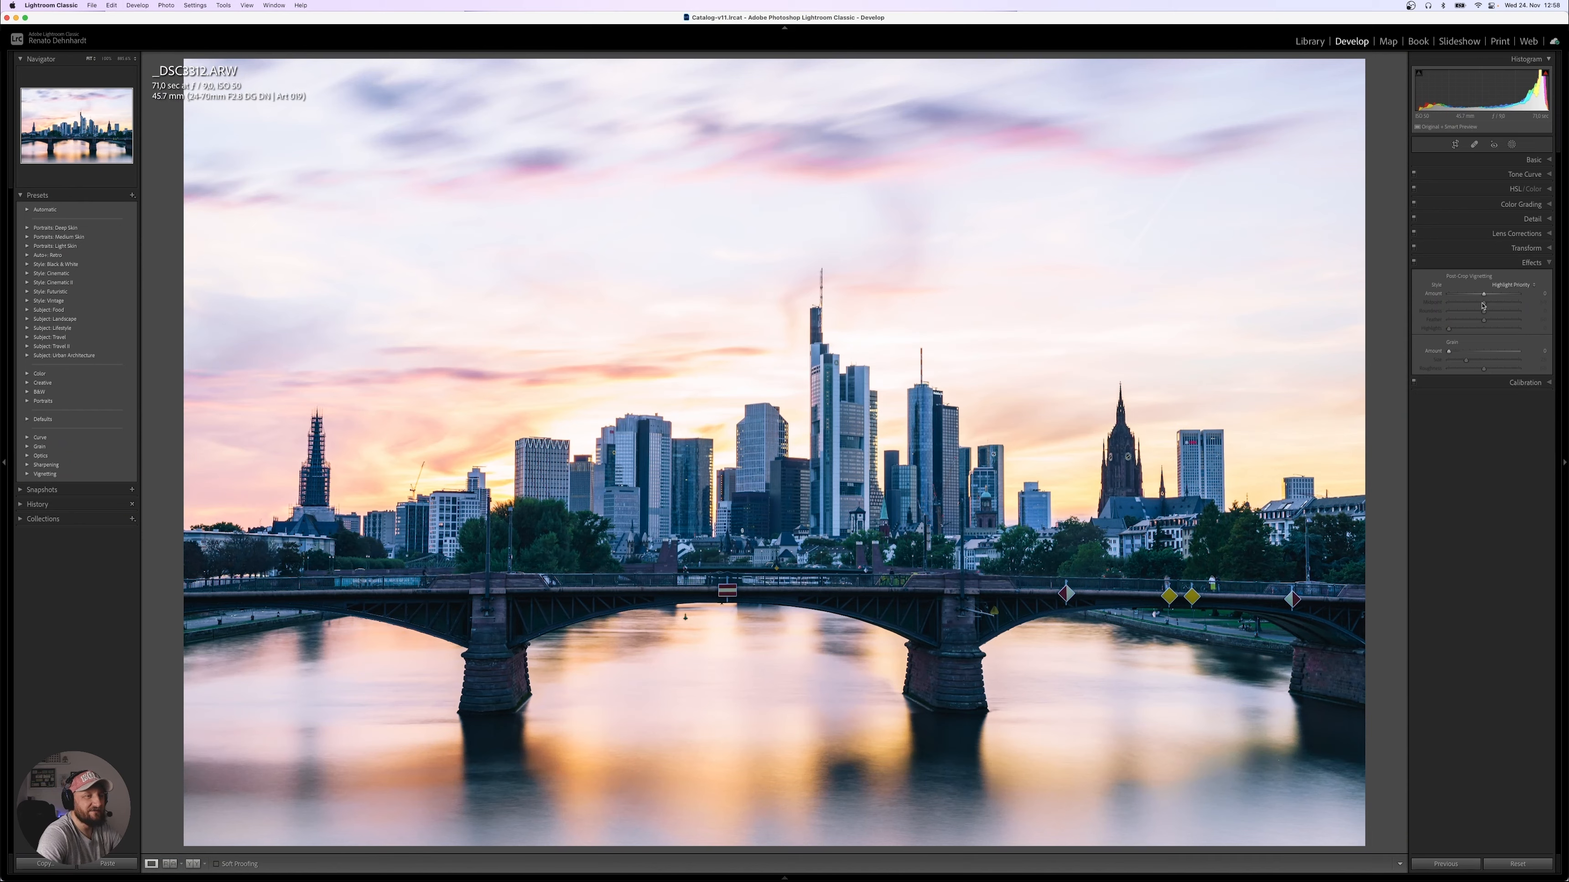
left_click_drag(1484, 295, 1482, 295)
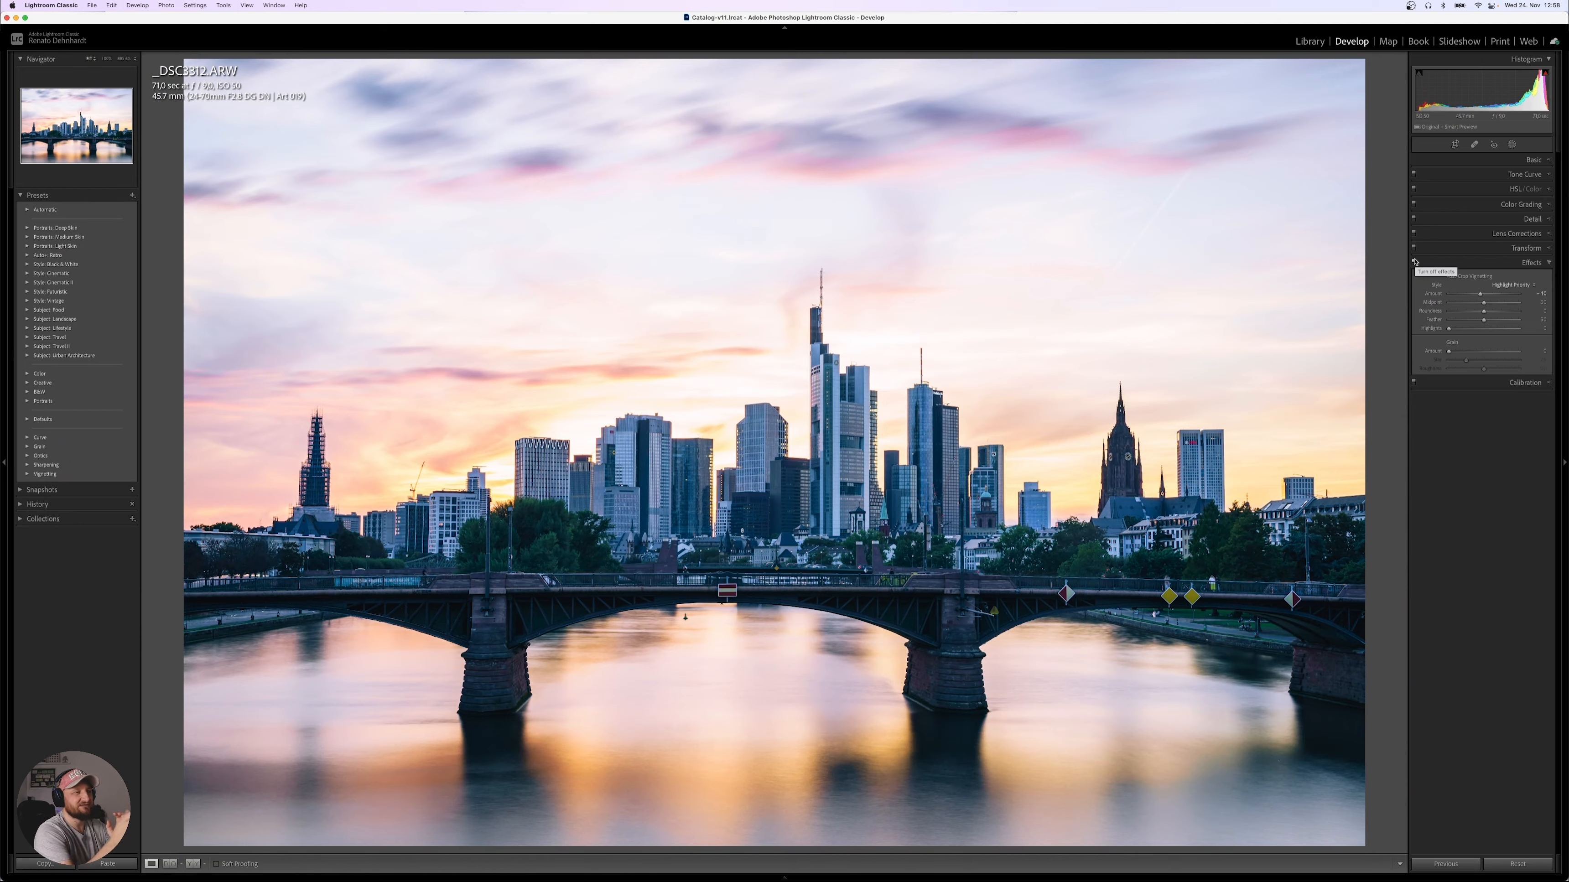
Set the Blue Primary calibration to hue about -8 and saturation about +35, comparing the photo with calibration off and on.
left_click(1526, 382)
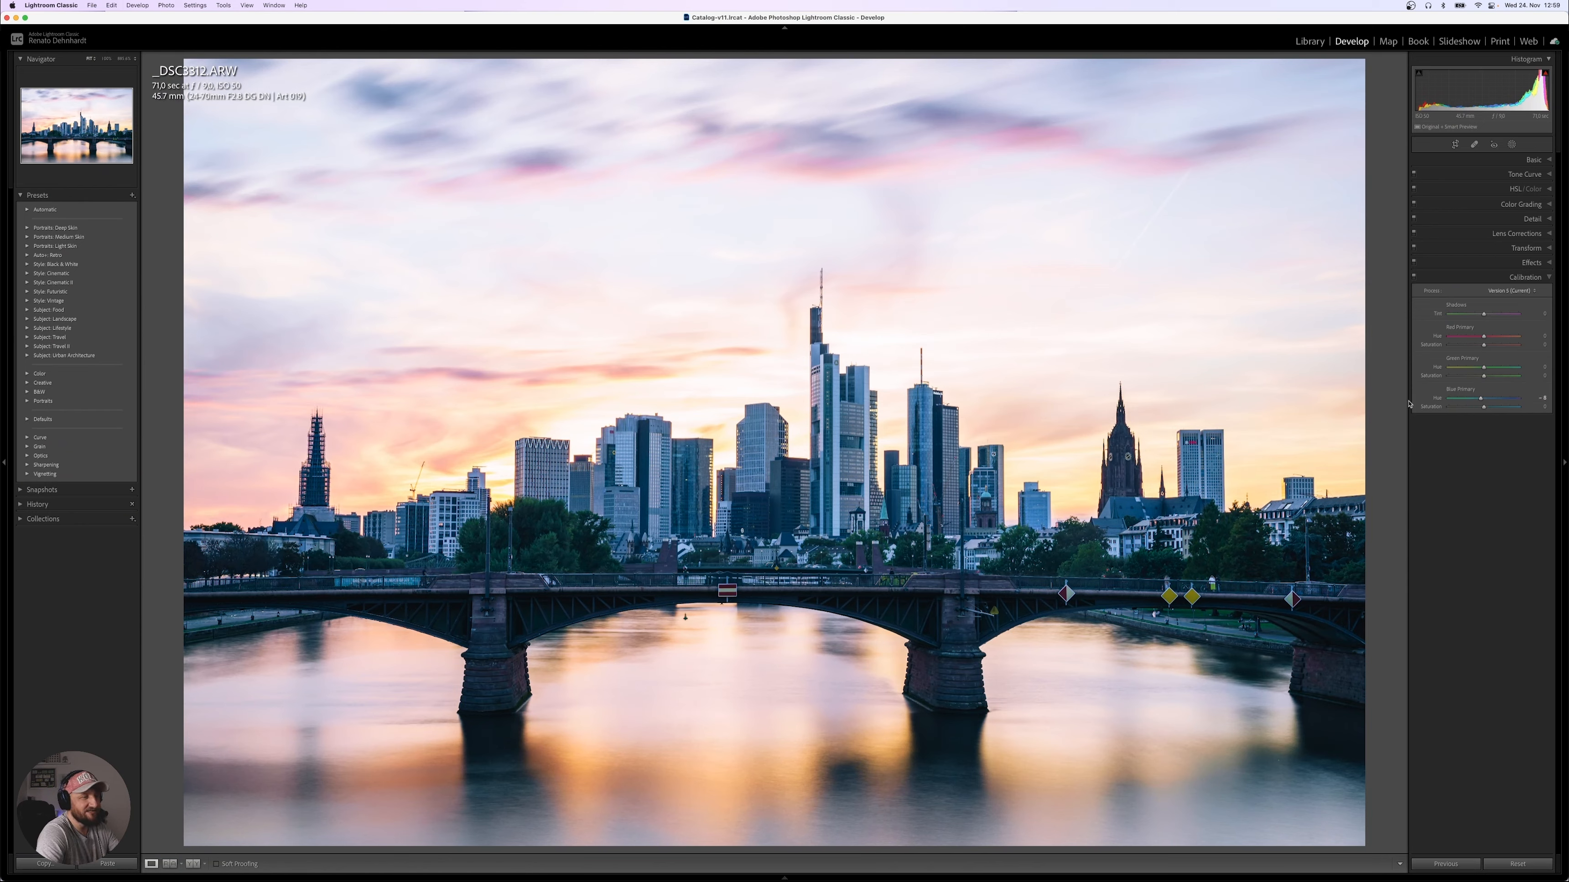
left_click_drag(1484, 408, 1504, 408)
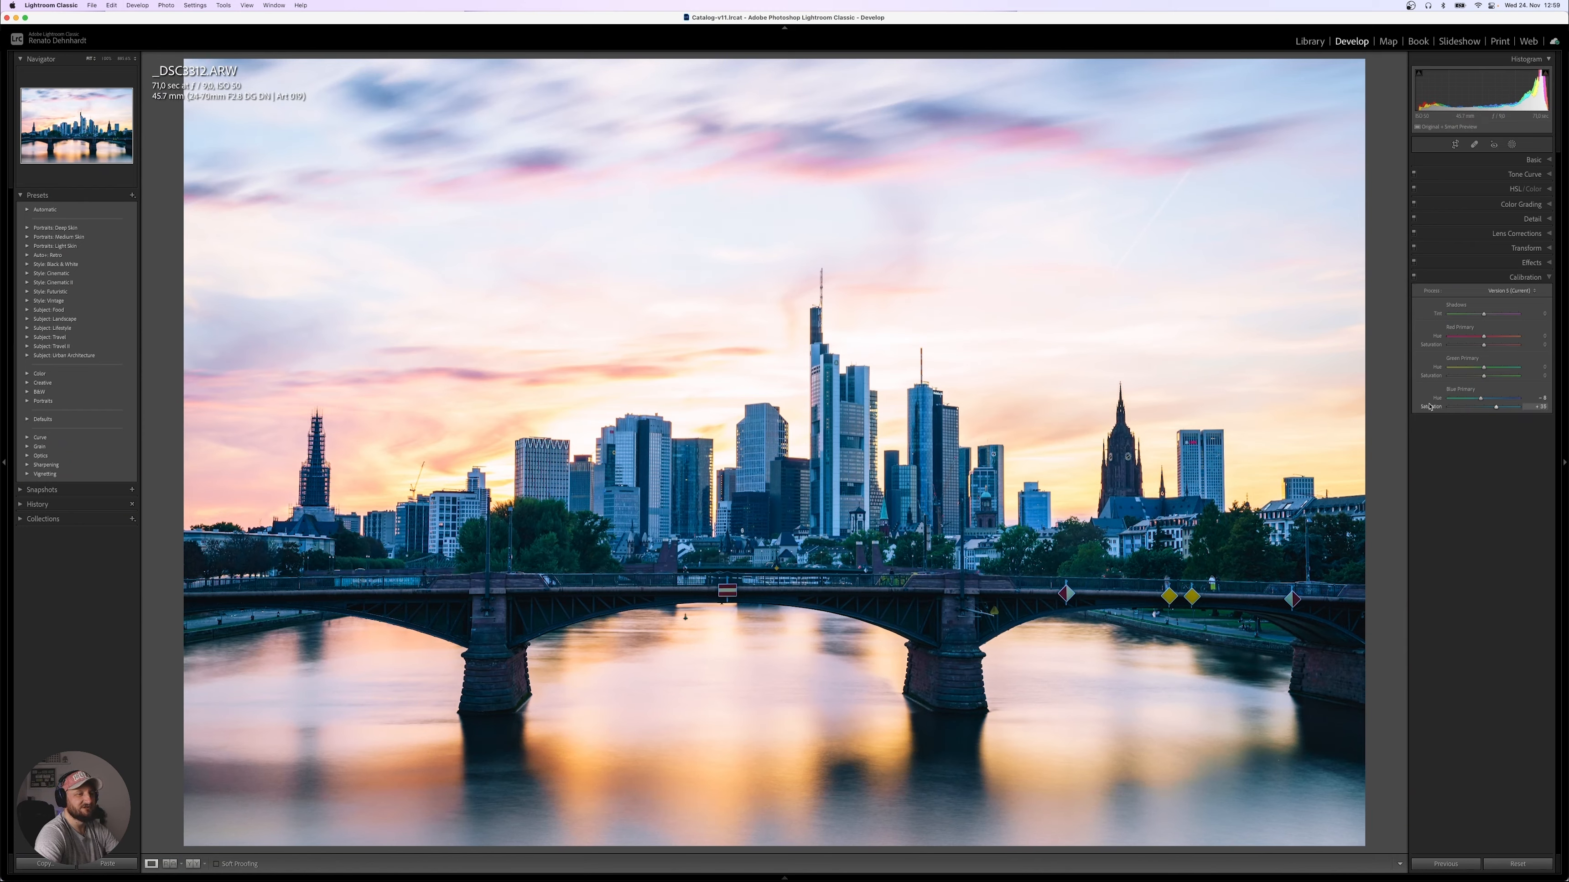
left_click(1415, 277)
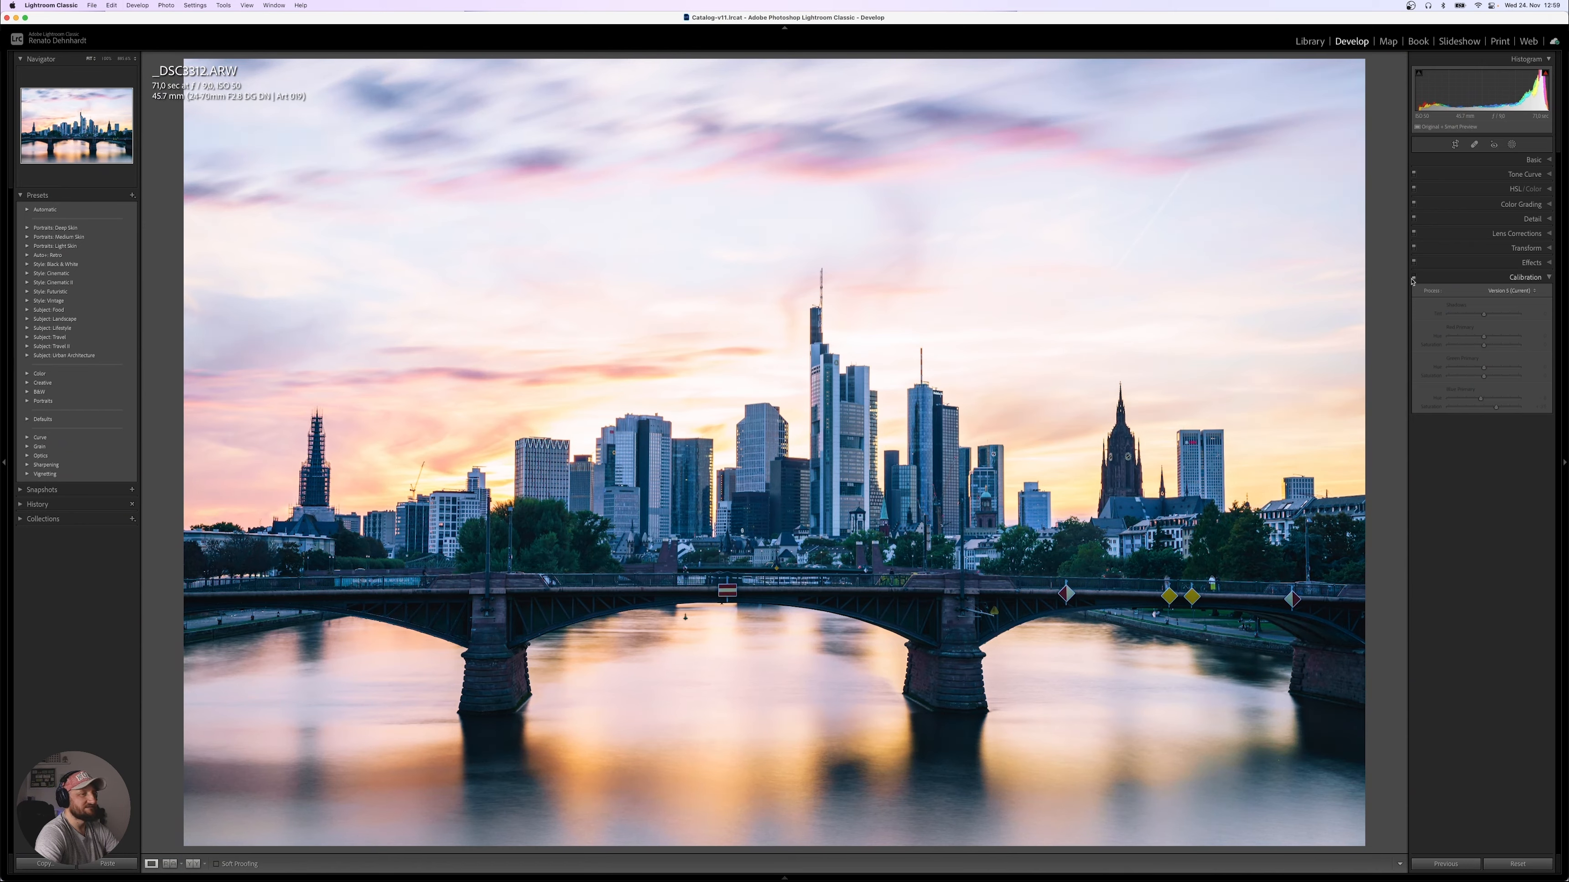
left_click(1414, 277)
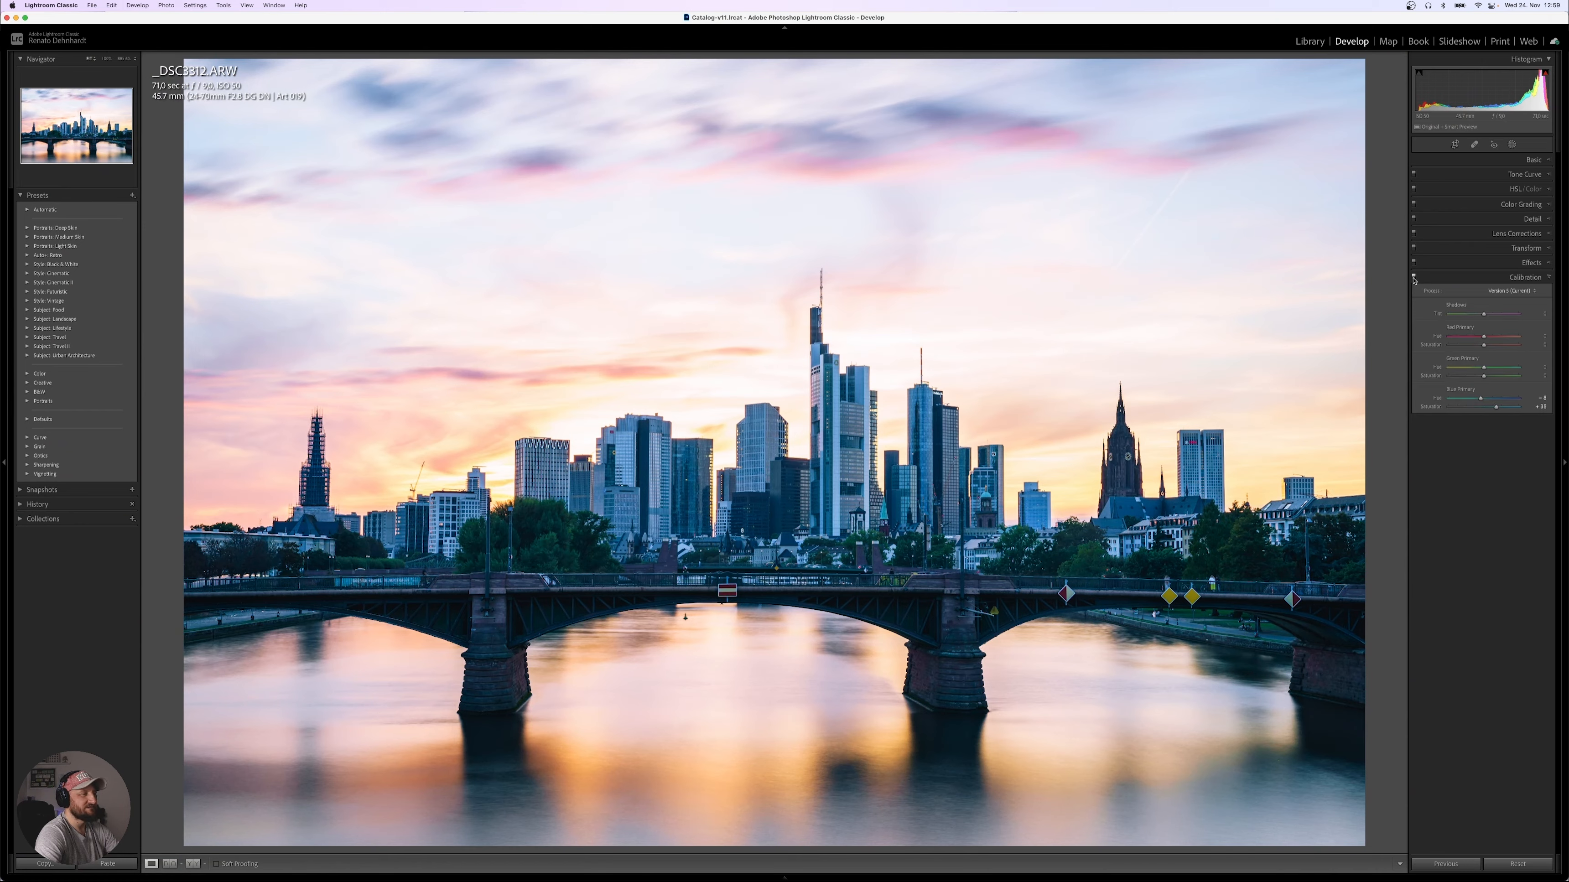
left_click(1415, 277)
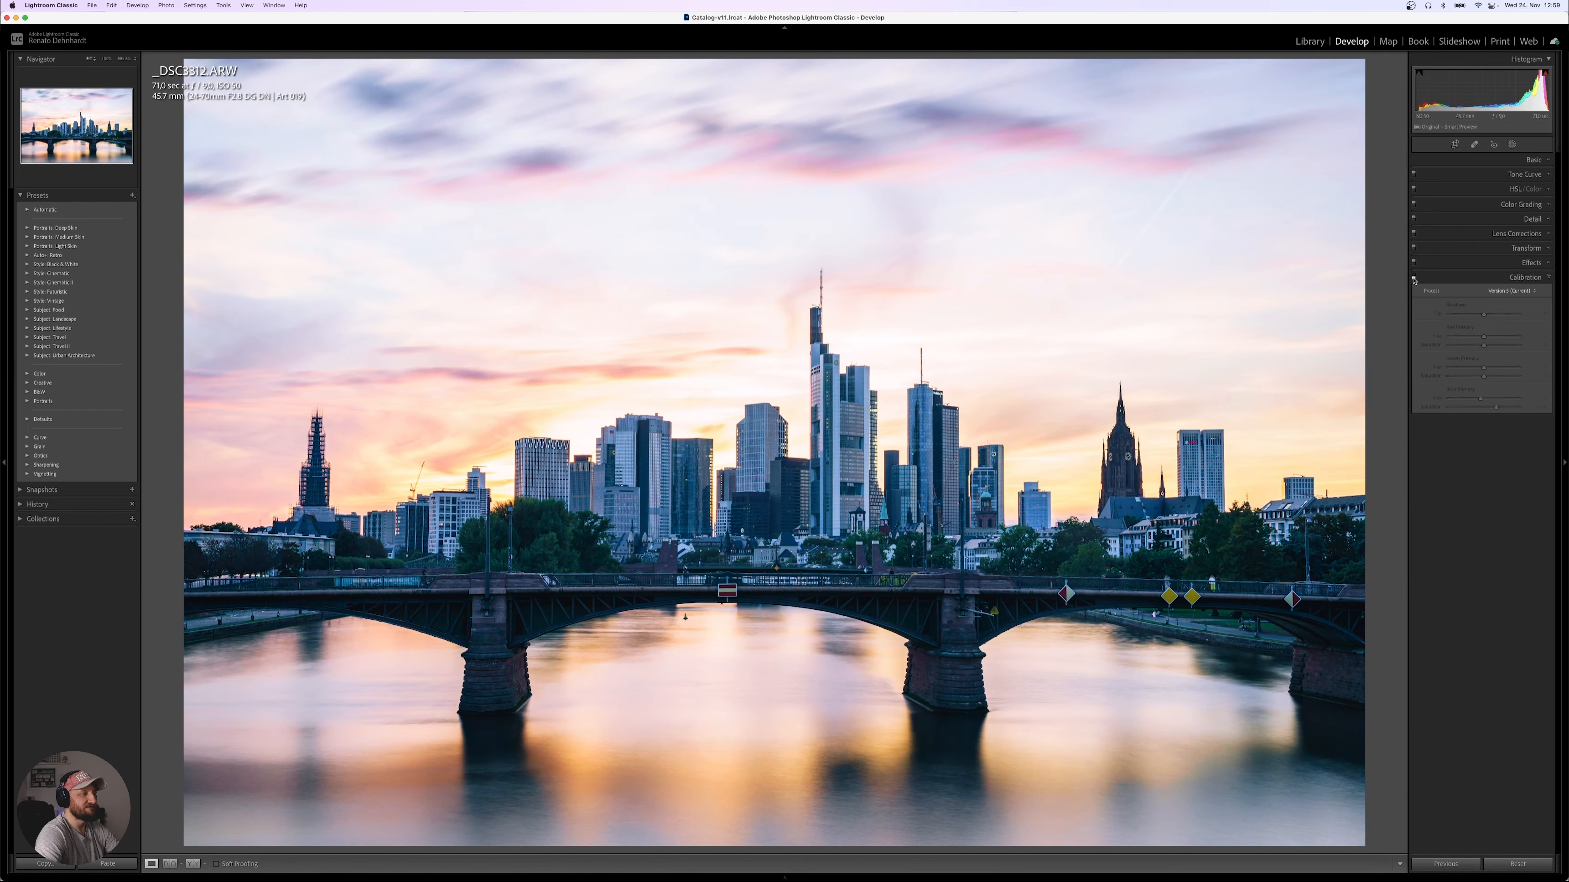
left_click(1415, 277)
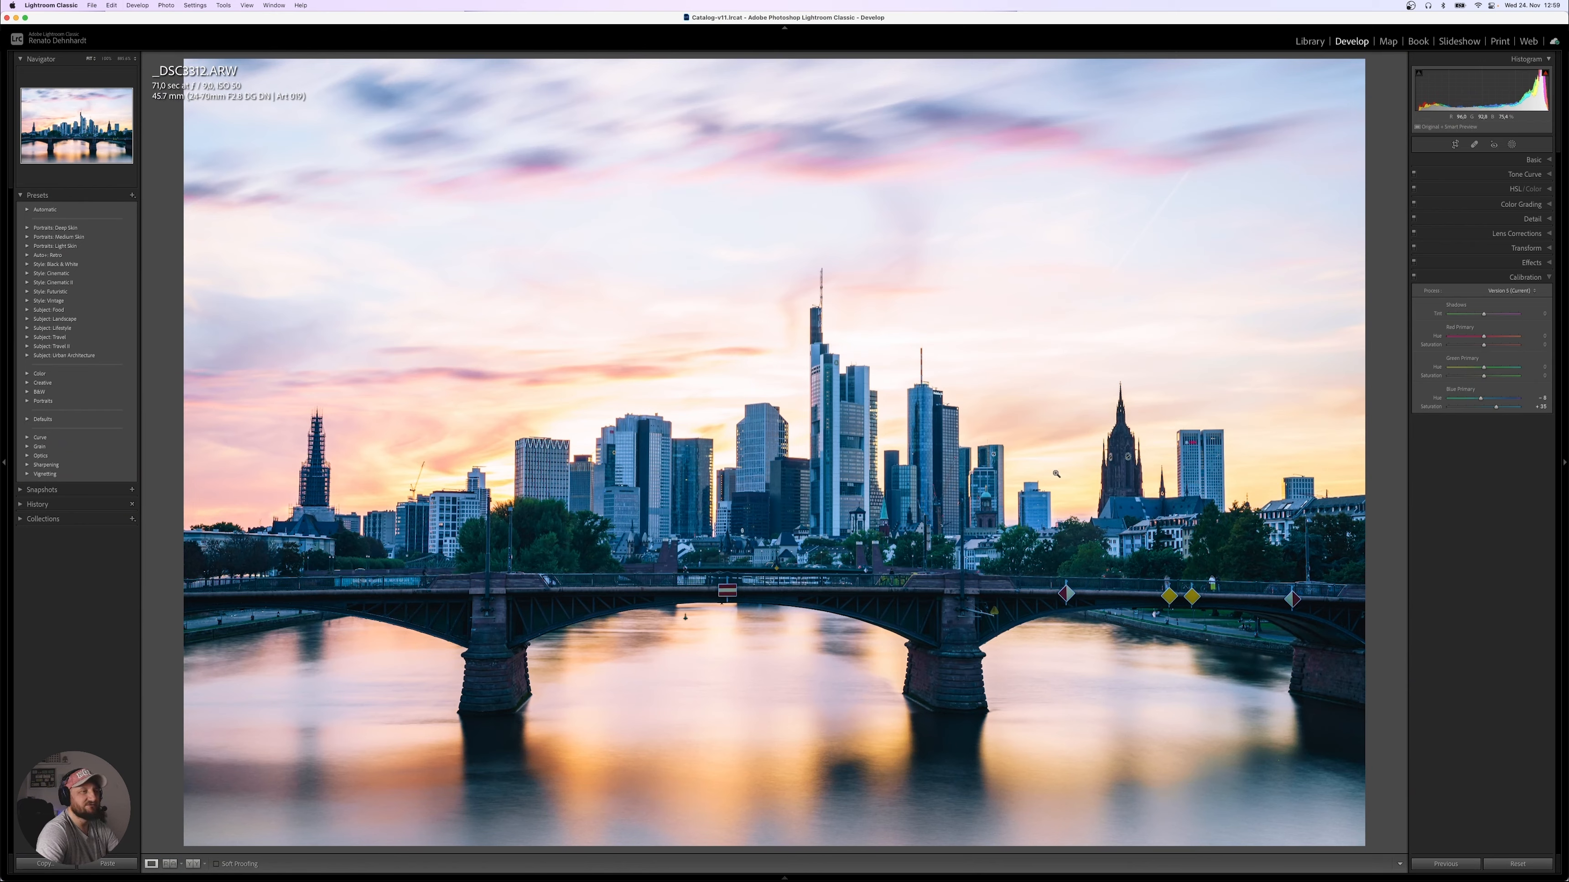
Create a Select Sky mask and invert it to cover the skyline, bridge and river.
left_click(1512, 145)
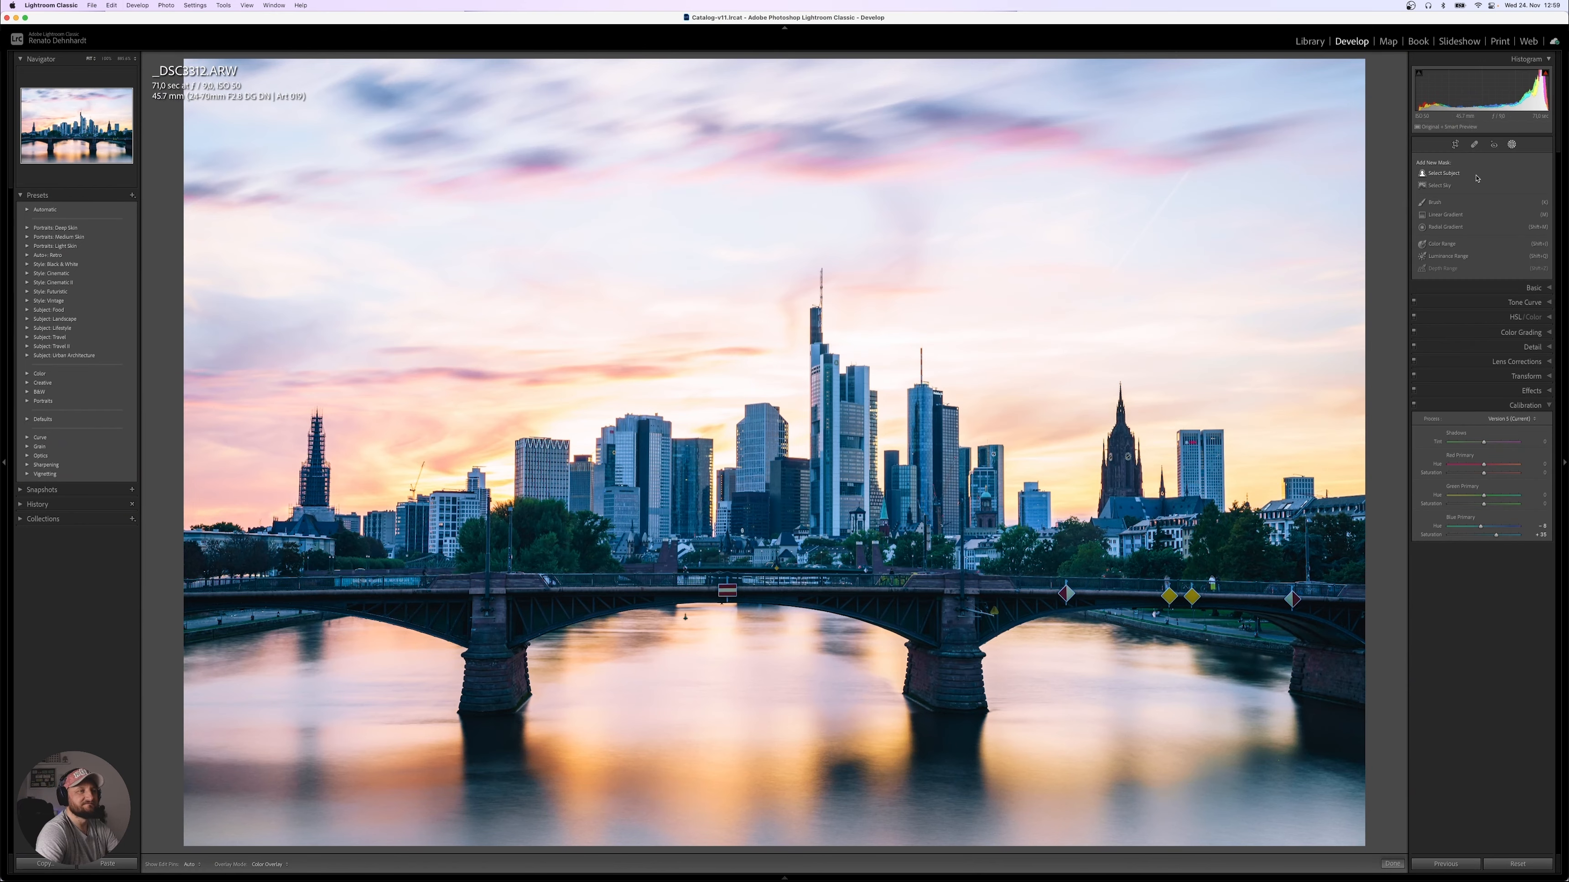
left_click(1441, 186)
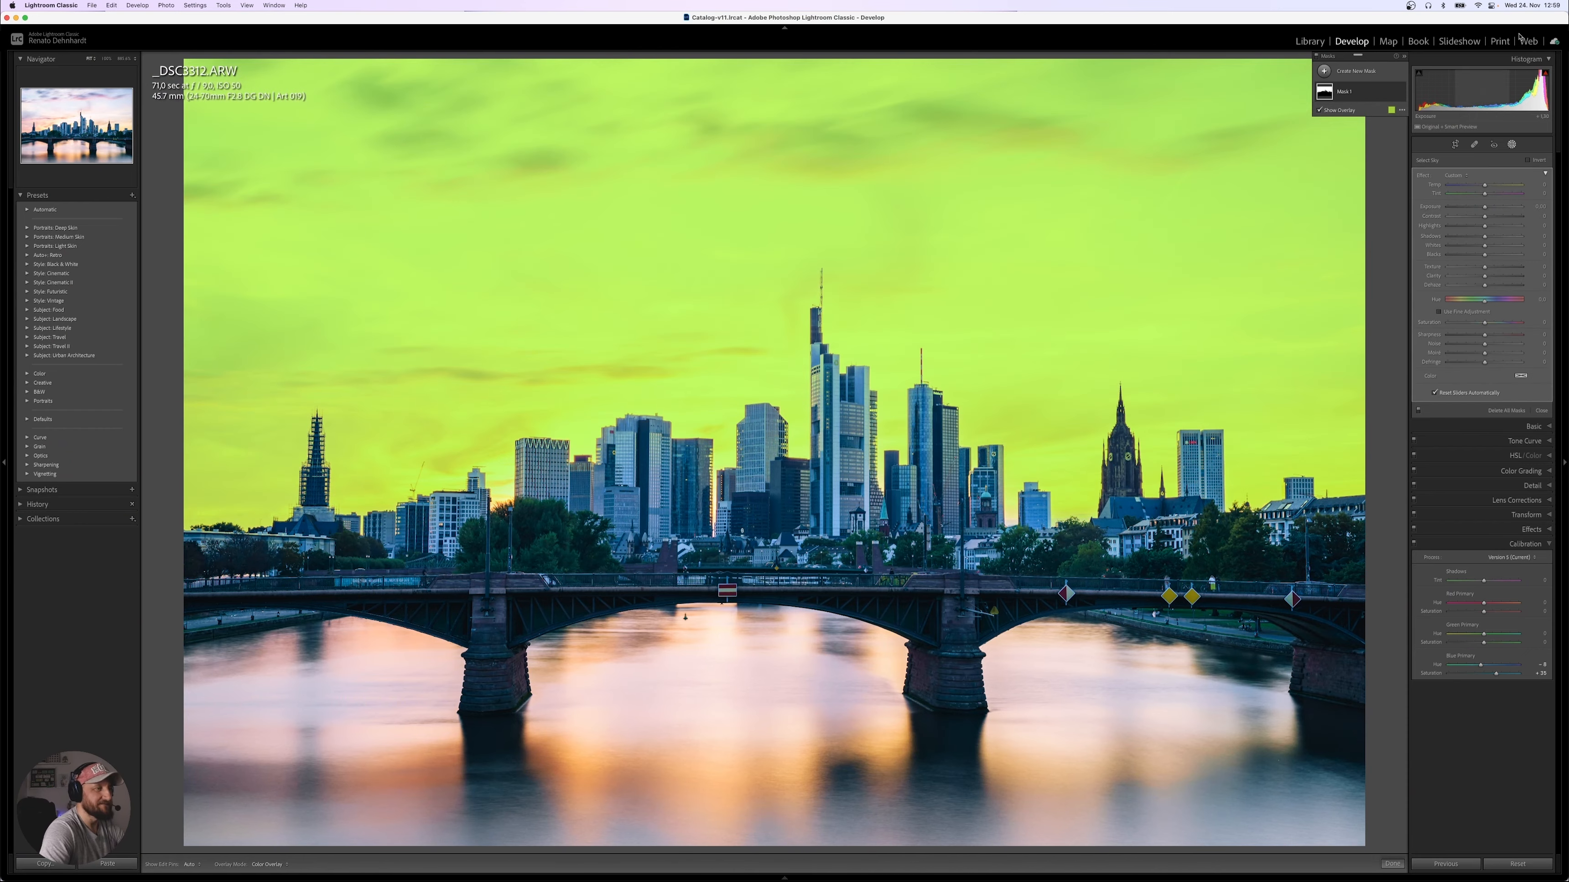
left_click(1391, 92)
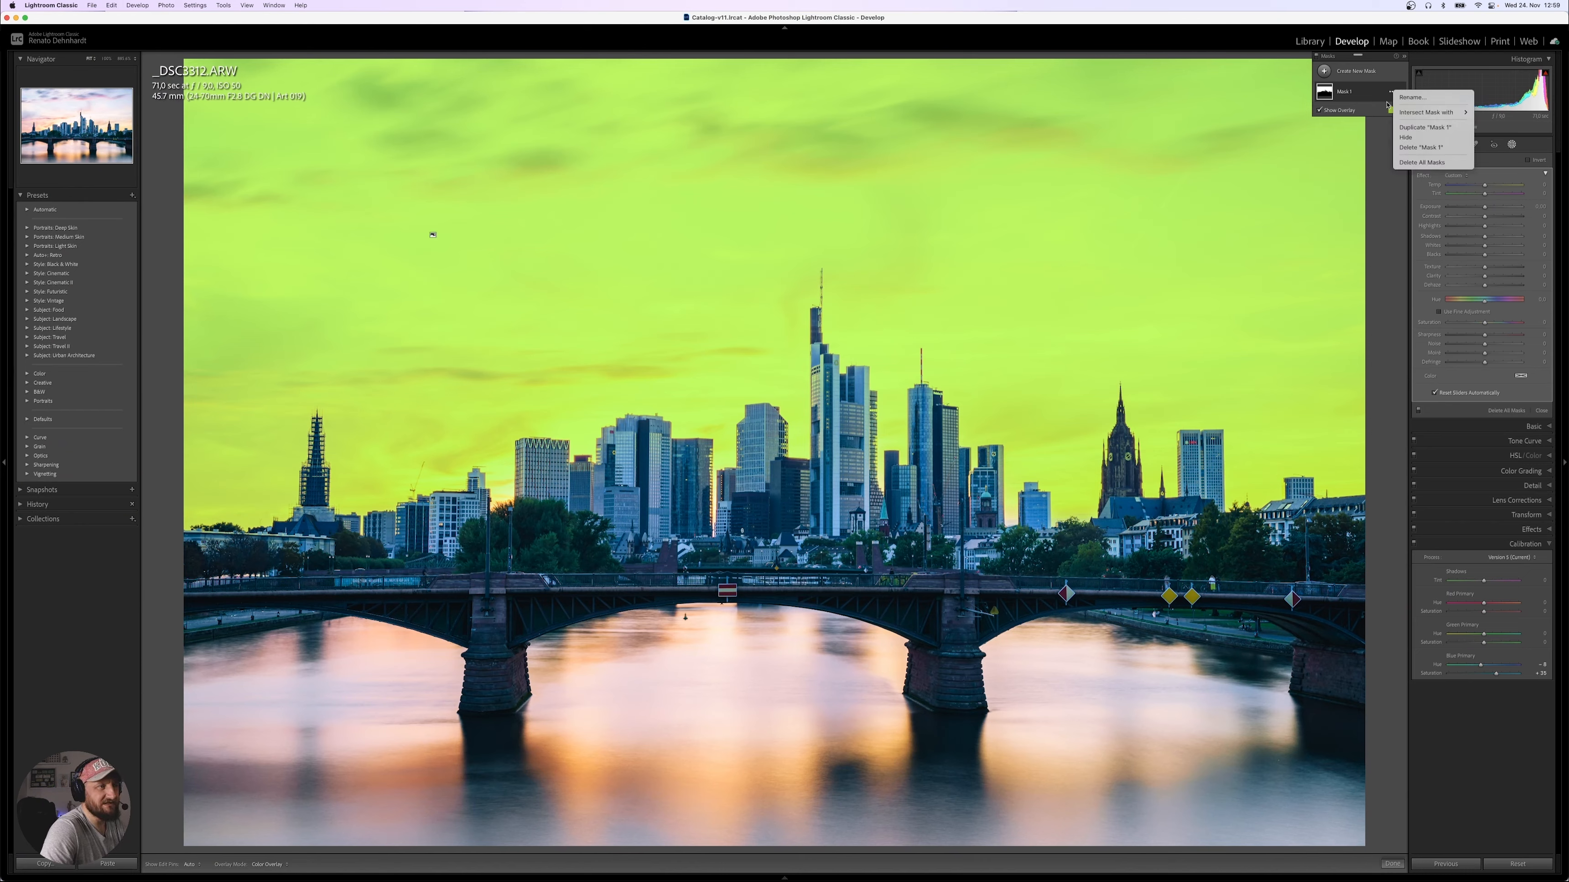
left_click(1366, 95)
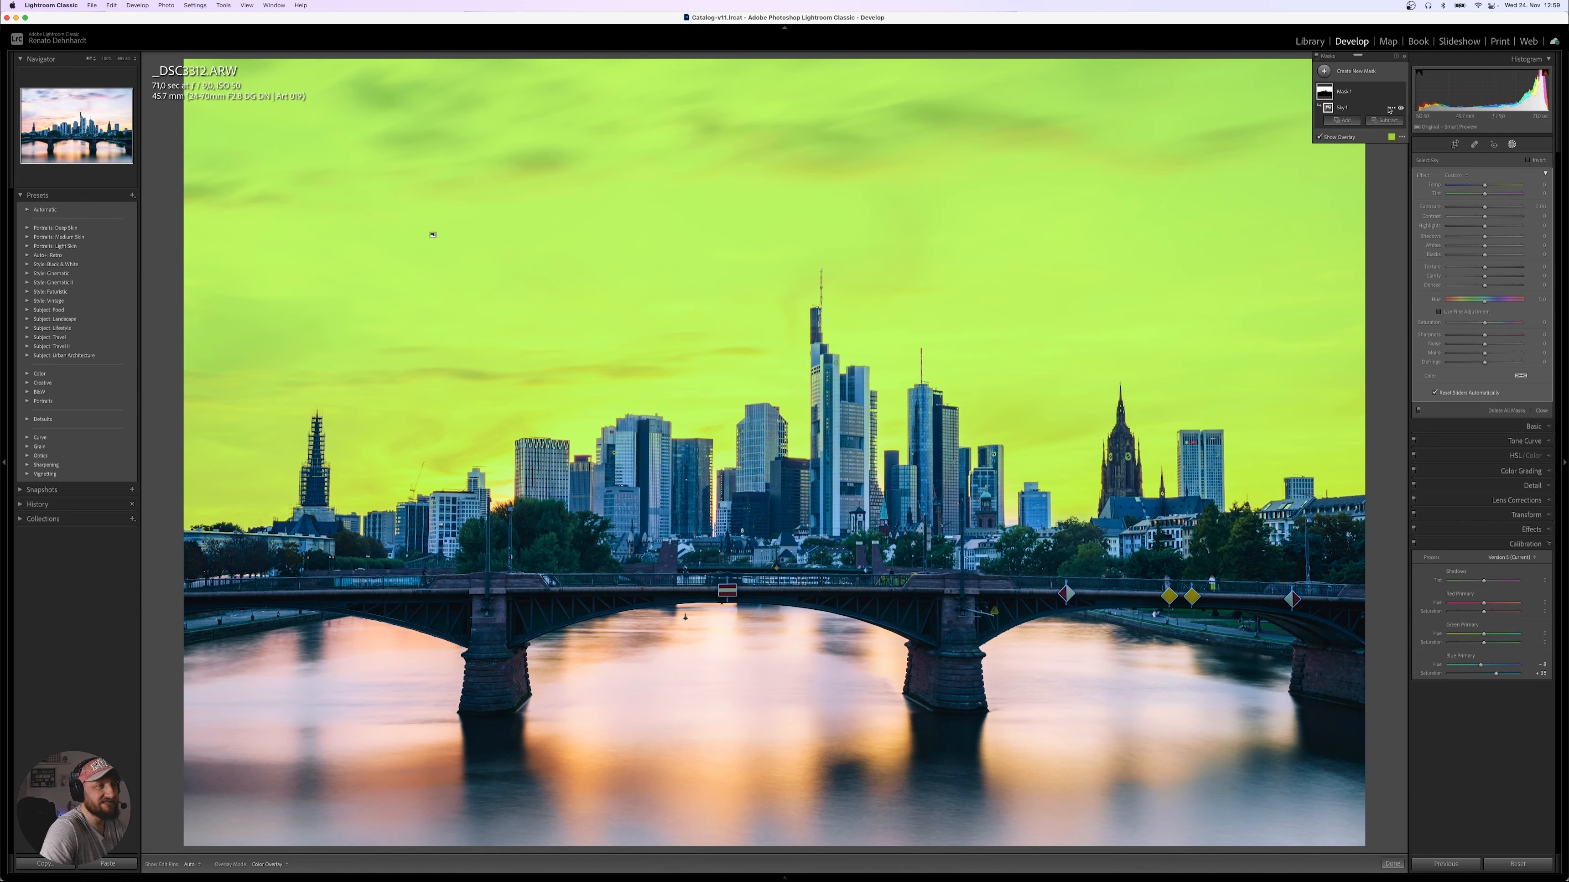
left_click(1390, 109)
left_click(1422, 138)
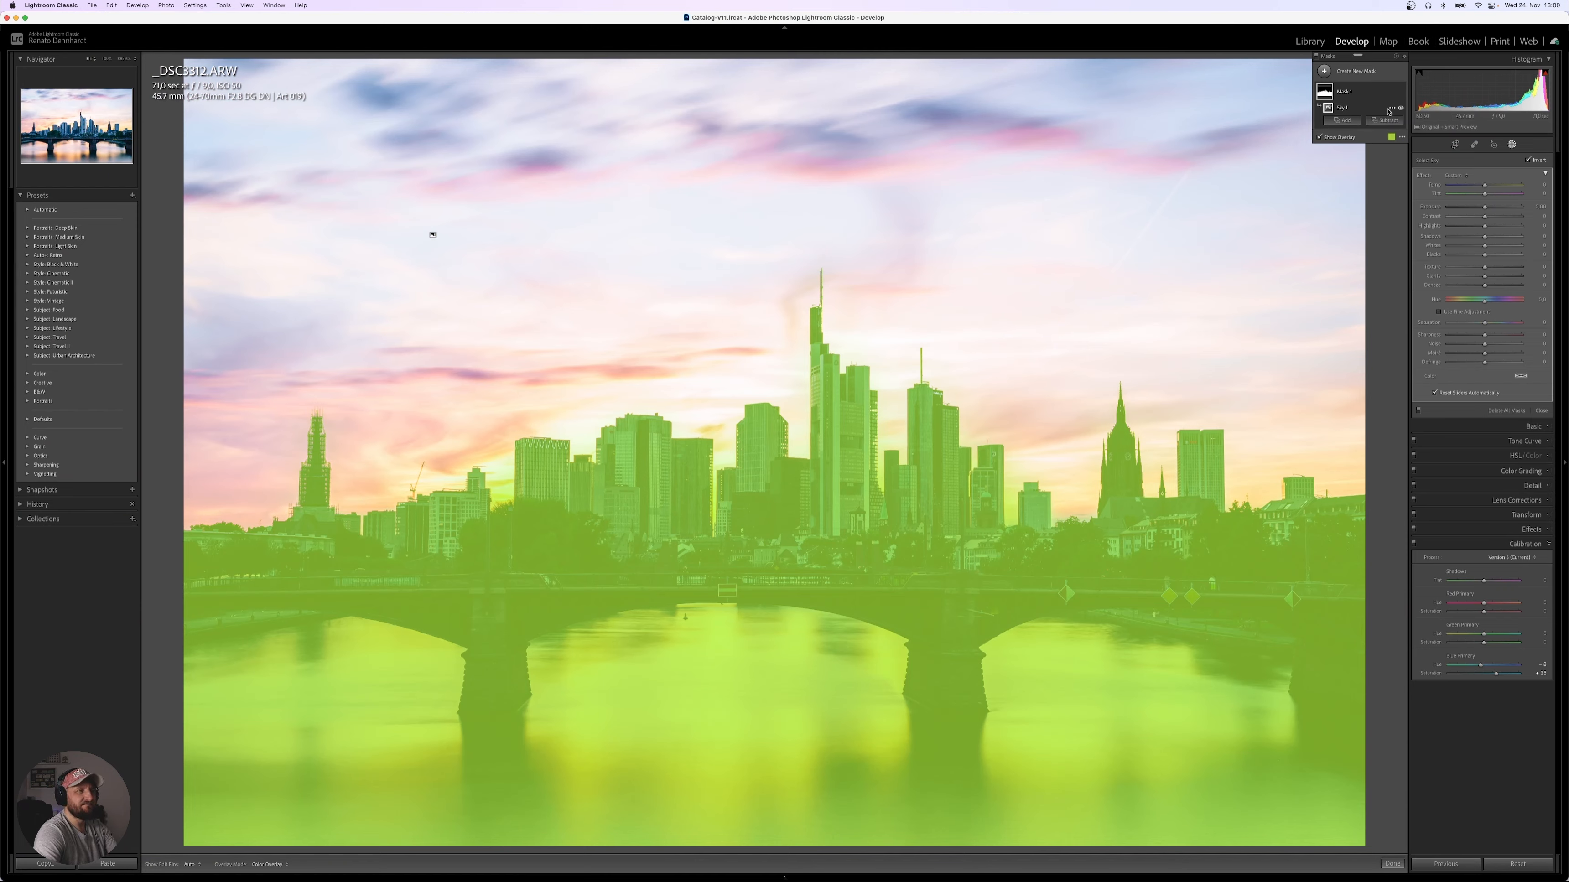
Intersect the inverted sky mask with a linear gradient across the bridge arches, limiting it to the river area.
left_click(1392, 108)
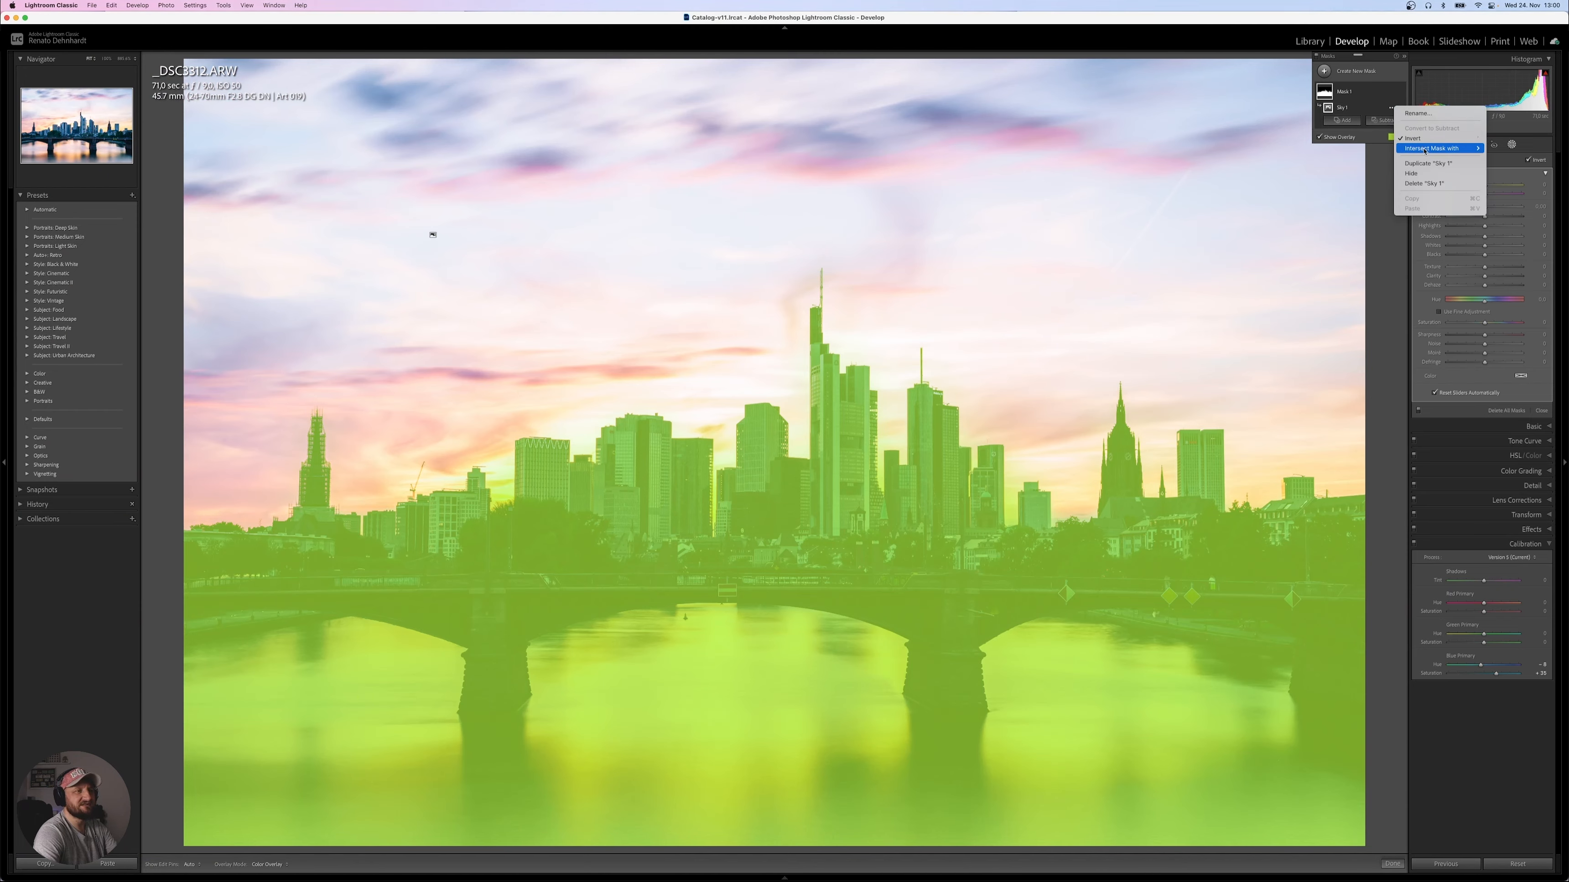
mouse_move(1425, 148)
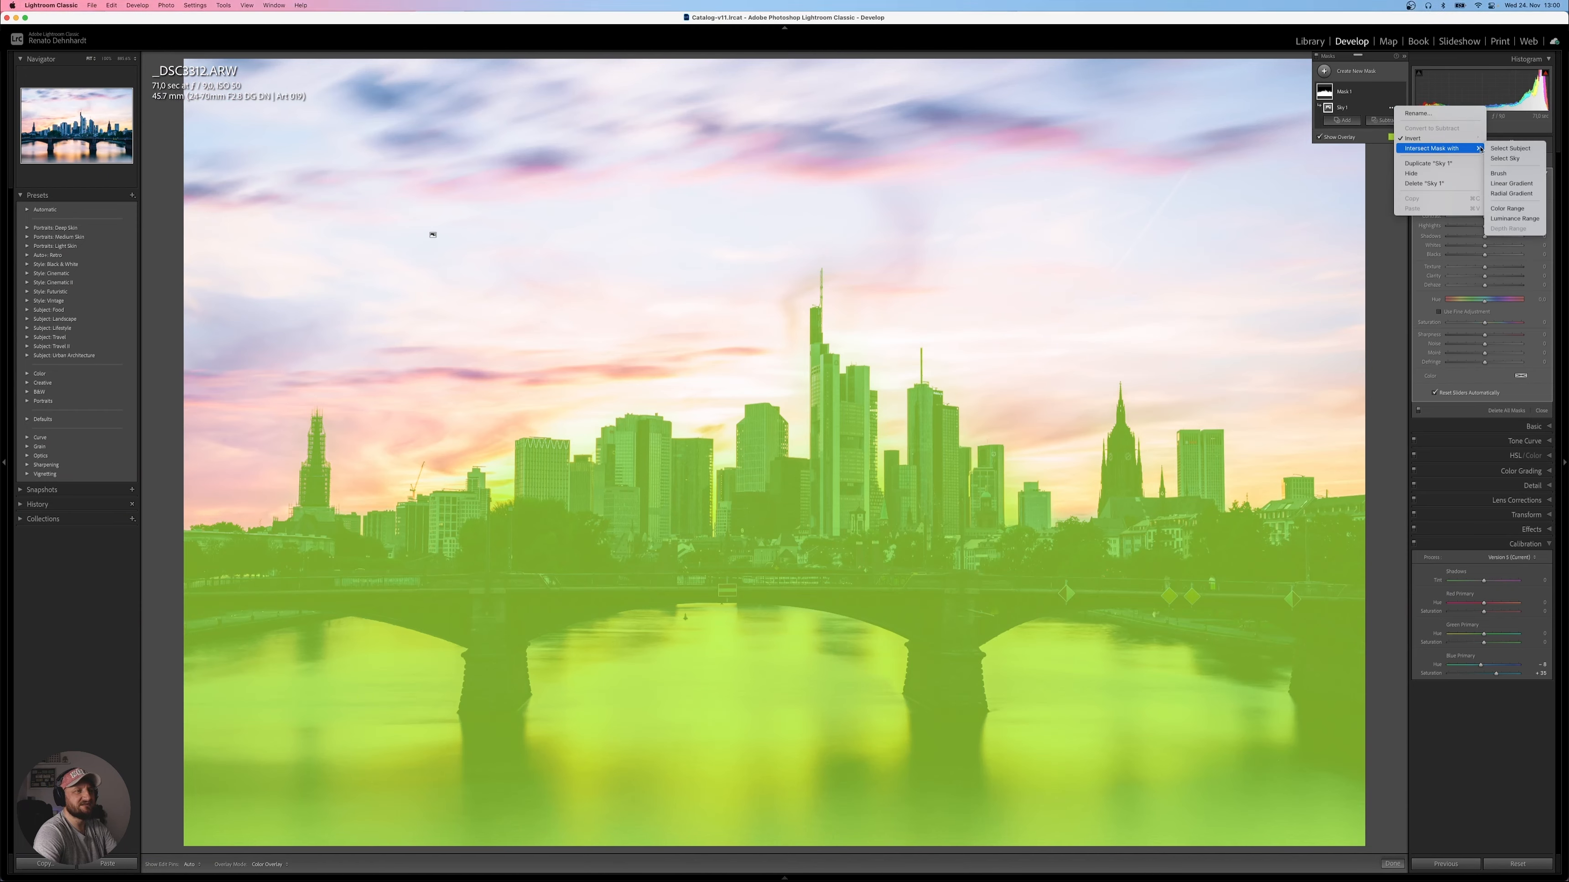
left_click(1512, 185)
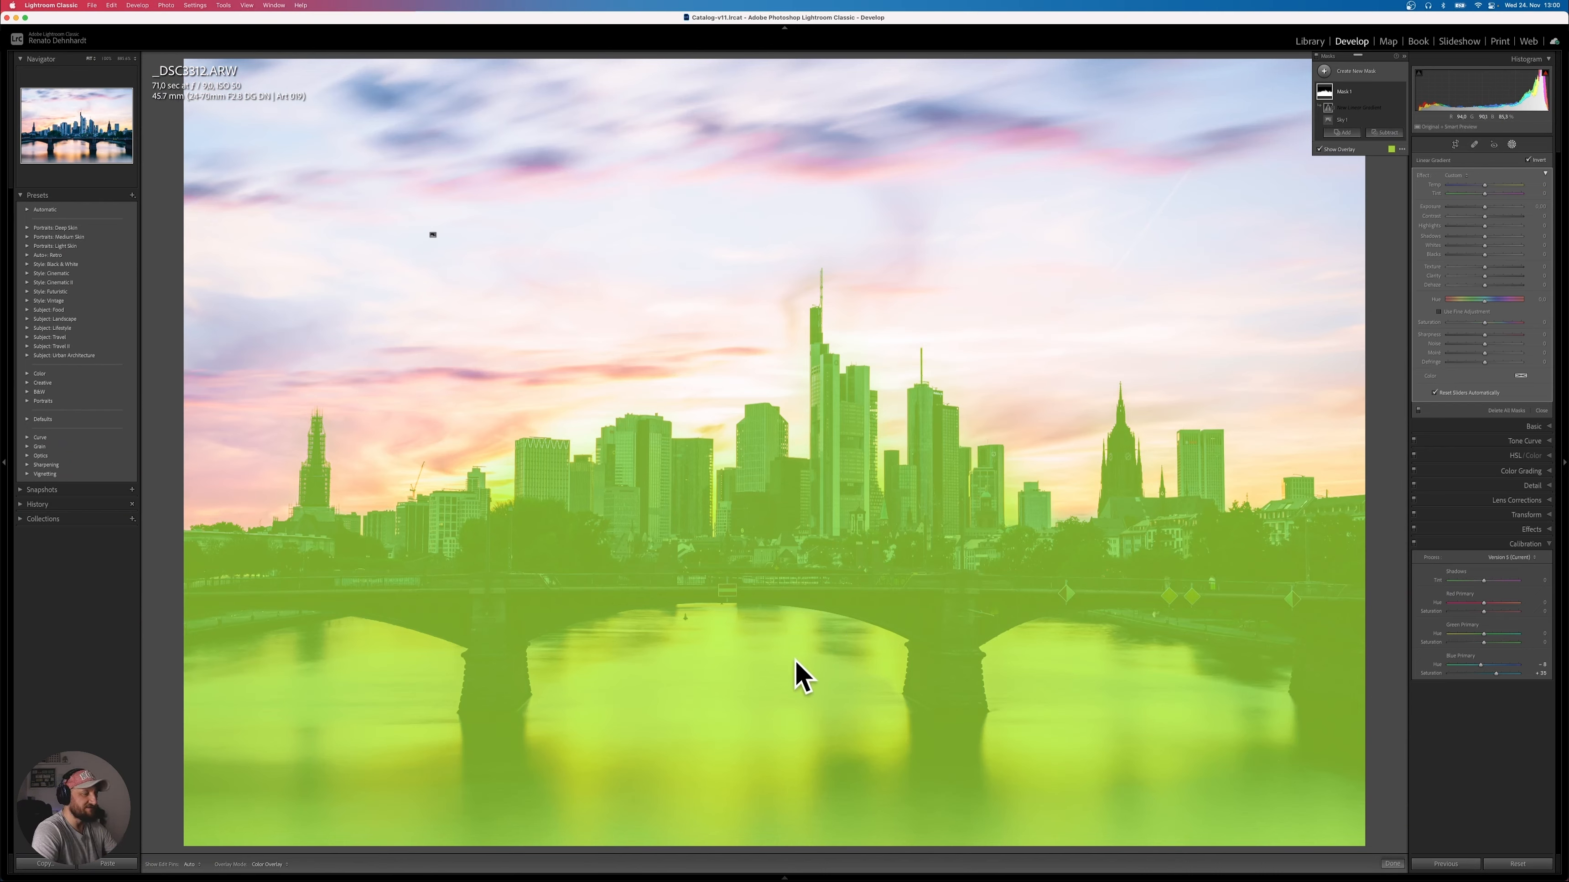
left_click_drag(795, 696, 794, 598)
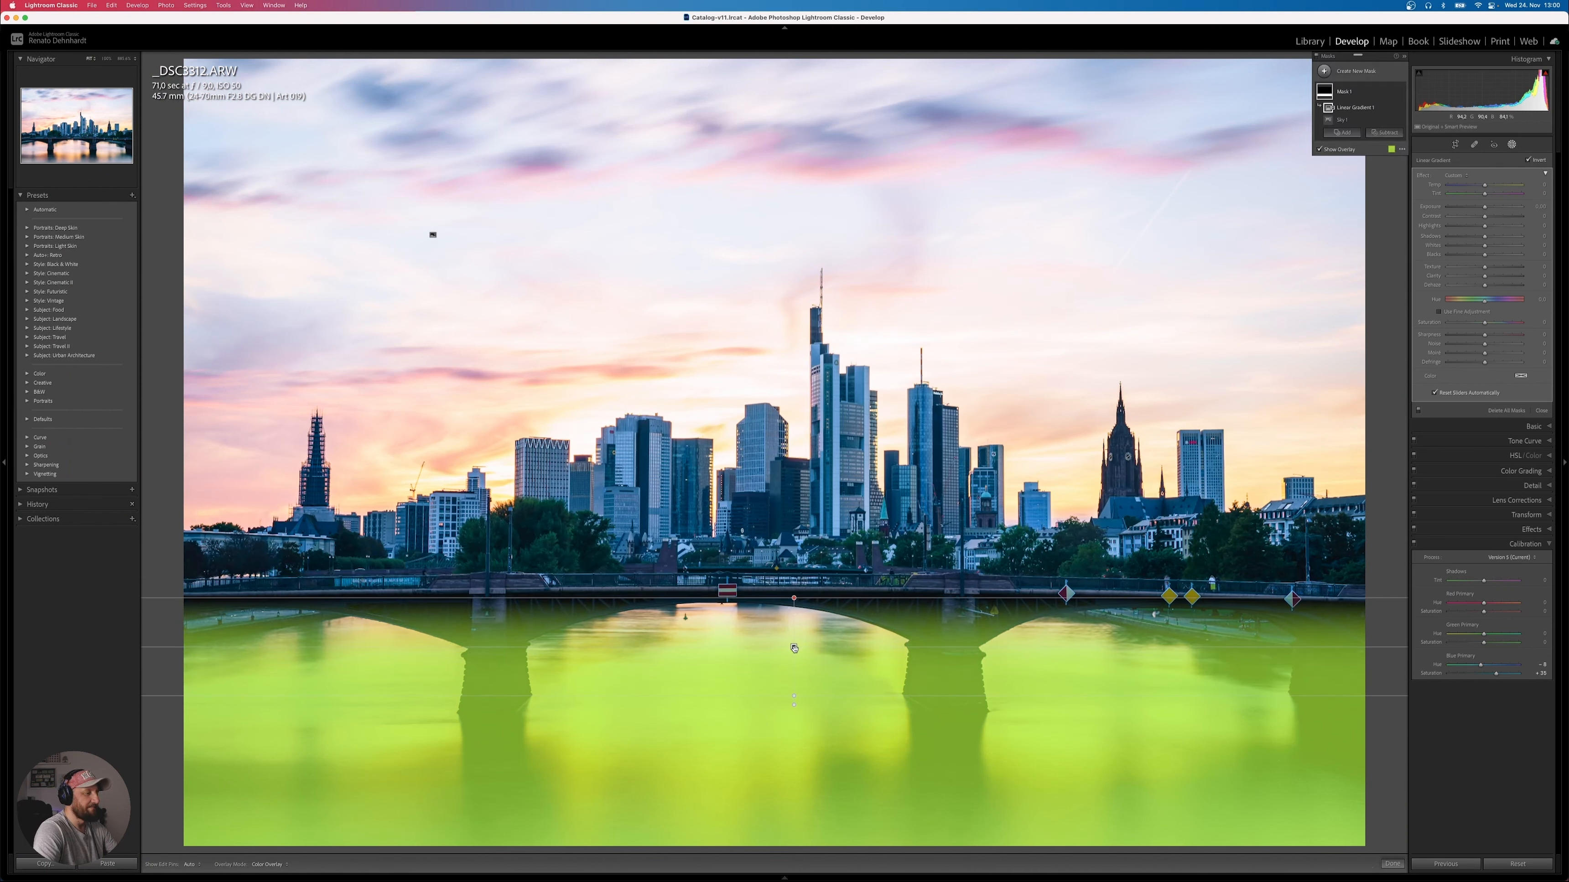
Replace the inverted sky mask's linear gradient intersection with one across the bridge arches, covering the skyline and bridge but excluding the lower river.
key("BackSpace")
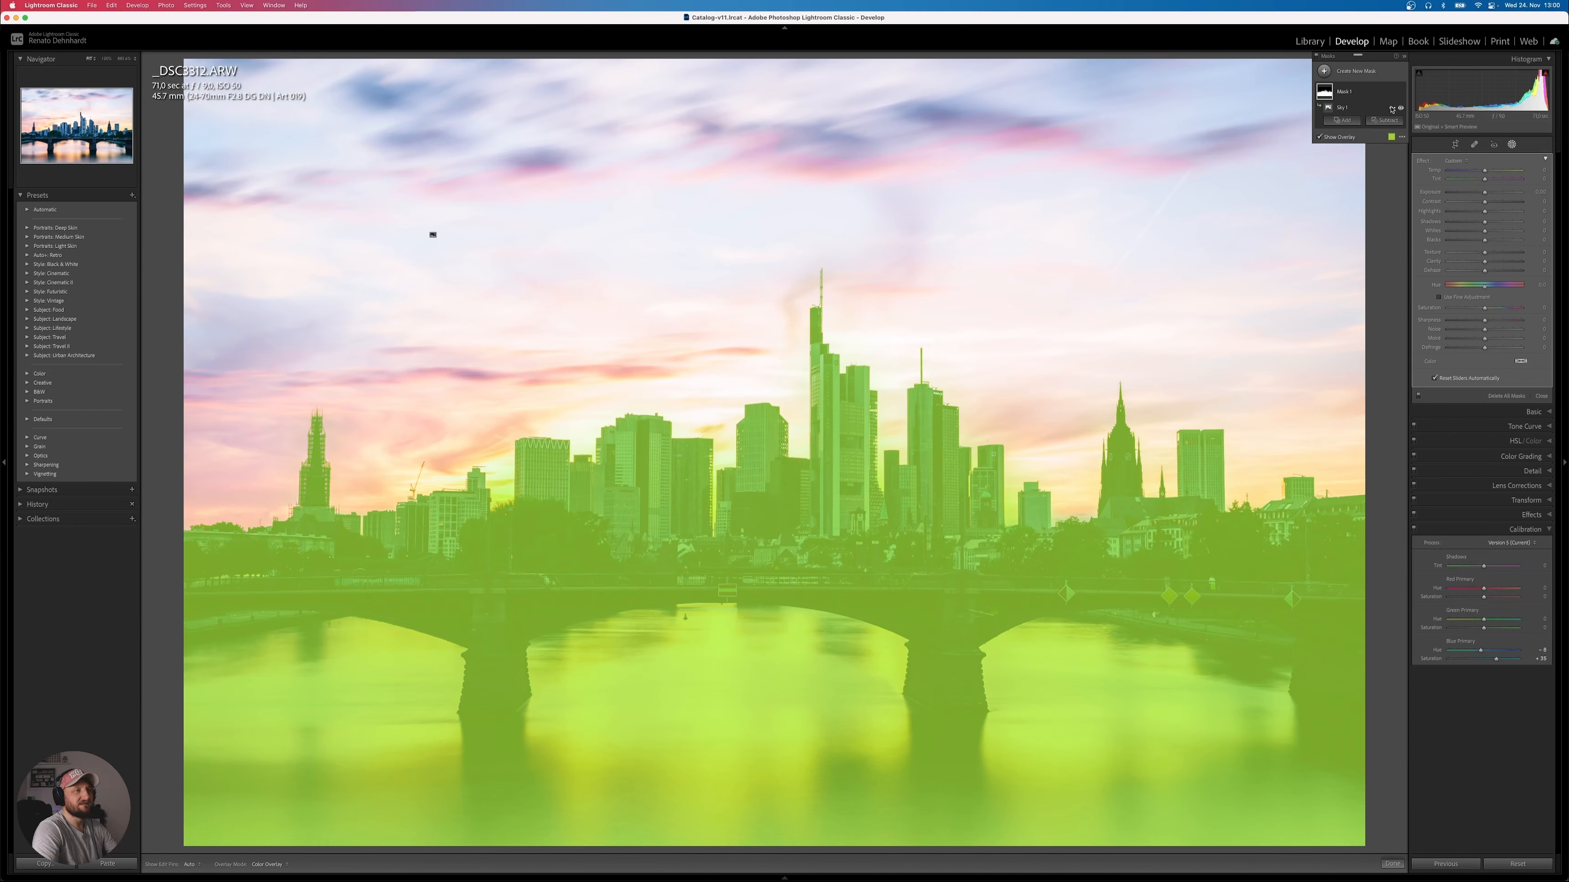
left_click(1392, 108)
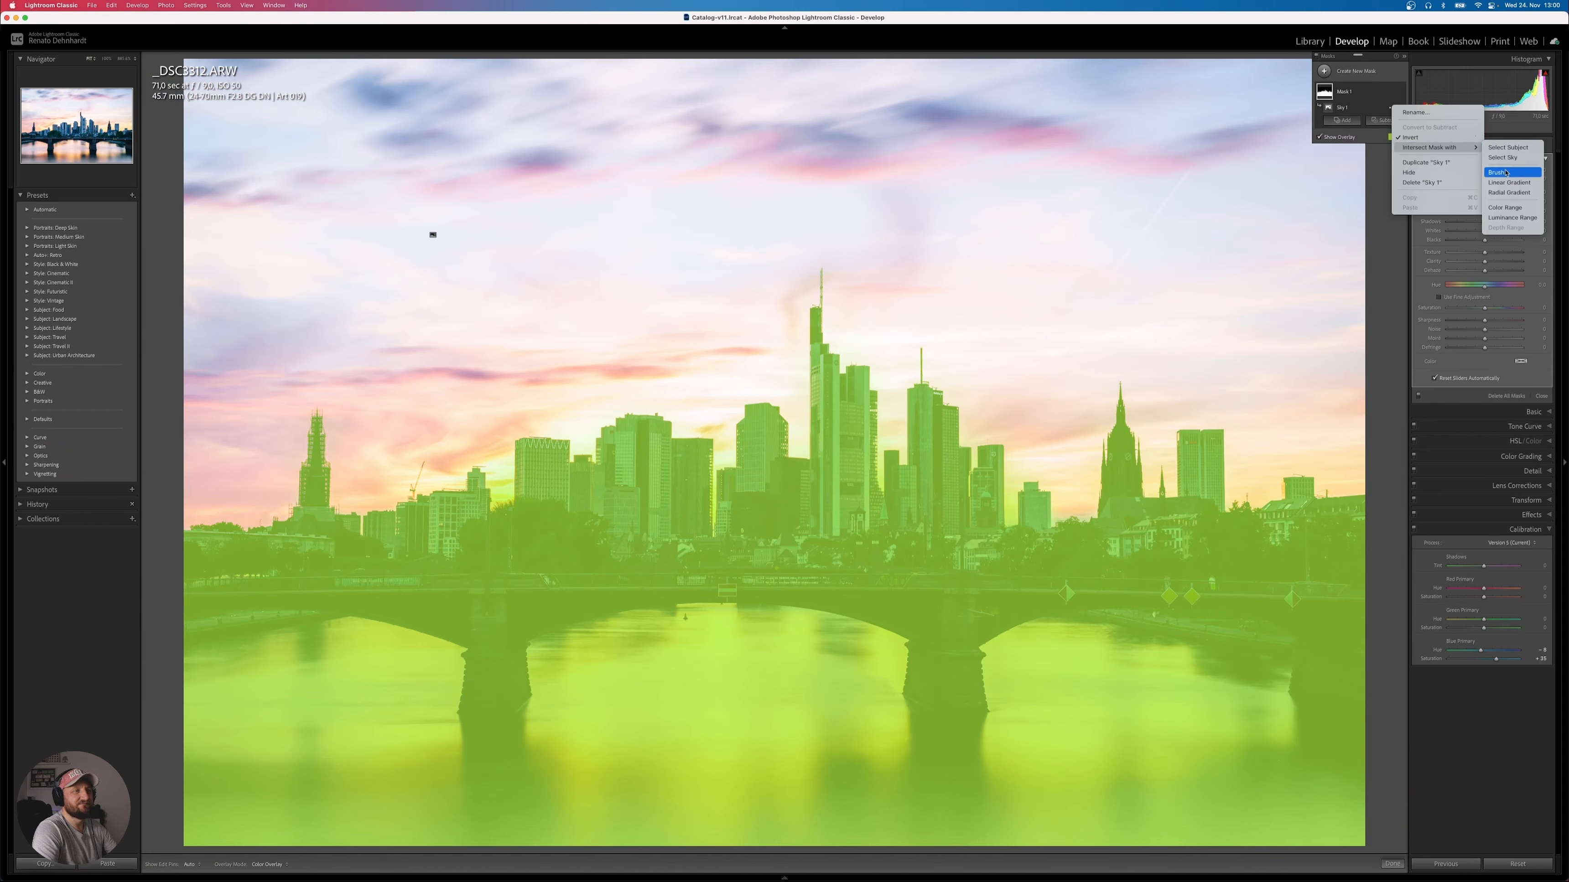
left_click(1508, 183)
left_click_drag(794, 618, 787, 662)
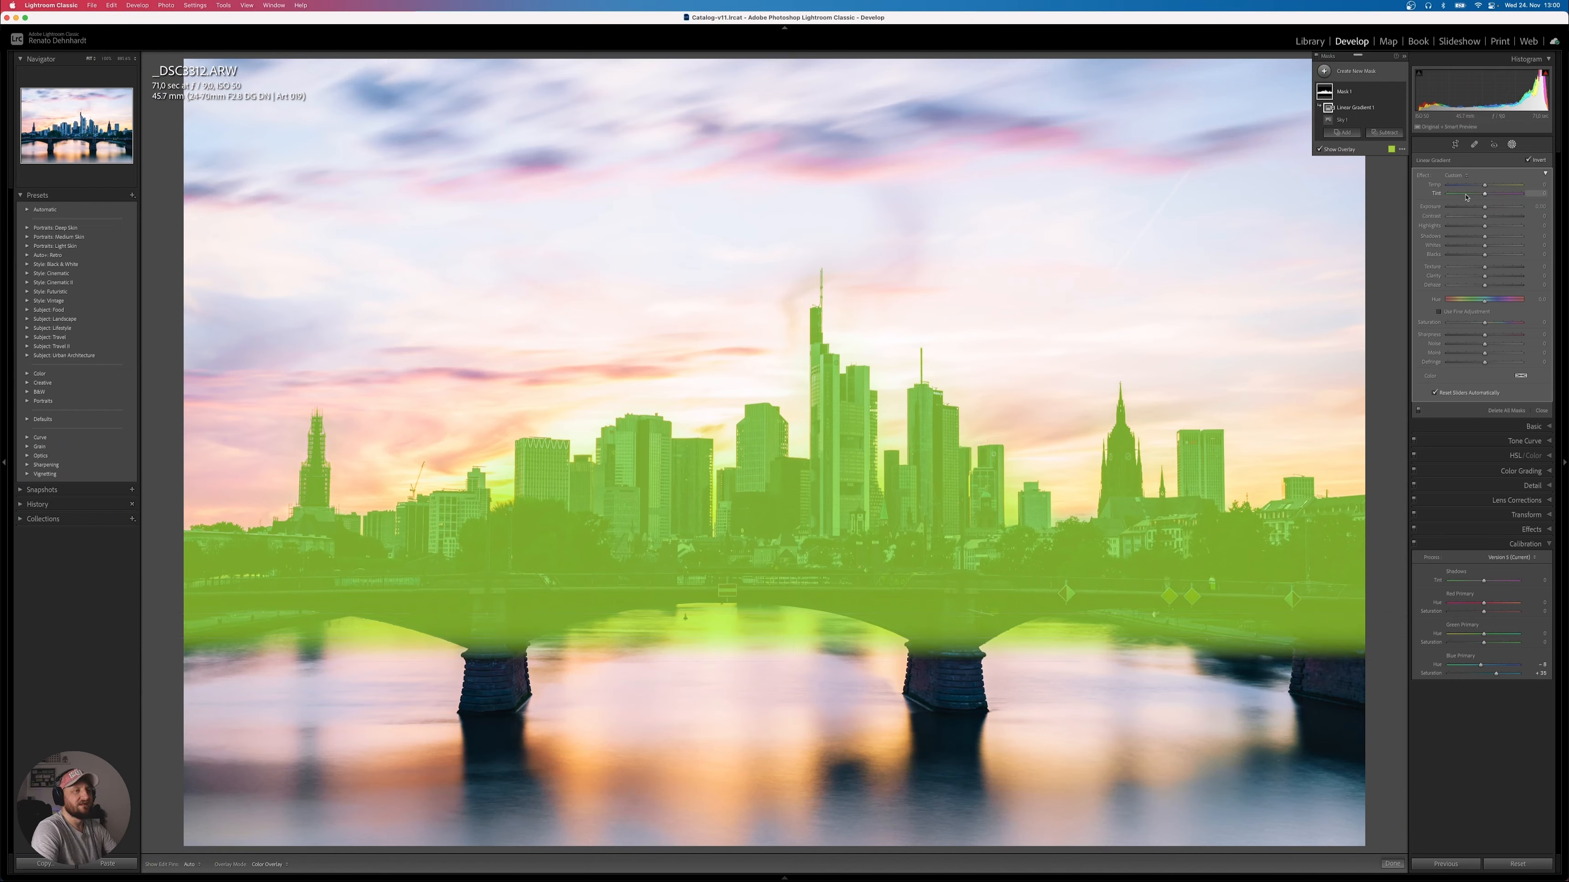
Brighten the skyline and bridge mask slightly, adding about 10 contrast, texture and clarity, lowering highlights slightly and comparing with masks off and on.
left_click_drag(1486, 187, 1490, 186)
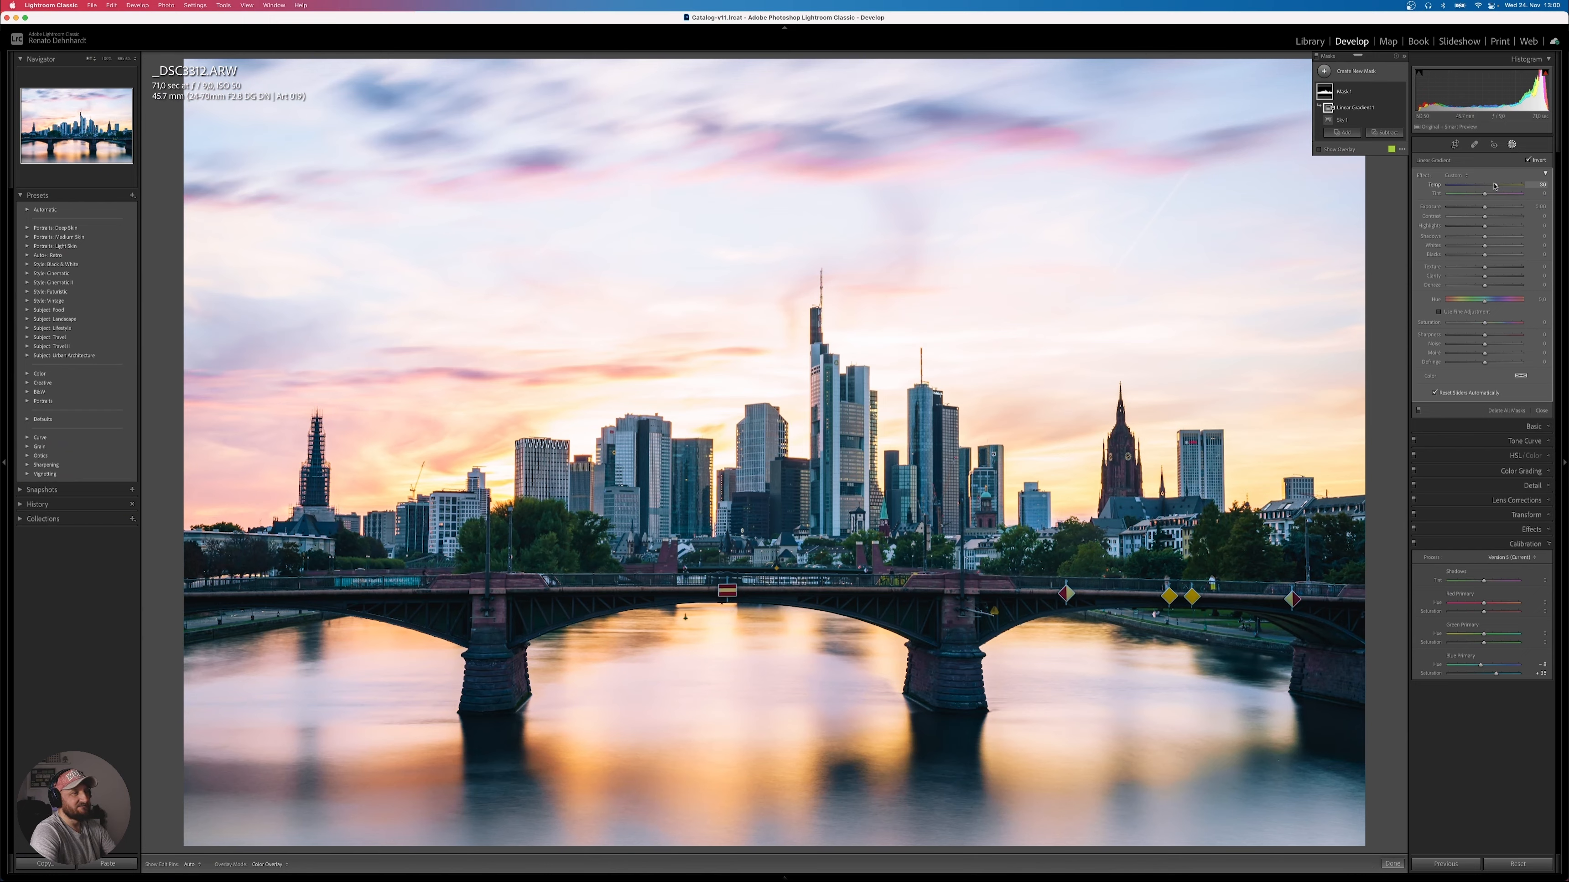
left_click(1419, 410)
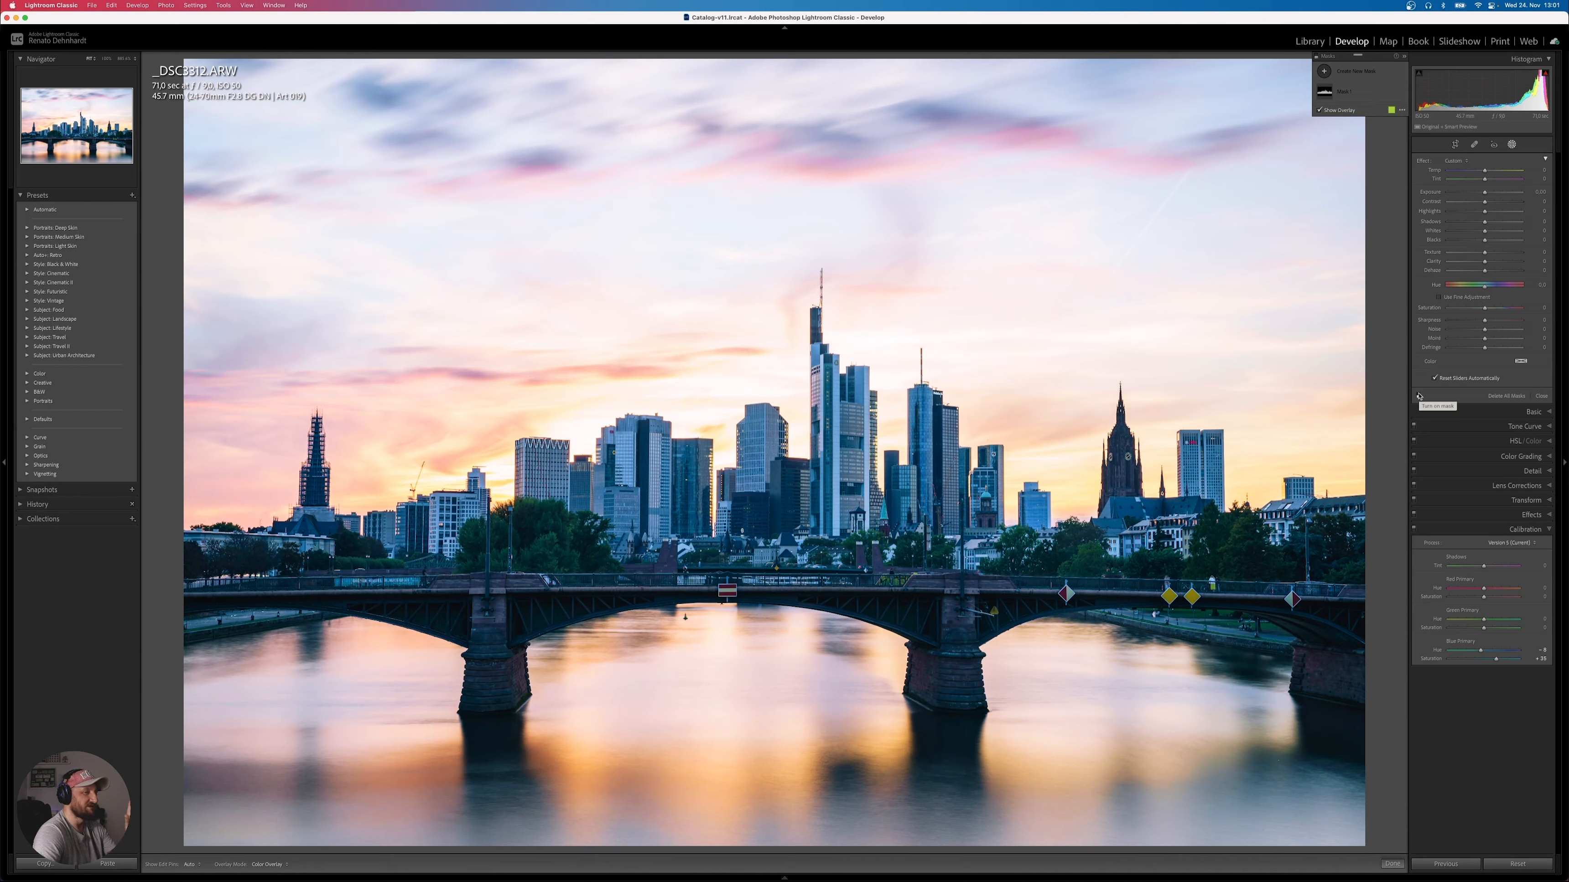
left_click(1420, 396)
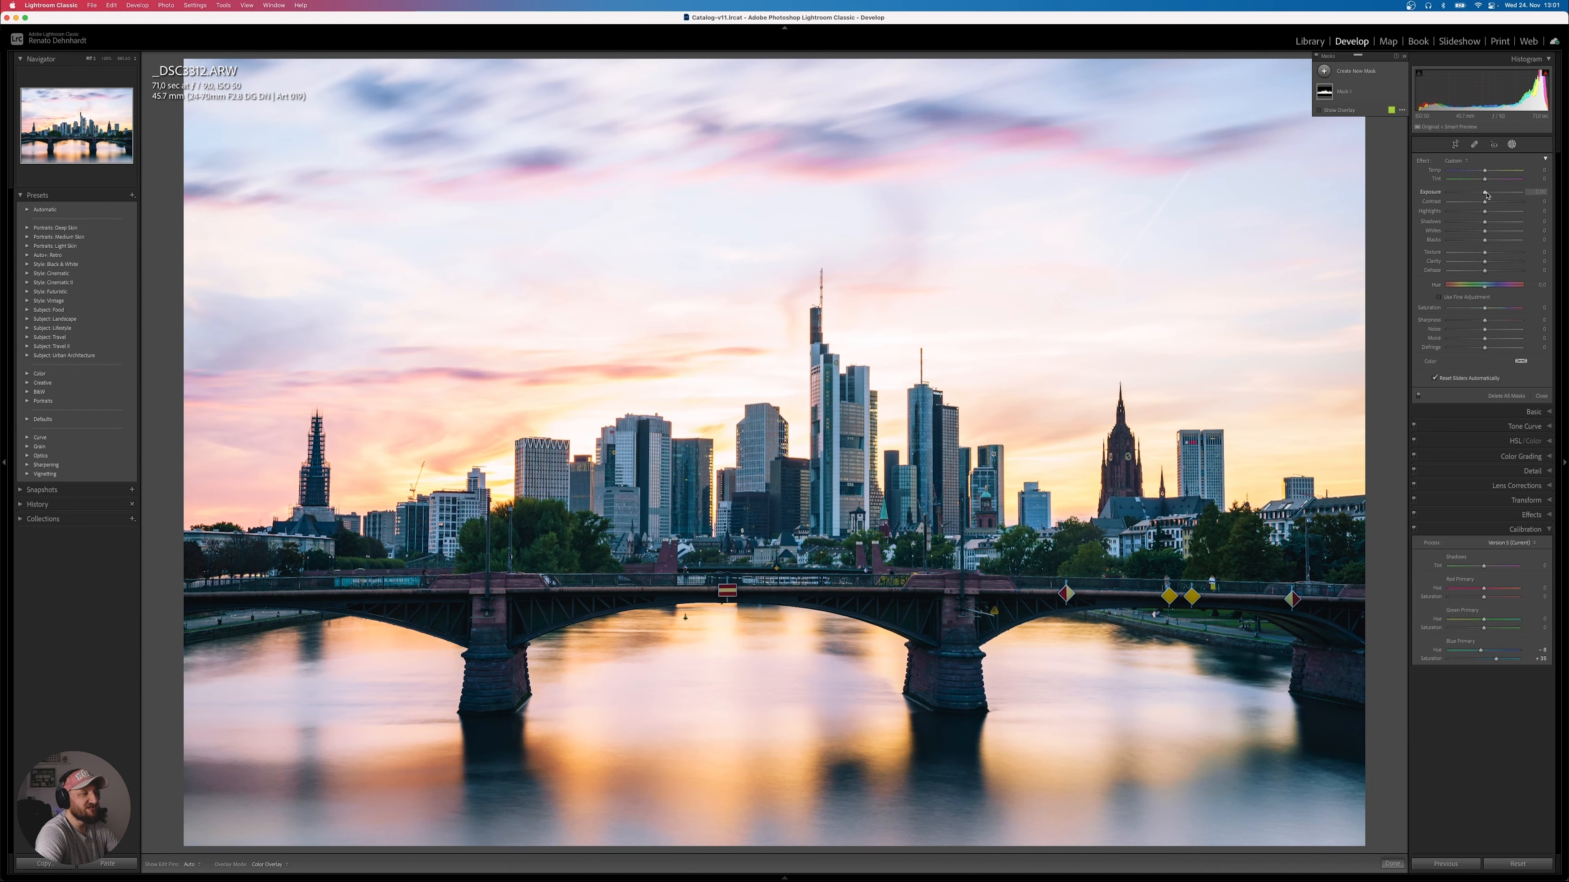
left_click_drag(1488, 195, 1489, 194)
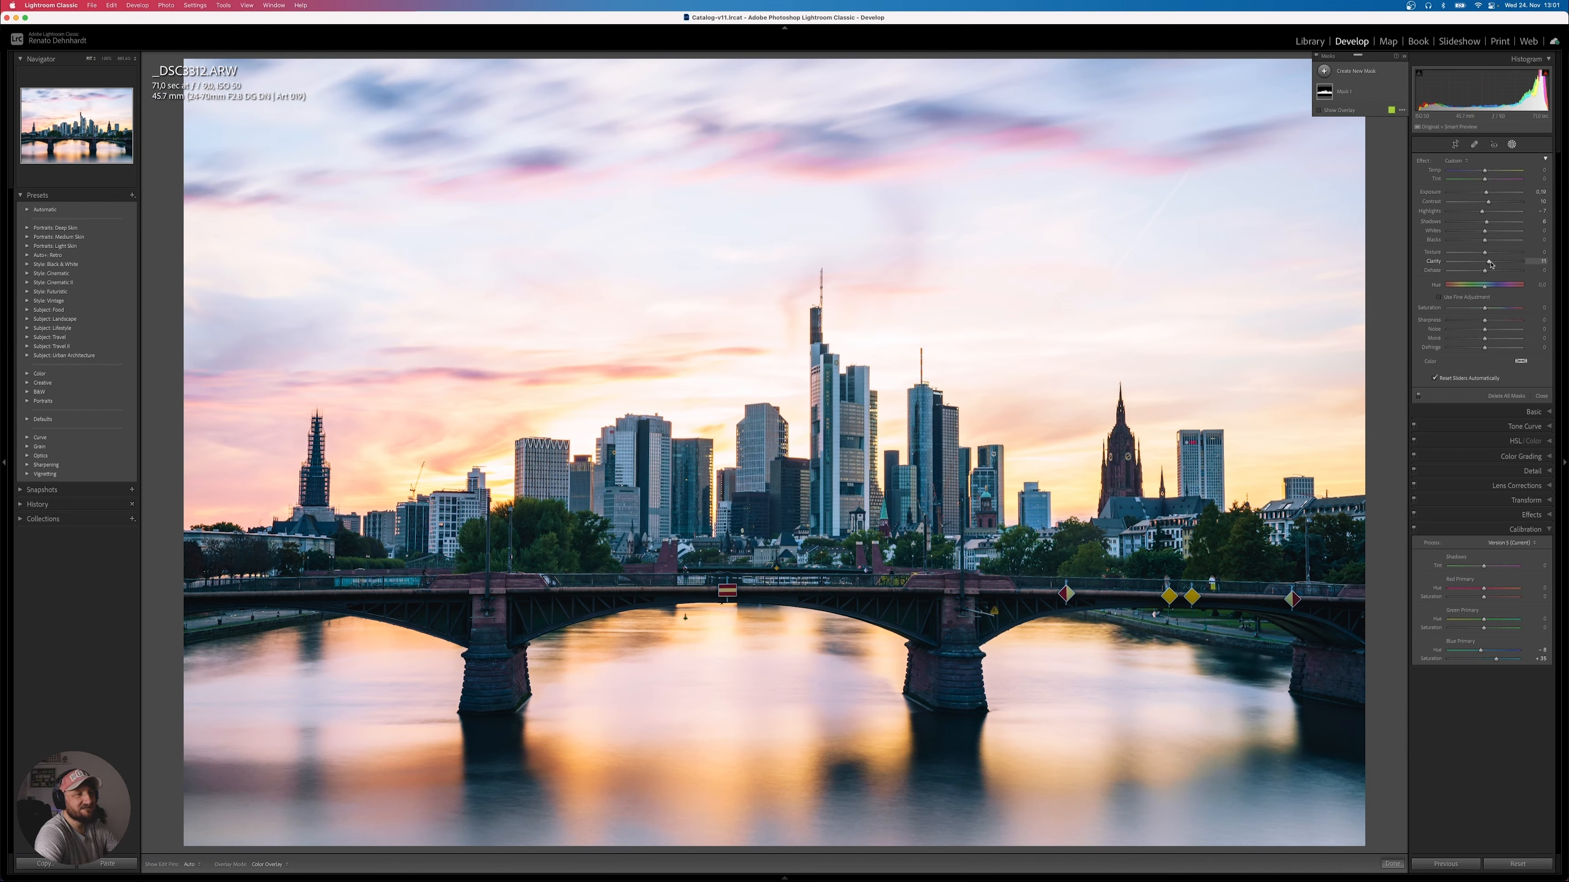
left_click_drag(1487, 255, 1490, 256)
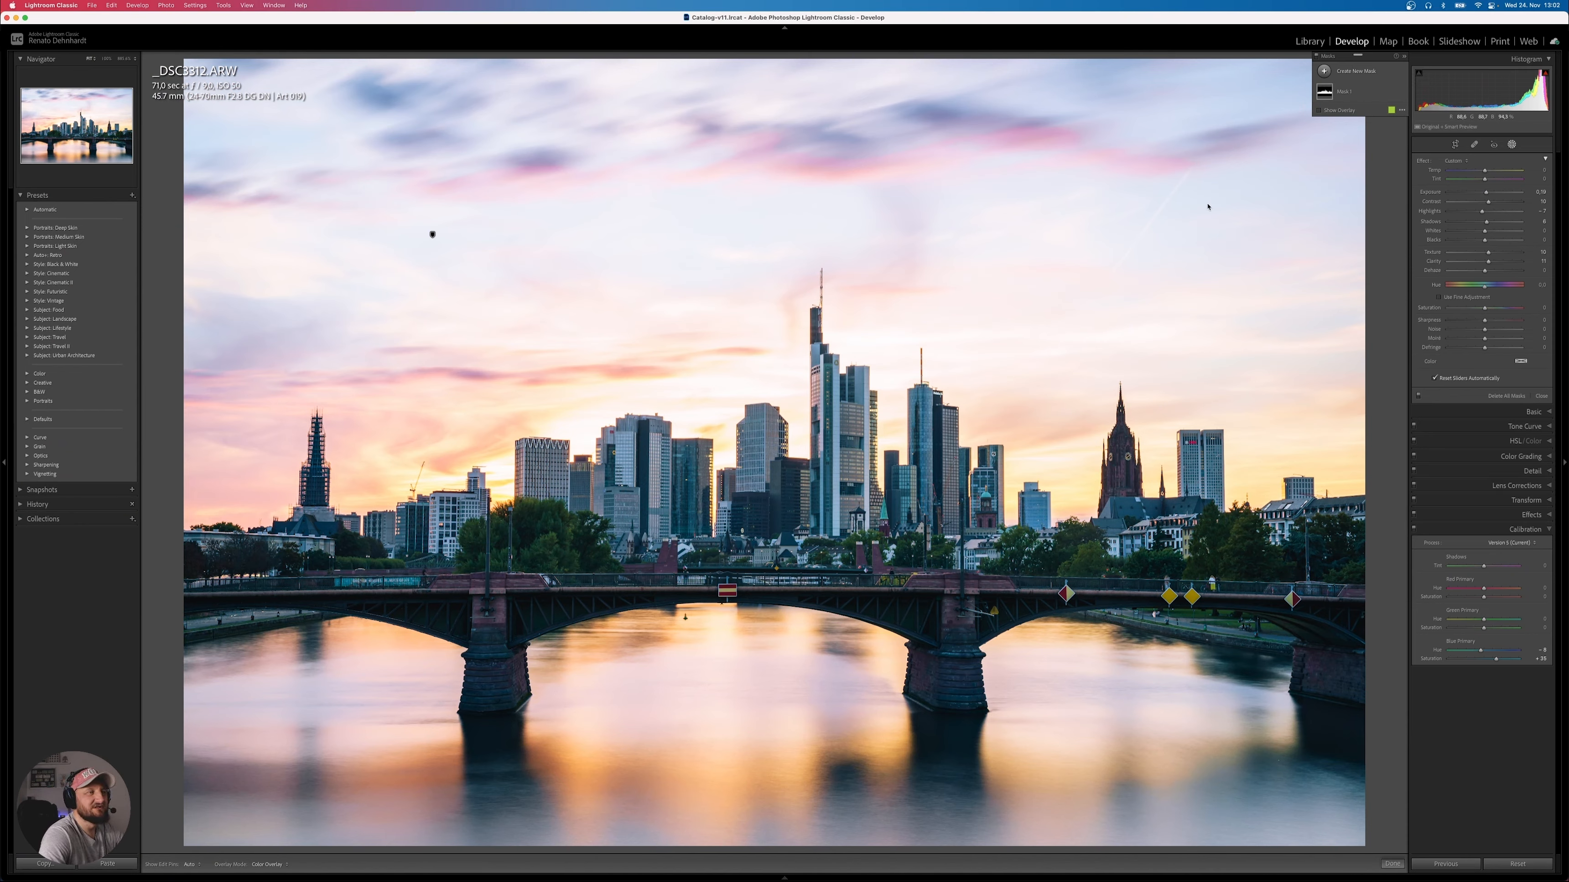
Create a large radial gradient mask centred on the sunset glow above the trees and buildings, with all its effect values reset.
left_click(1326, 73)
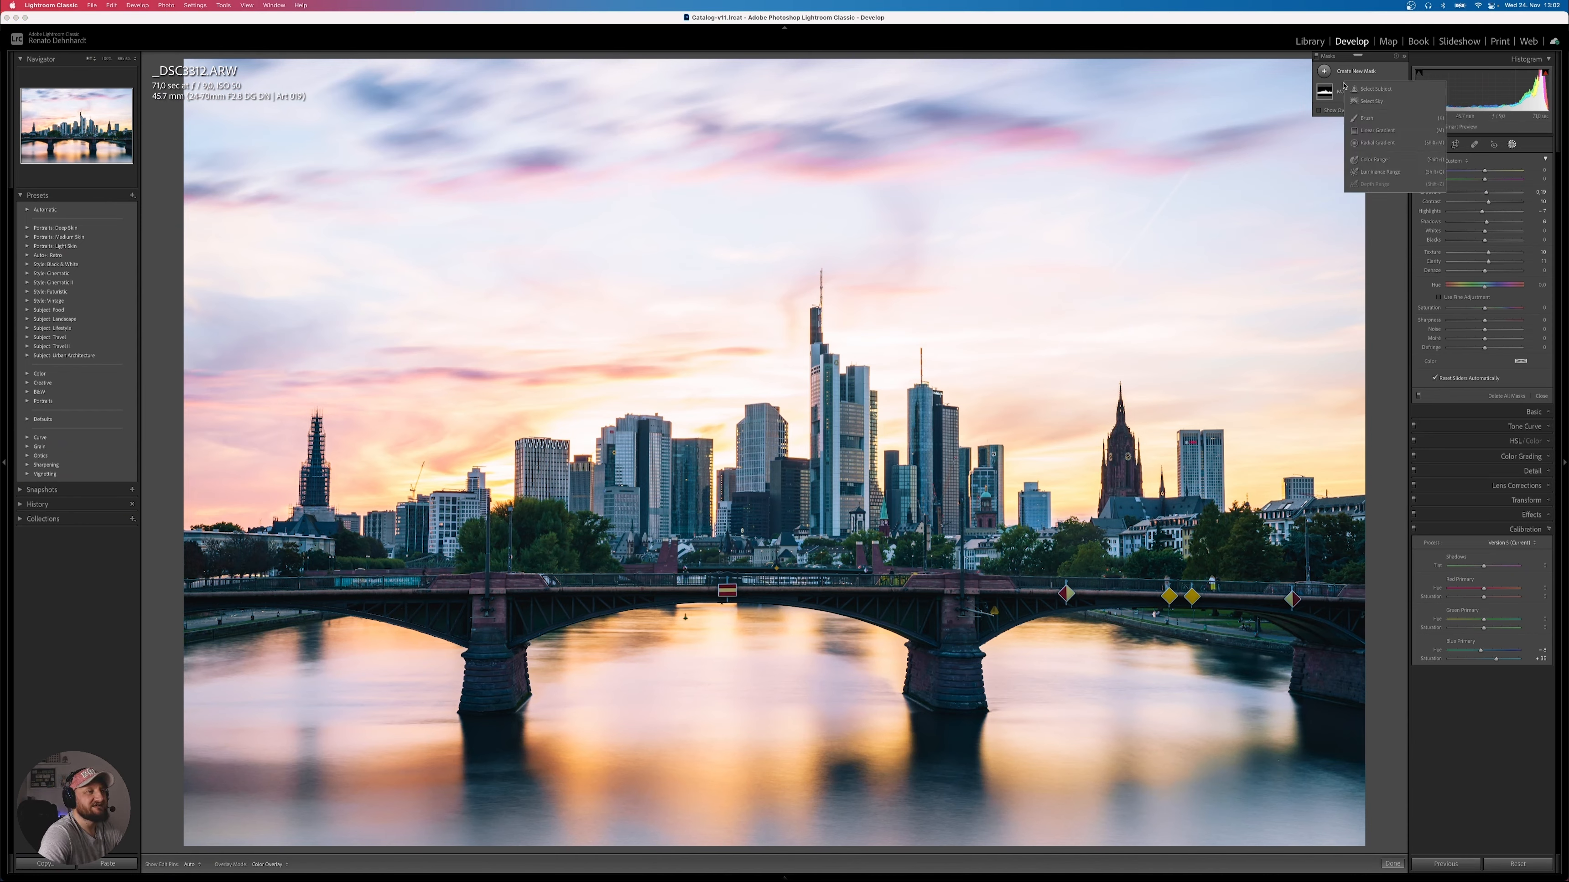
left_click(1377, 144)
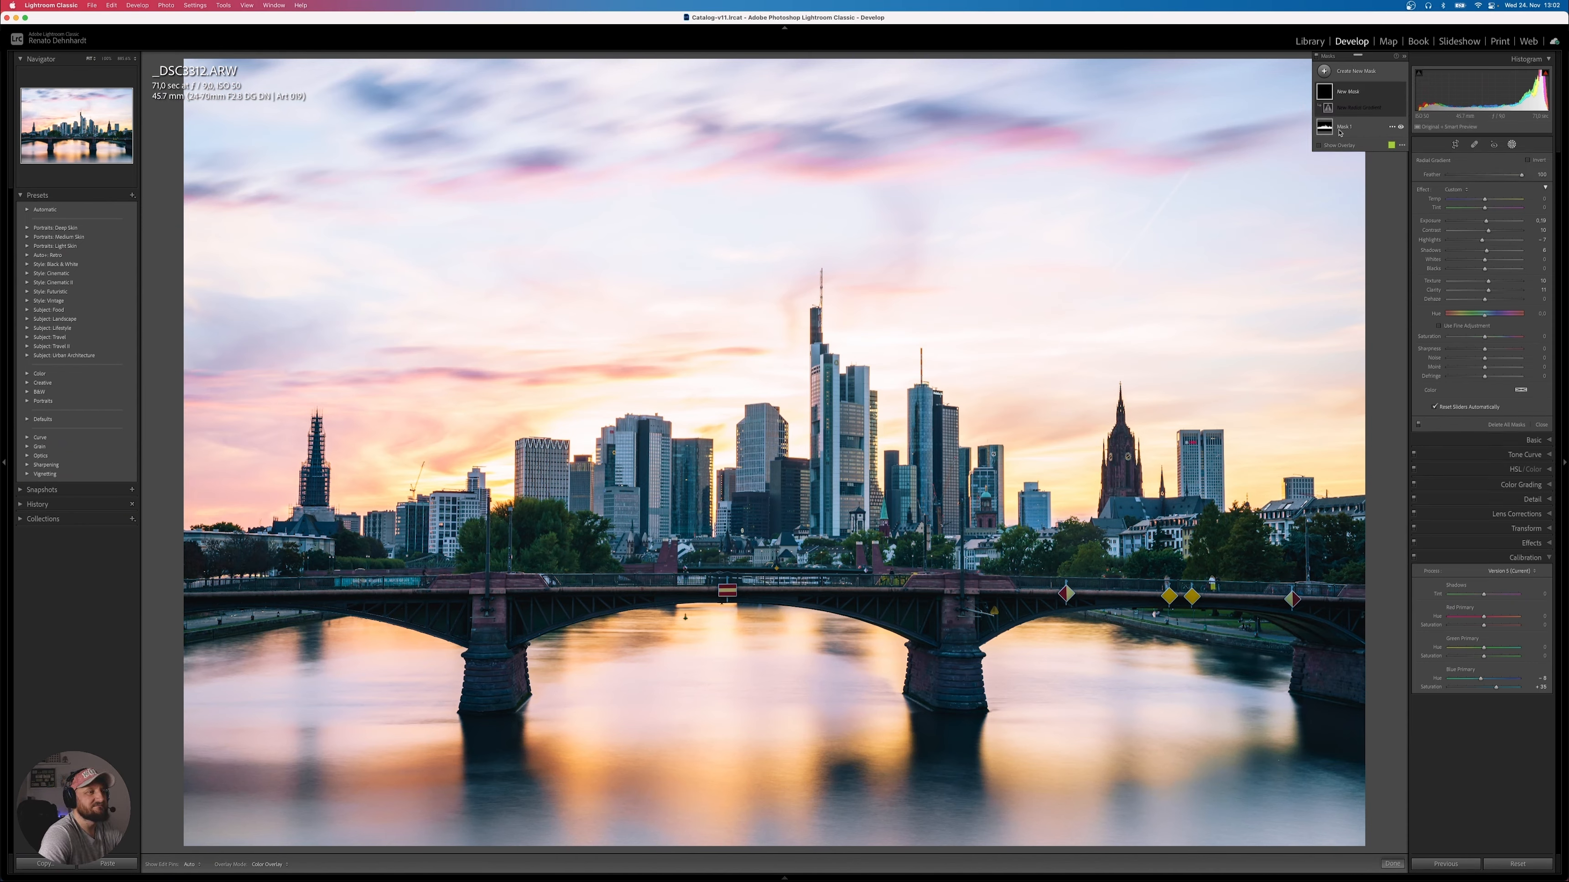
left_click_drag(592, 436, 917, 672)
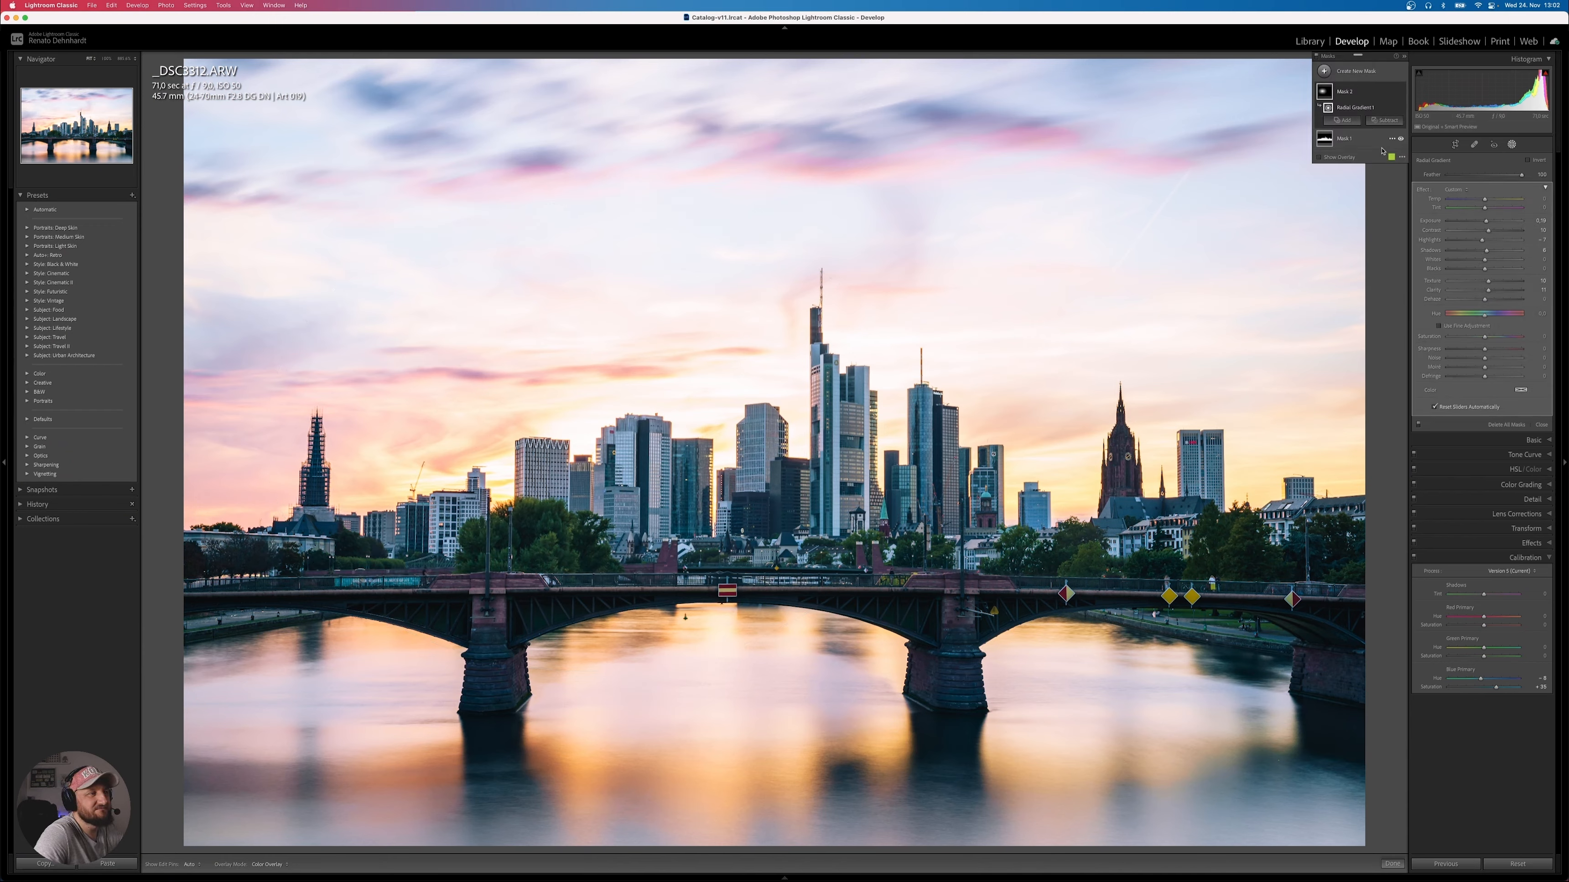
mouse_move(1349, 108)
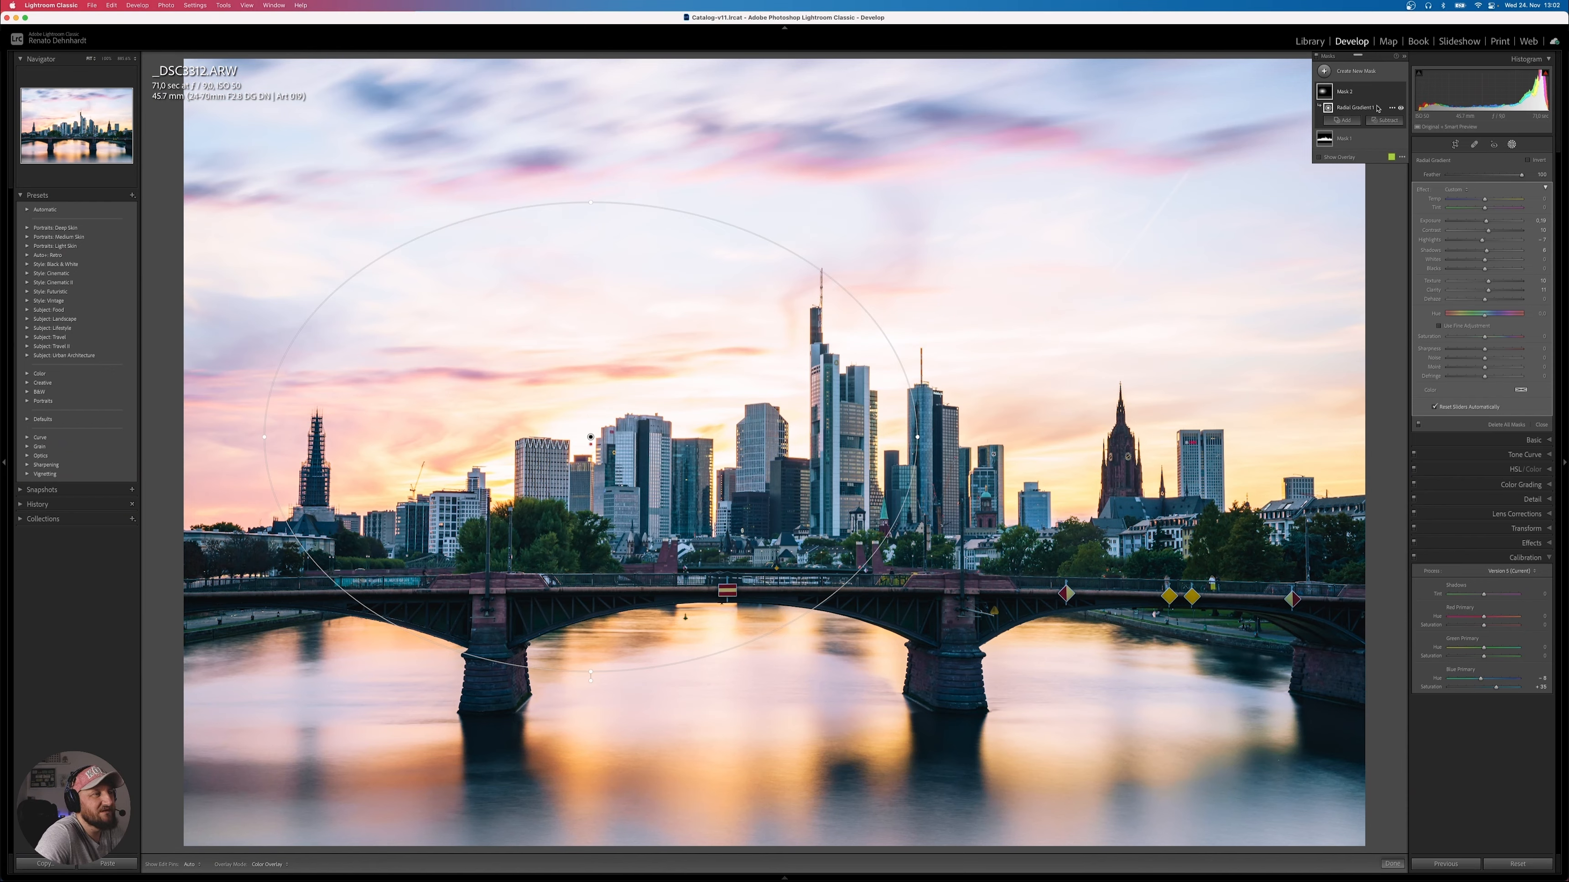
left_click(1393, 108)
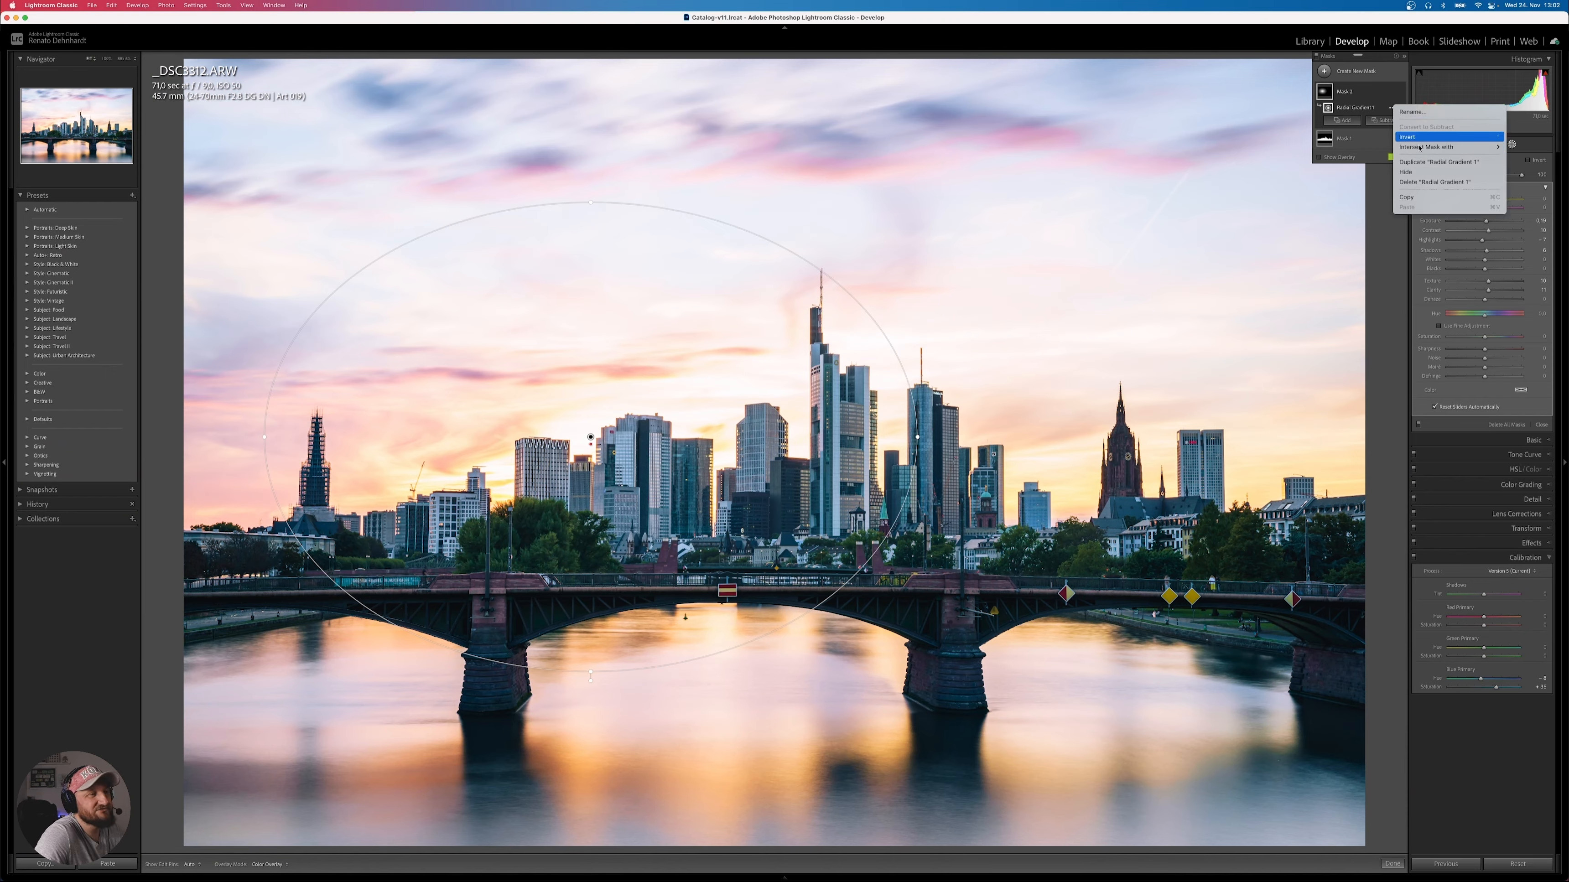
left_click(1423, 197)
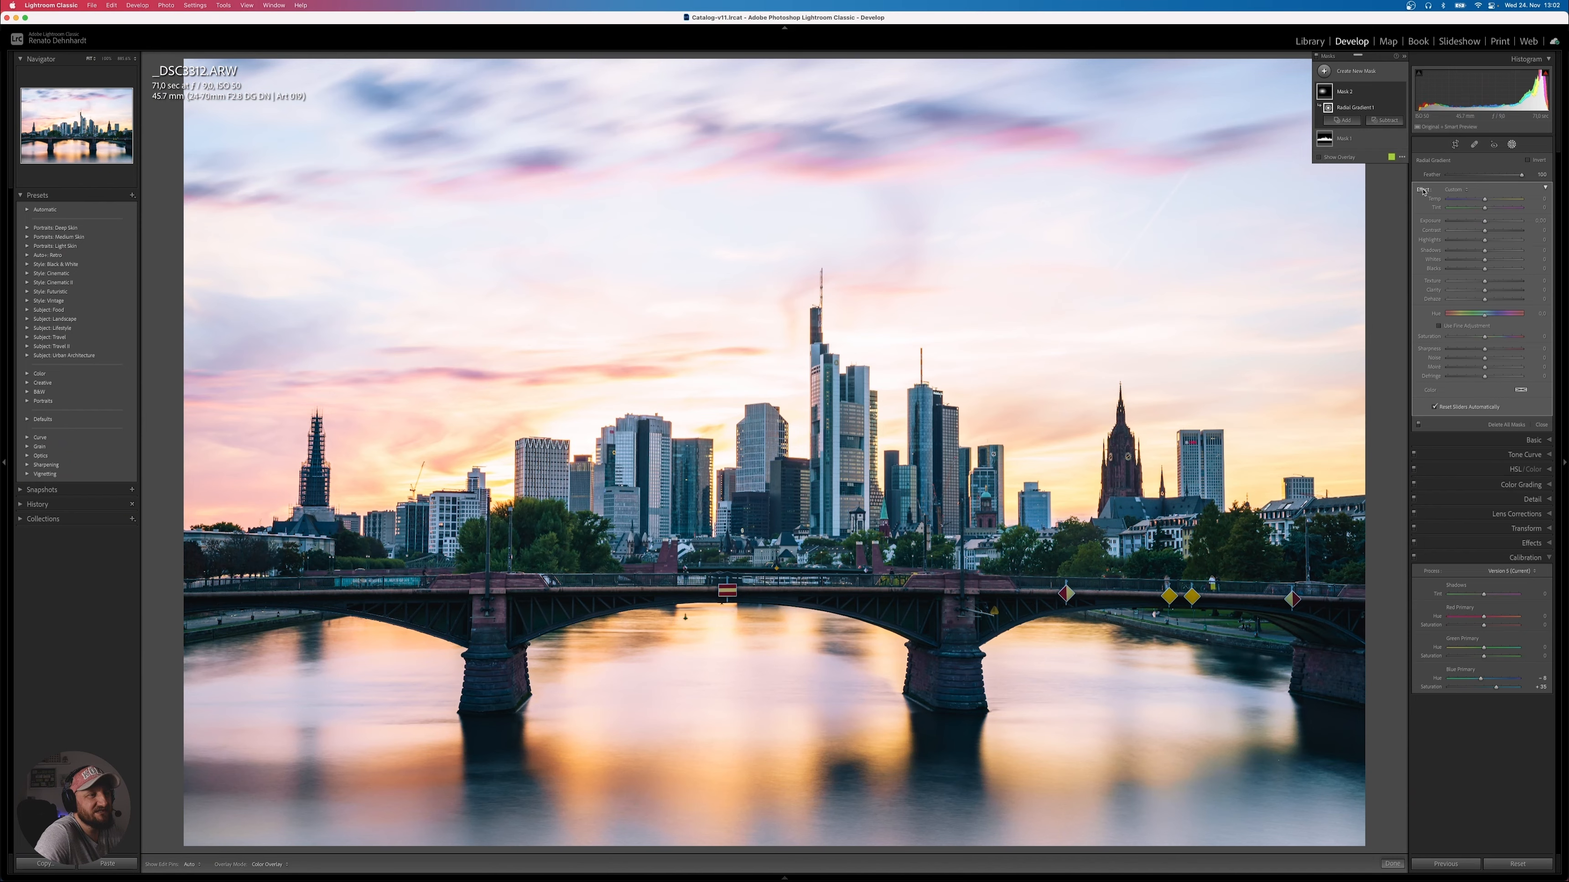
Give the radial mask a warm haze with blacks about +43, dehaze about -10 and temperature about 8, checking its coverage with the overlay.
key("o")
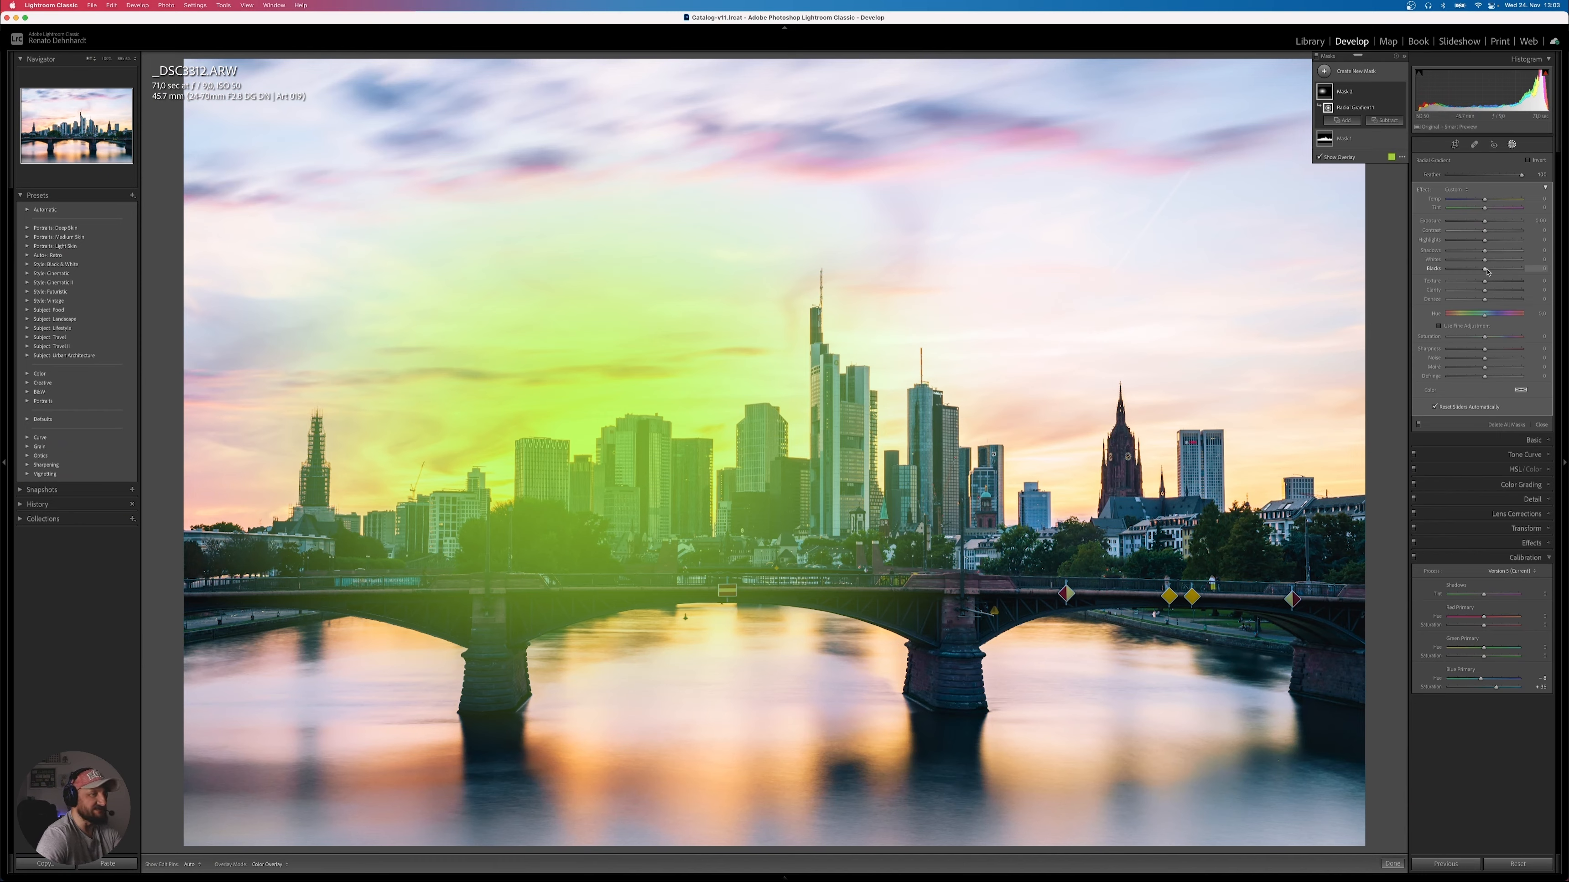
mouse_move(1487, 272)
left_mouse_down()
mouse_move(1504, 272)
mouse_move(1480, 301)
left_mouse_up()
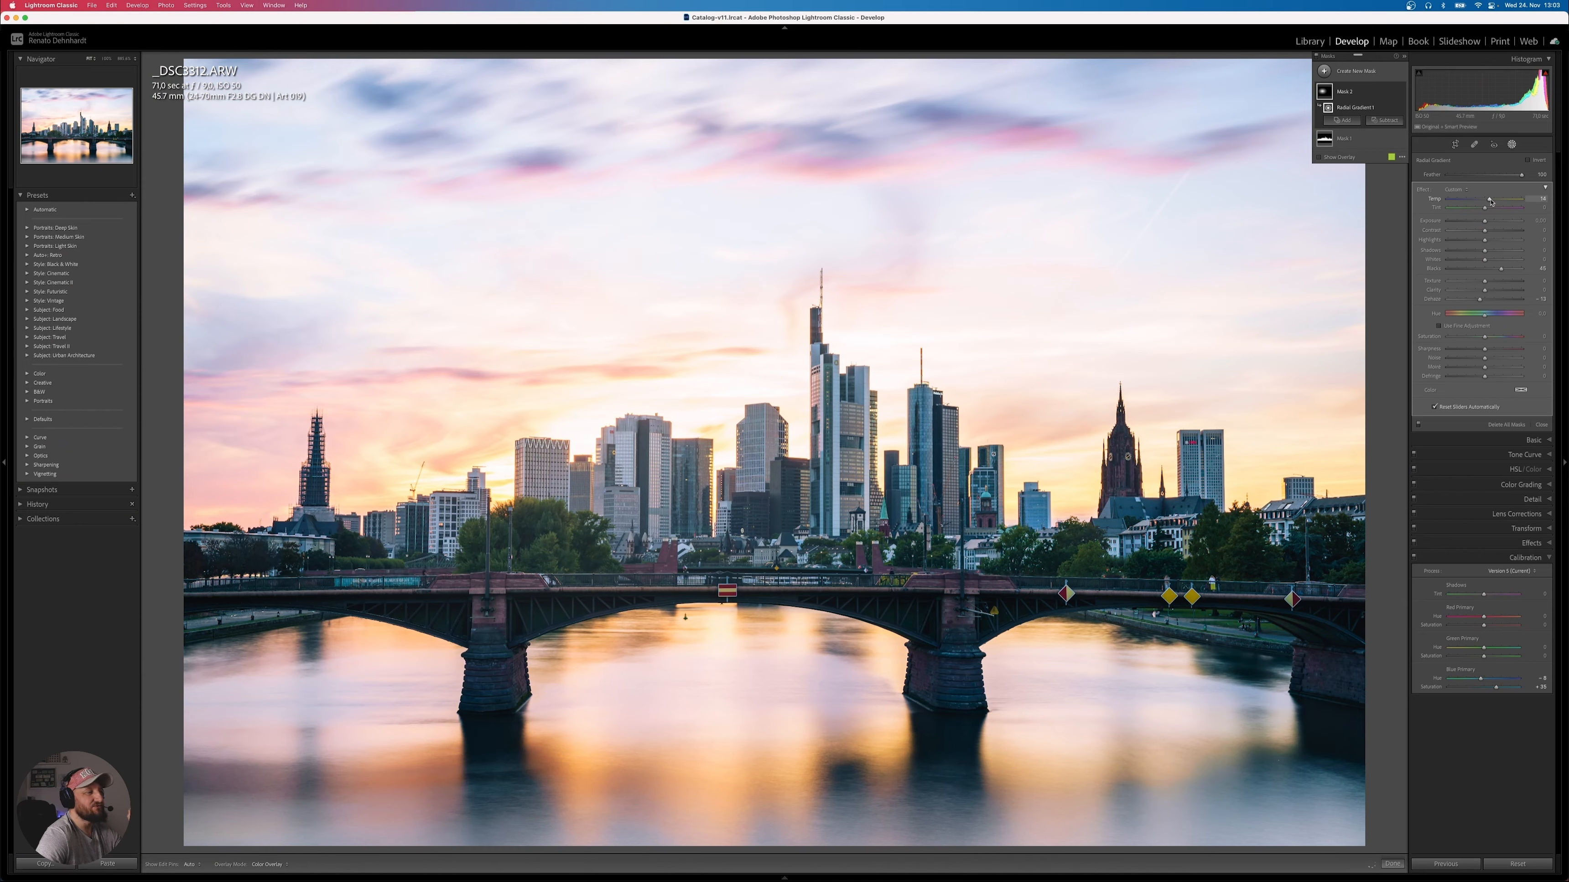
left_click_drag(1491, 201, 1491, 202)
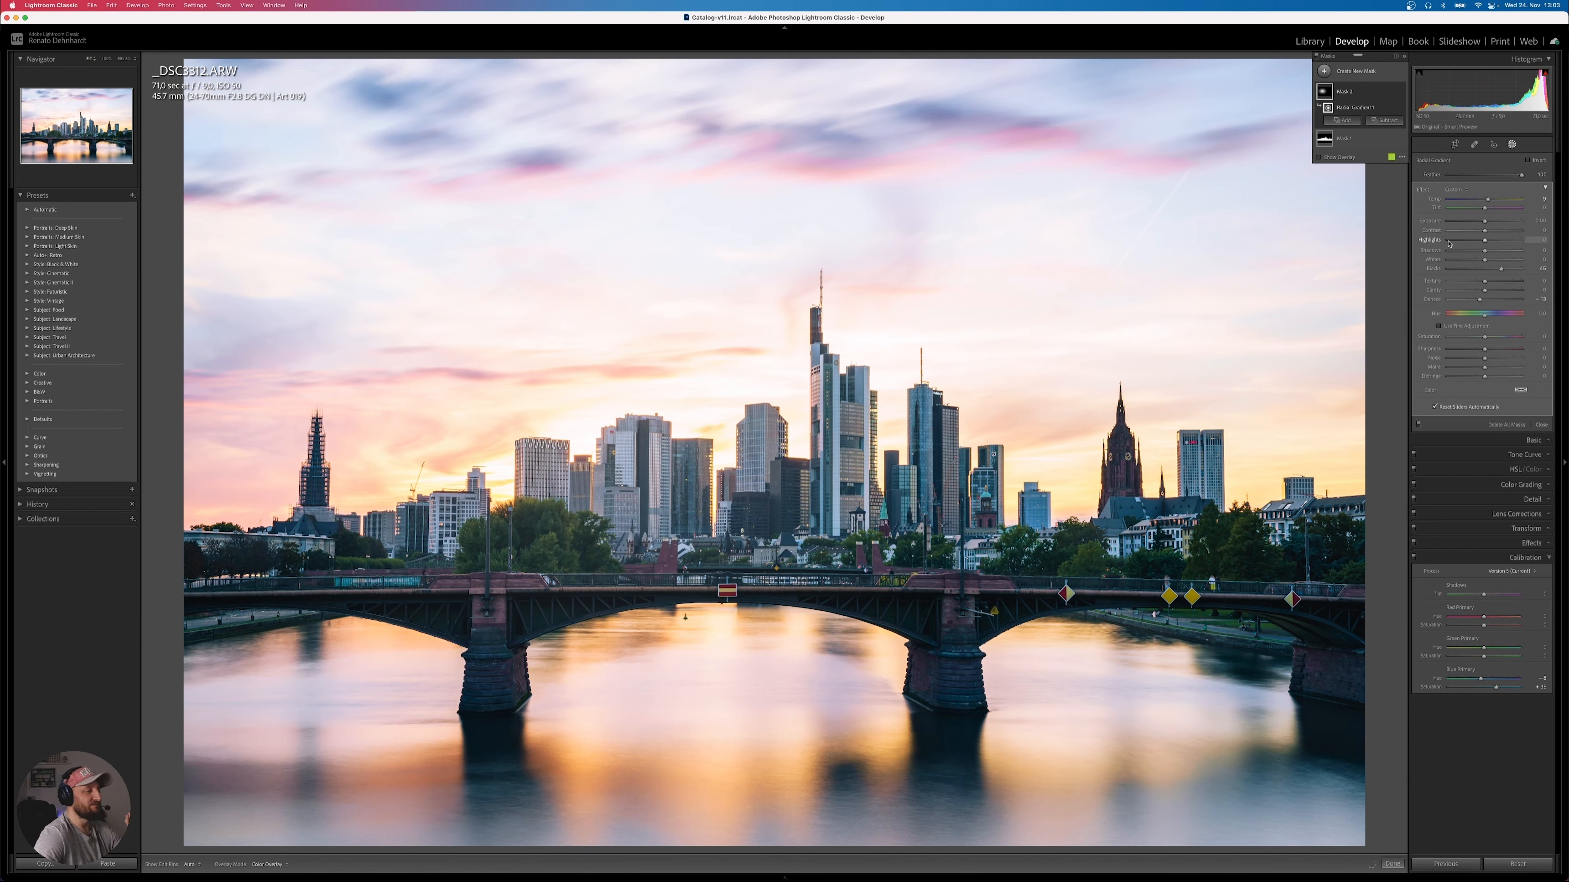
Duplicate the radial glow mask, shrink the copy to a small ellipse around the sunset glow, and raise its exposure slightly.
right_click(1391, 94)
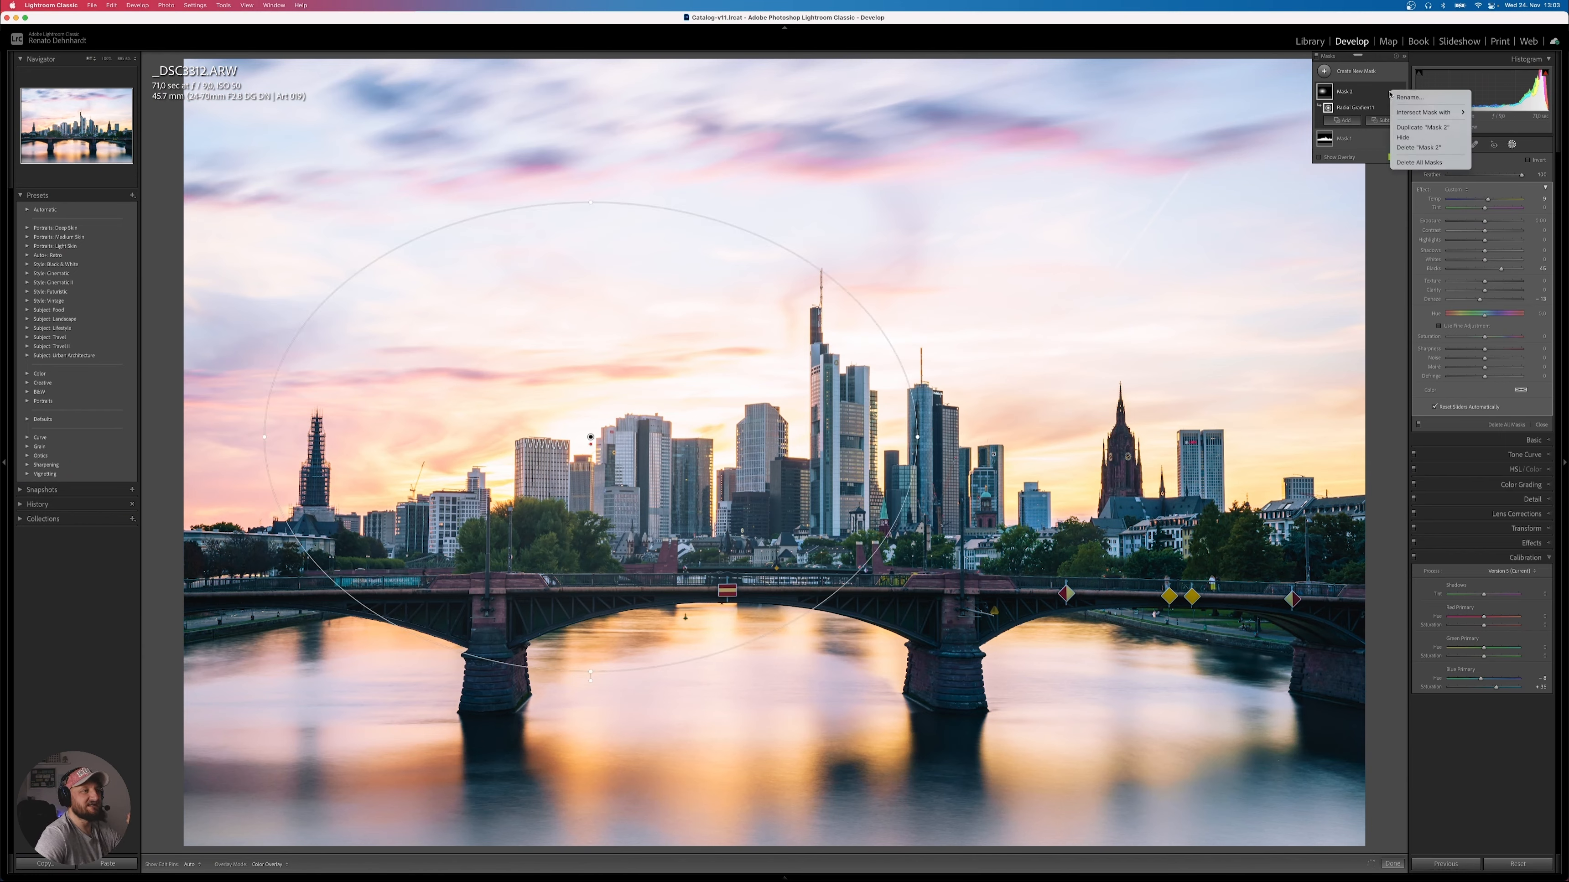
left_click(1405, 128)
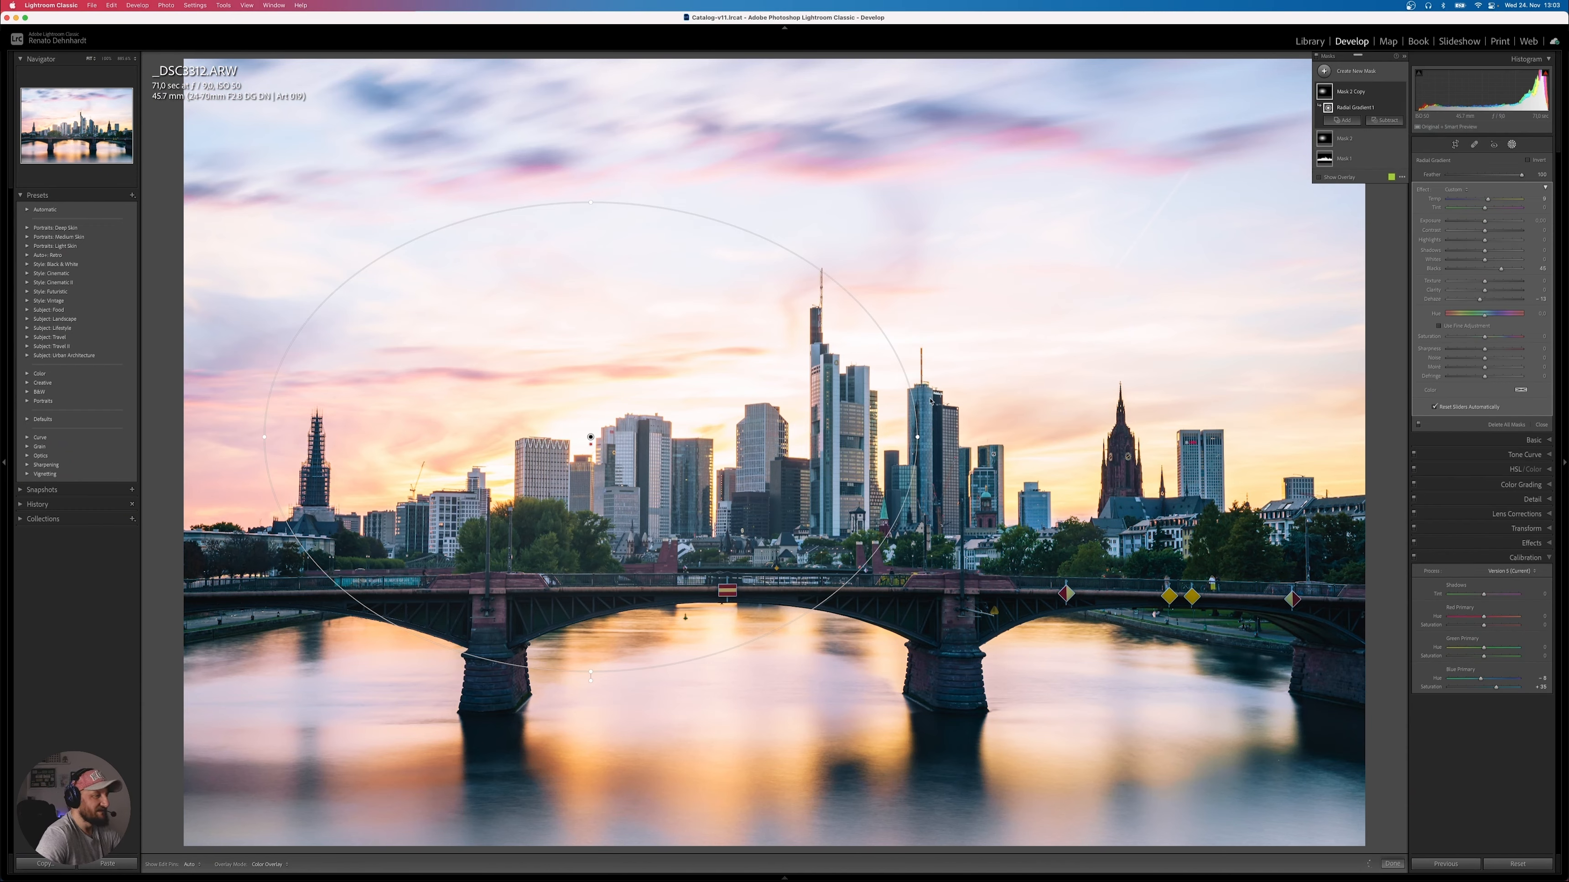
left_click_drag(918, 435, 708, 427)
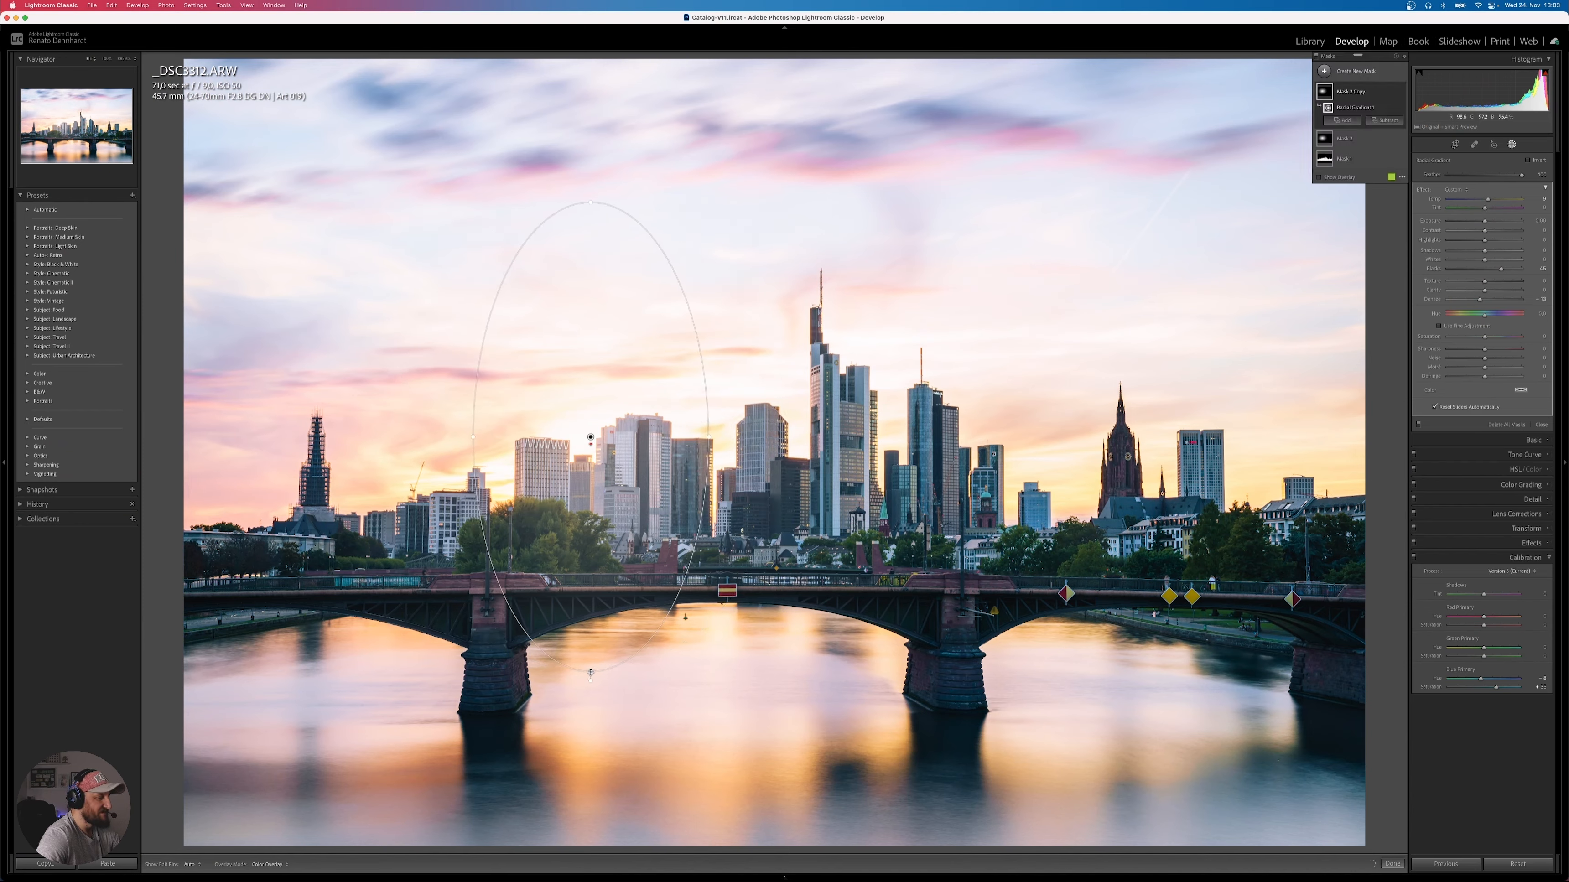
left_click_drag(591, 672, 588, 507)
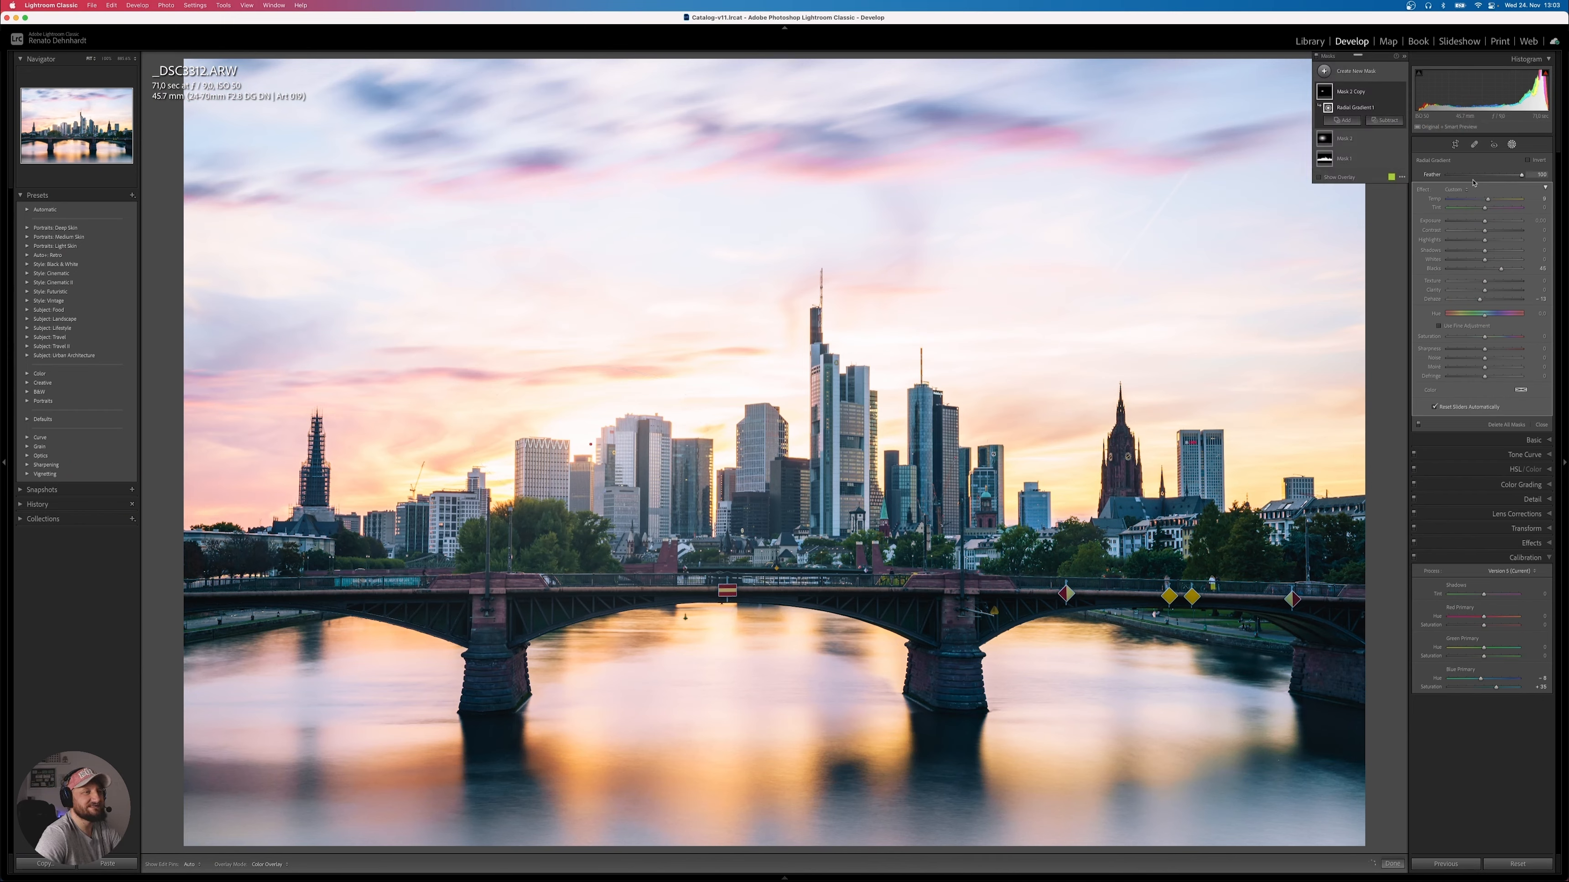
left_click_drag(1484, 221, 1489, 223)
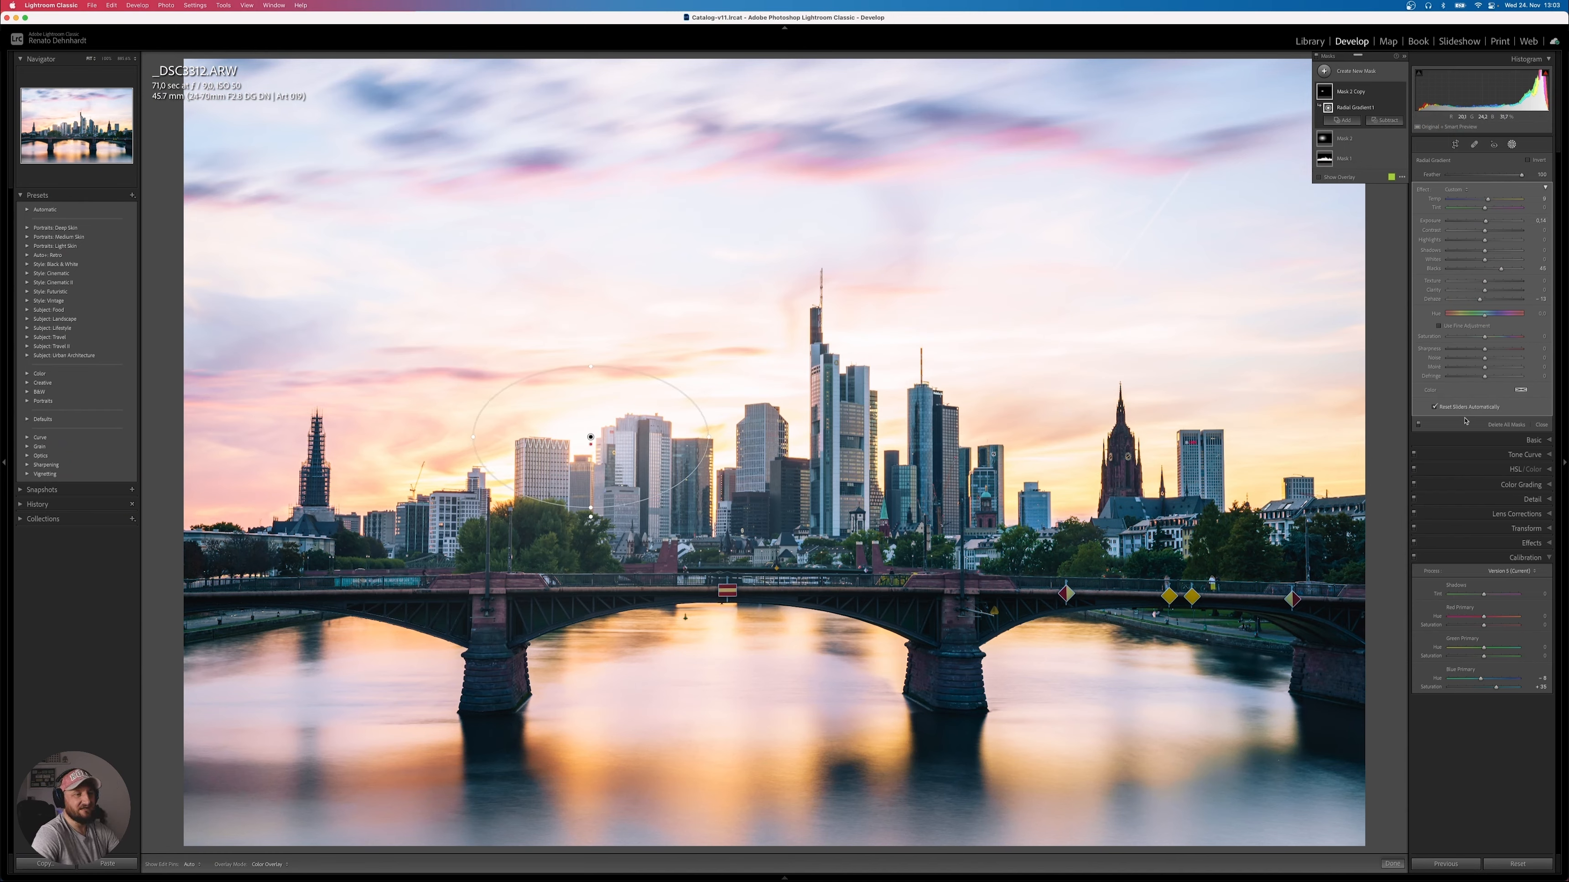
left_click(1541, 426)
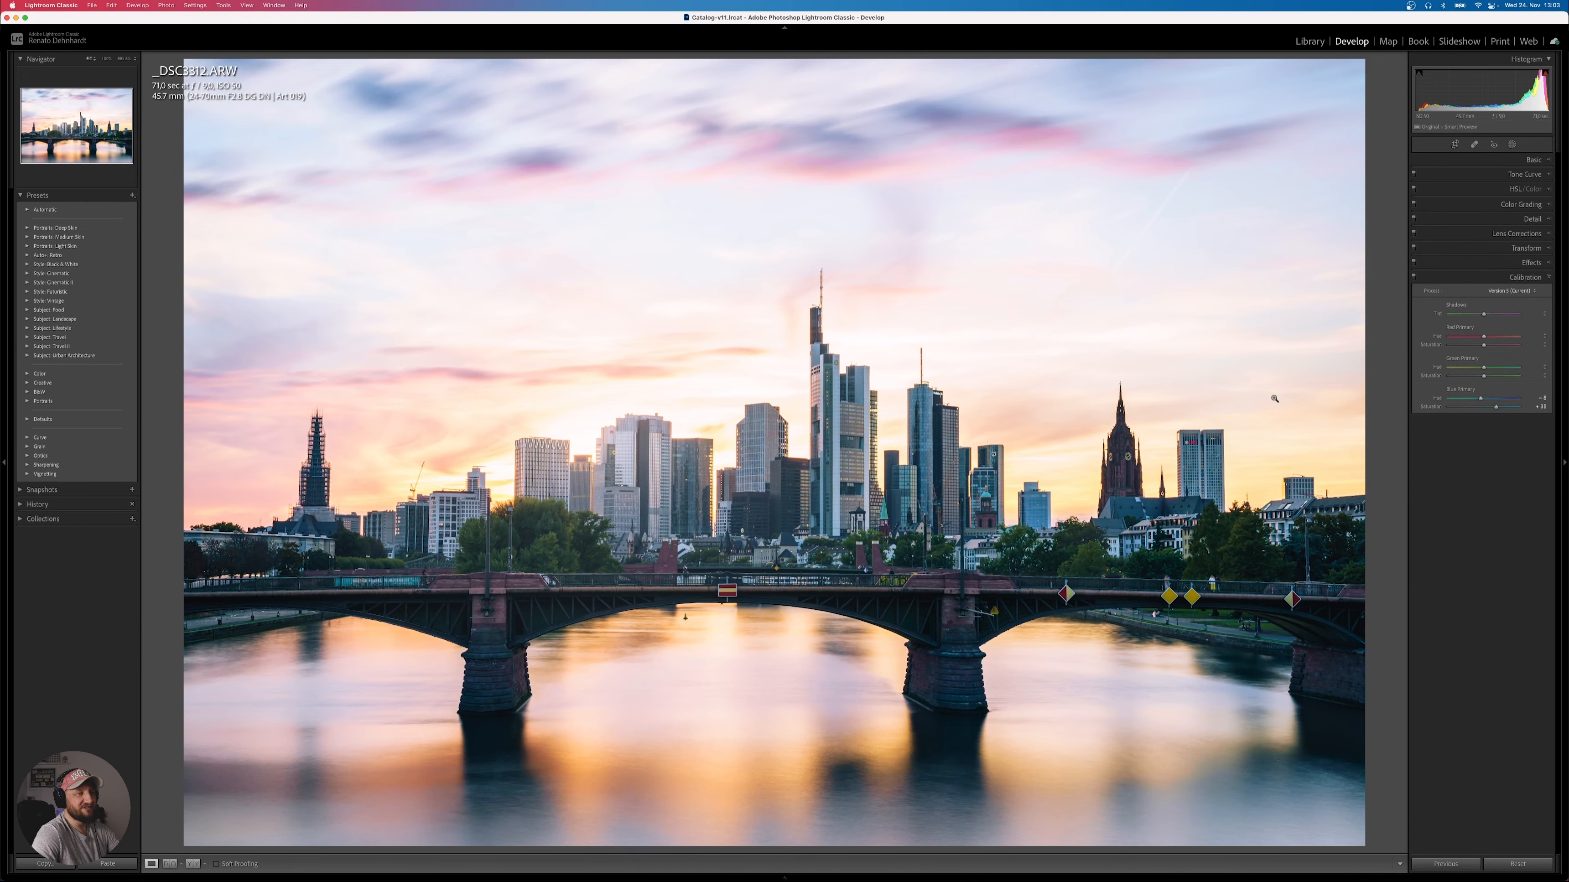
Compare the edited photo with its unedited original.
key("backslash")
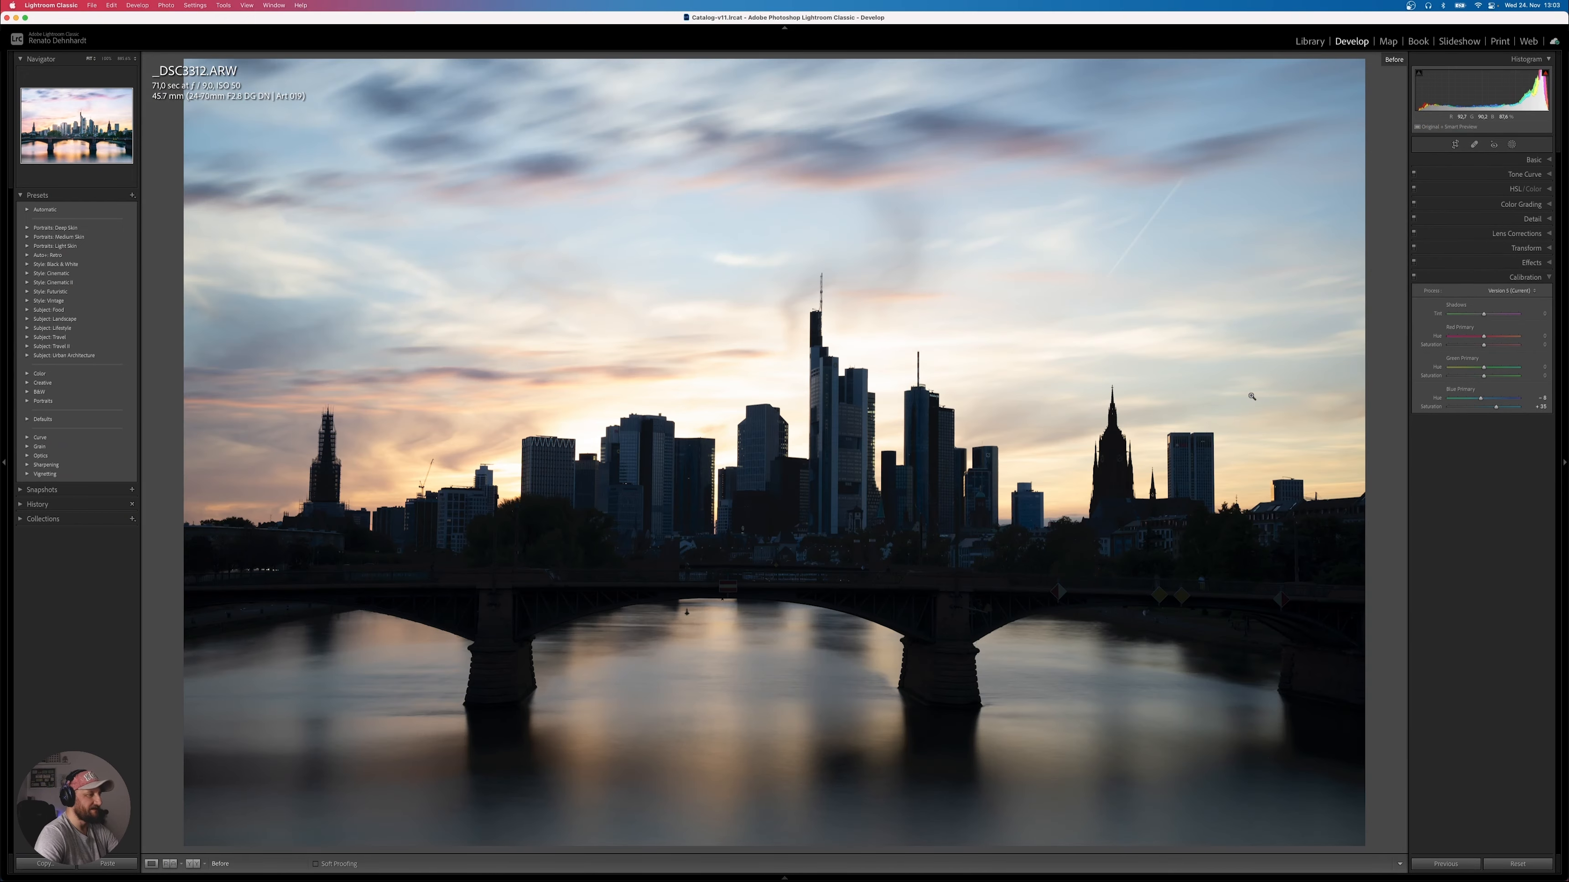
key("backslash")
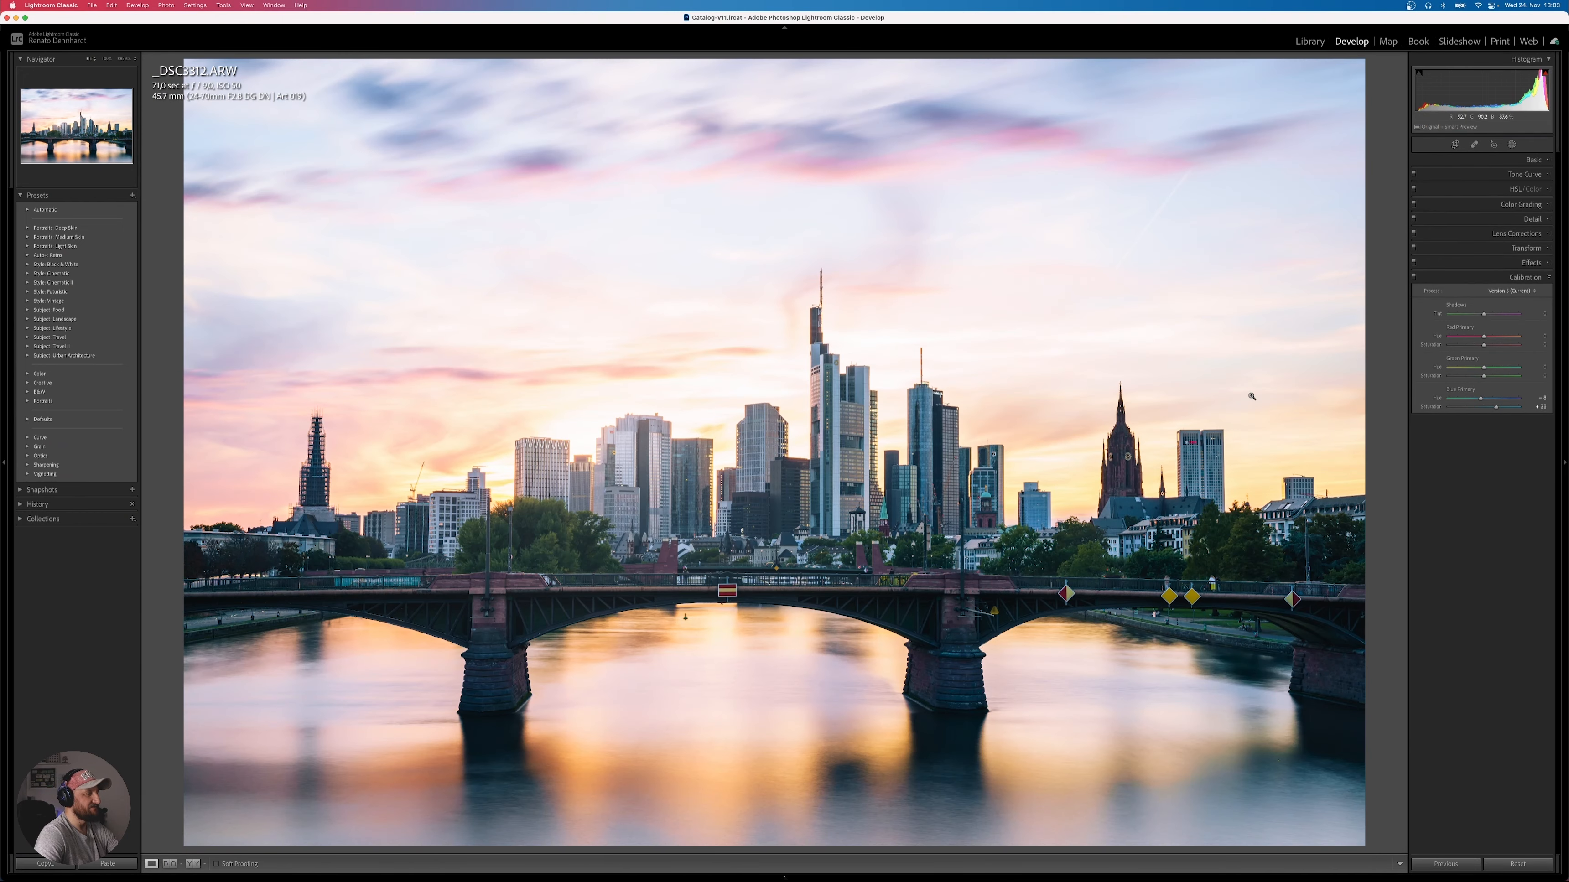
key("backslash")
key("backslash")
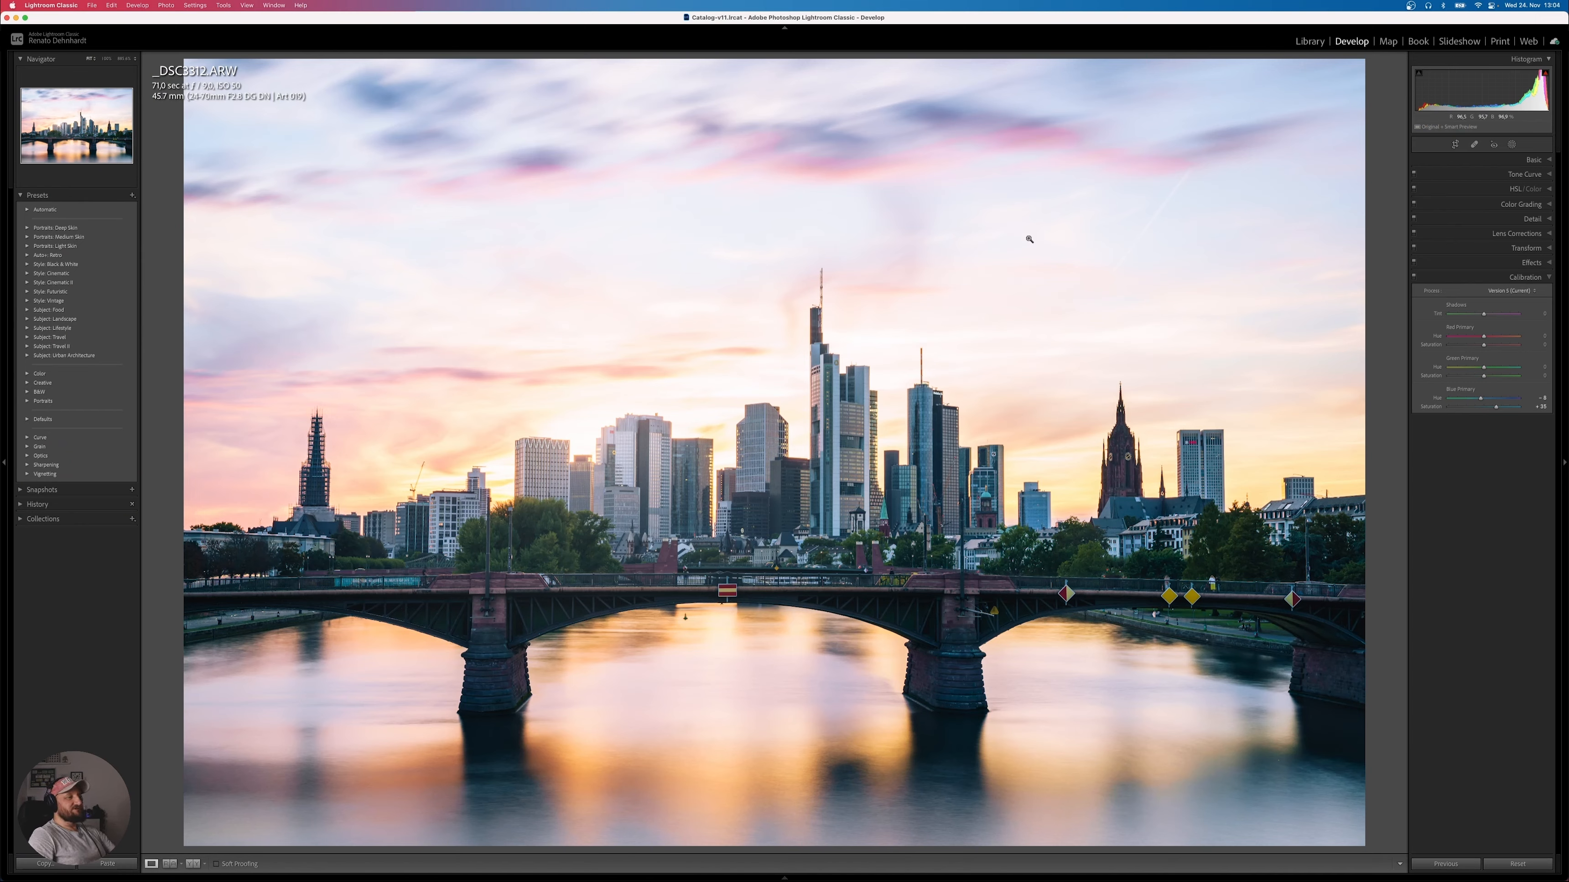
Add a new Select Sky mask covering the whole sky above the skyline.
left_click(1512, 145)
left_click(1361, 77)
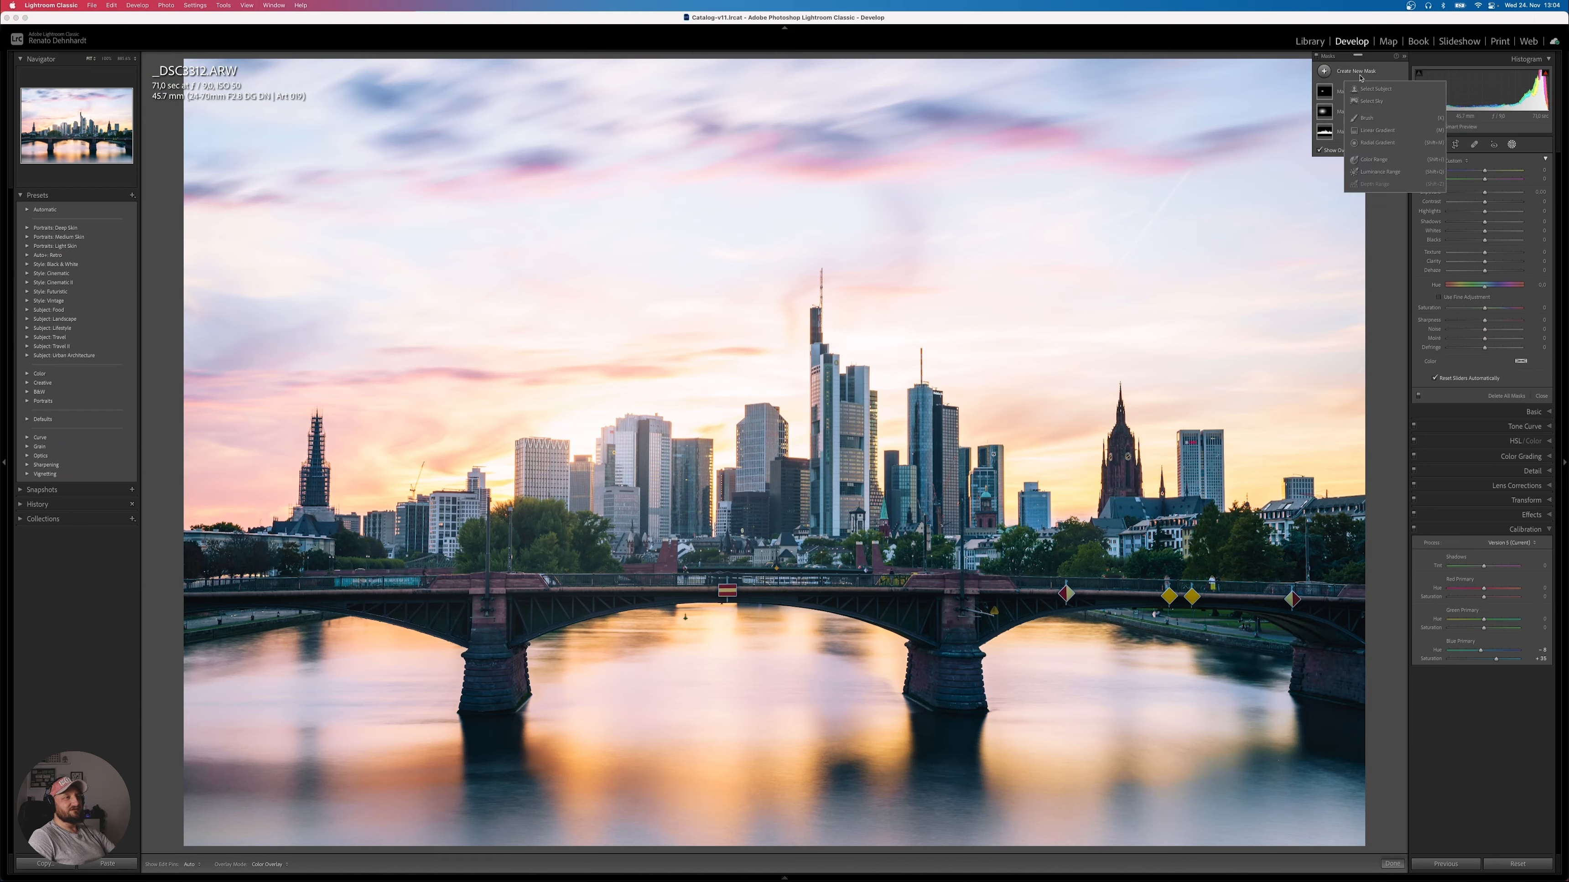
left_click(1372, 102)
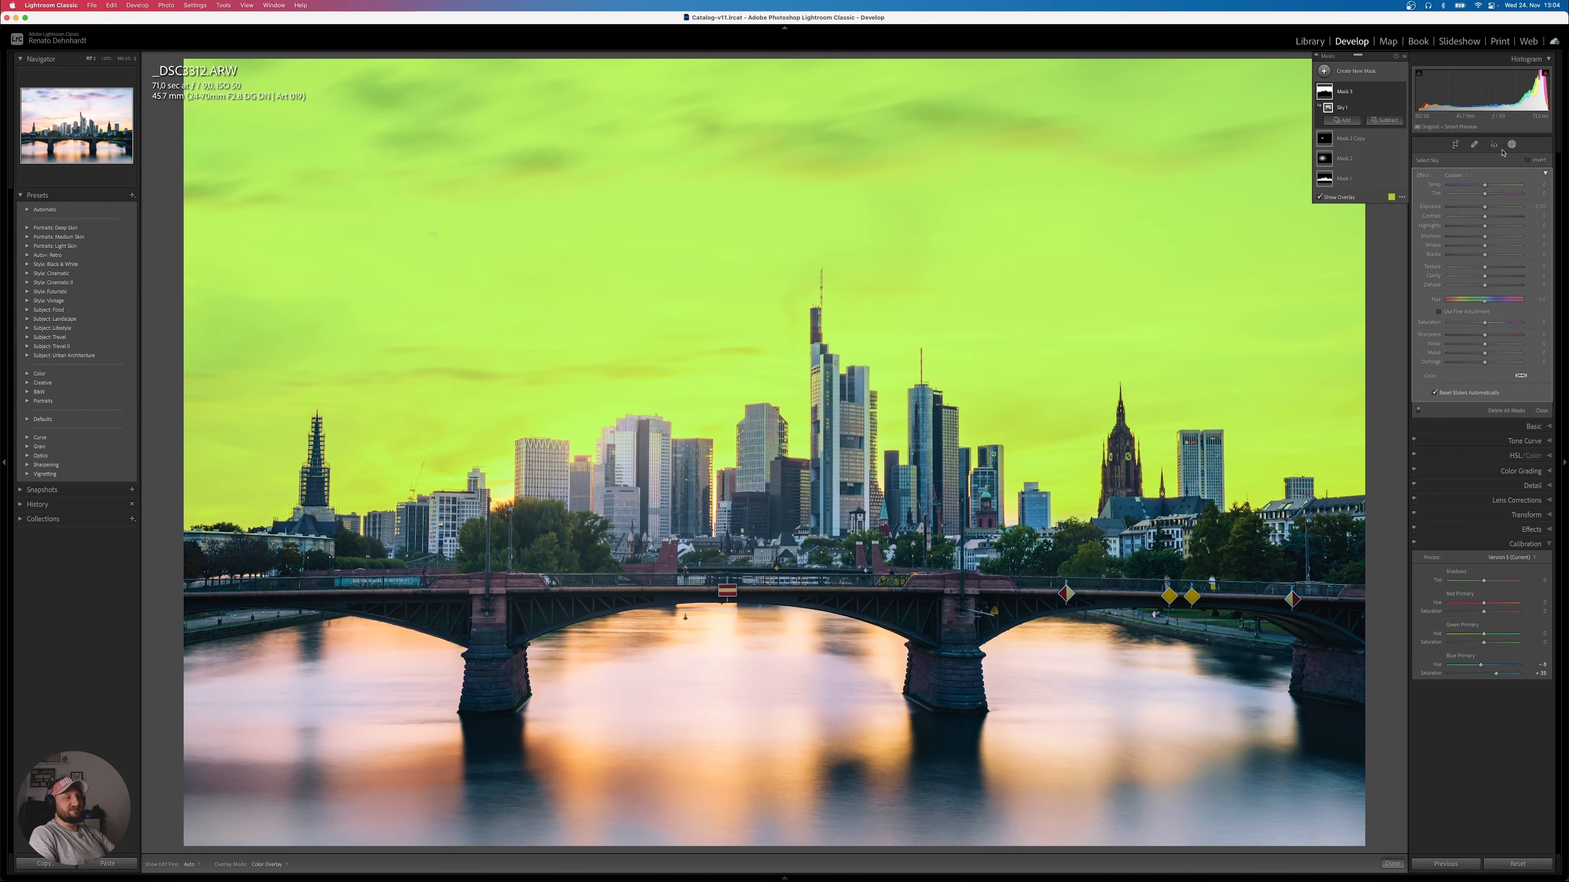
Cool the sky mask to a temperature of about -14, lower its highlights to about -12 and add about 7 dehaze.
left_click_drag(1486, 186, 1478, 192)
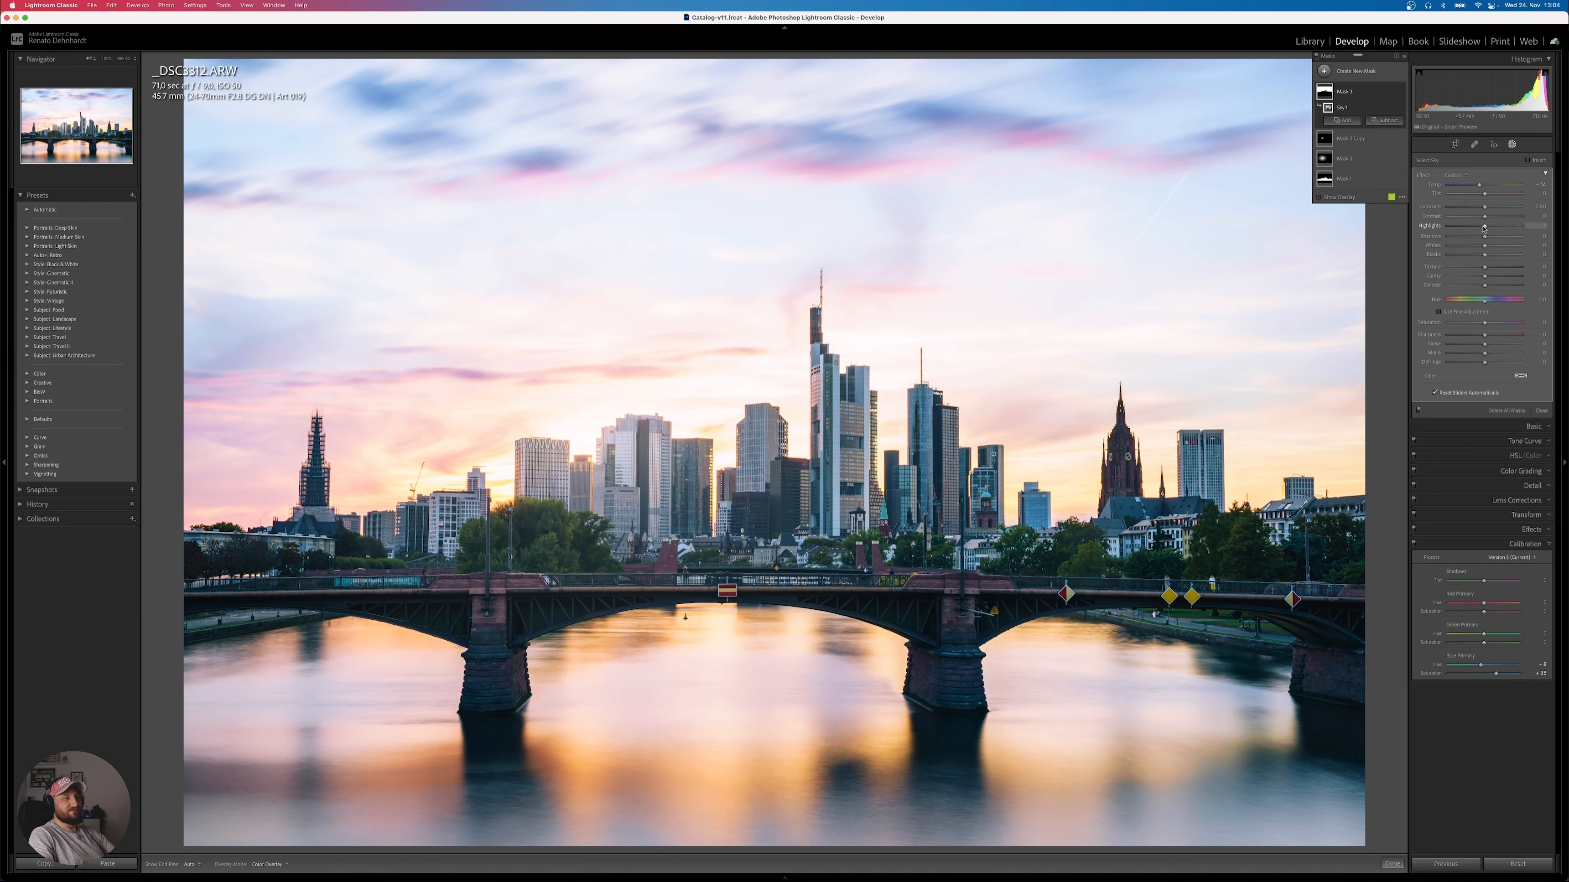
left_click_drag(1485, 226, 1480, 227)
left_click_drag(1486, 287, 1487, 286)
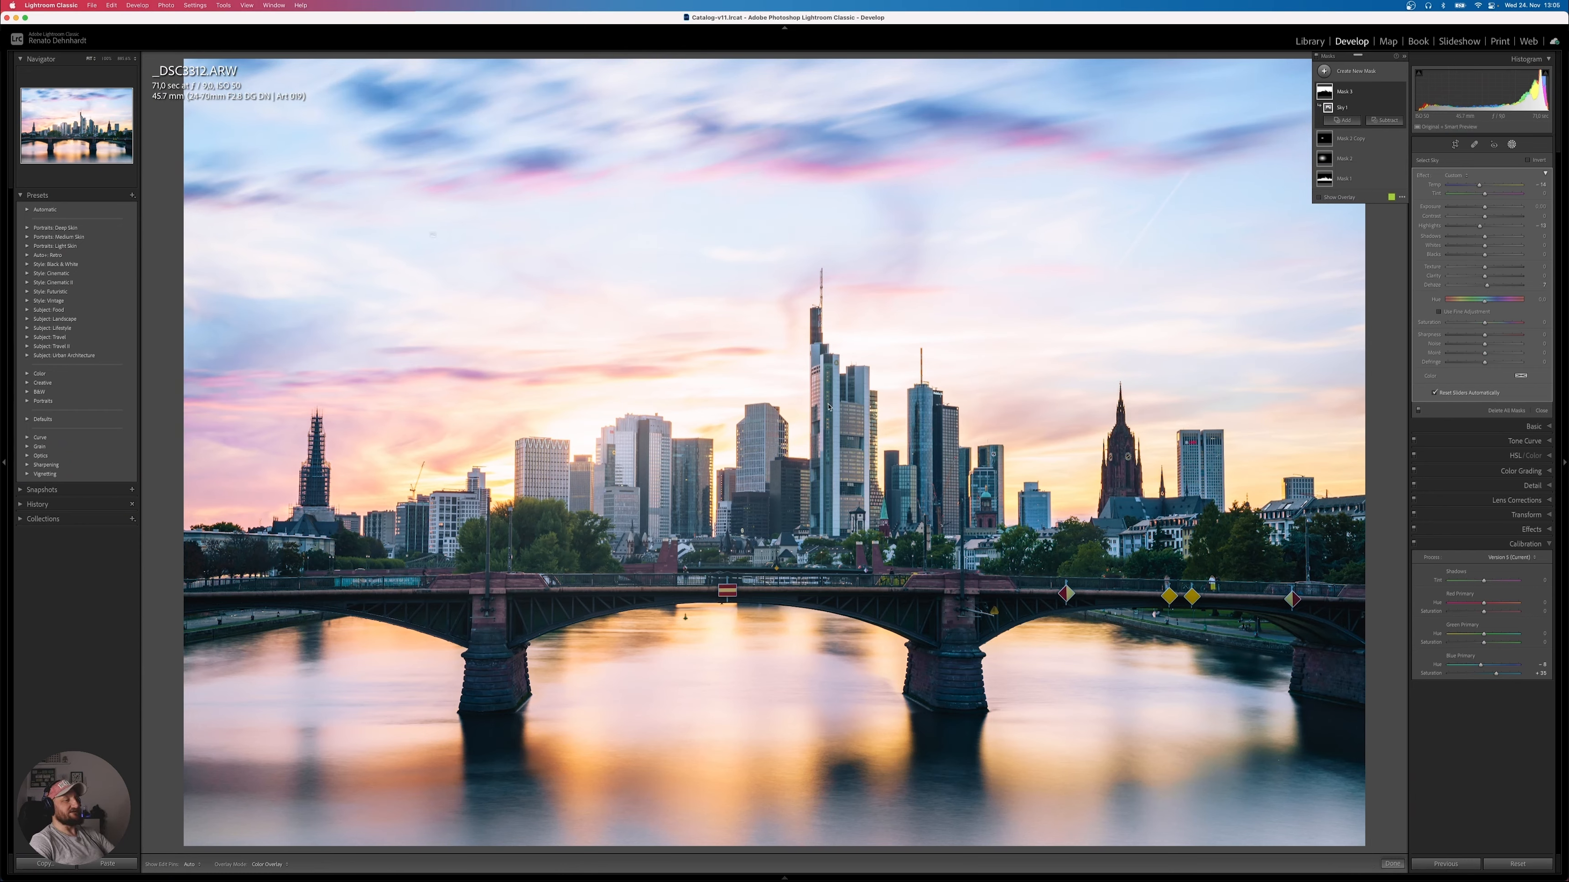
Heal the small dark spot on the water under the bridge's central arch, sizing the healing brush to cover it.
left_click(1476, 145)
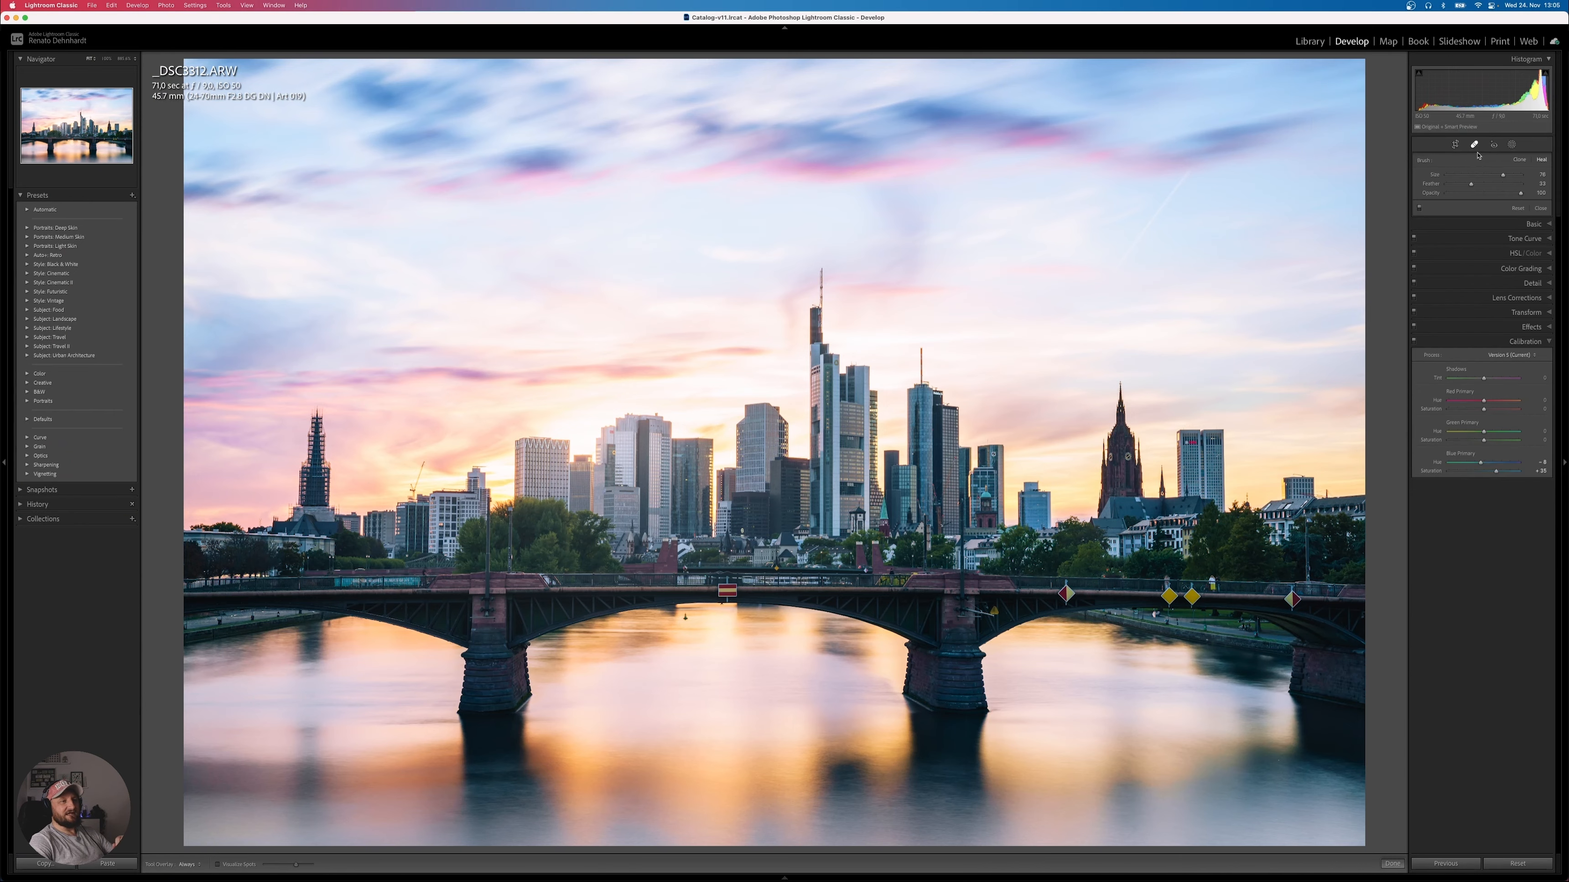
scroll(473, 783, "down", 5)
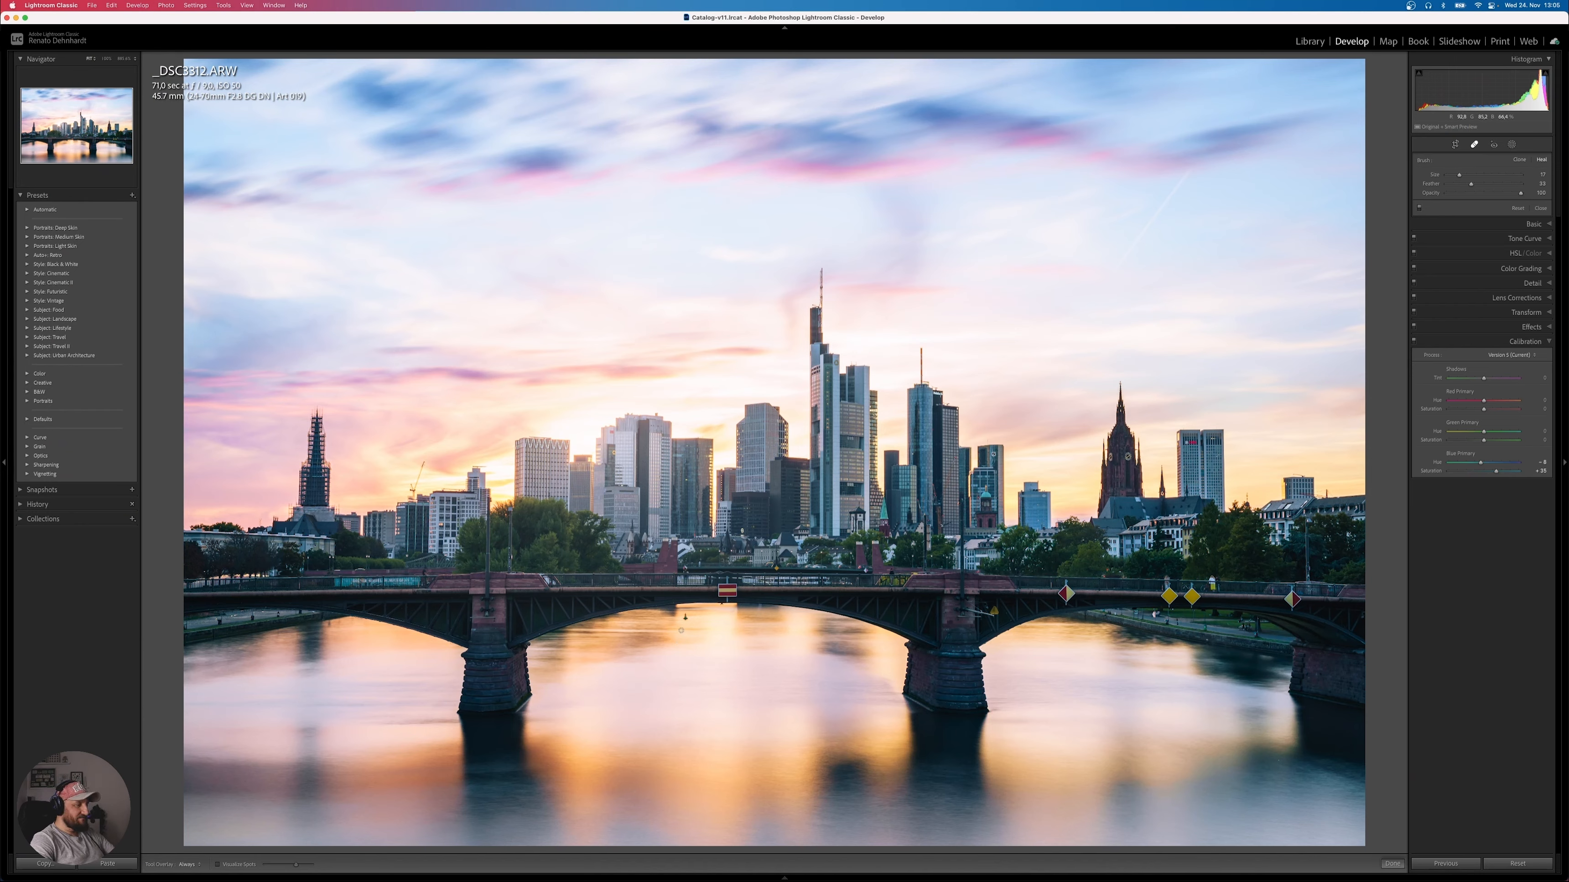
scroll(682, 630, "up", 5)
left_click(684, 615)
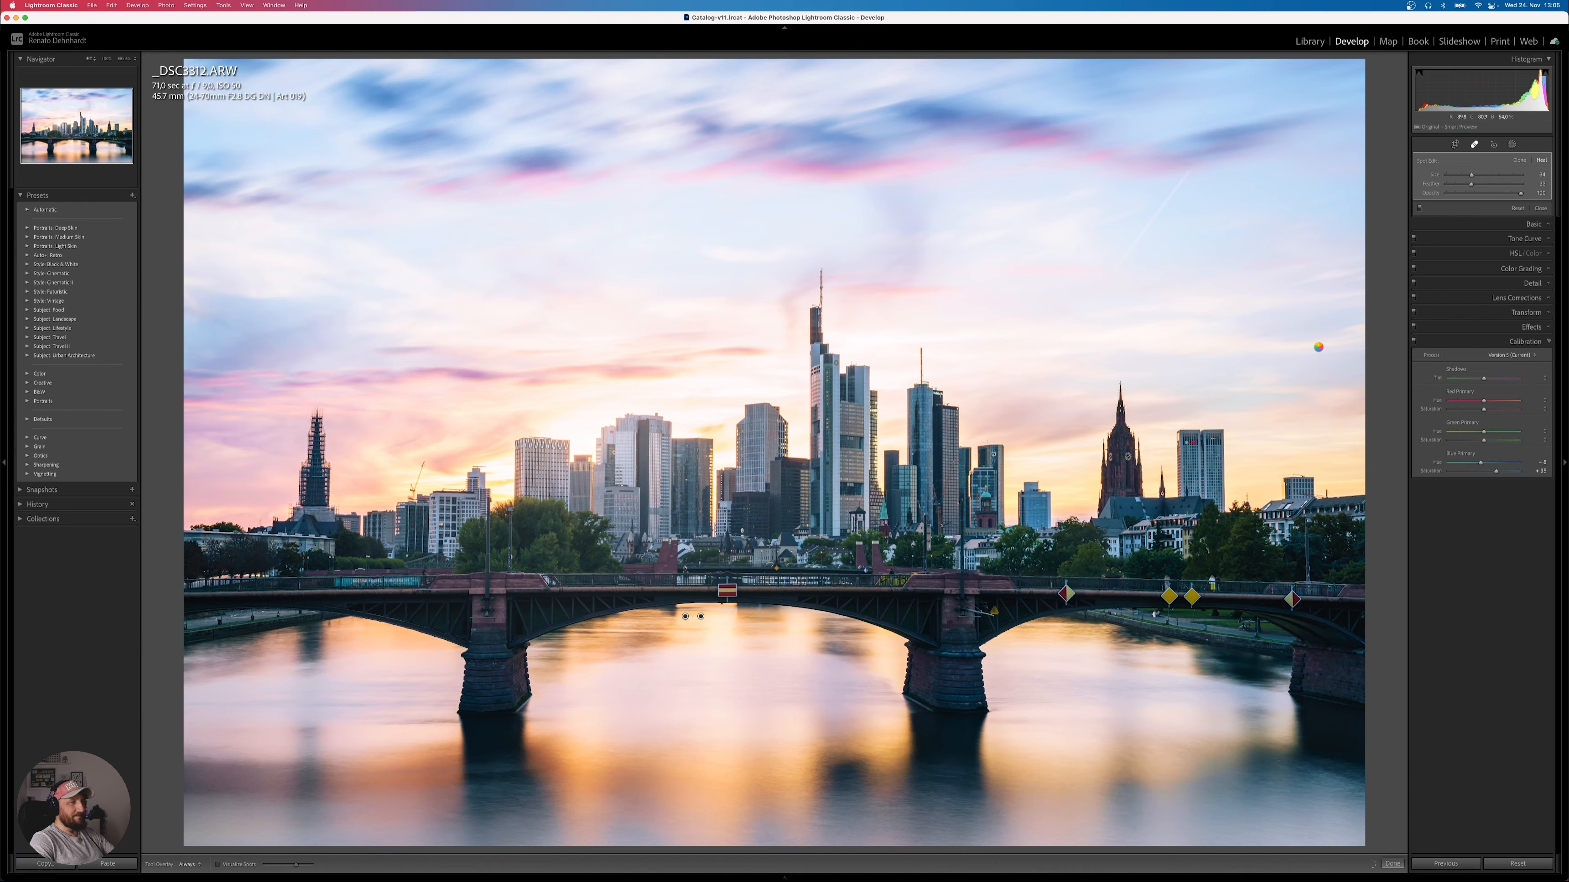
left_click(1541, 208)
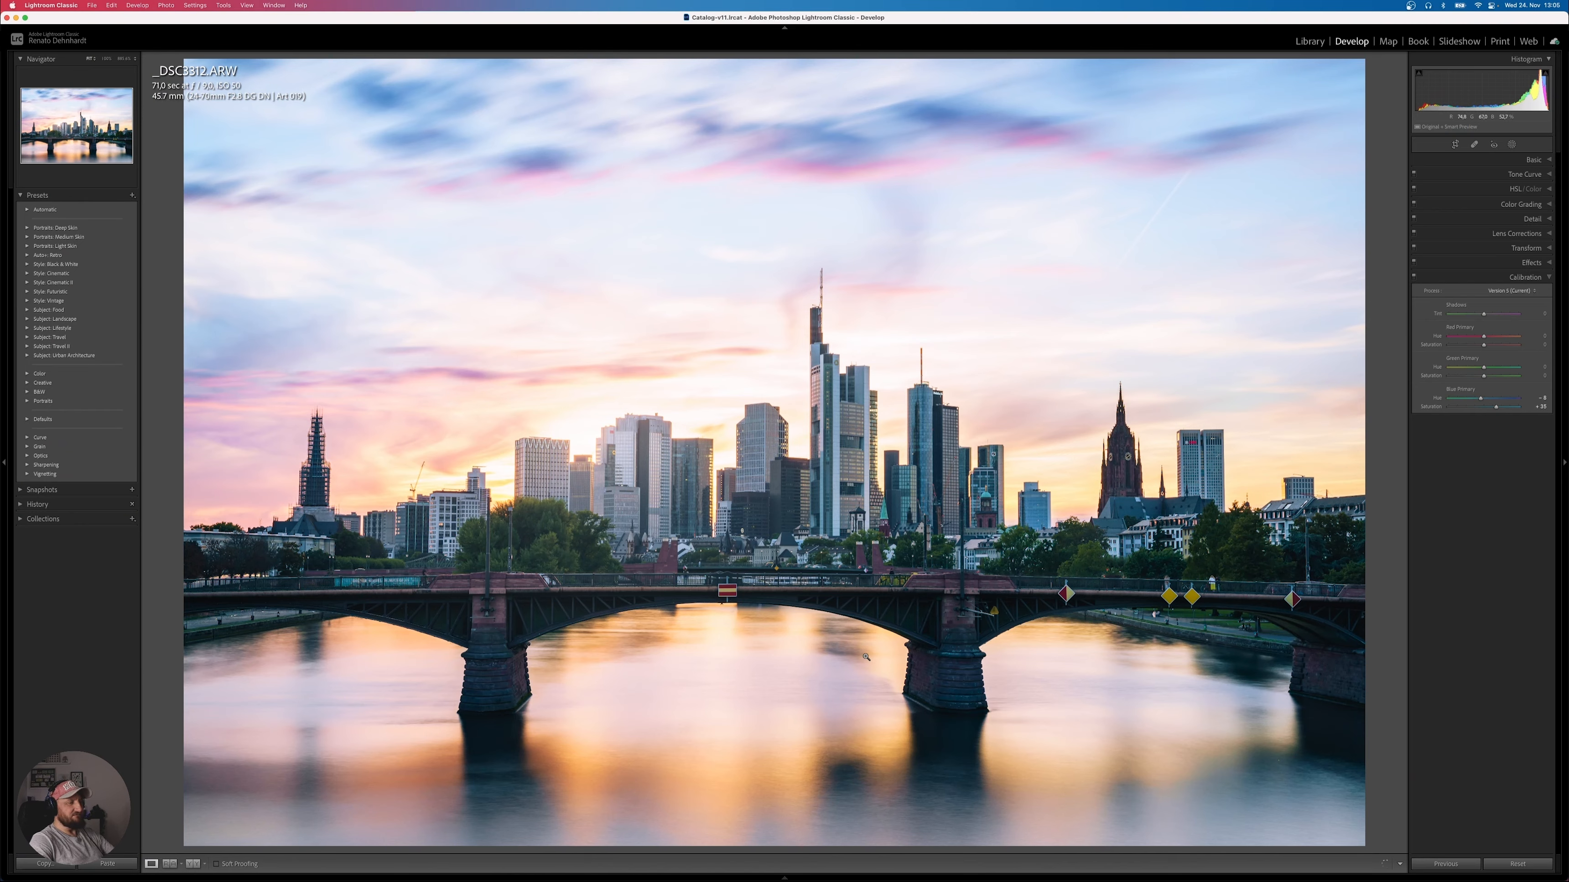
Add a new linear gradient mask over the water, fading upward from the lower river to the bridge deck.
left_click(1512, 145)
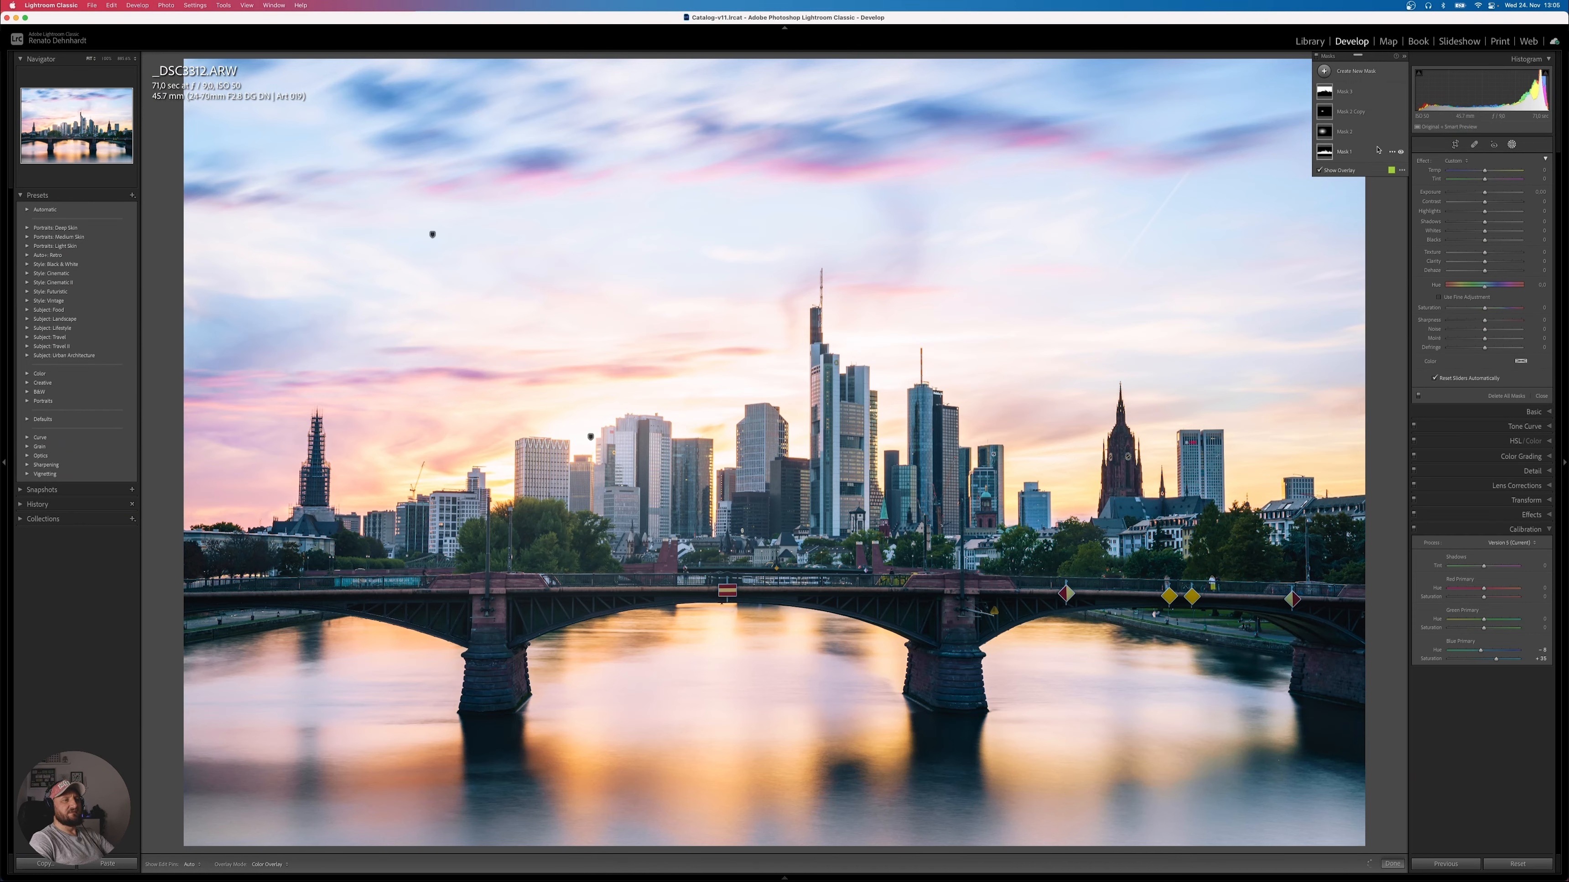
left_click(1353, 72)
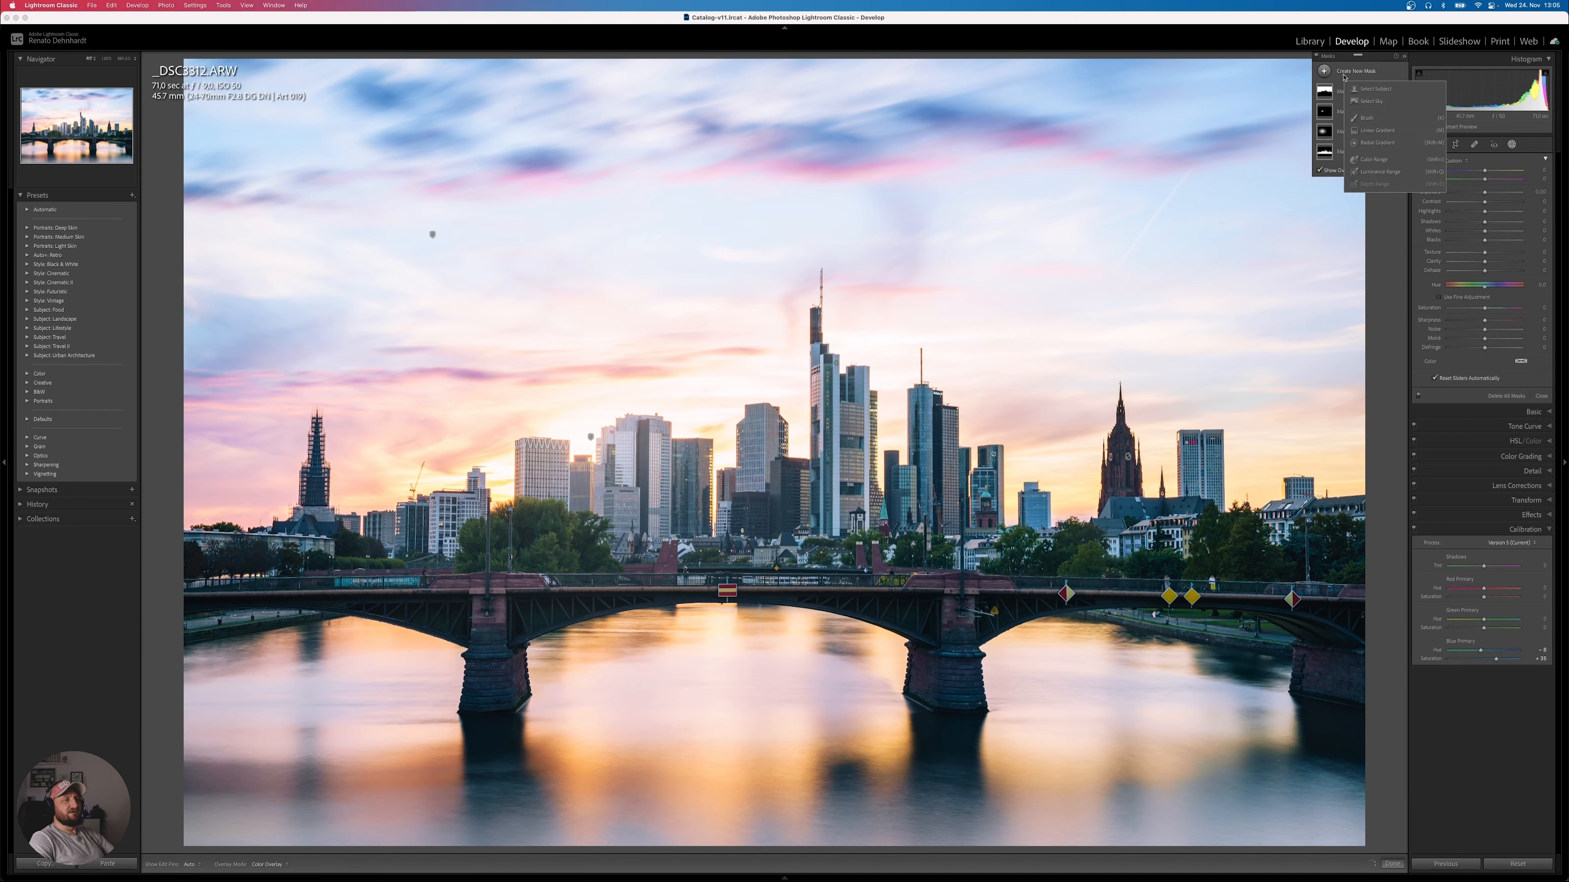
left_click(1377, 130)
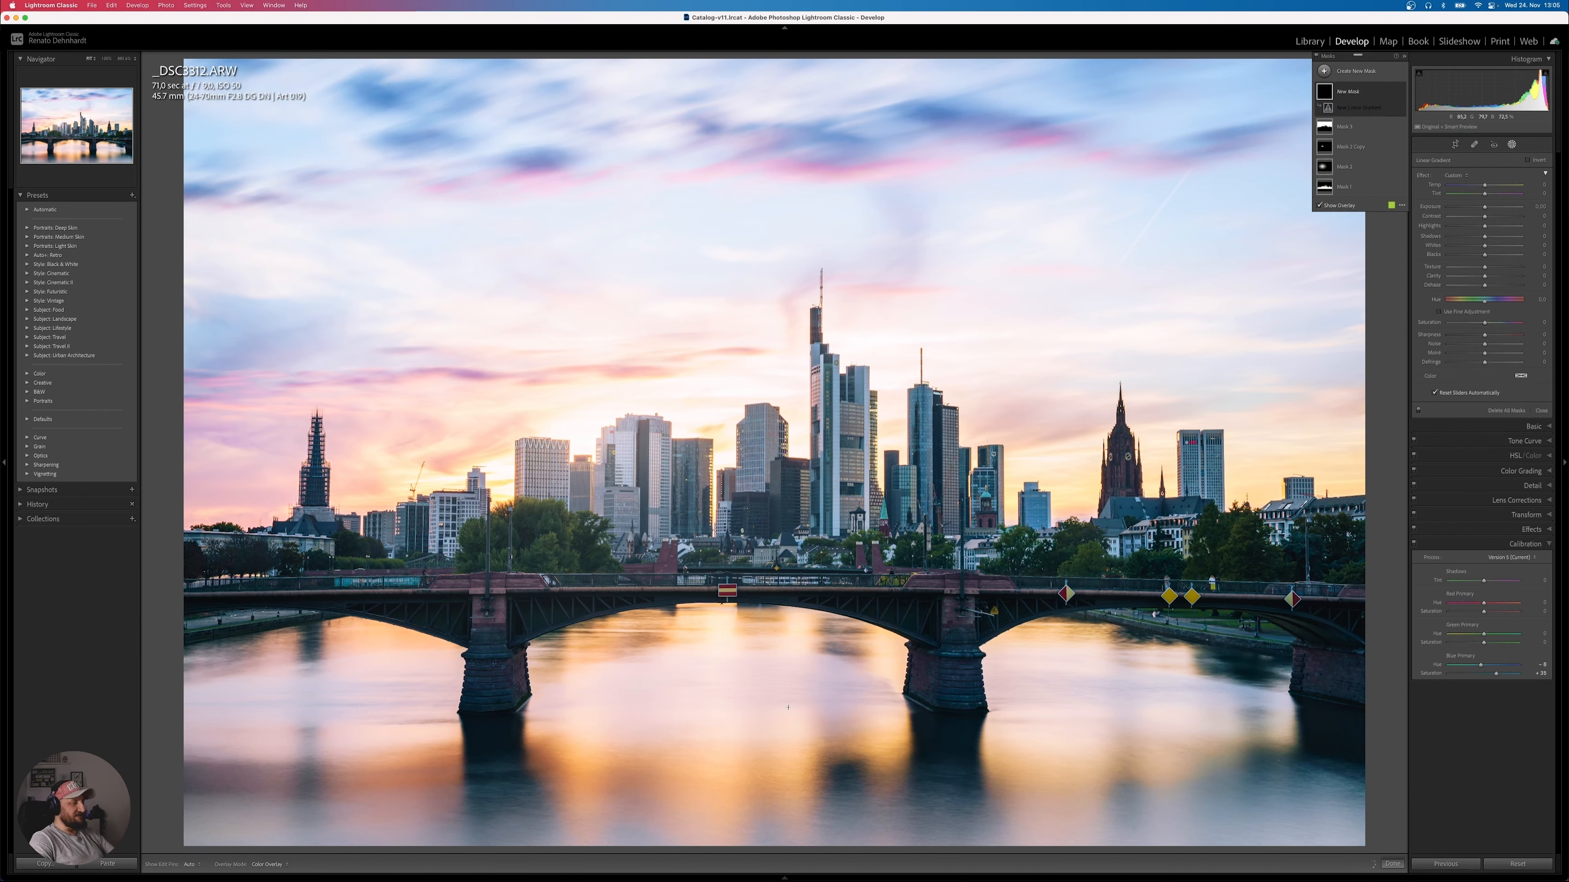
left_click_drag(765, 763, 766, 600)
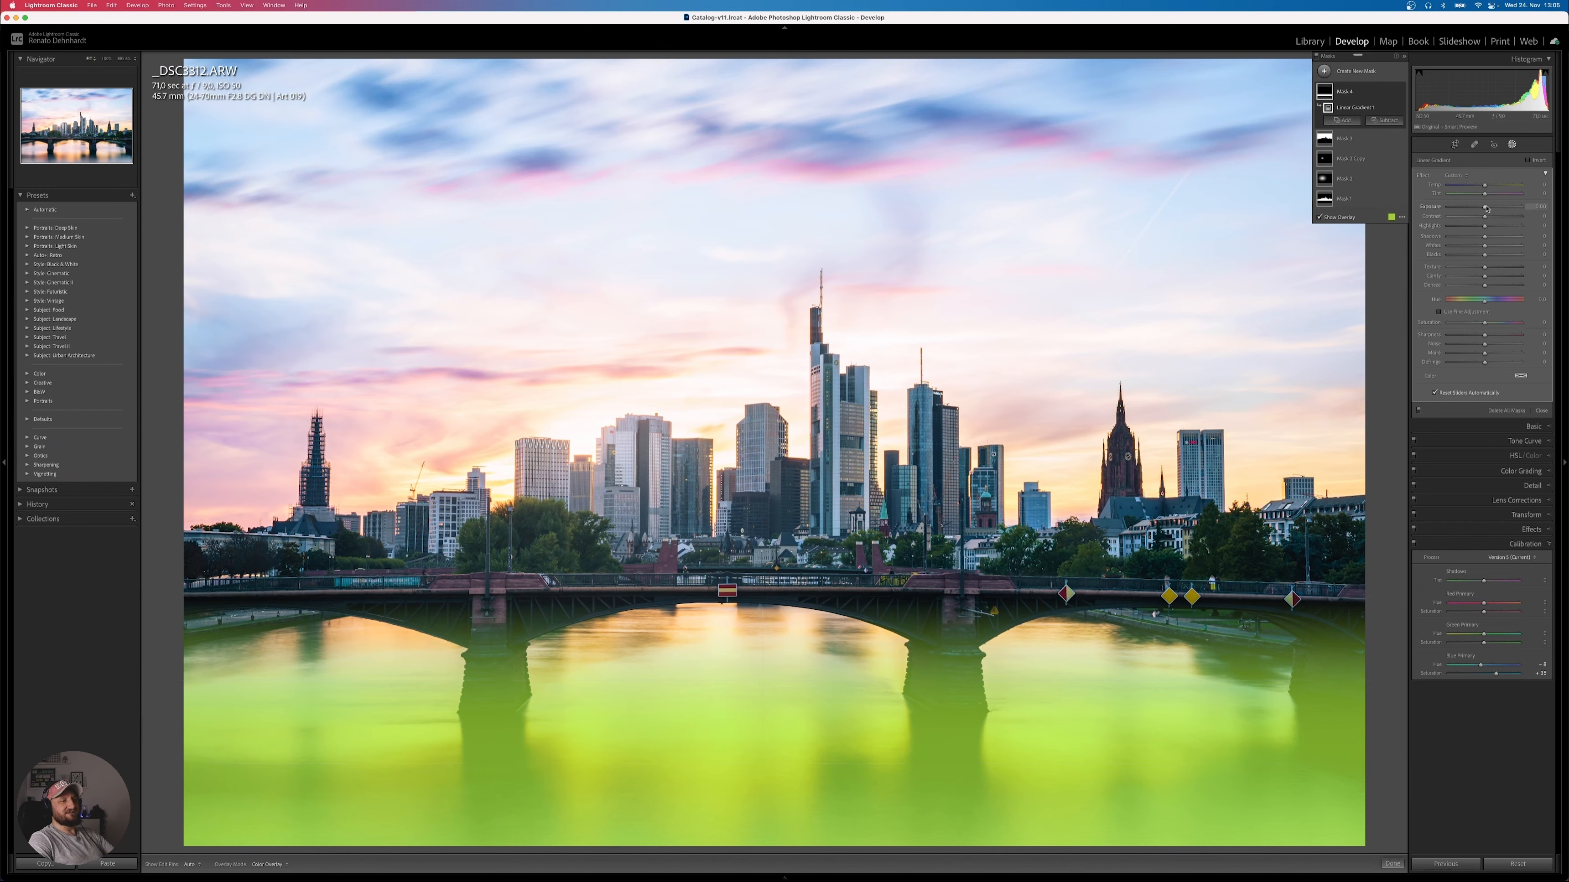
Lower the water gradient's exposure to about -0.7 and shift the gradient slightly upward so it starts above the bridge deck.
left_click_drag(1485, 208, 1480, 210)
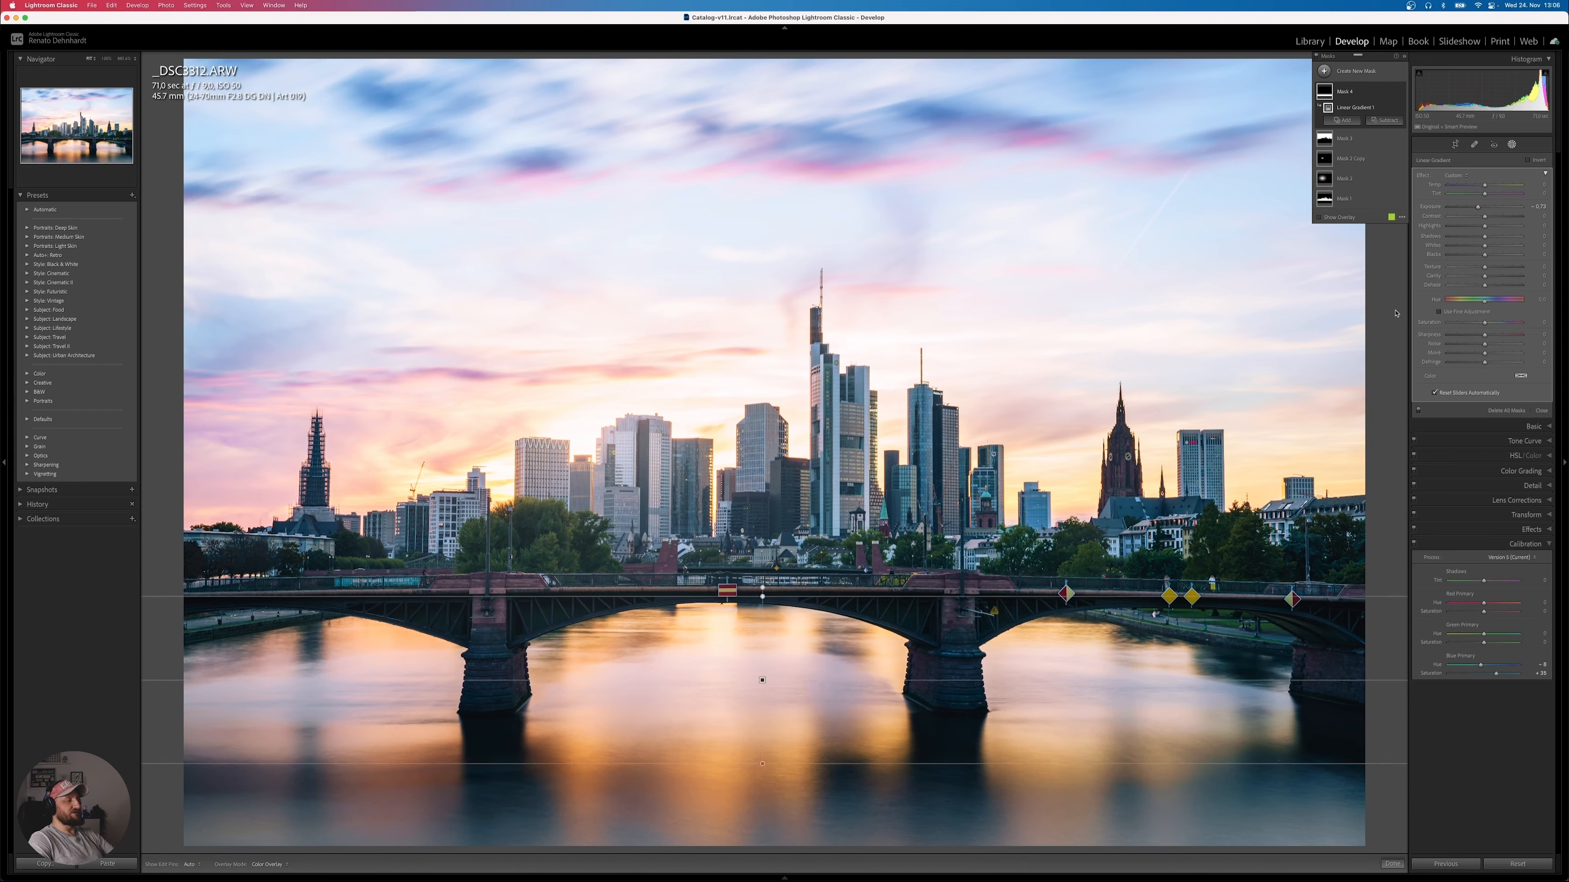
left_click(1349, 94)
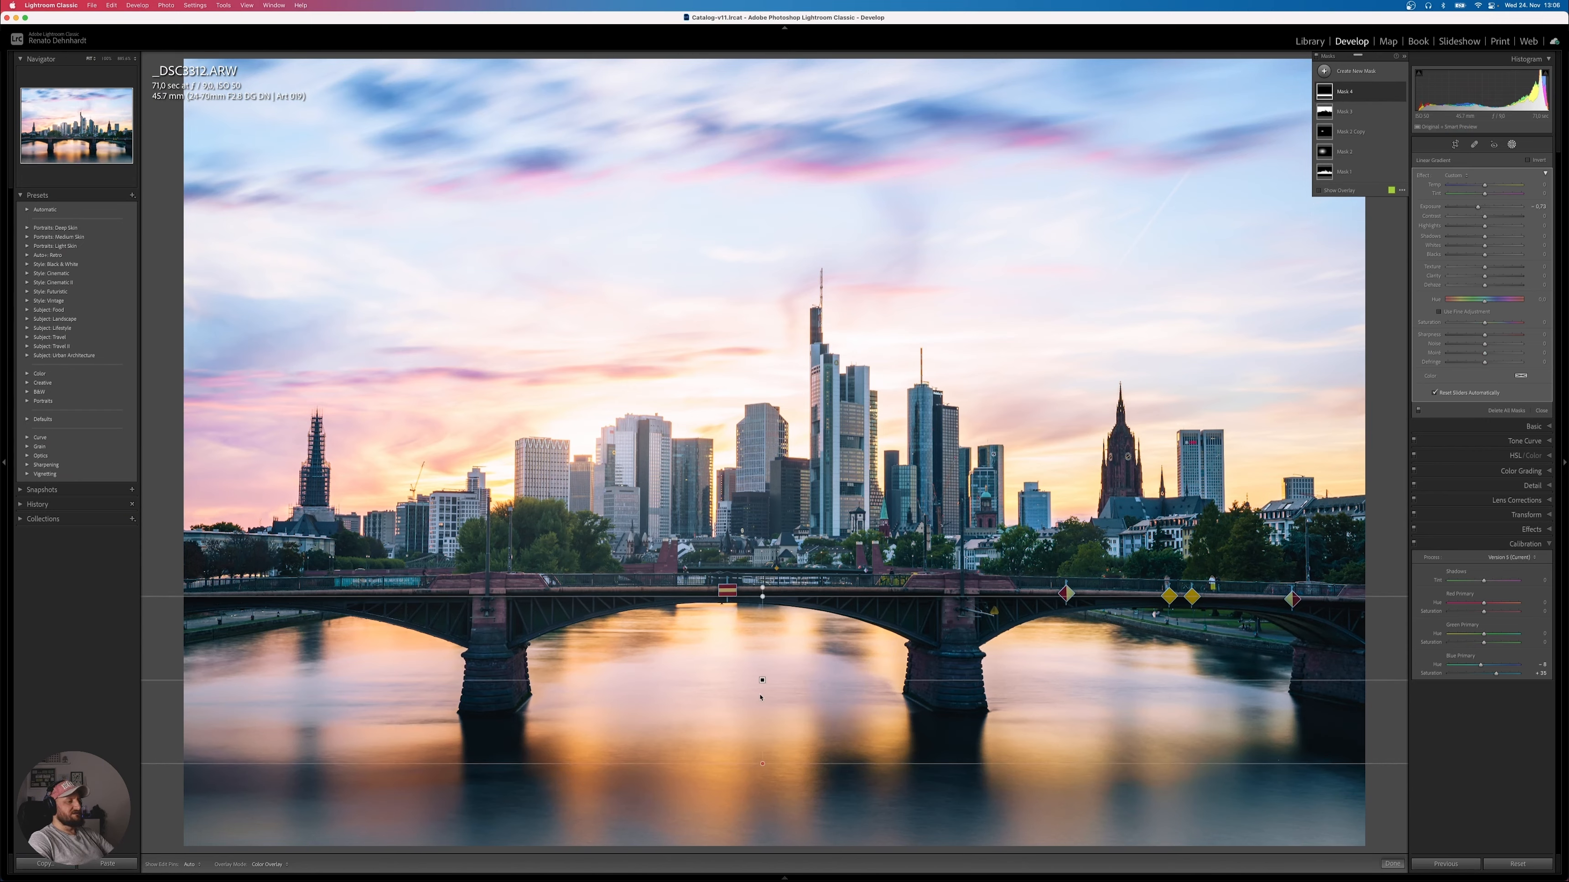
left_click_drag(762, 678, 769, 639)
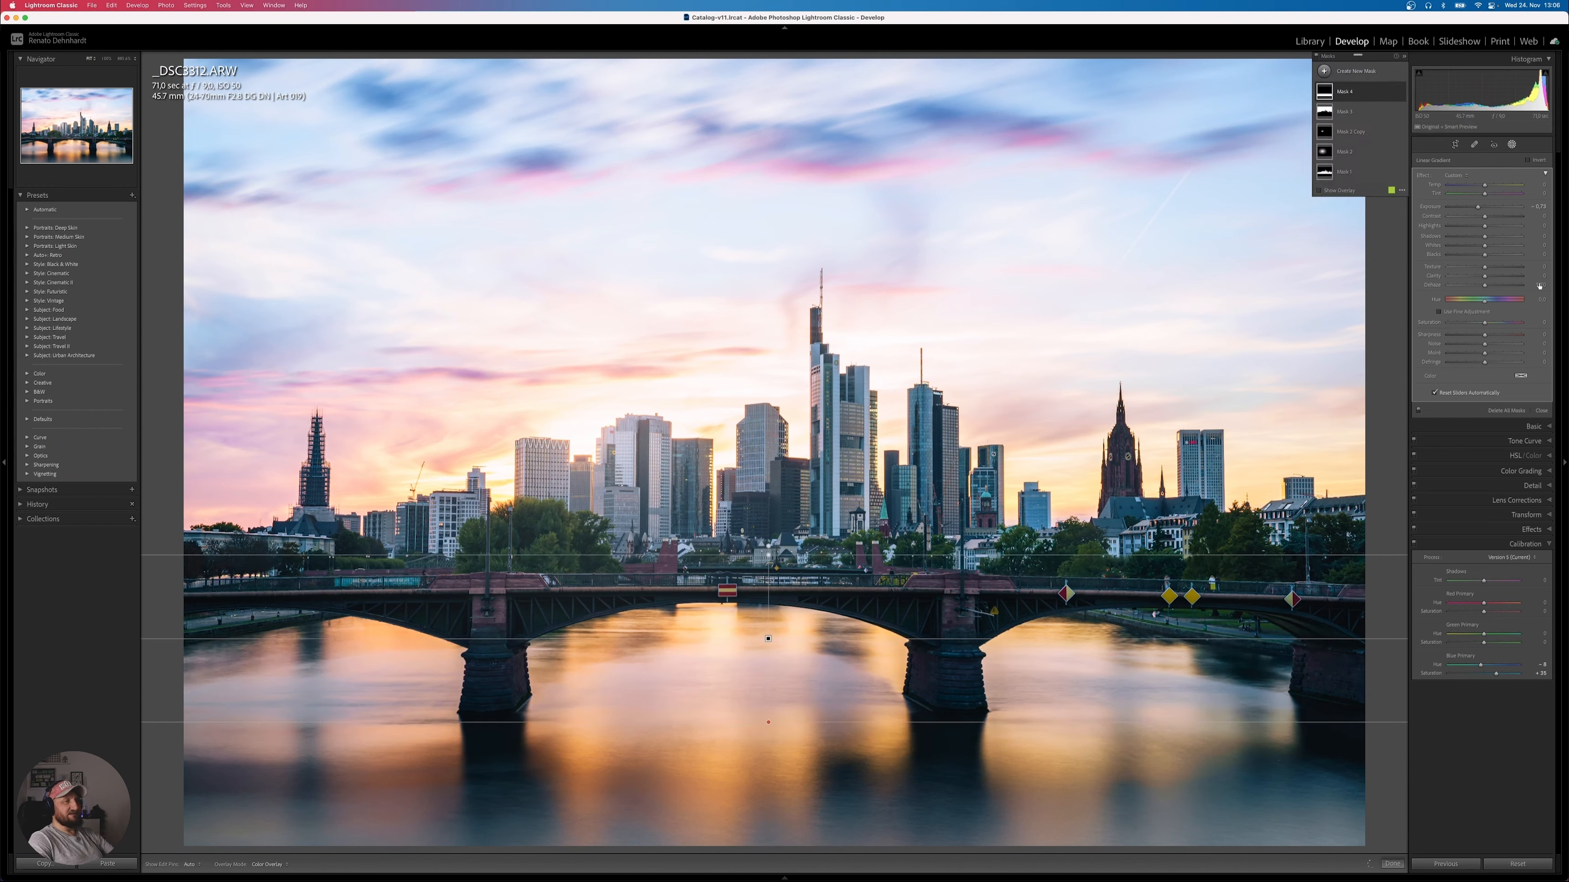